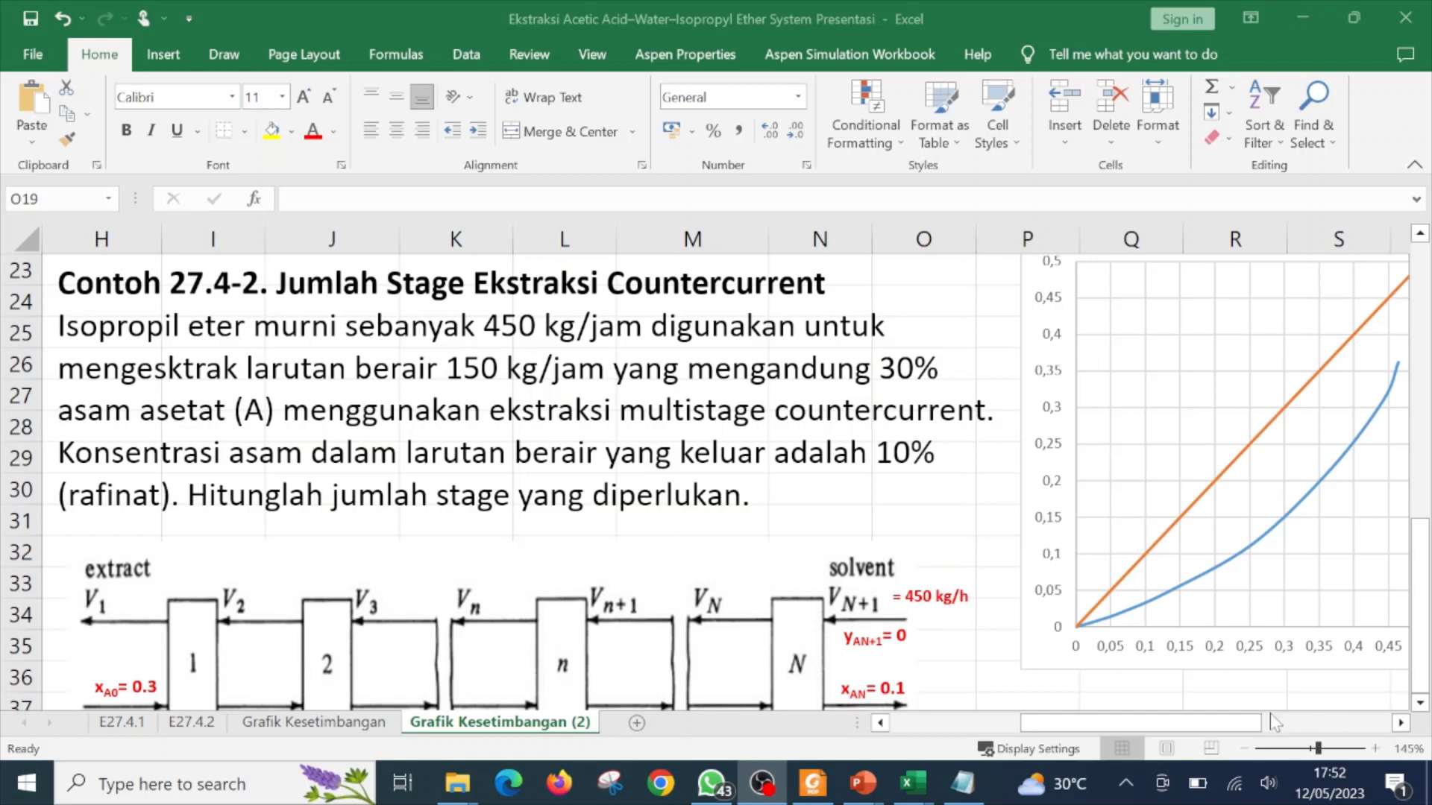
# - Examine the countercurrent extraction problem statement and the feed and solvent labels on its stage diagram
pyautogui.click(1248, 754)
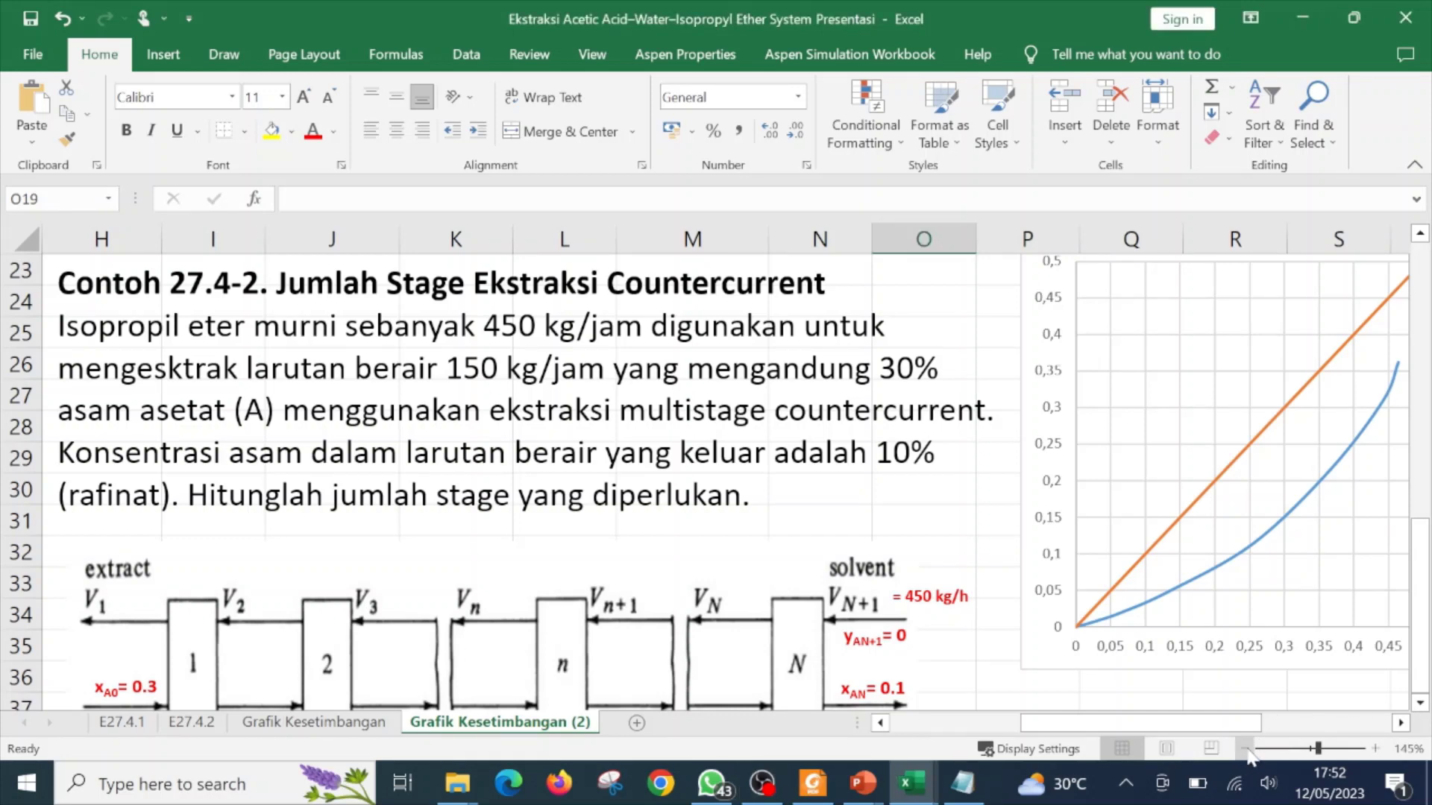
pyautogui.click(1244, 748)
pyautogui.scroll(-3, 1119, 689)
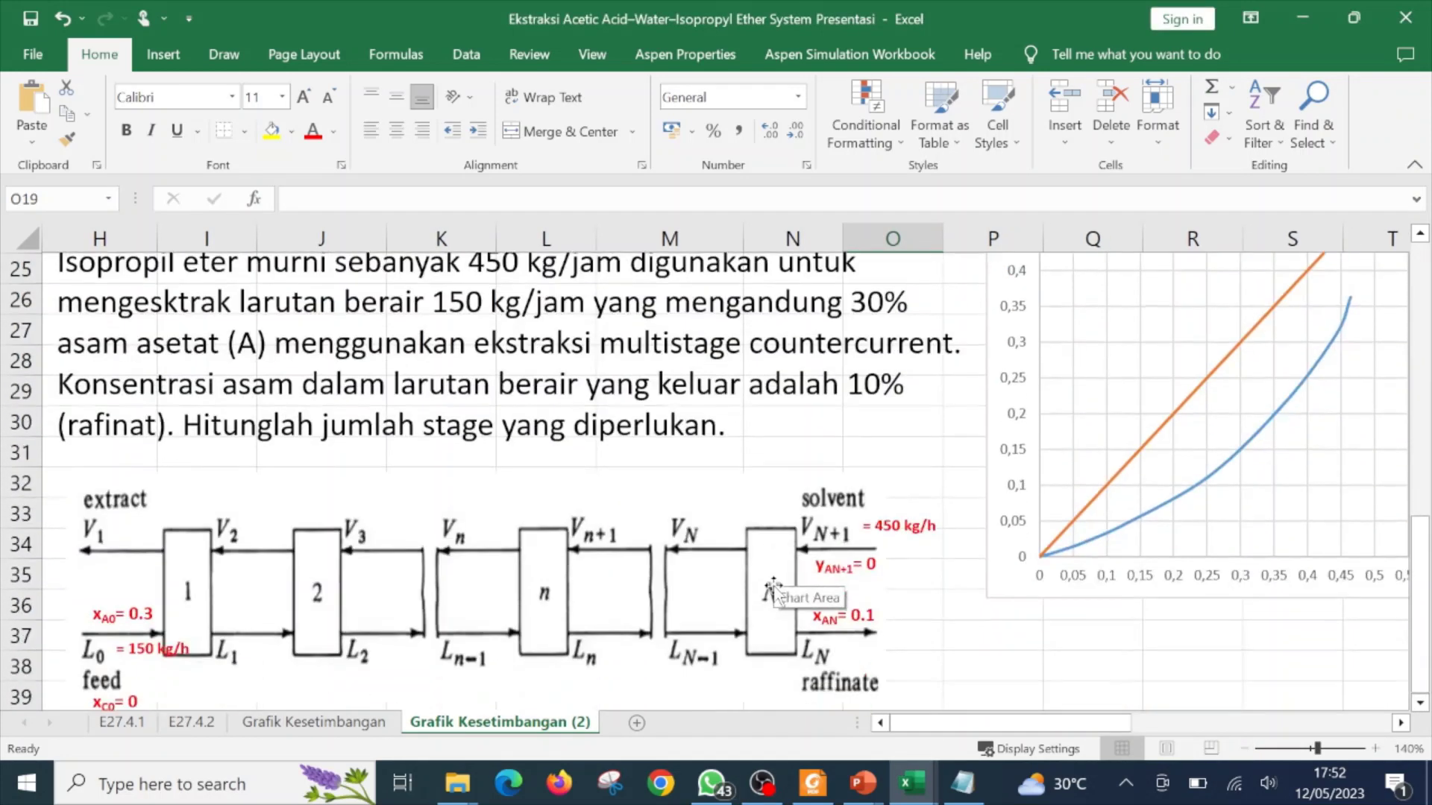
pyautogui.scroll(1, 773, 590)
pyautogui.scroll(-1, 776, 587)
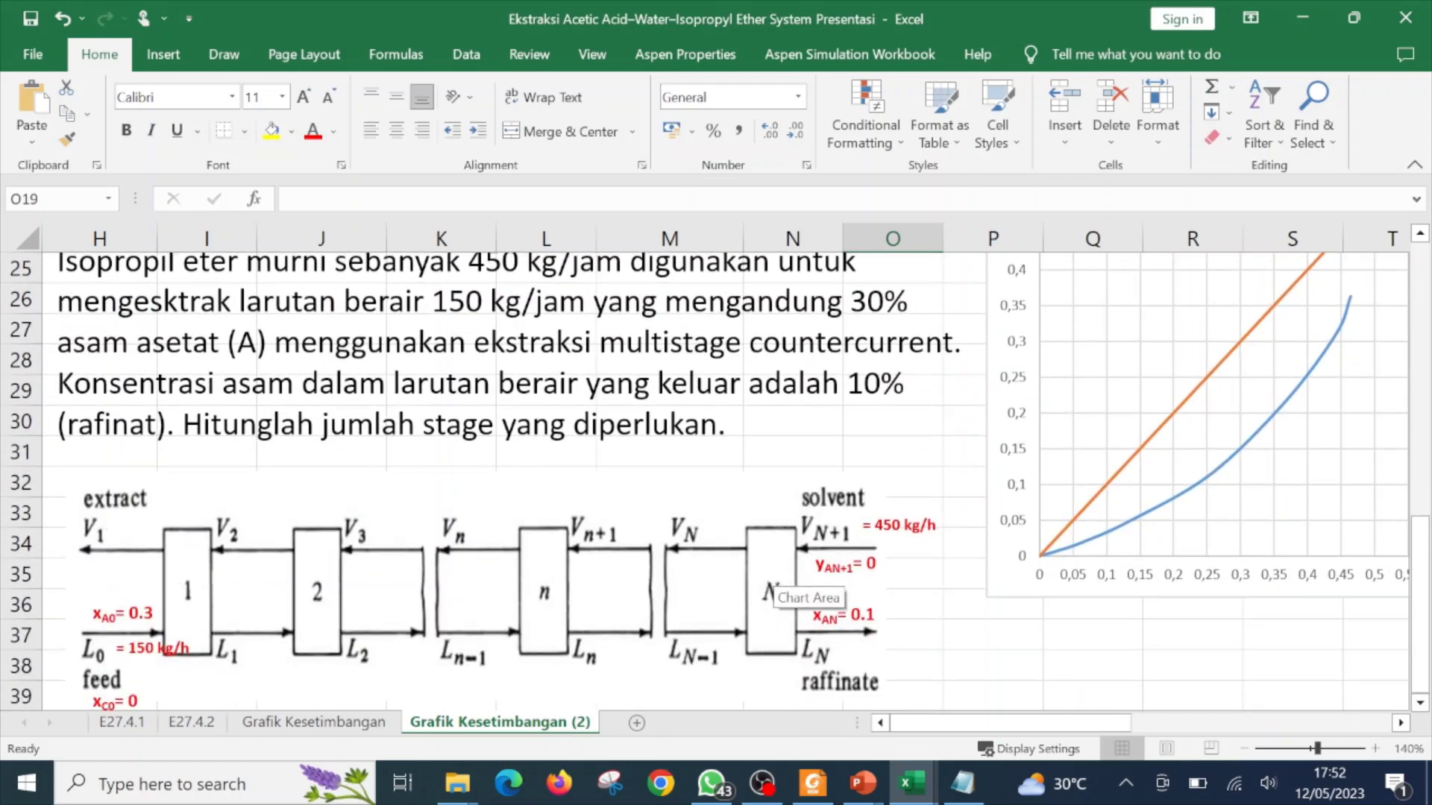
pyautogui.click(621, 593)
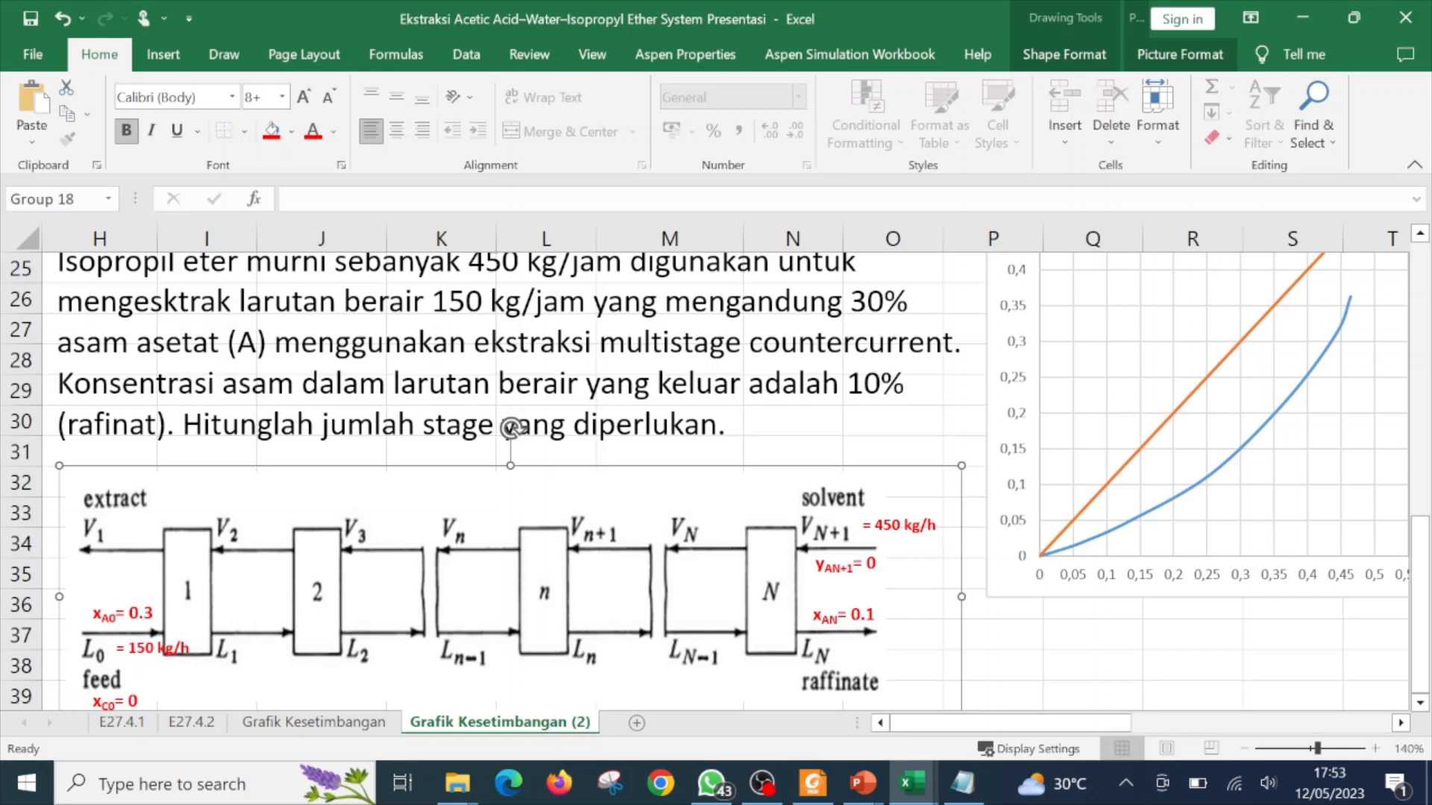
pyautogui.click(93, 613)
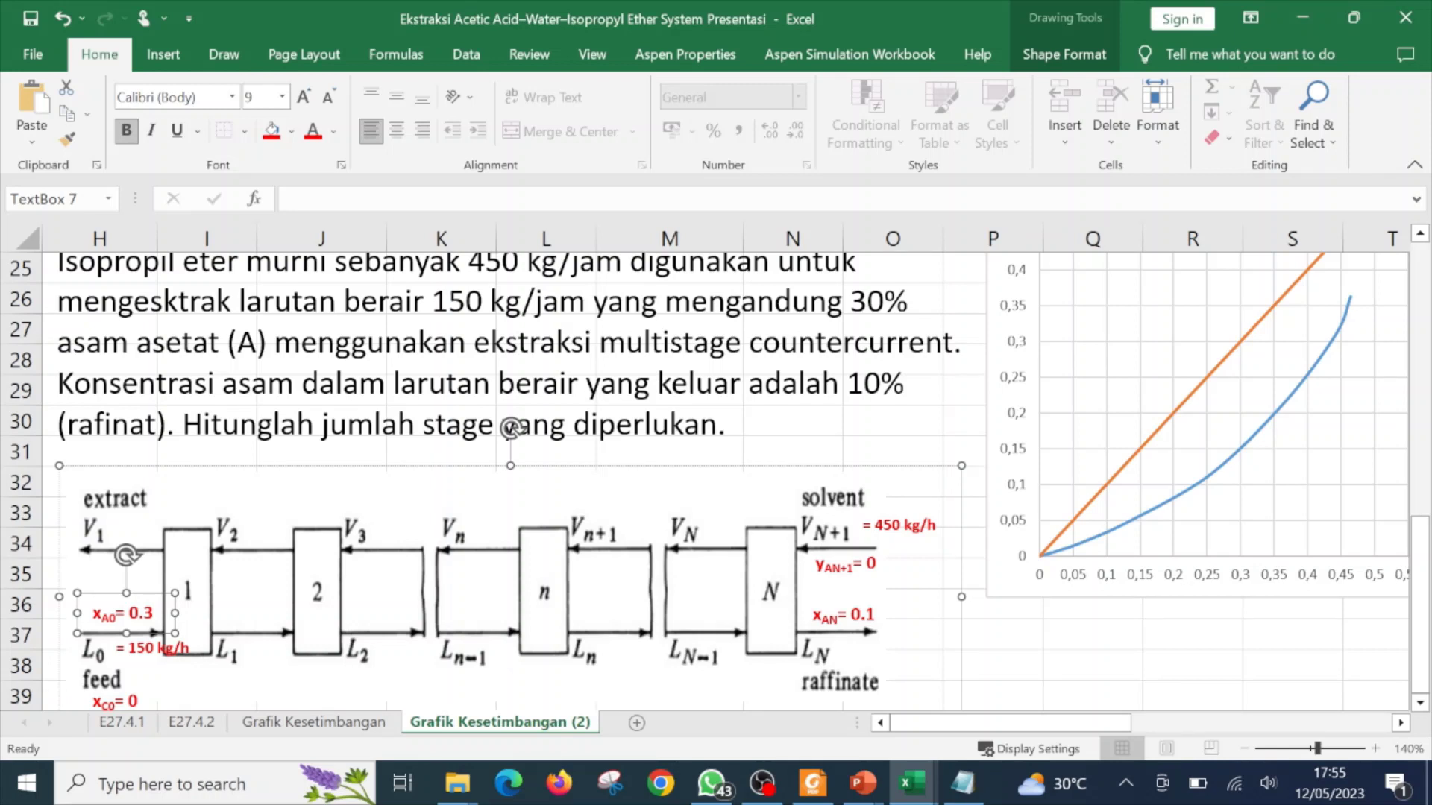
# - Duplicate the yAN+1= 0 label as plain text on a new line below it, and widen its text box to fit
pyautogui.click(850, 560)
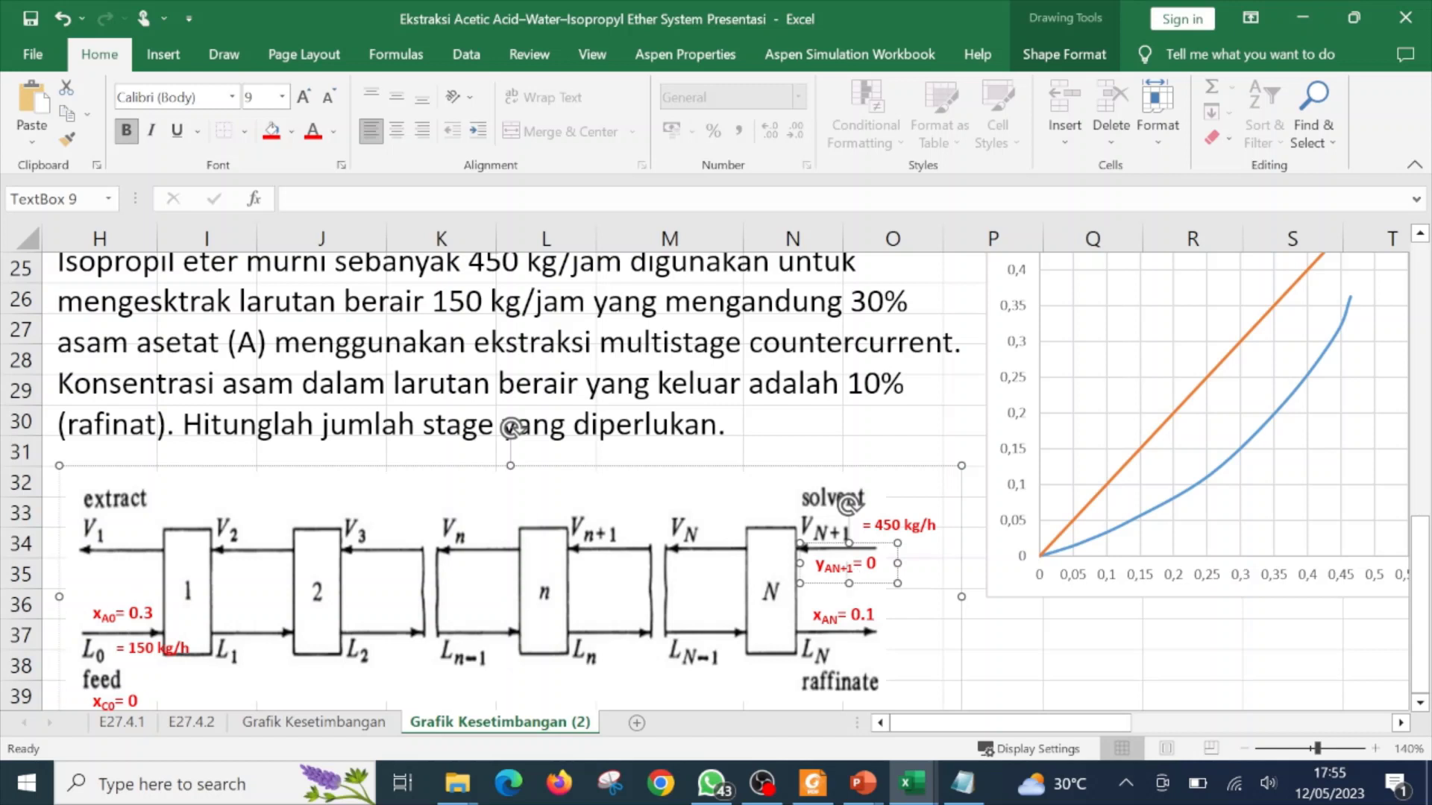
pyautogui.moveTo(816, 563); pyautogui.dragTo(879, 574)
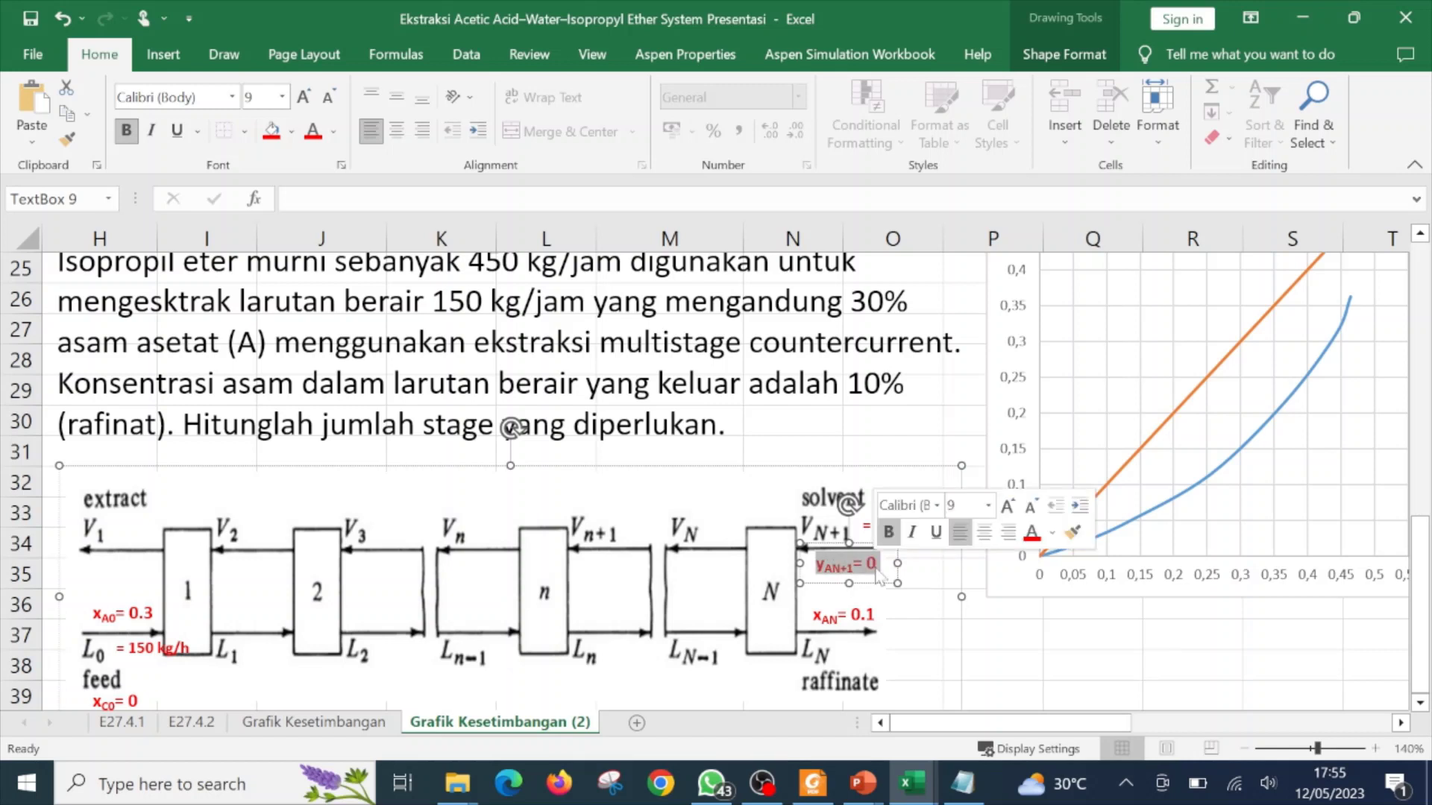
pyautogui.hotkey('ctrl', 'c')
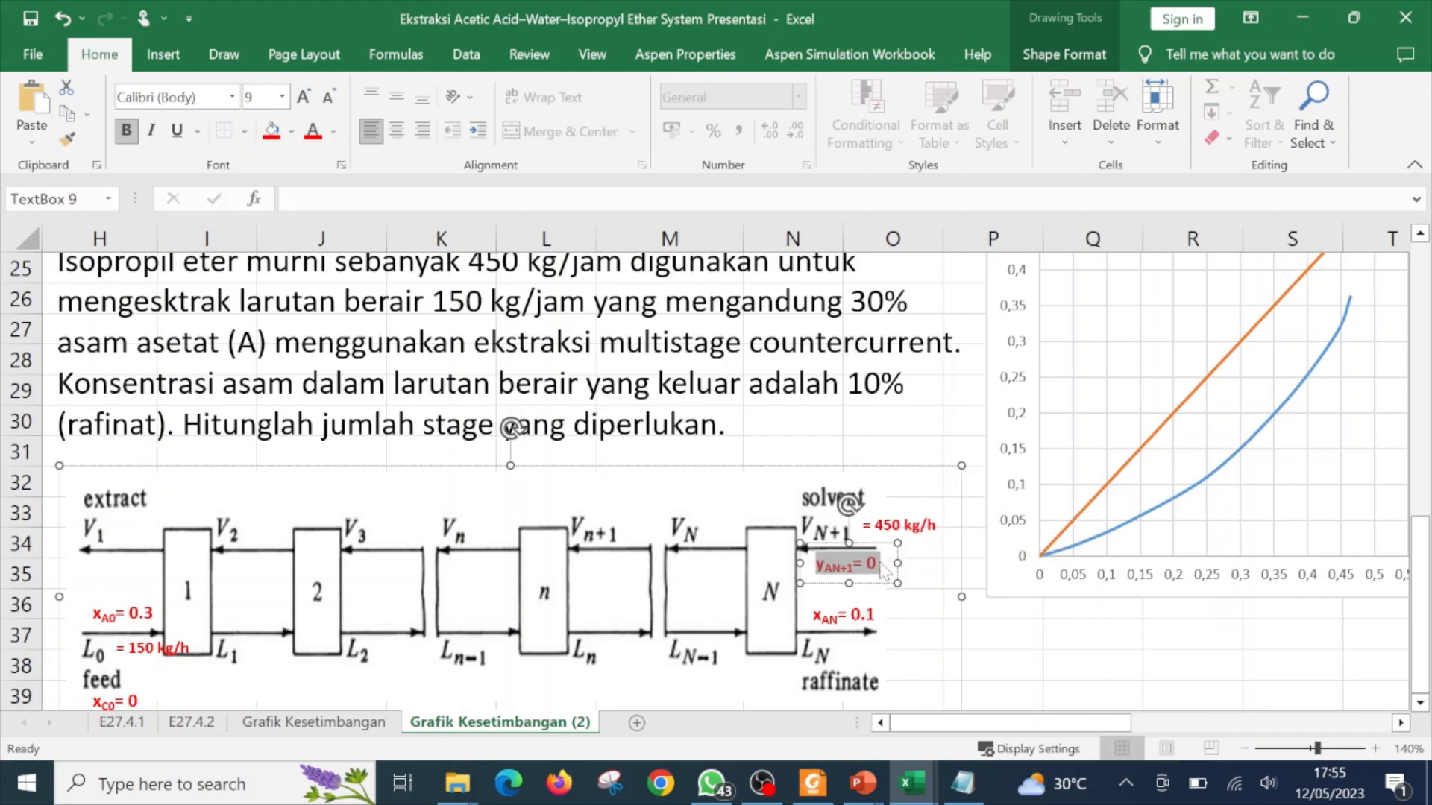
pyautogui.click(881, 567)
pyautogui.press('Return')
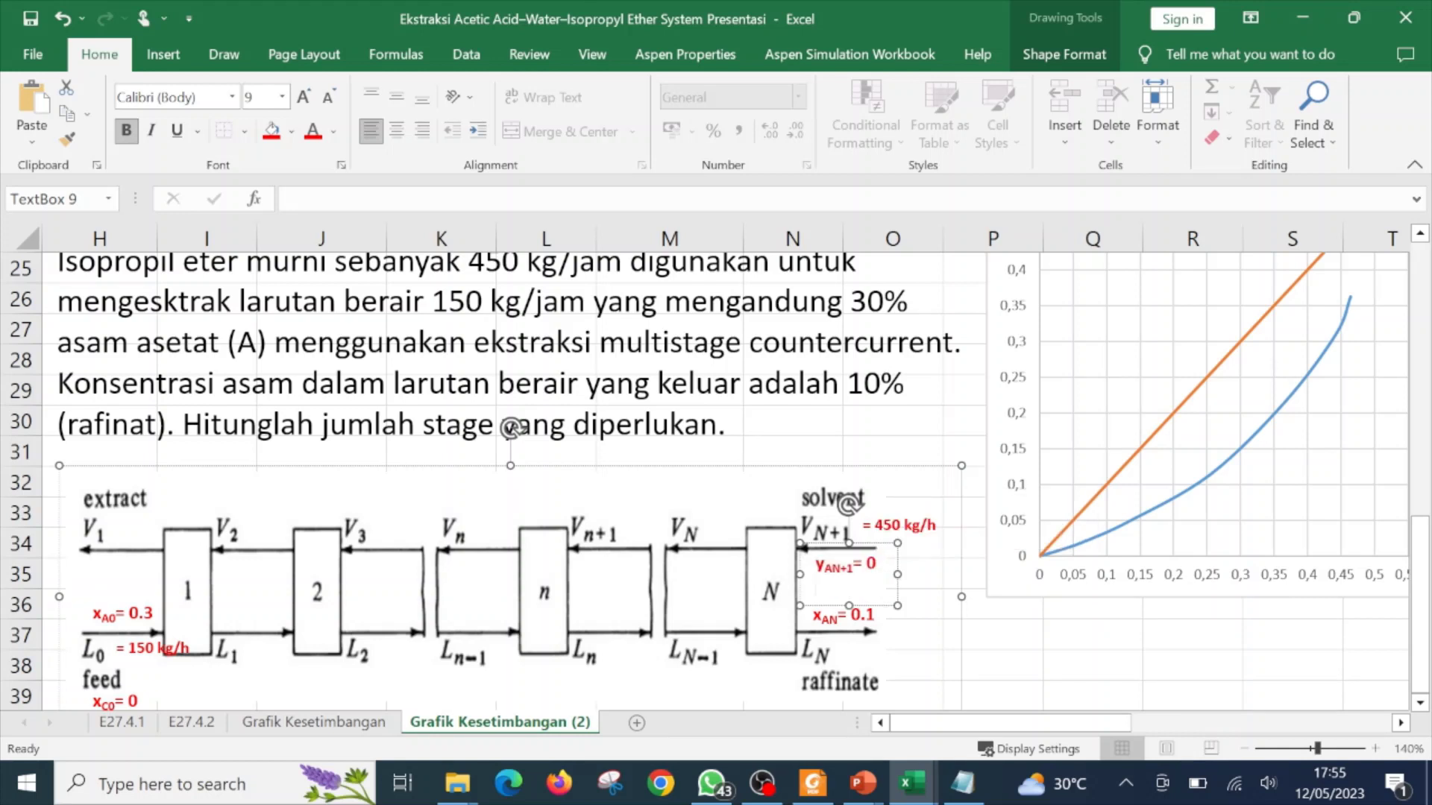
pyautogui.hotkey('ctrl', 'v')
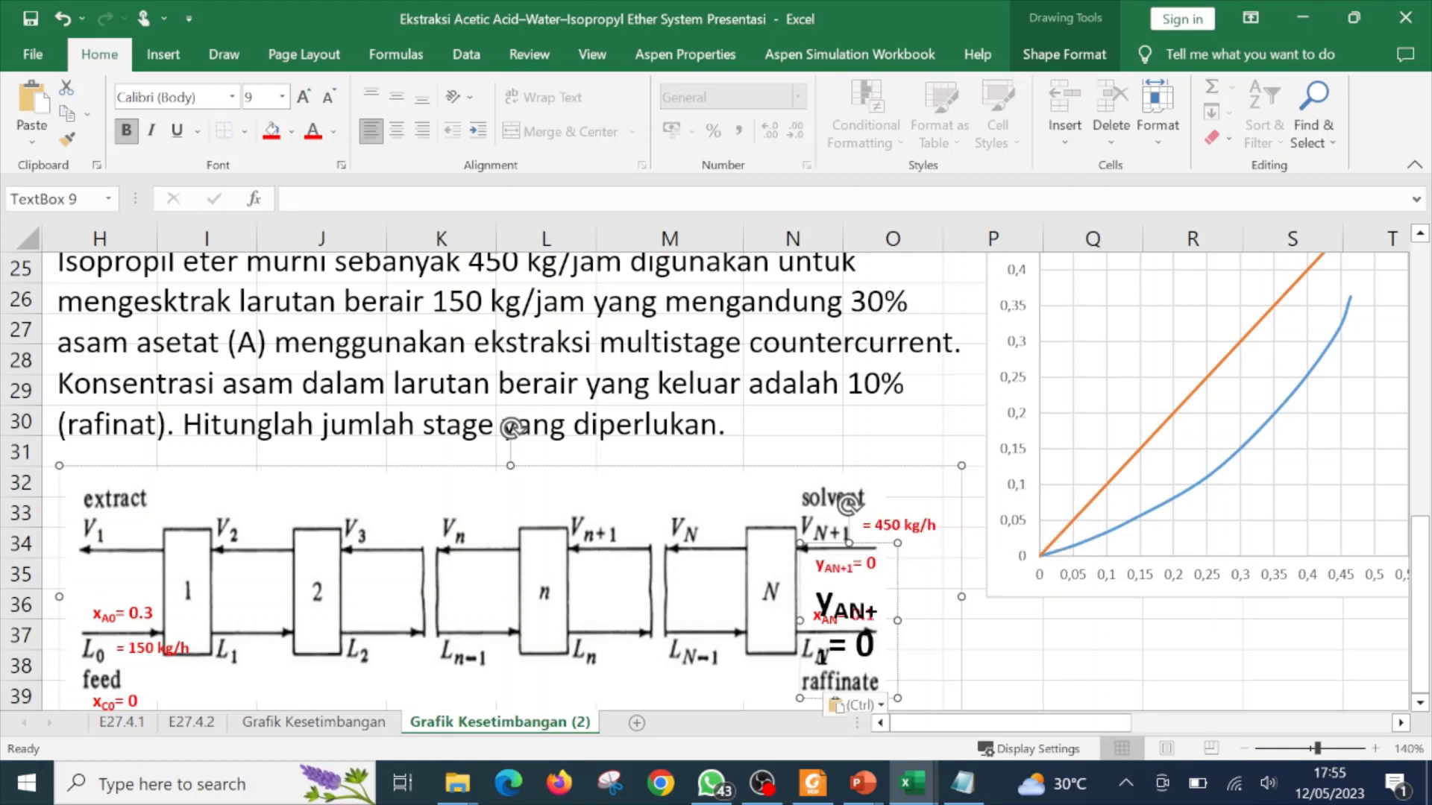
pyautogui.click(63, 19)
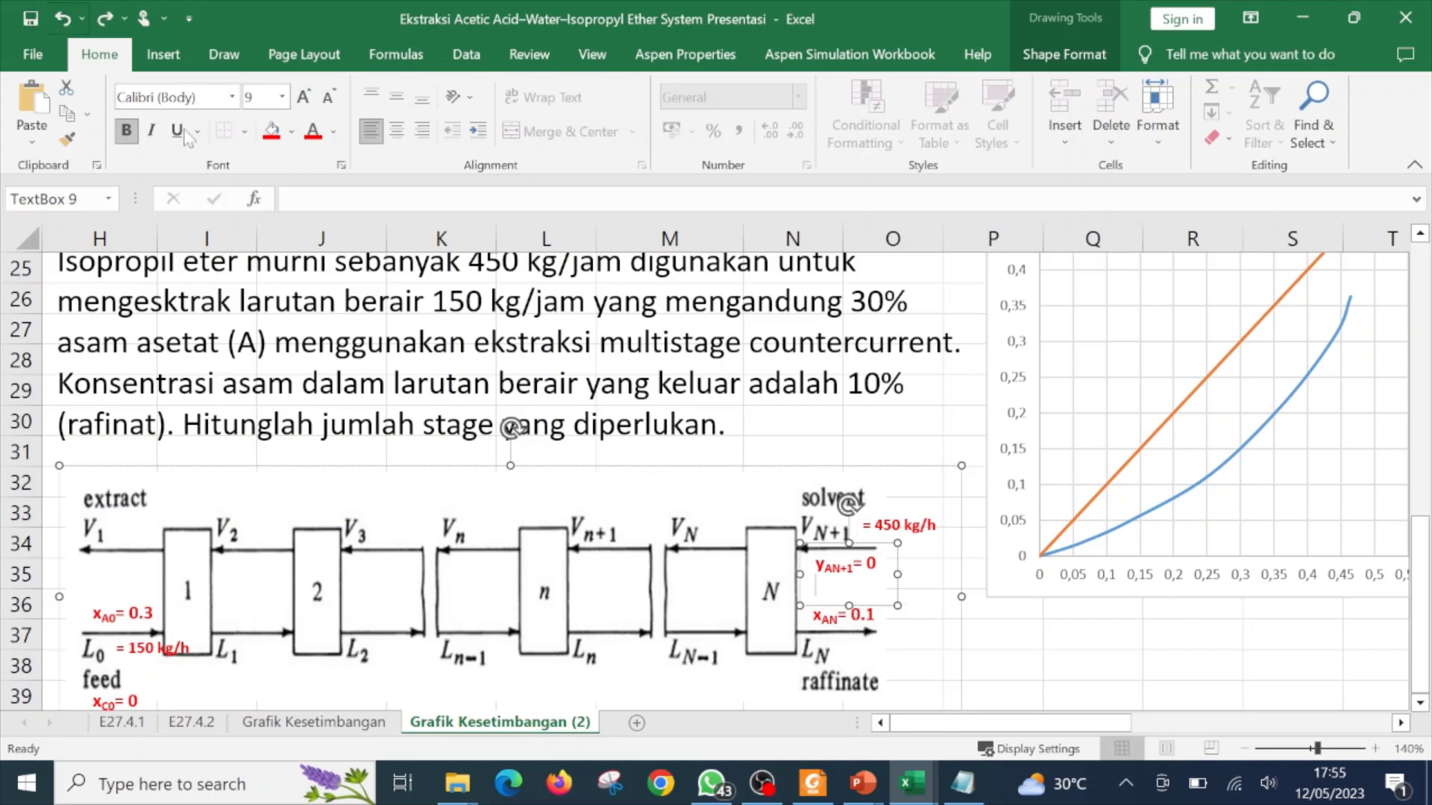
pyautogui.rightClick(825, 595)
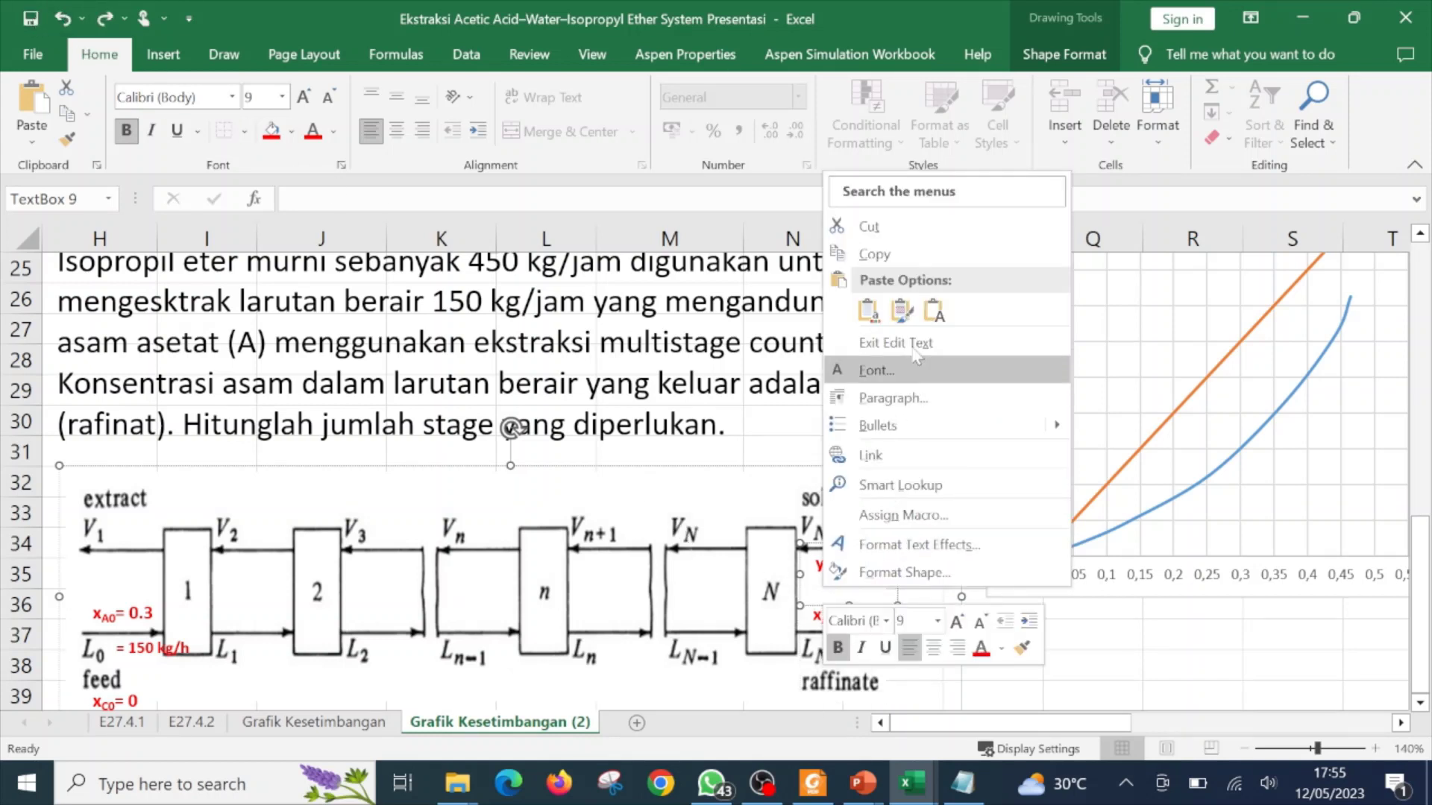
pyautogui.click(934, 311)
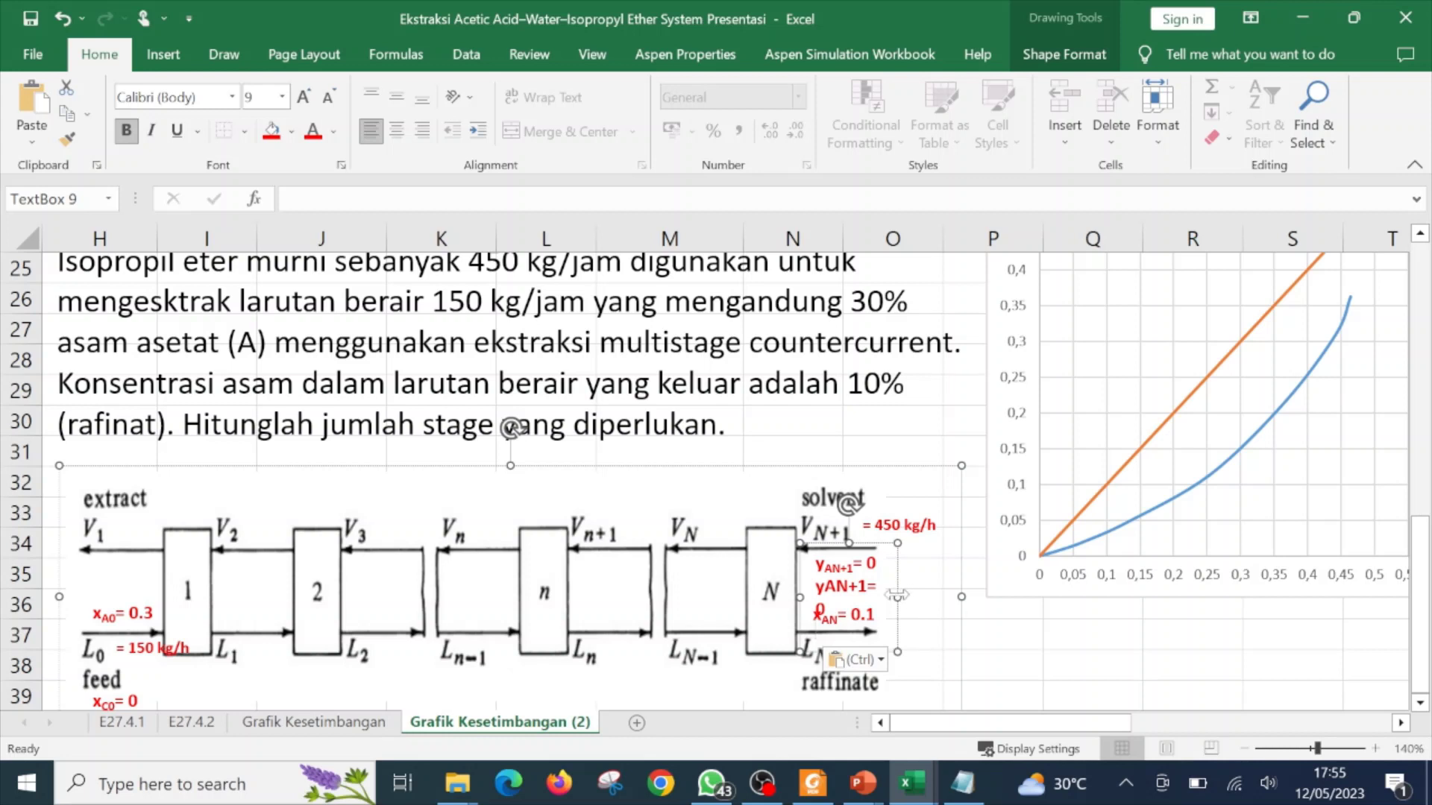
pyautogui.moveTo(897, 597); pyautogui.dragTo(944, 588)
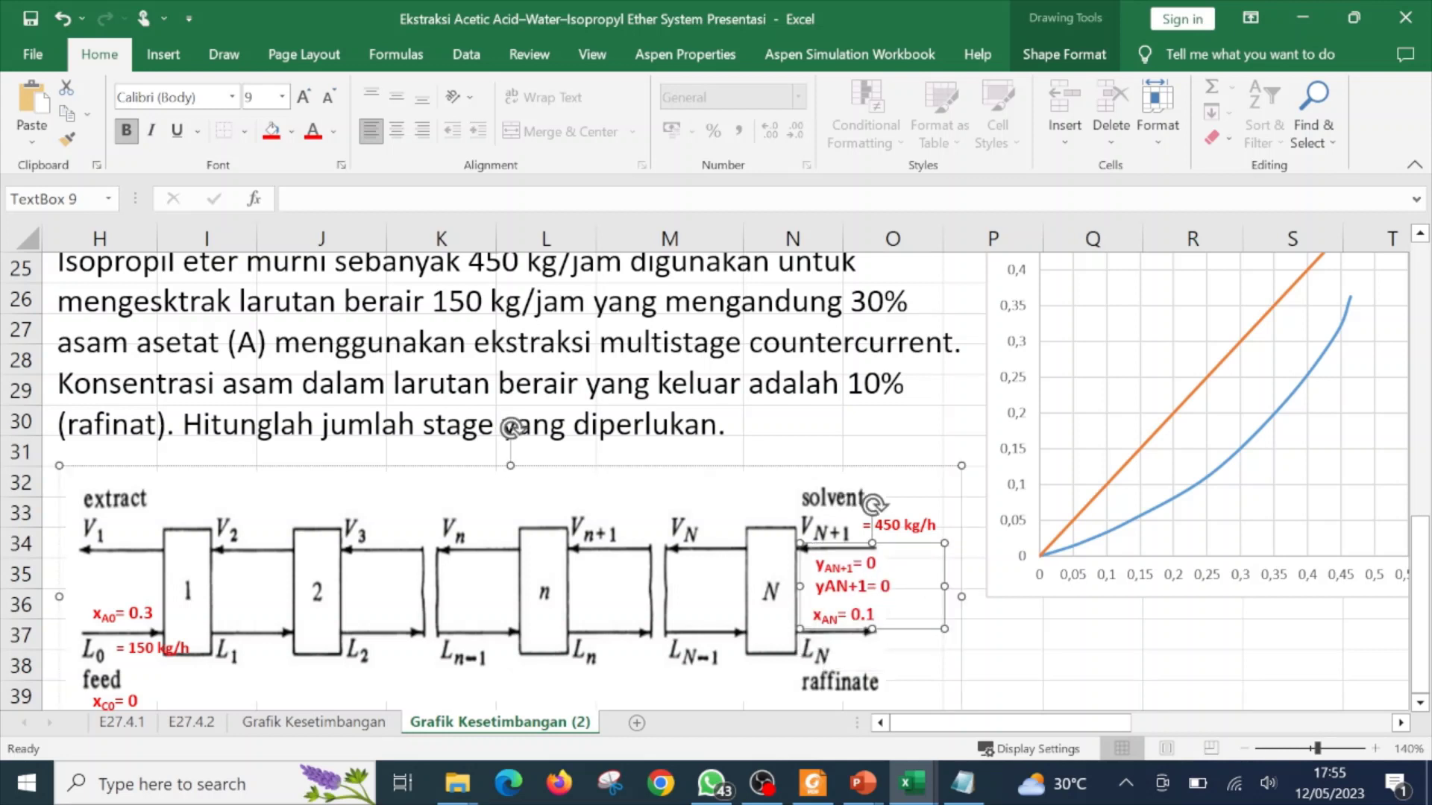
# - Edit the duplicated solvent label to read yCN+1= 1
pyautogui.click(832, 587)
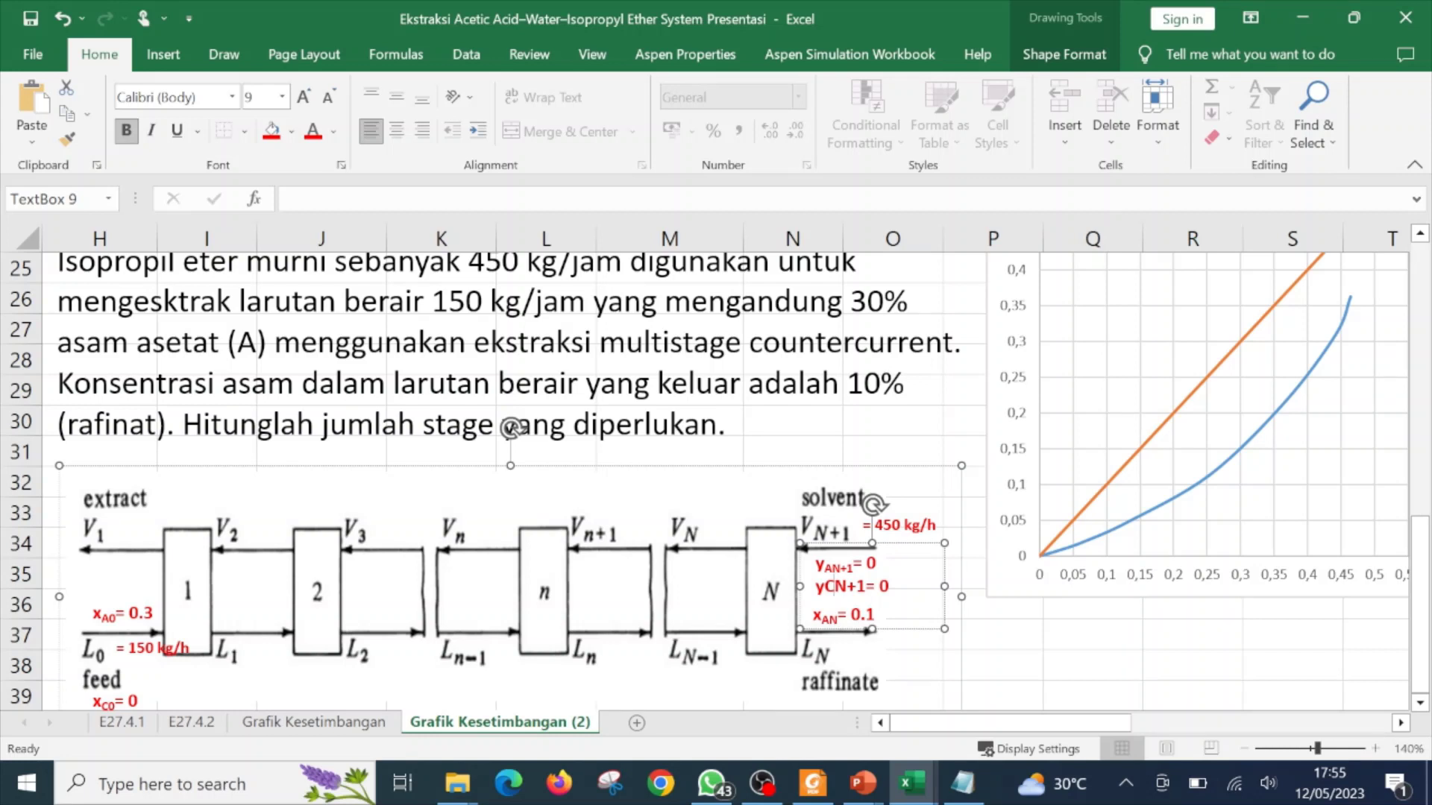
pyautogui.moveTo(816, 586); pyautogui.dragTo(889, 586)
pyautogui.write('1')
# - Format the CN+1 part of the new solvent label as subscript and leave the text box
pyautogui.hotkey('shift', 'Right')
pyautogui.hotkey('shift', 'Right')
pyautogui.hotkey('shift', 'Right')
pyautogui.hotkey('shift', 'Right')
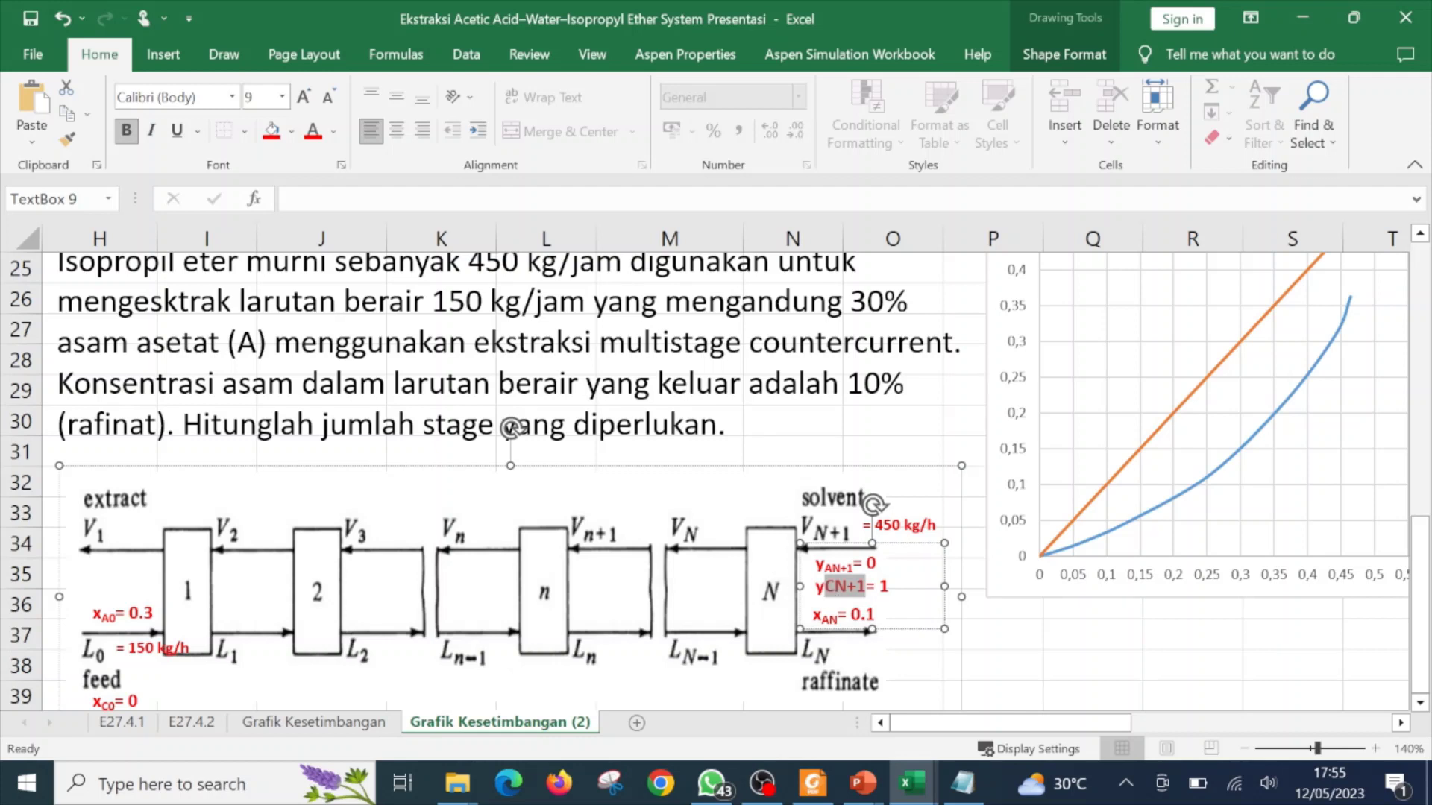
pyautogui.rightClick(852, 594)
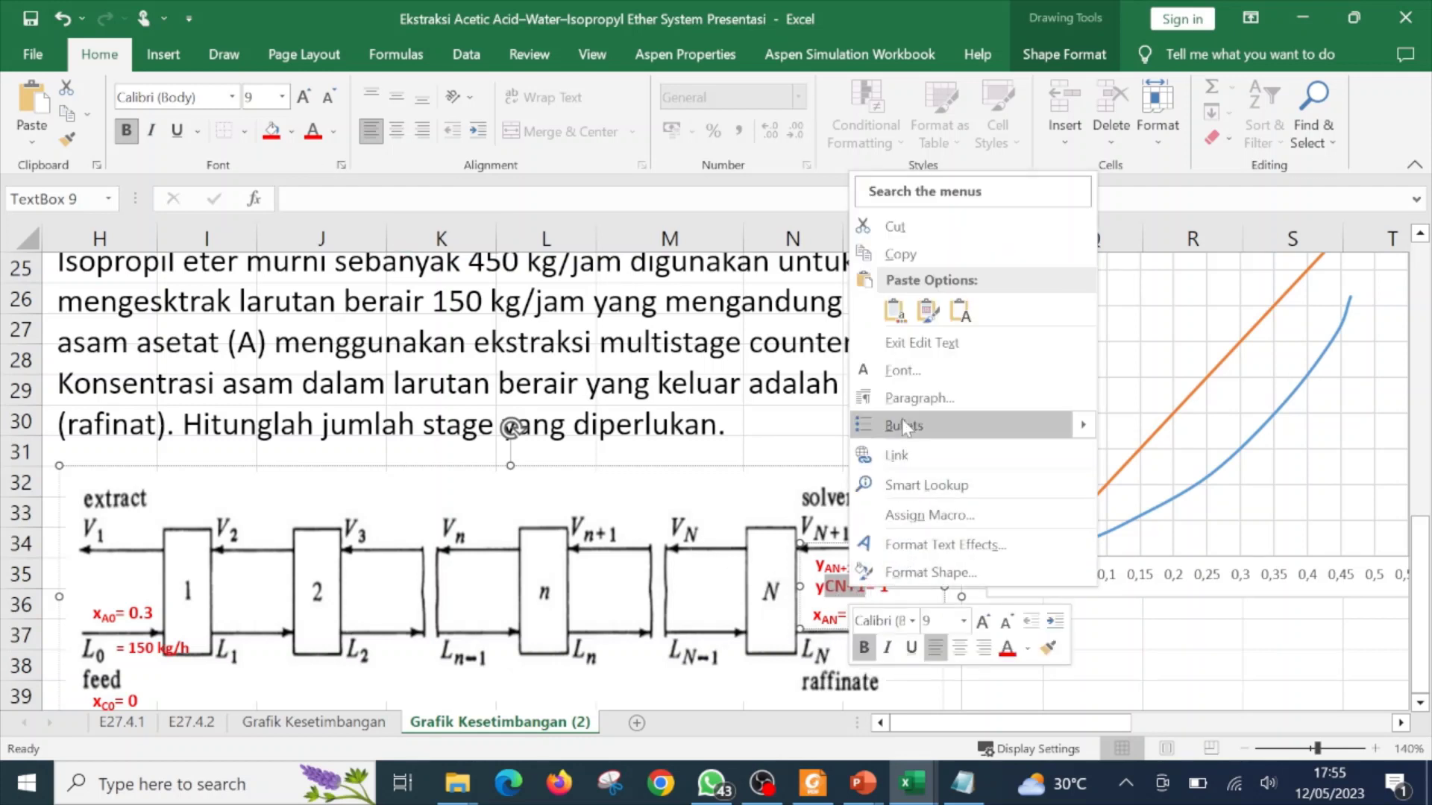
pyautogui.click(902, 370)
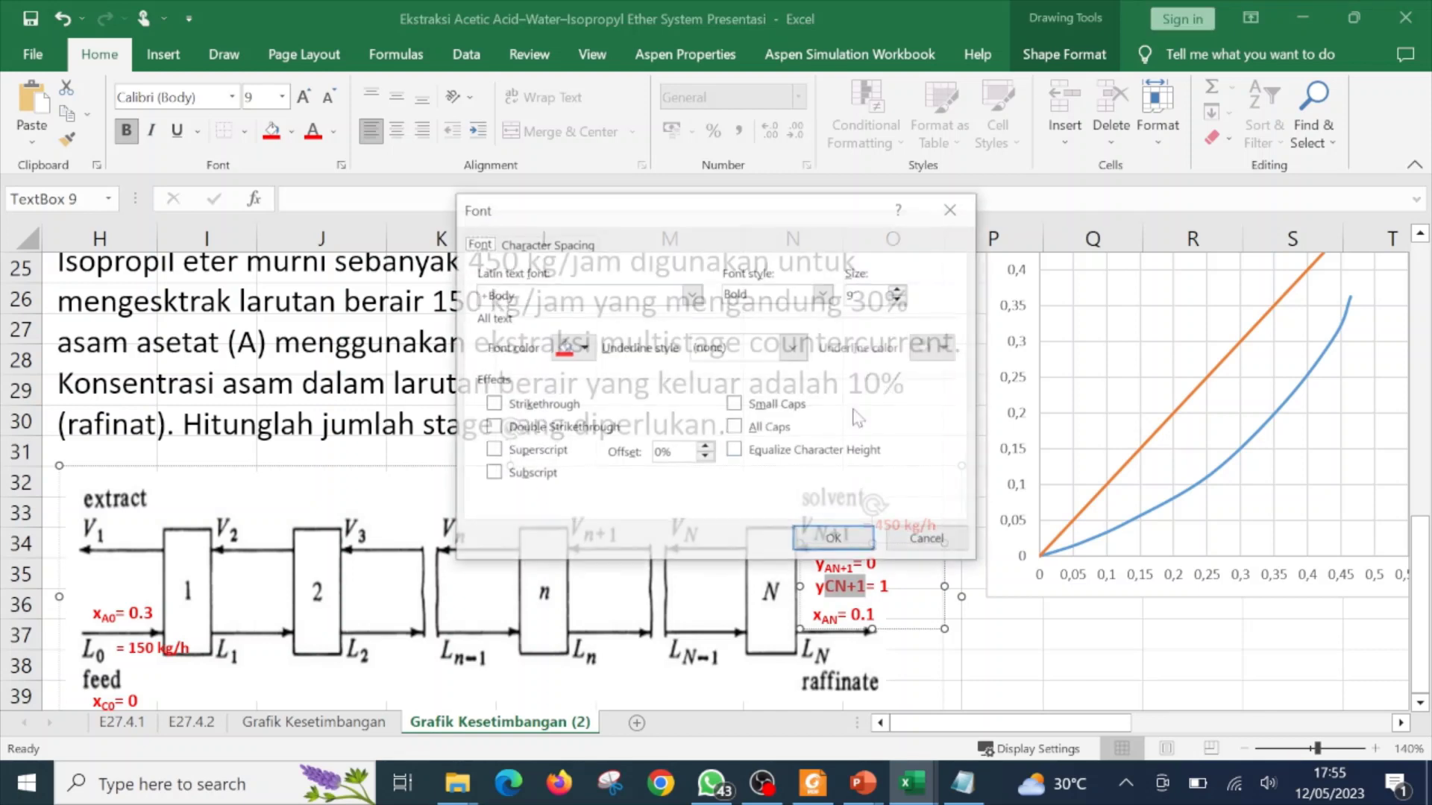
pyautogui.click(524, 475)
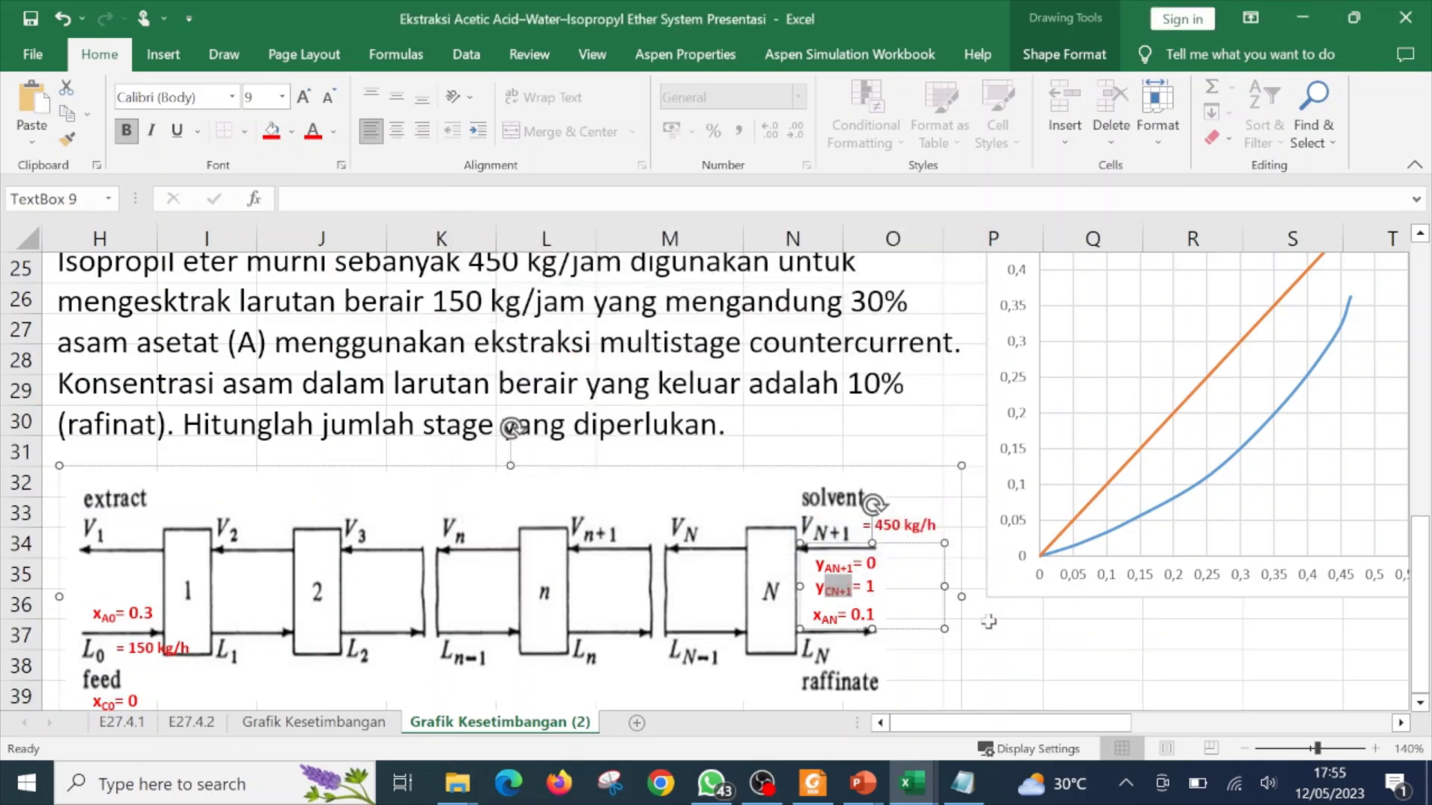
pyautogui.press('End')
pyautogui.click(904, 663)
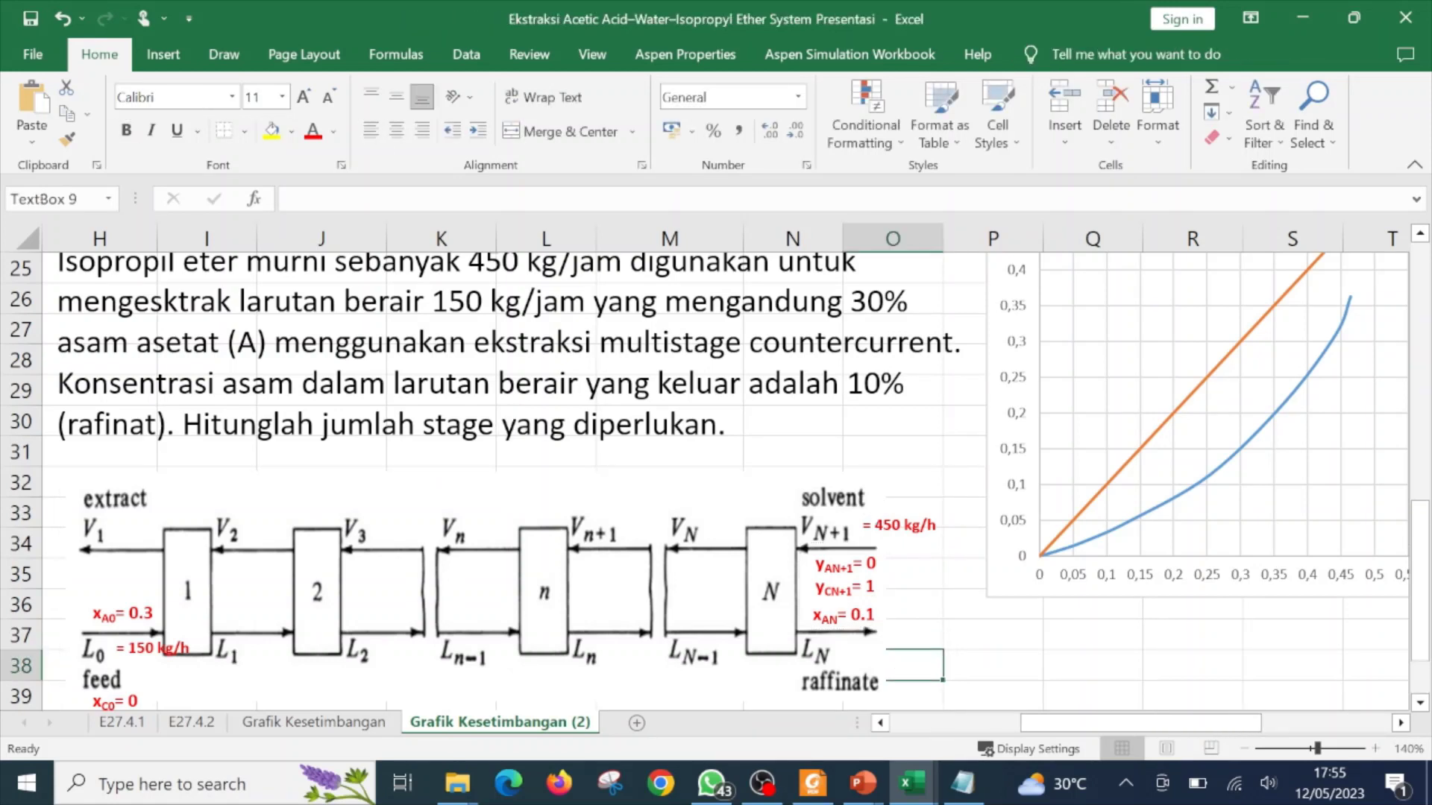
pyautogui.click(865, 618)
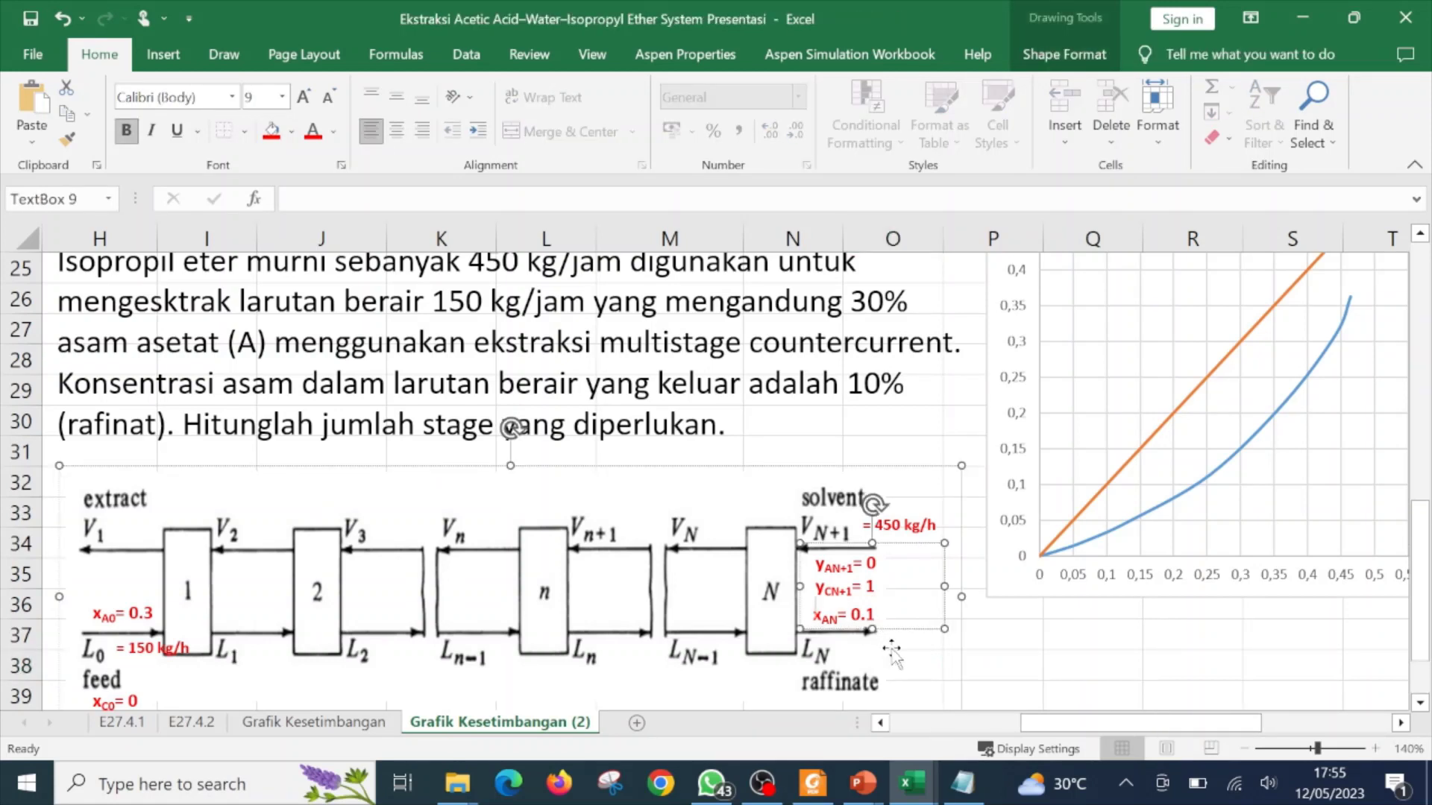
pyautogui.click(882, 655)
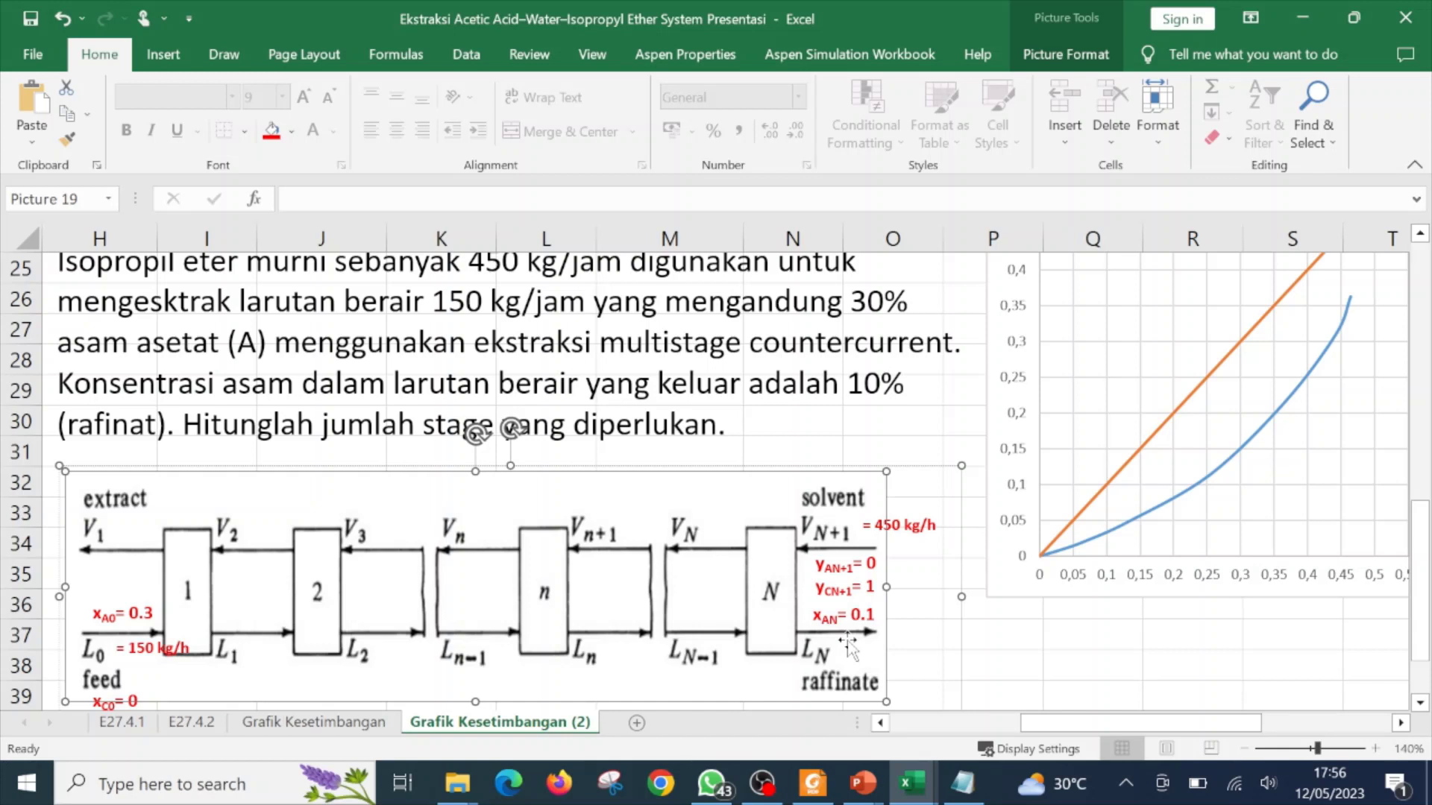
pyautogui.click(1005, 636)
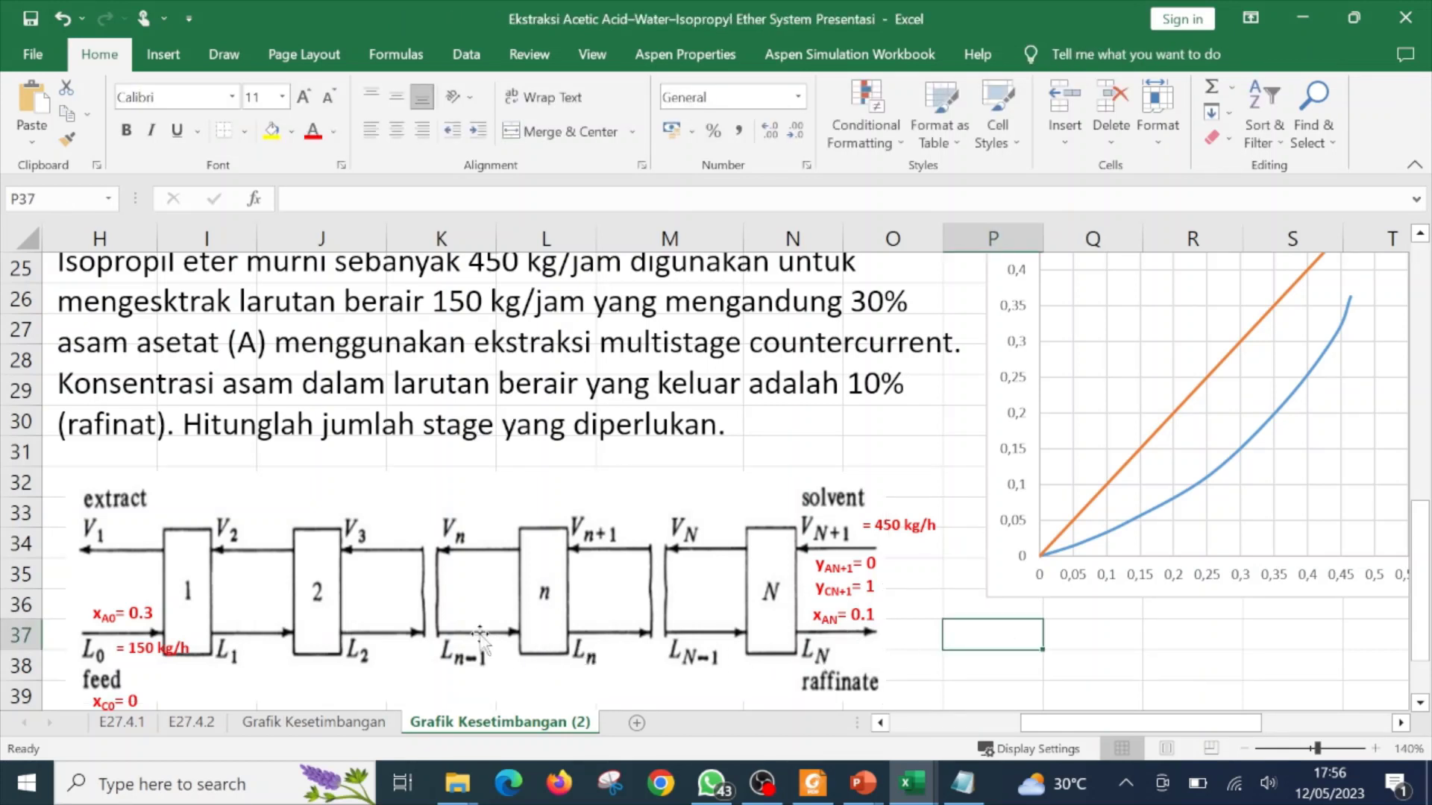
# - Paste the prepared variable labels L0, xA0, xC0, VN+1, yAN+1, yCN+1 and xAN into I40:I46 below the diagram
pyautogui.scroll(-1, 480, 638)
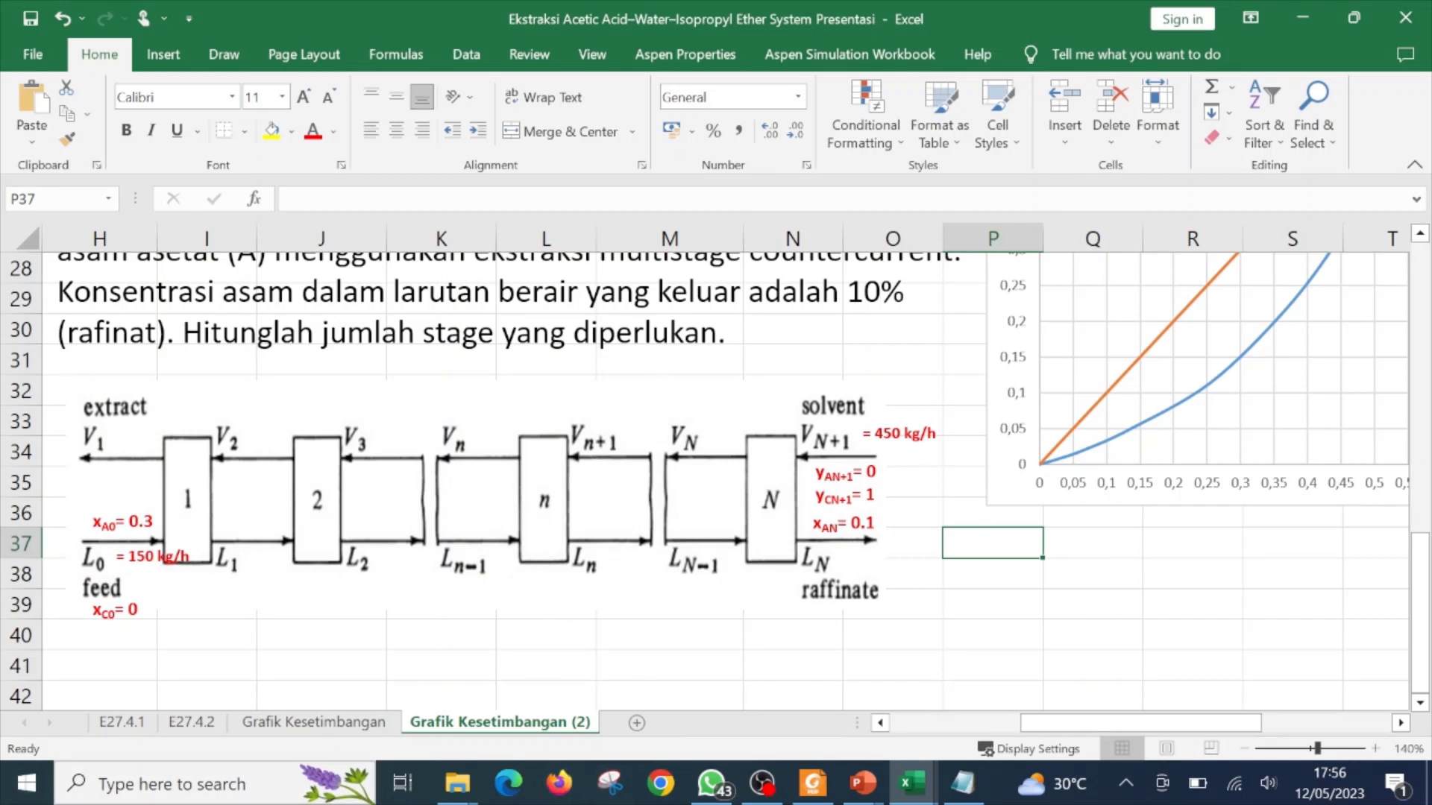
pyautogui.hotkey('alt', 'Tab')
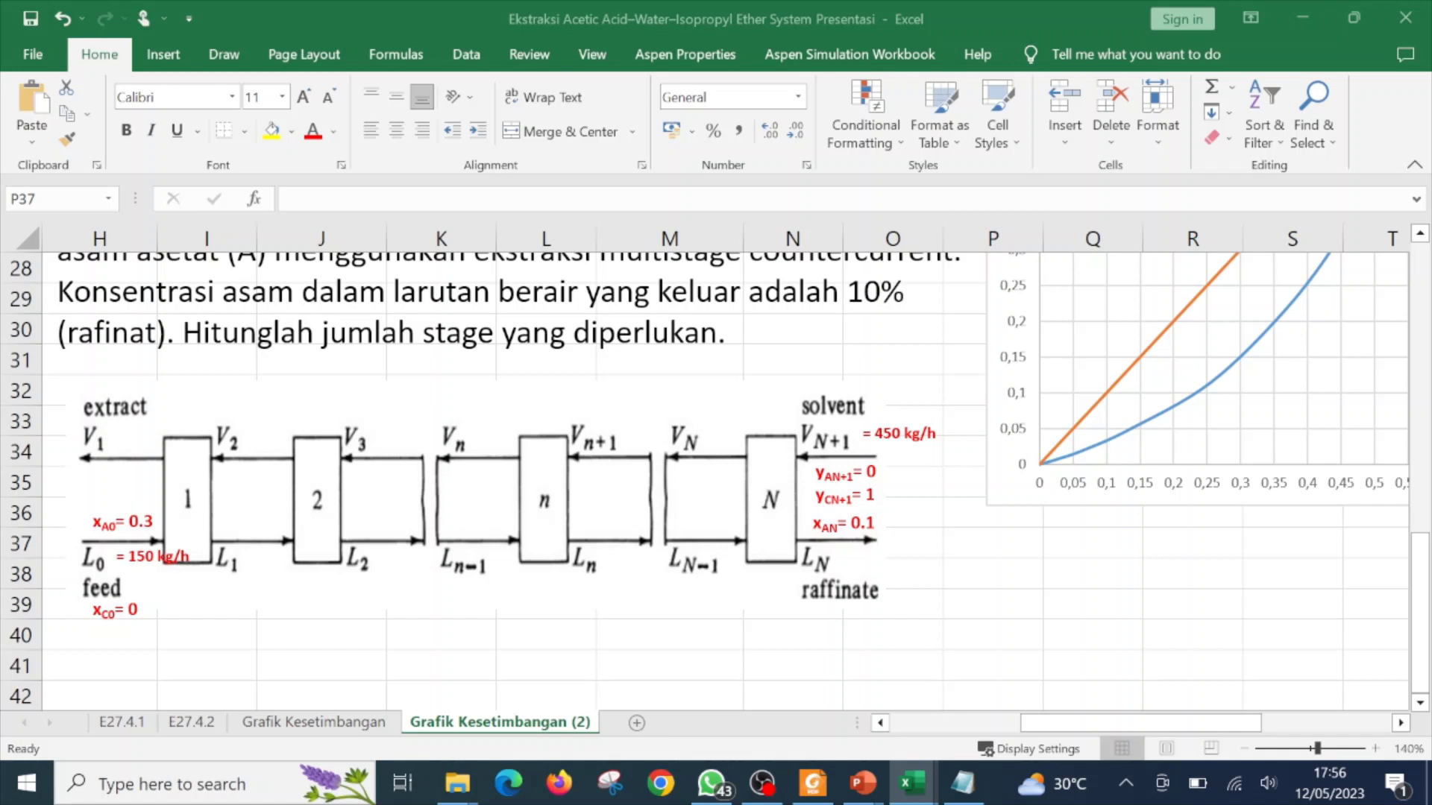
pyautogui.hotkey('alt', 'Tab')
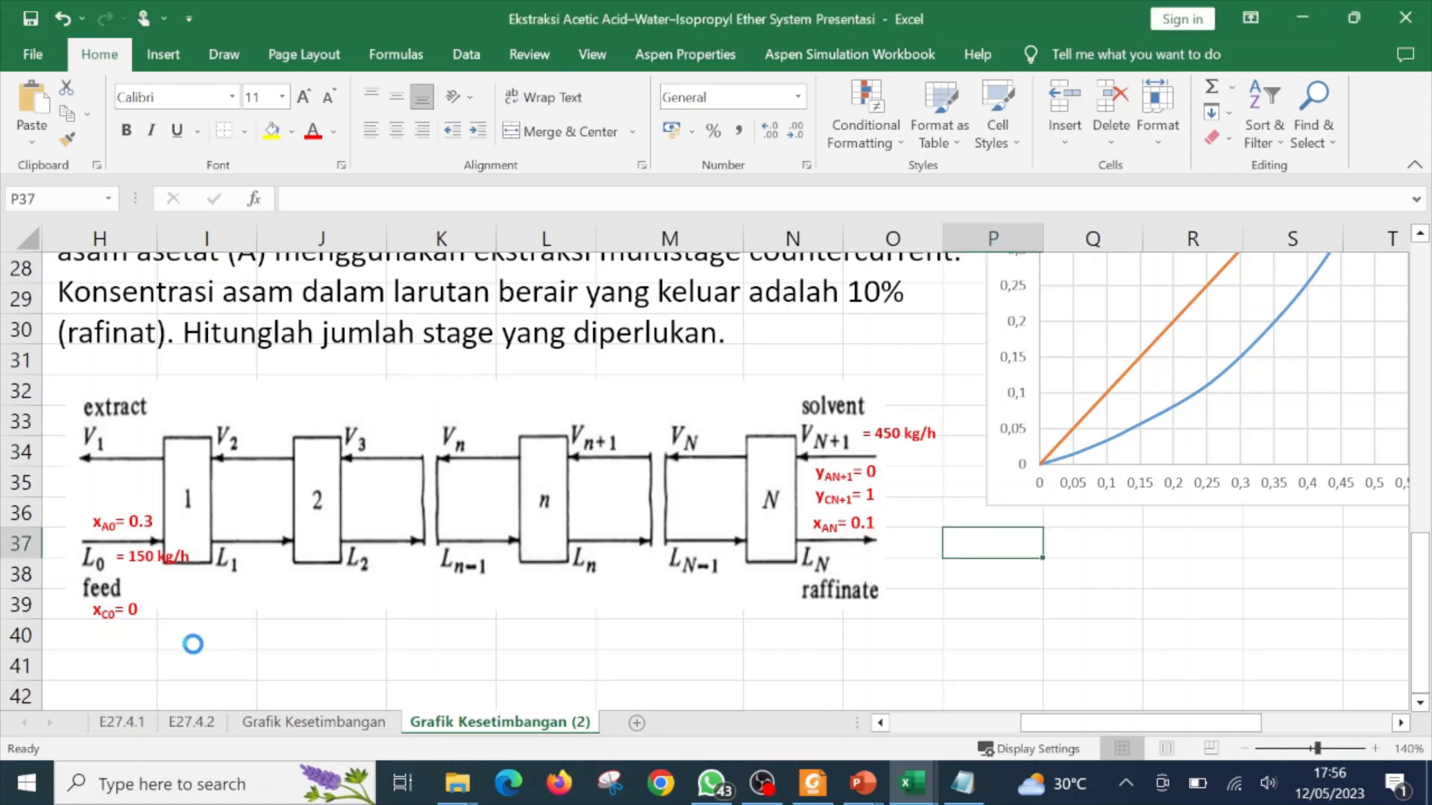
pyautogui.scroll(-1, 192, 643)
pyautogui.click(116, 574)
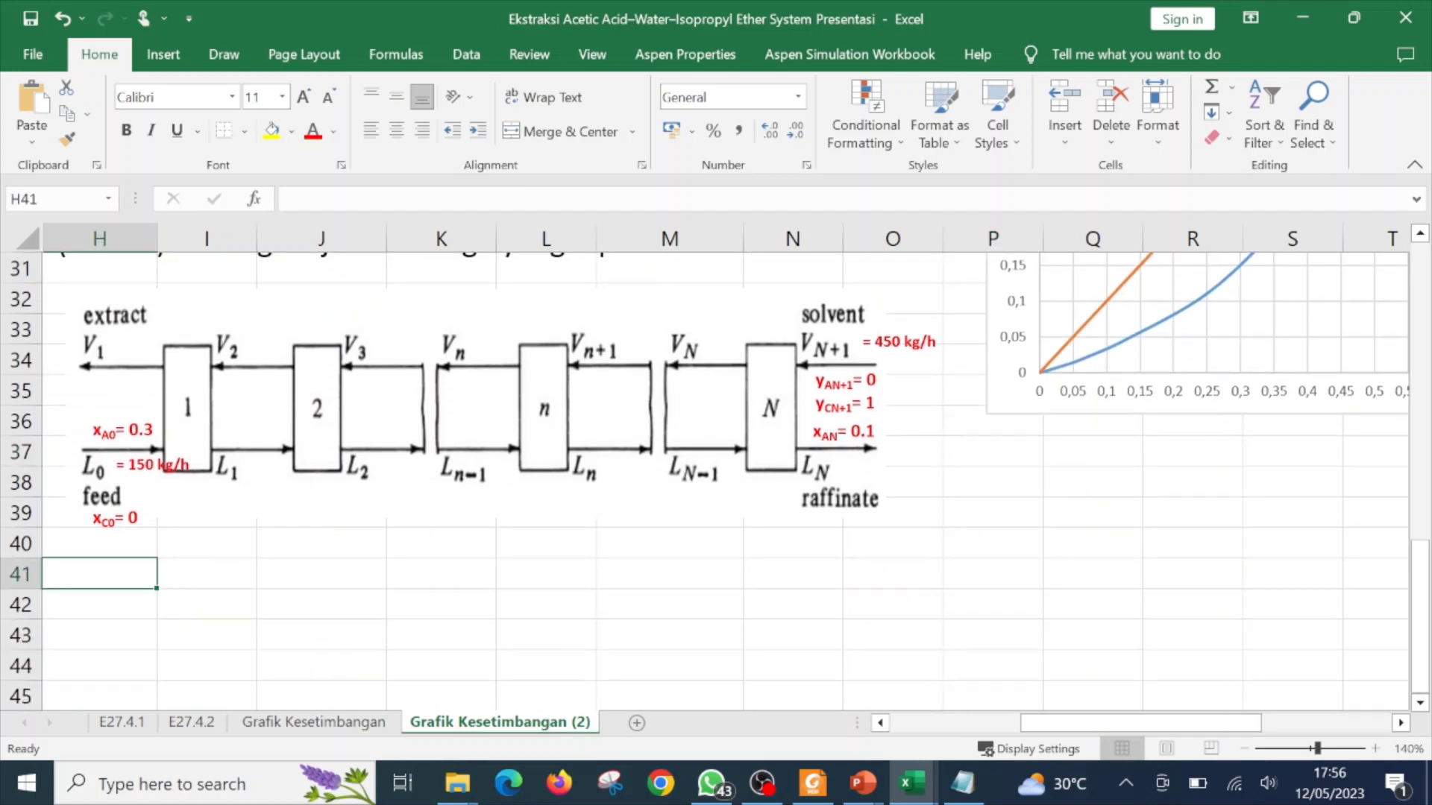
pyautogui.hotkey('alt', 'Tab')
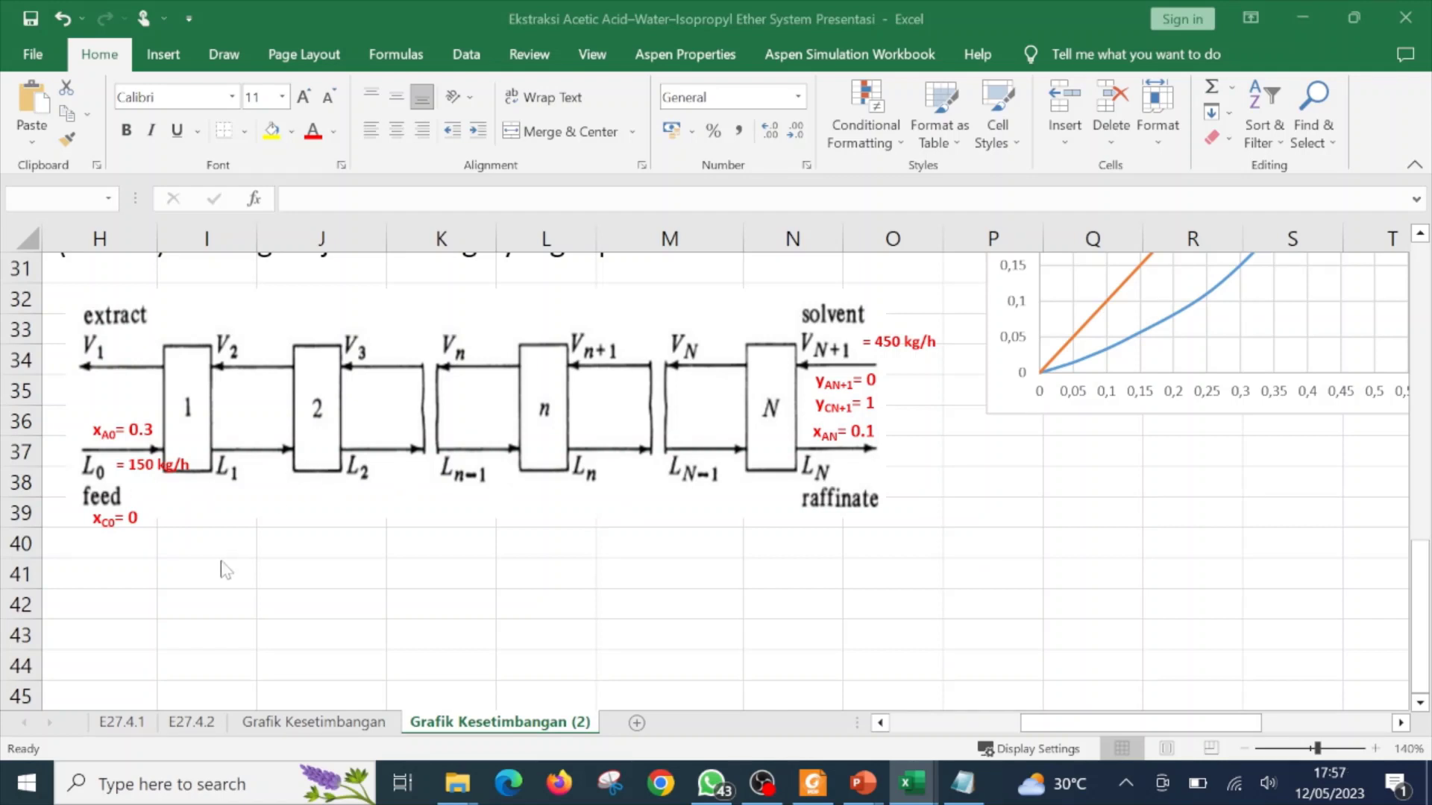
pyautogui.hotkey('alt', 'Tab')
pyautogui.click(182, 548)
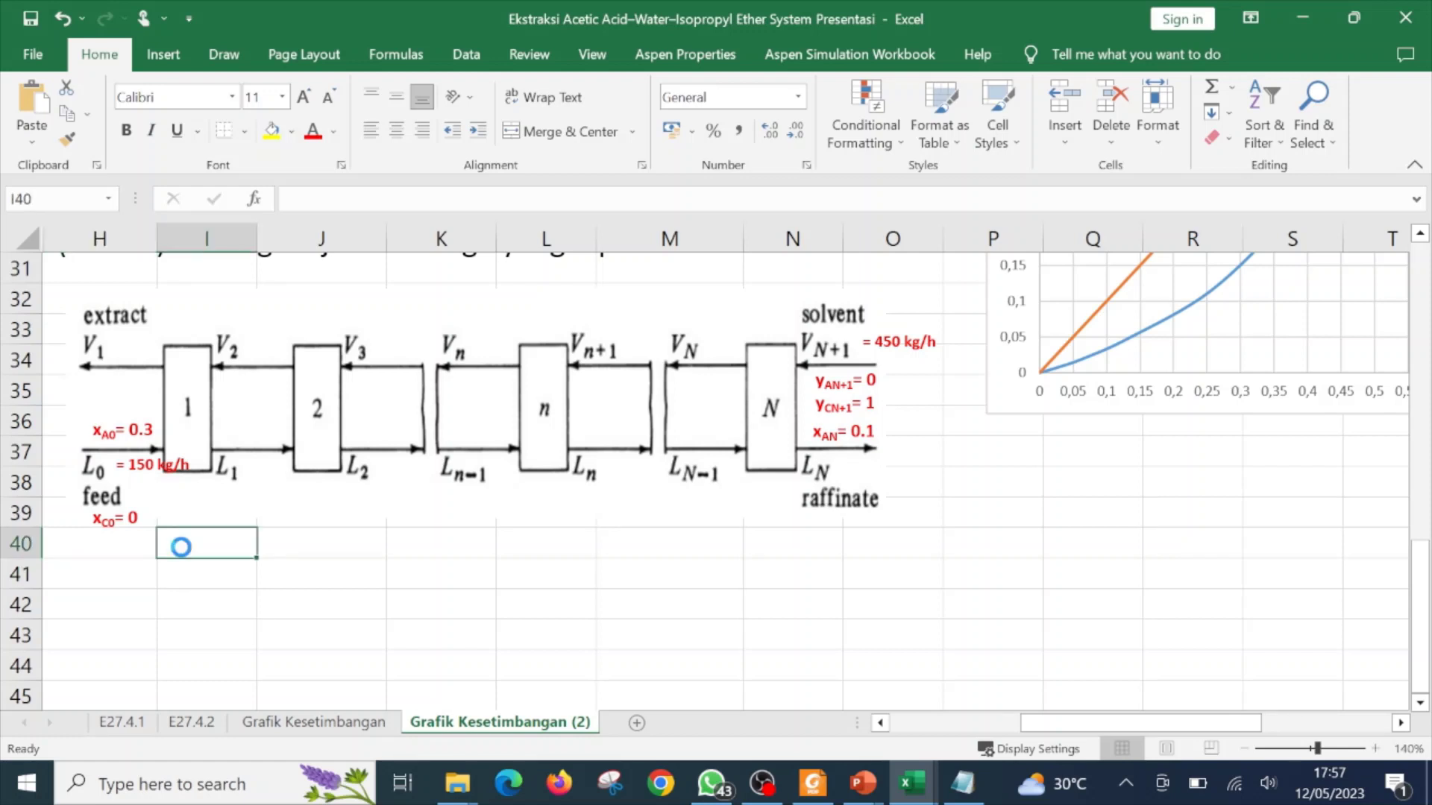
pyautogui.hotkey('ctrl', 'v')
pyautogui.click(368, 586)
pyautogui.scroll(-1, 368, 587)
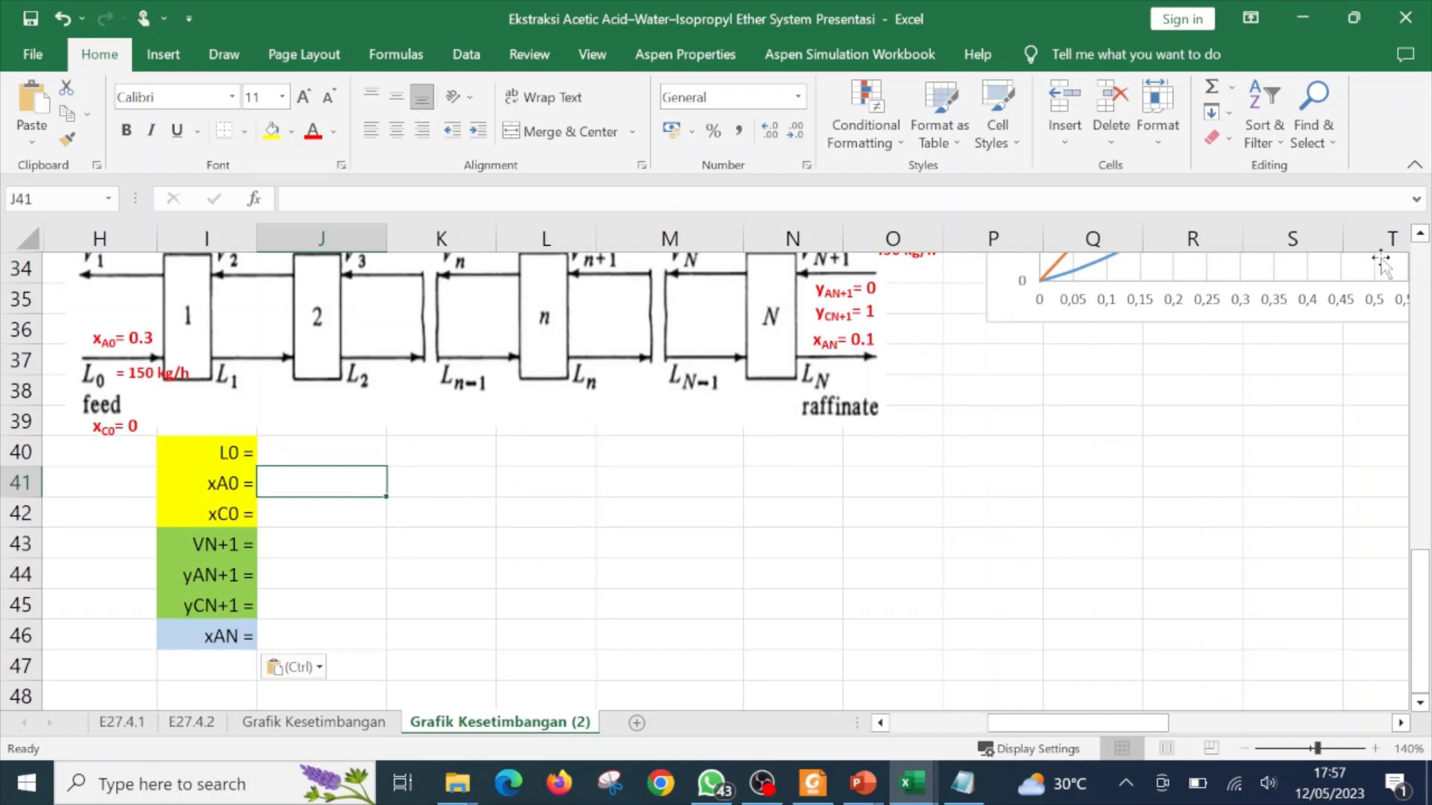
# - Enter 150 as the L0 value in cell J40
pyautogui.click(1420, 234)
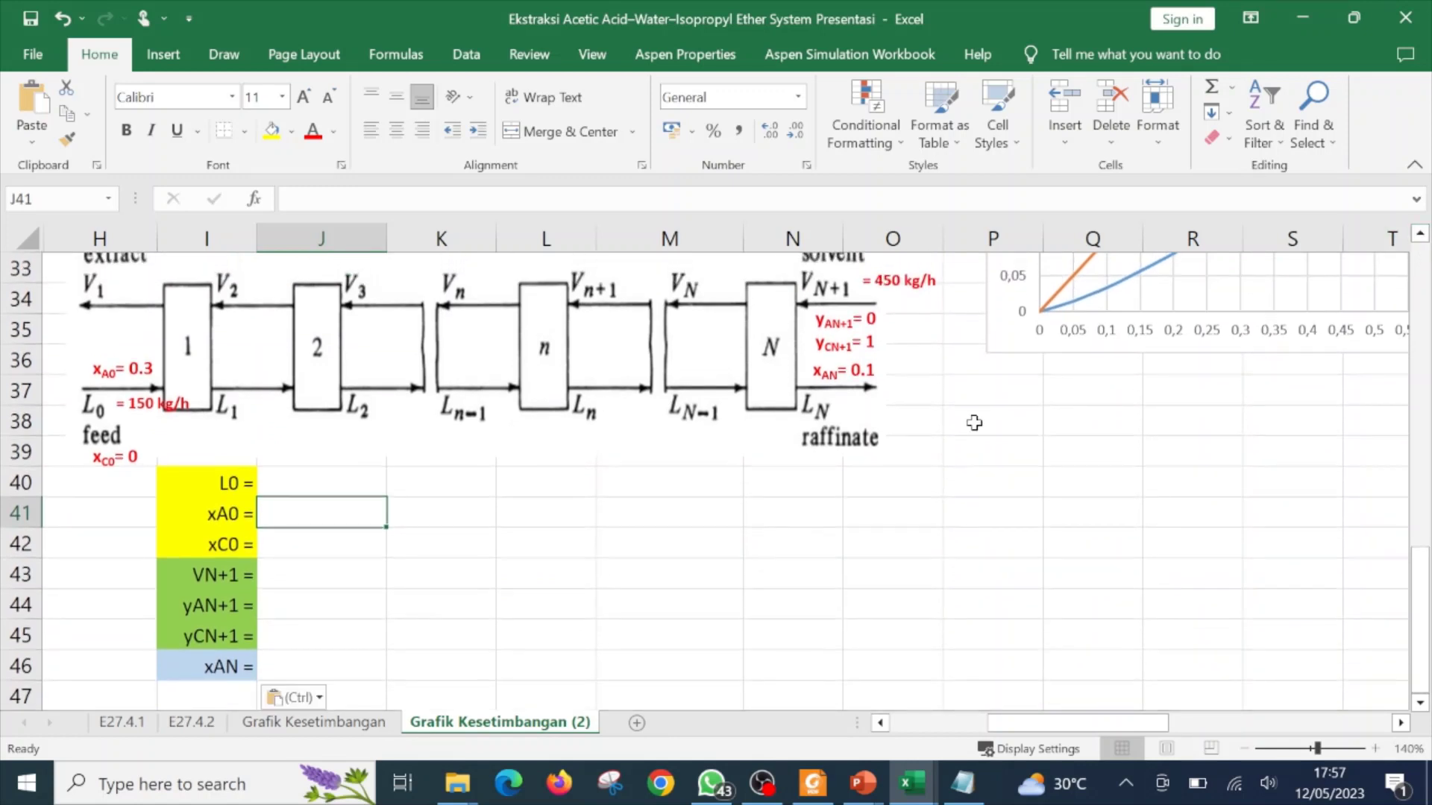
pyautogui.click(329, 601)
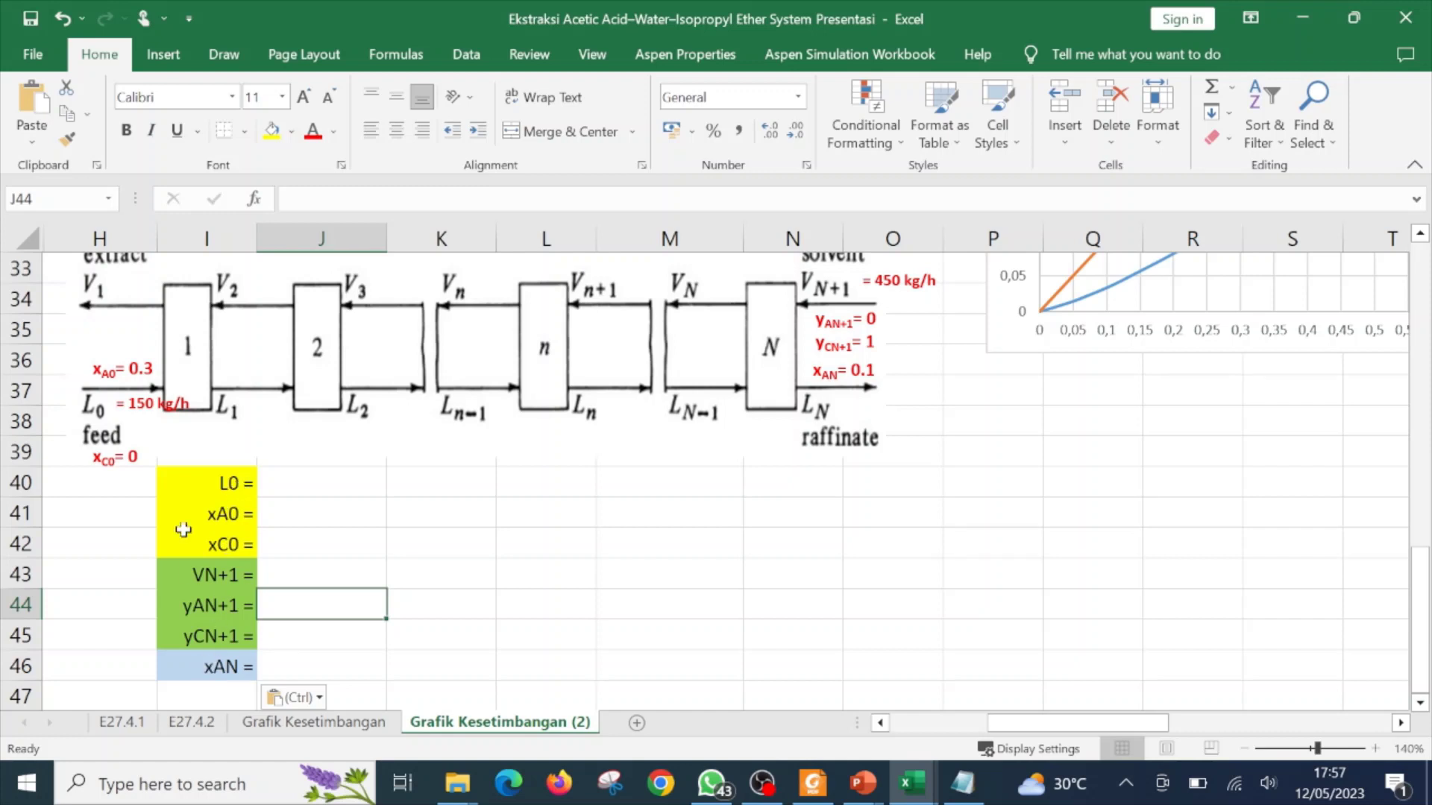
pyautogui.click(294, 489)
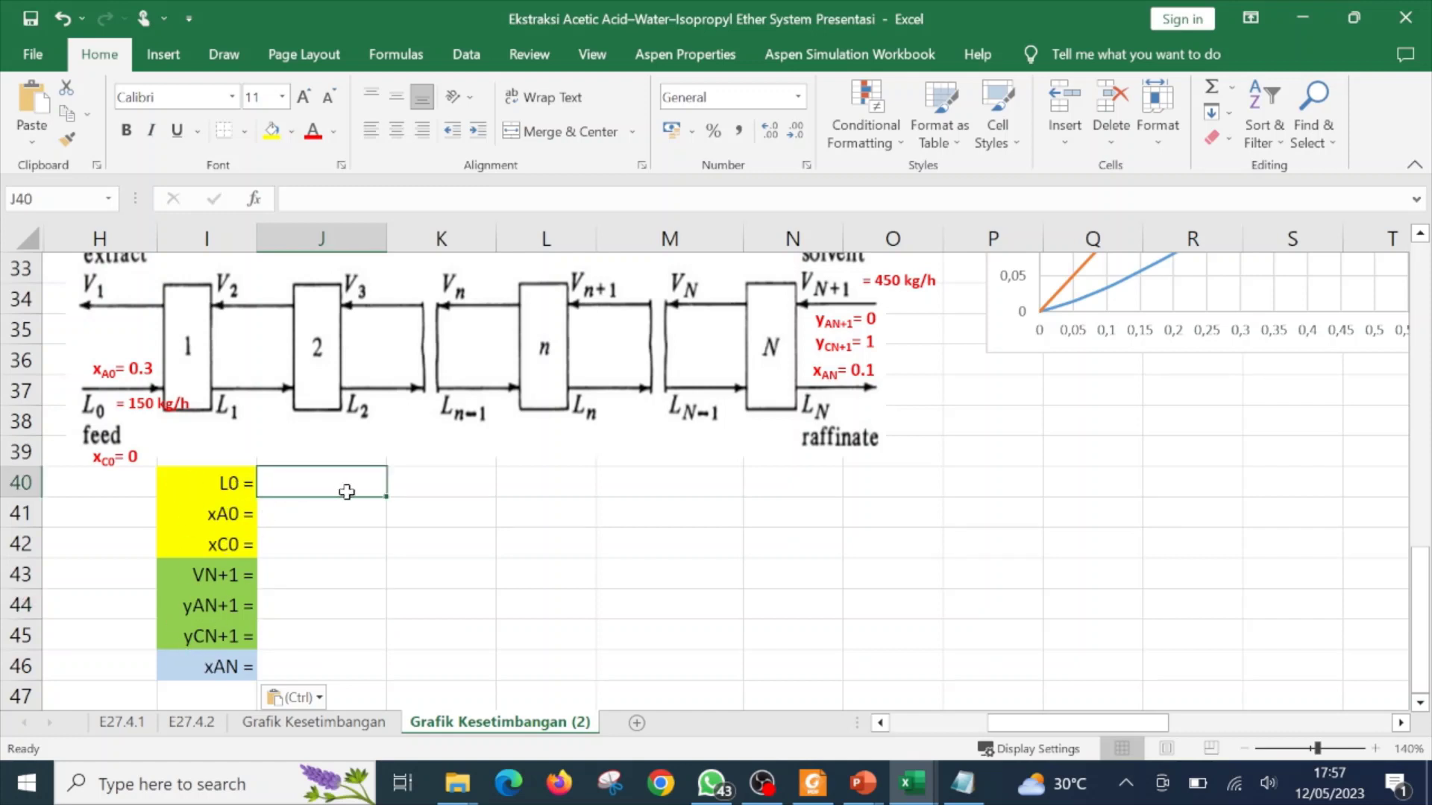
pyautogui.write('150')
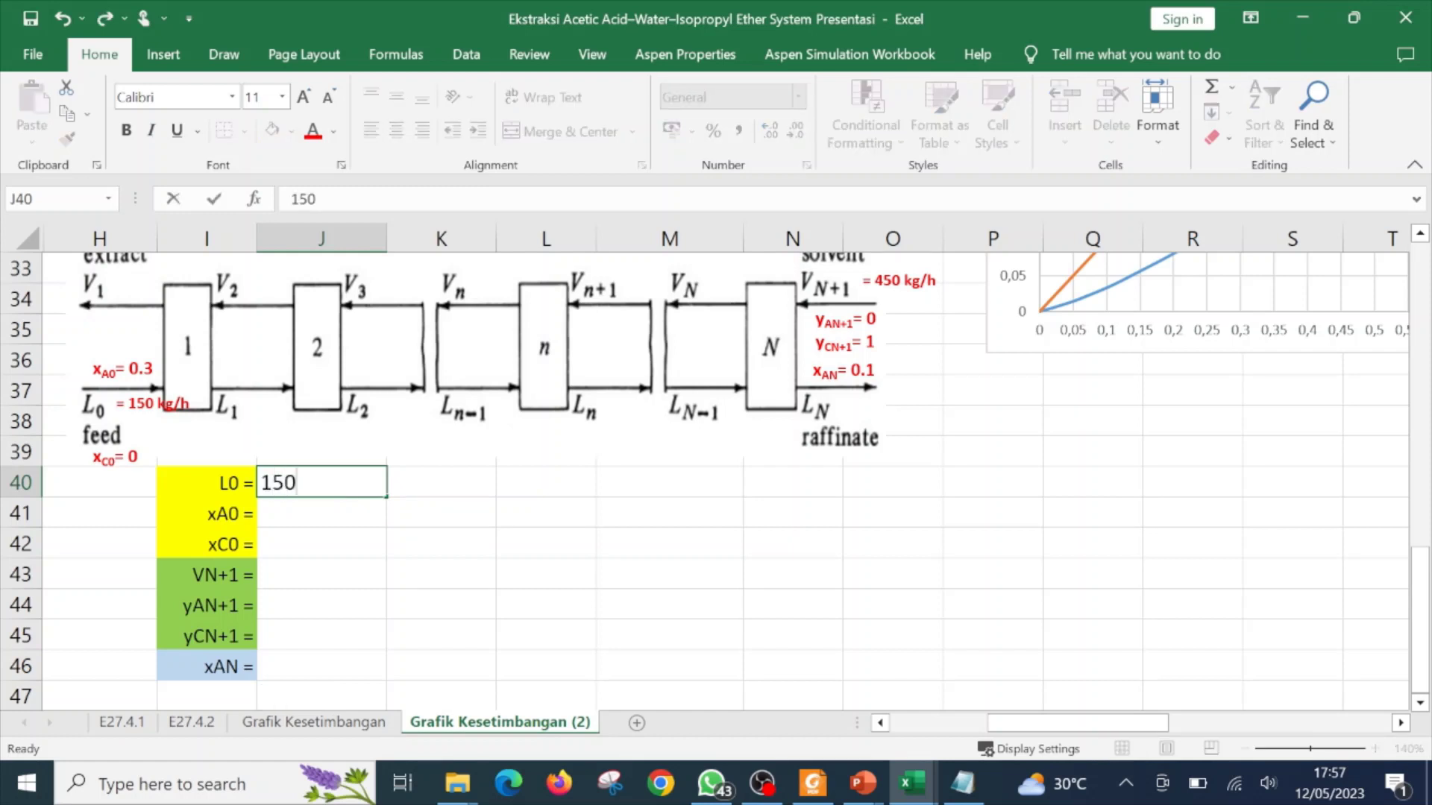
pyautogui.press('Return')
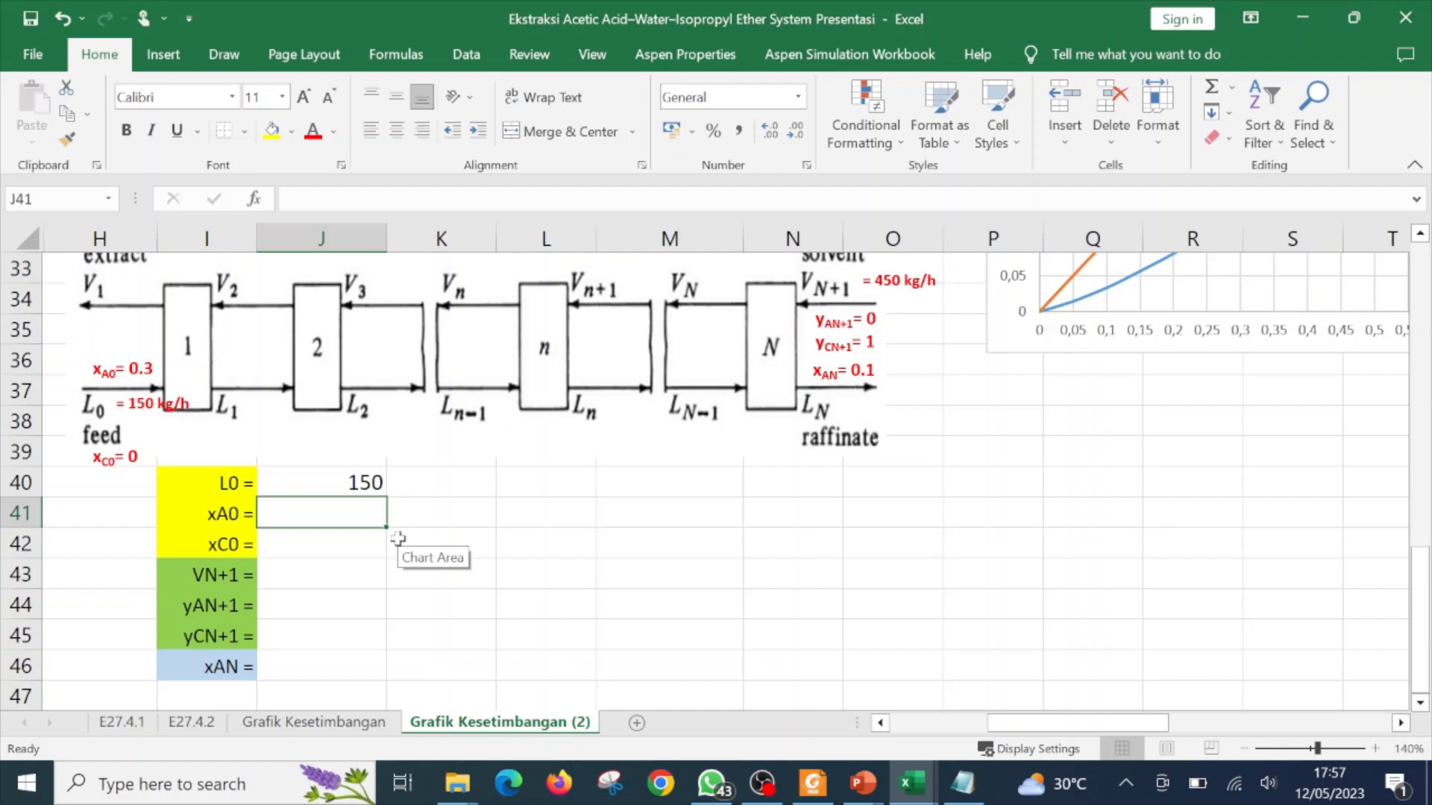
# - Enter the feed compositions in J41:J42, with xA0 as 0,3 and xC0 as 0
pyautogui.write('0,3')
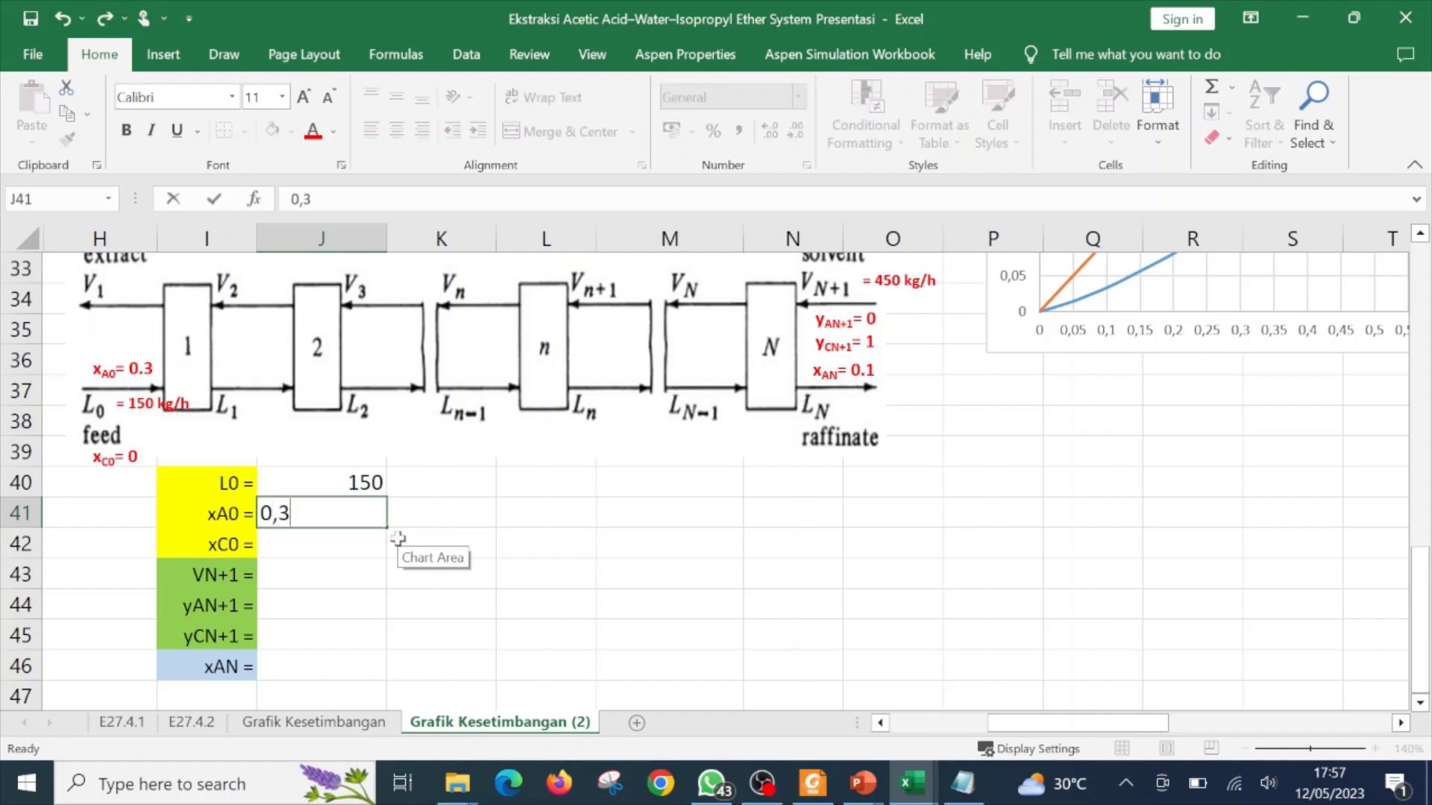
pyautogui.press('Return')
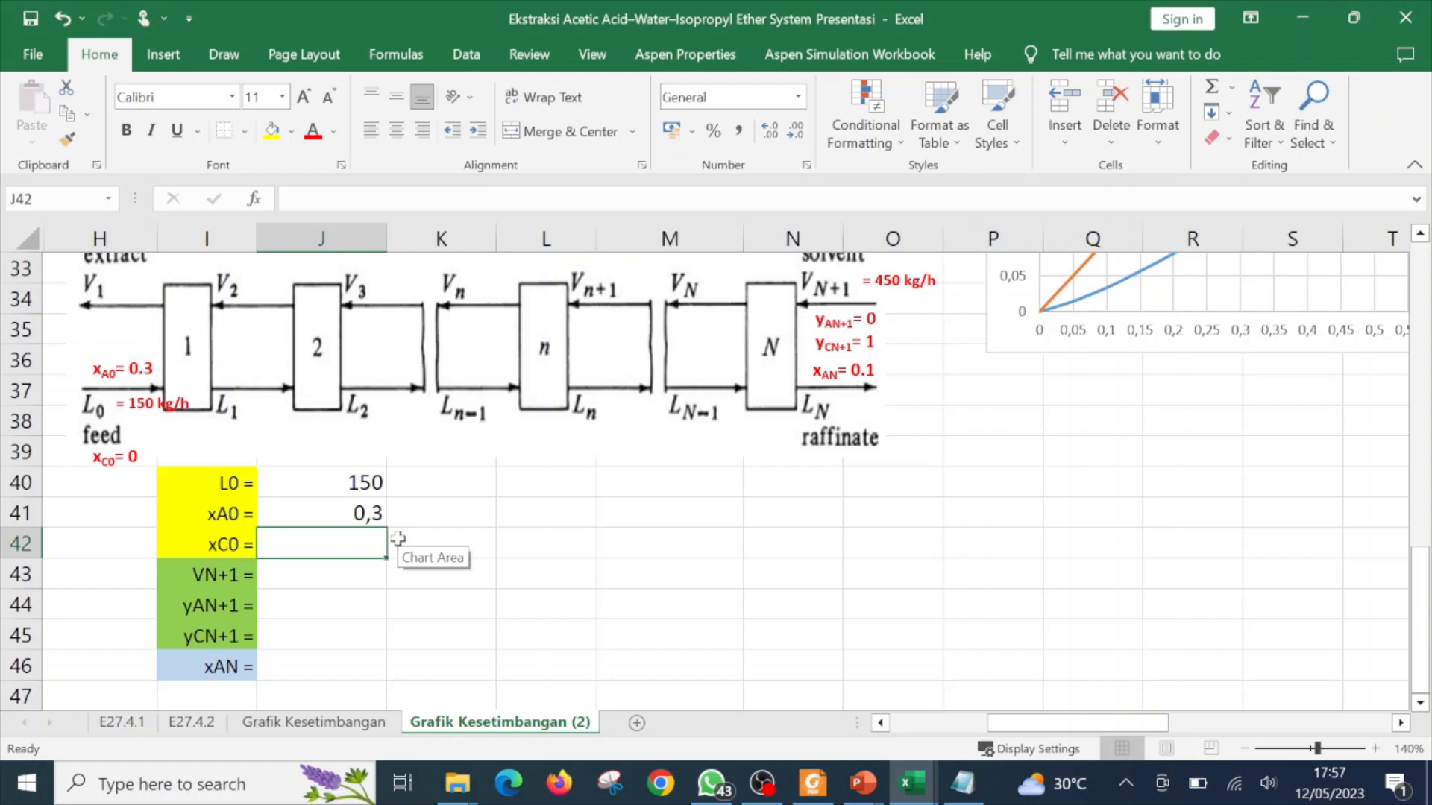
pyautogui.write('0')
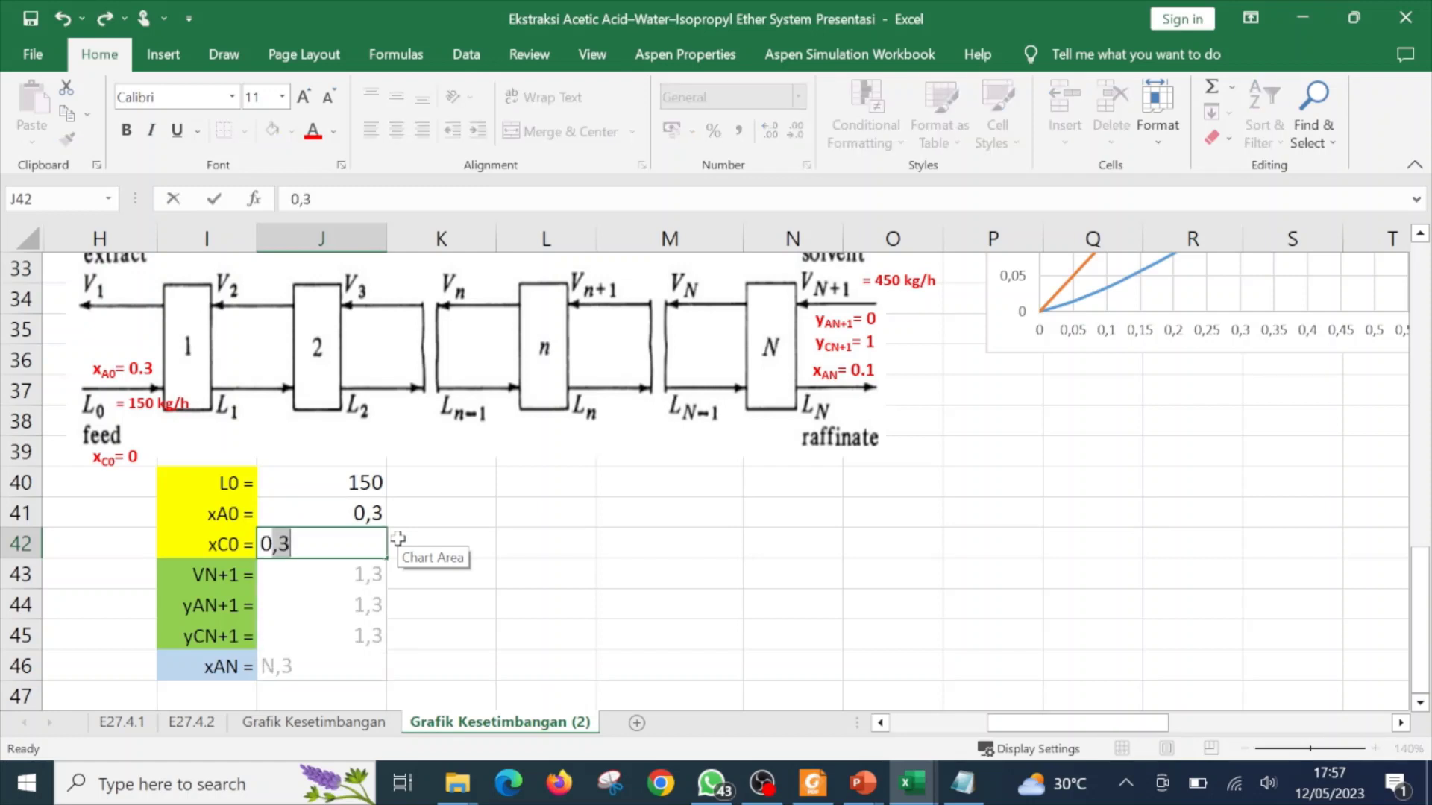
pyautogui.press('Delete')
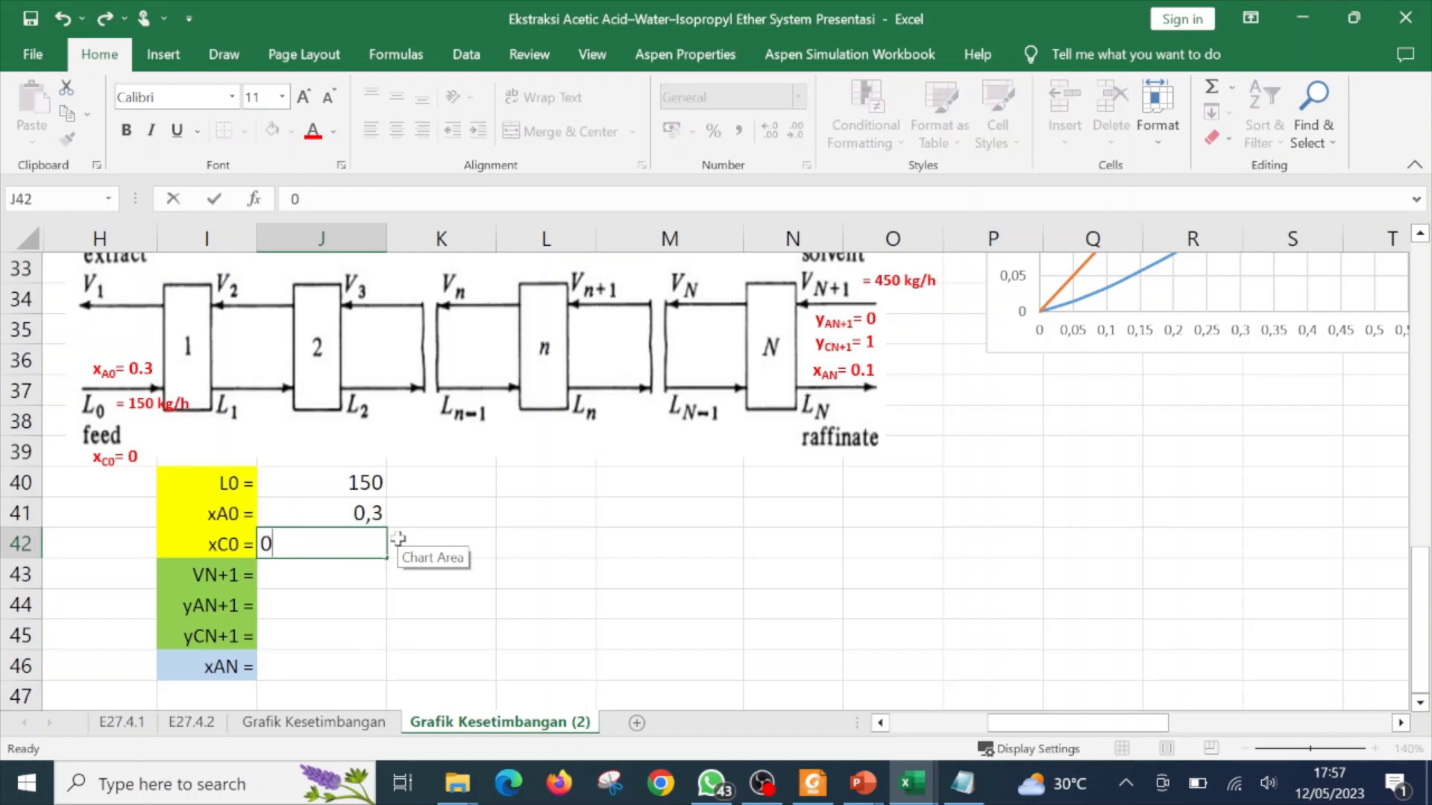
pyautogui.hotkey('ctrl', 'Return')
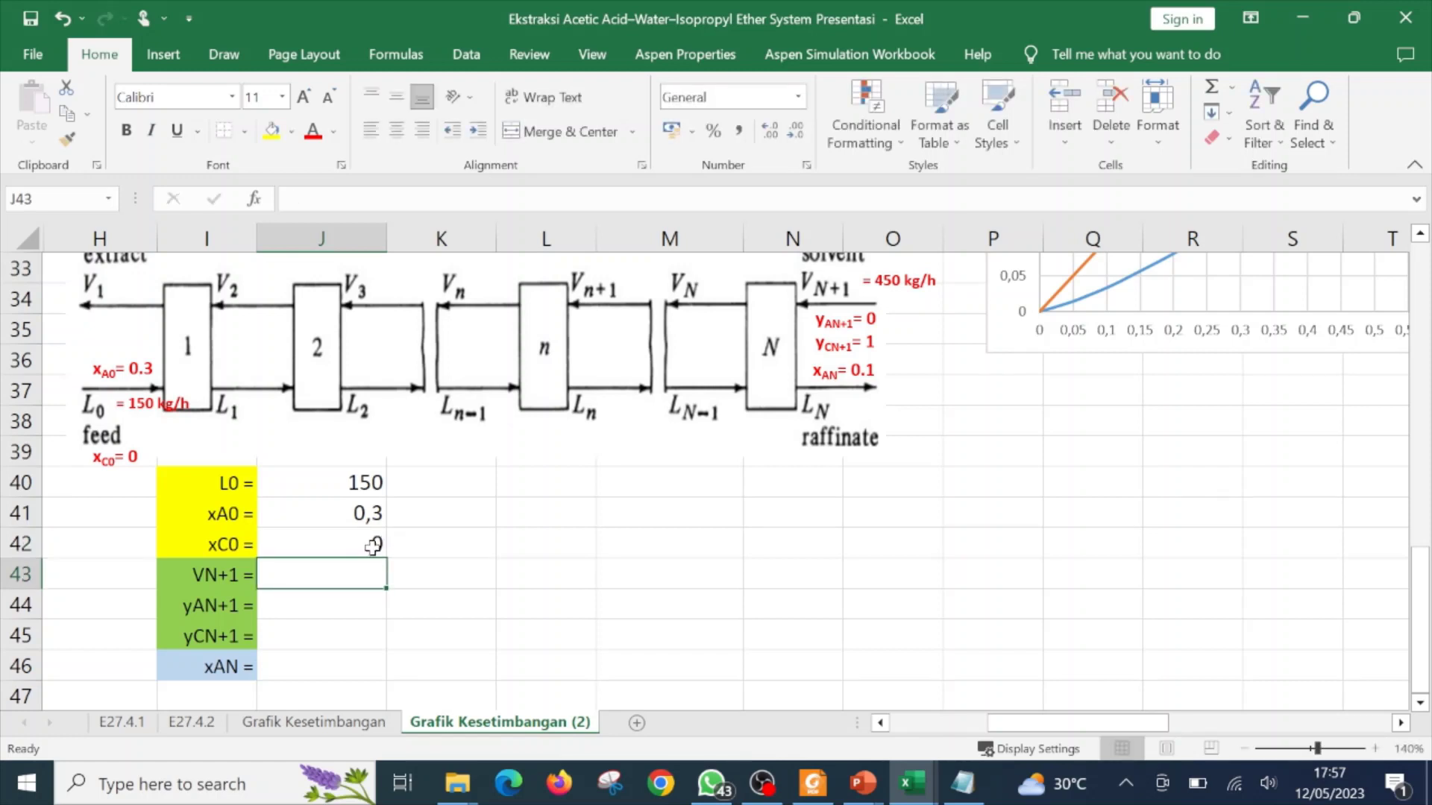
# - Enter the solvent data in J43:J45: VN+1 as 450, yAN+1 as 0 and yCN+1 as 1
pyautogui.click(349, 564)
pyautogui.write('450')
pyautogui.press('Return')
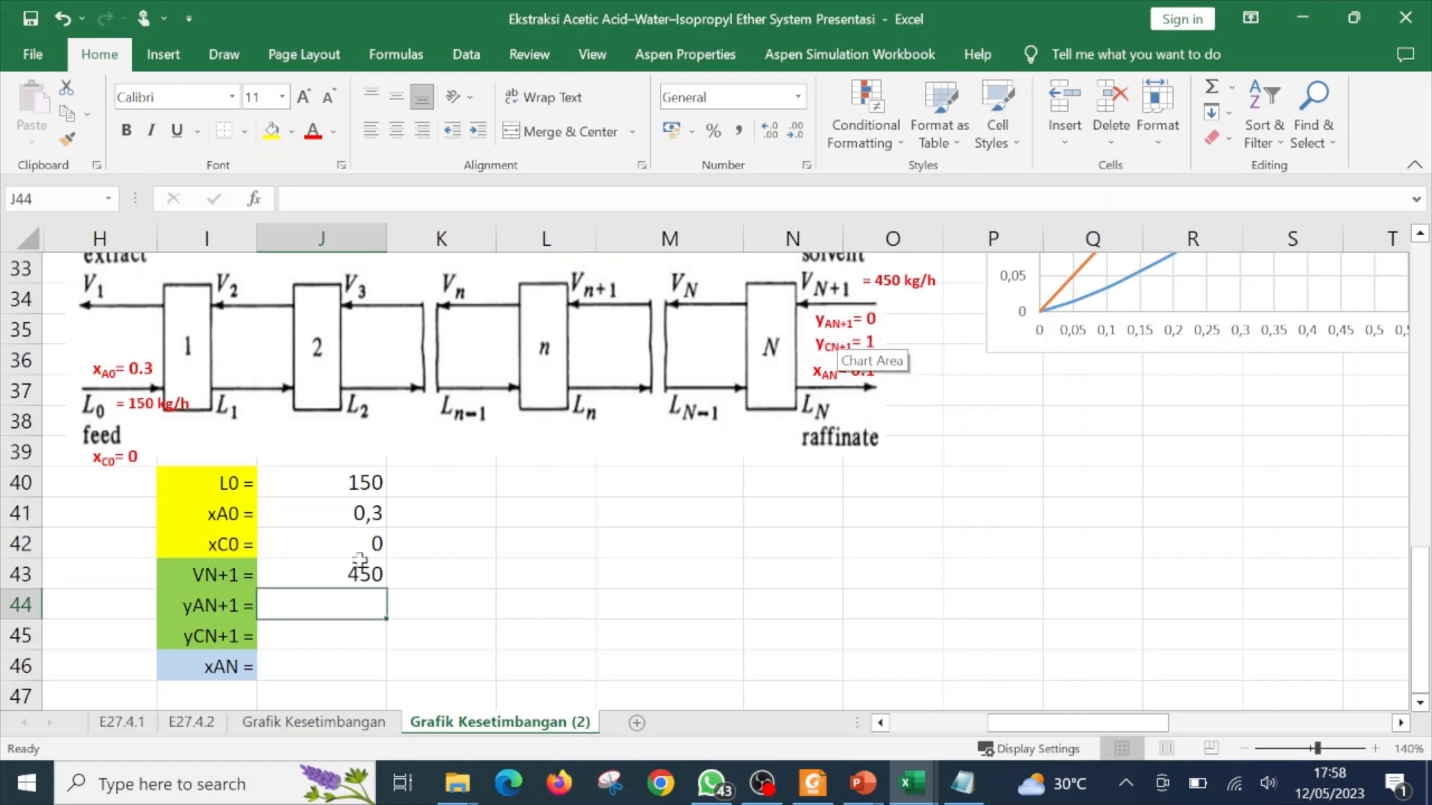
pyautogui.write('0')
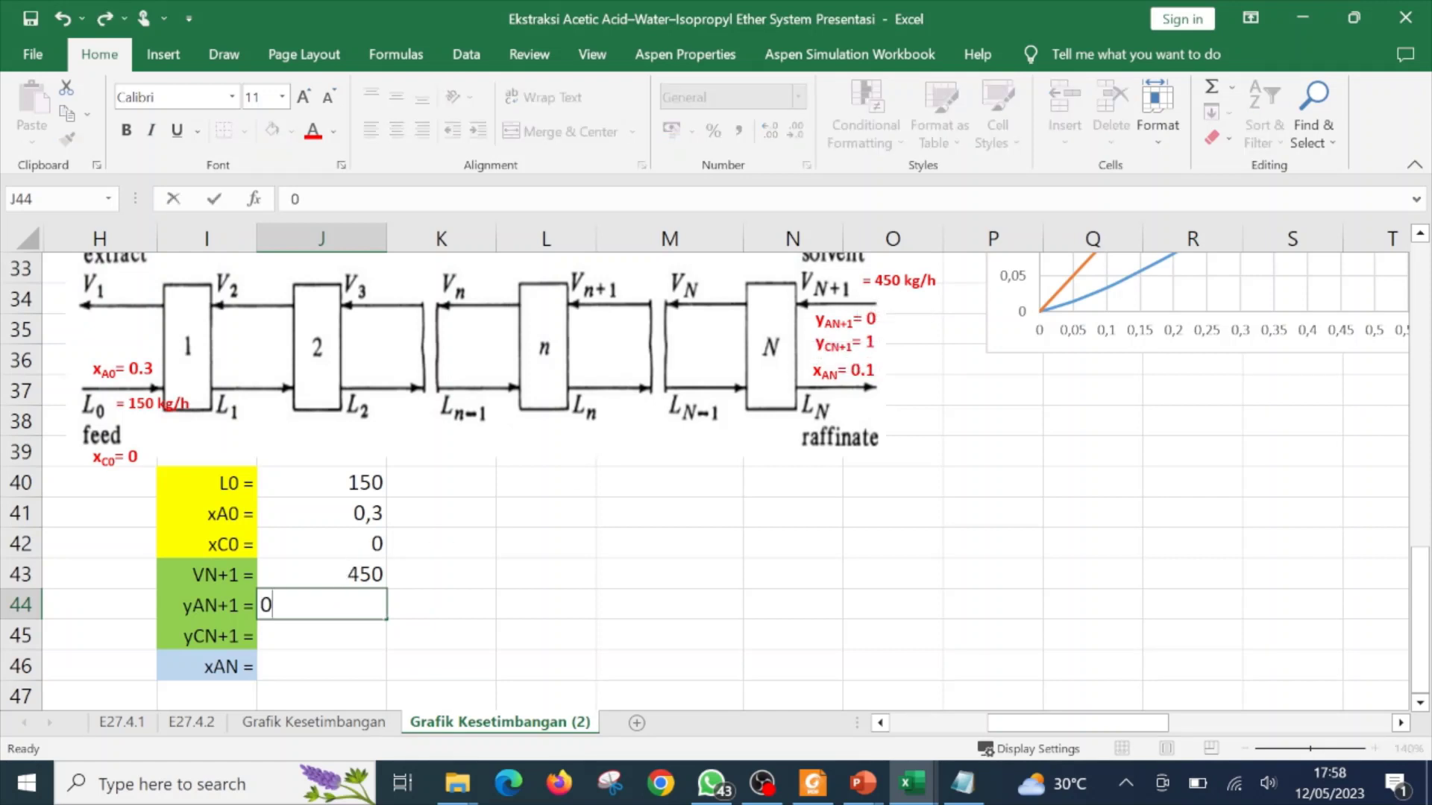
pyautogui.press('Return')
pyautogui.write('1')
pyautogui.press('Return')
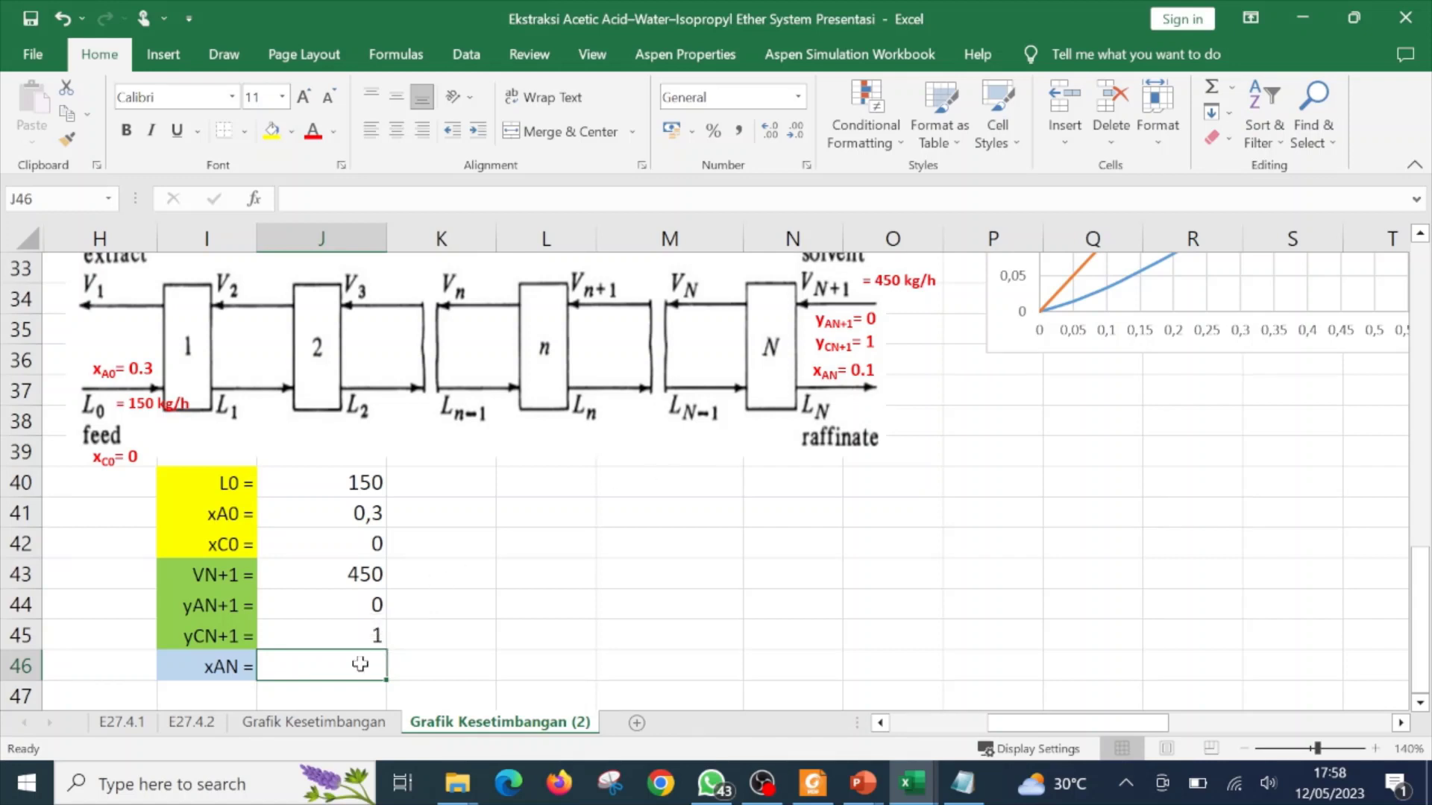
# - Enter 0,1 as the raffinate composition xAN in cell J46
pyautogui.write('0,')
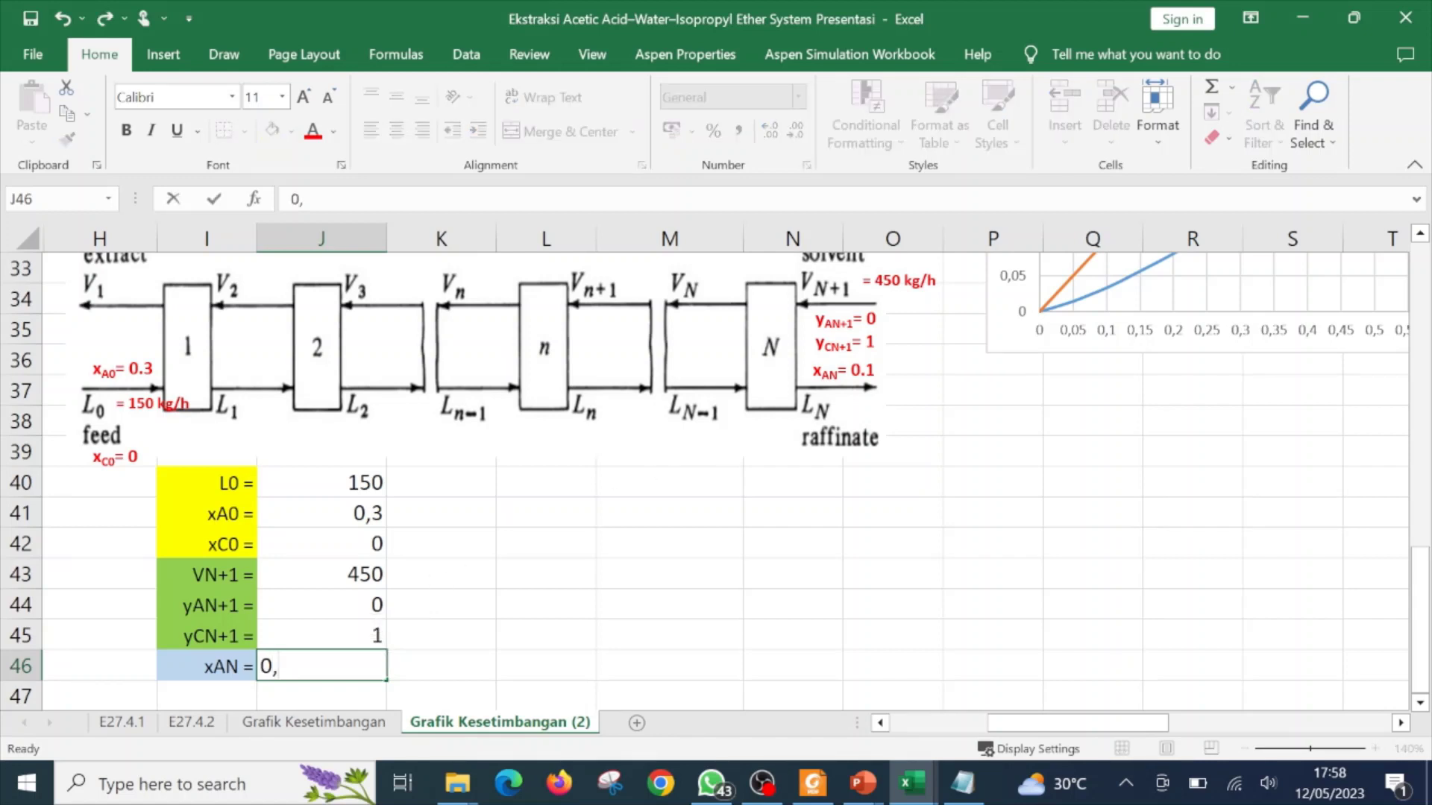
pyautogui.write('1')
pyautogui.press('Return')
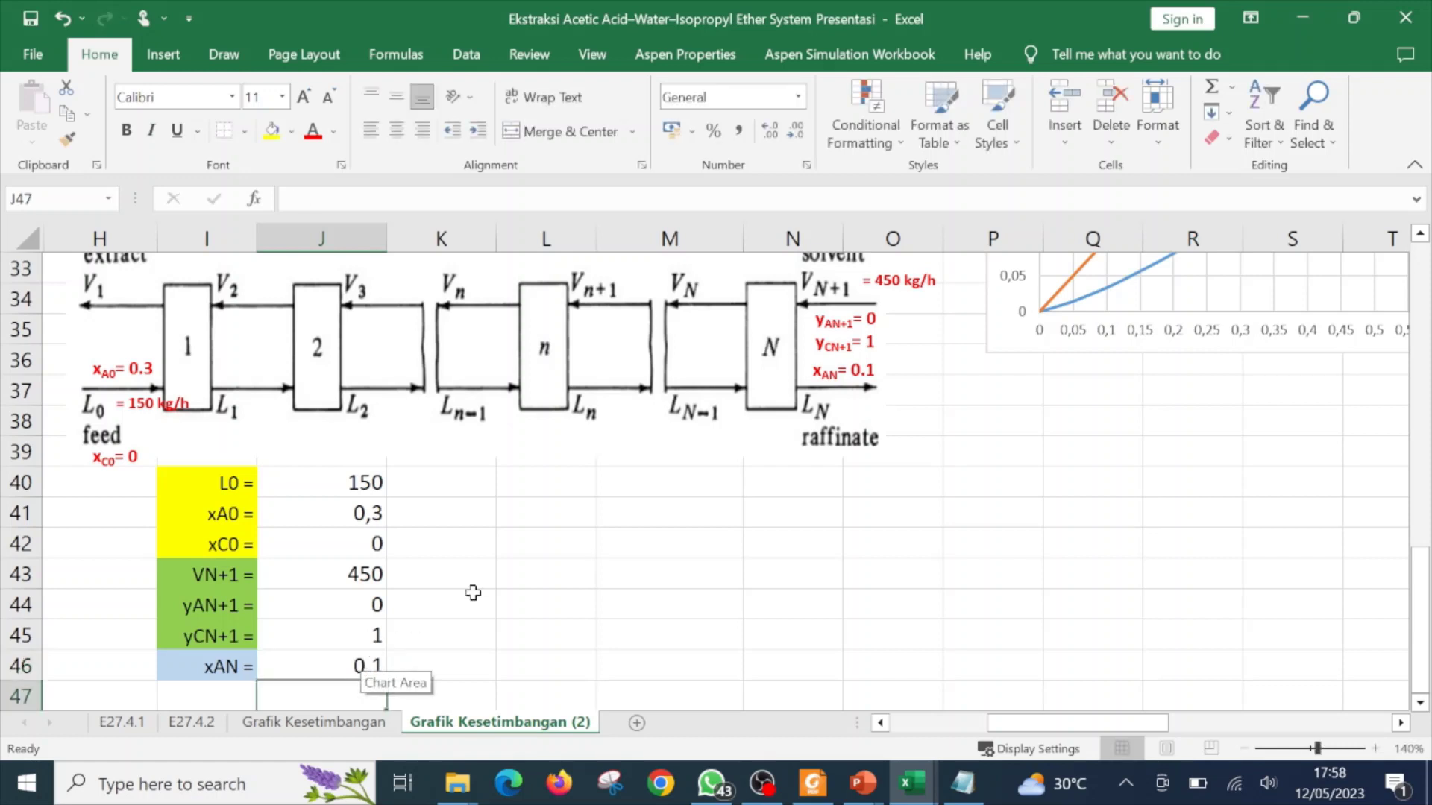
# - Paste the prepared "Prosedur mencari V1 :" heading and its four numbered procedure steps beside the given data, starting at K40
pyautogui.click(488, 549)
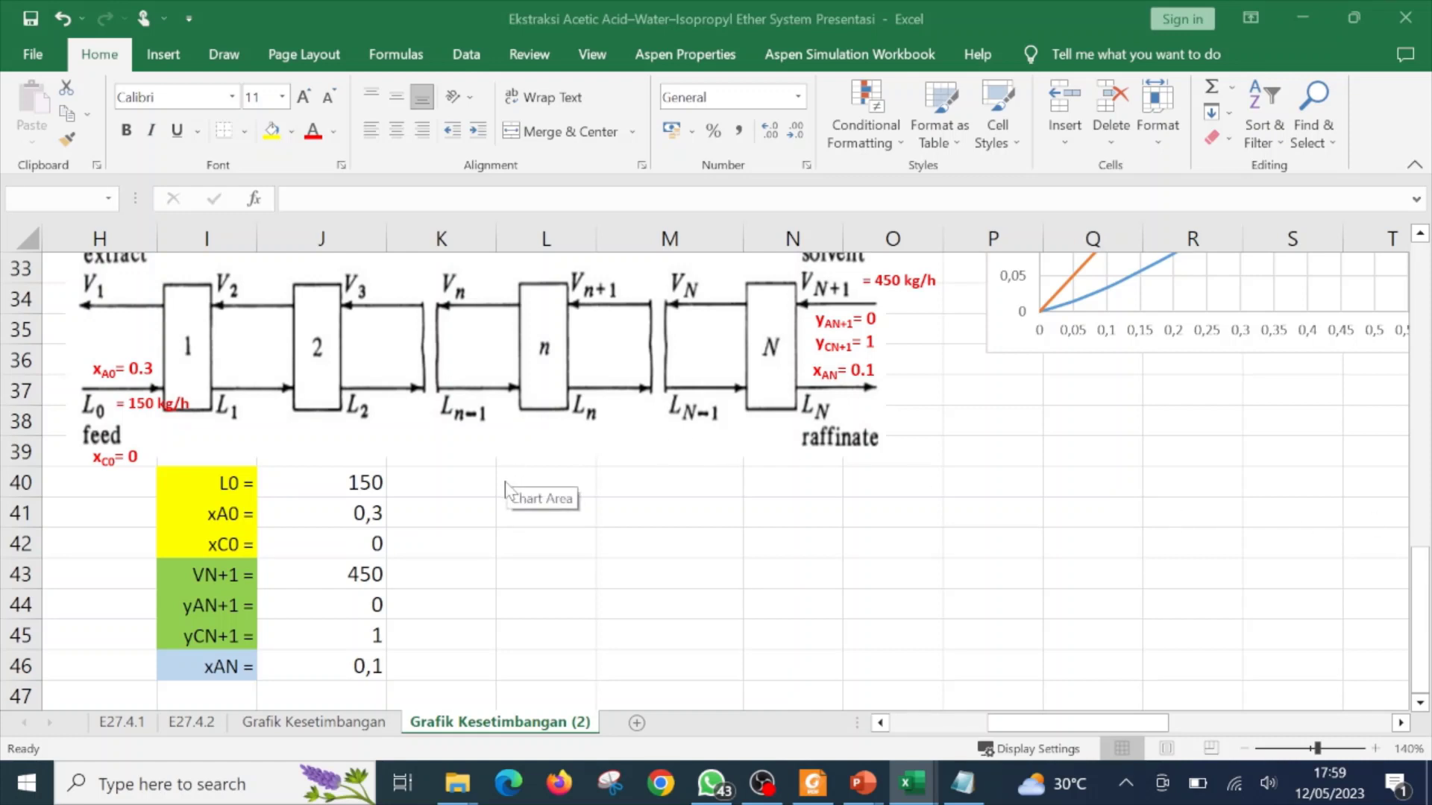
pyautogui.click(534, 478)
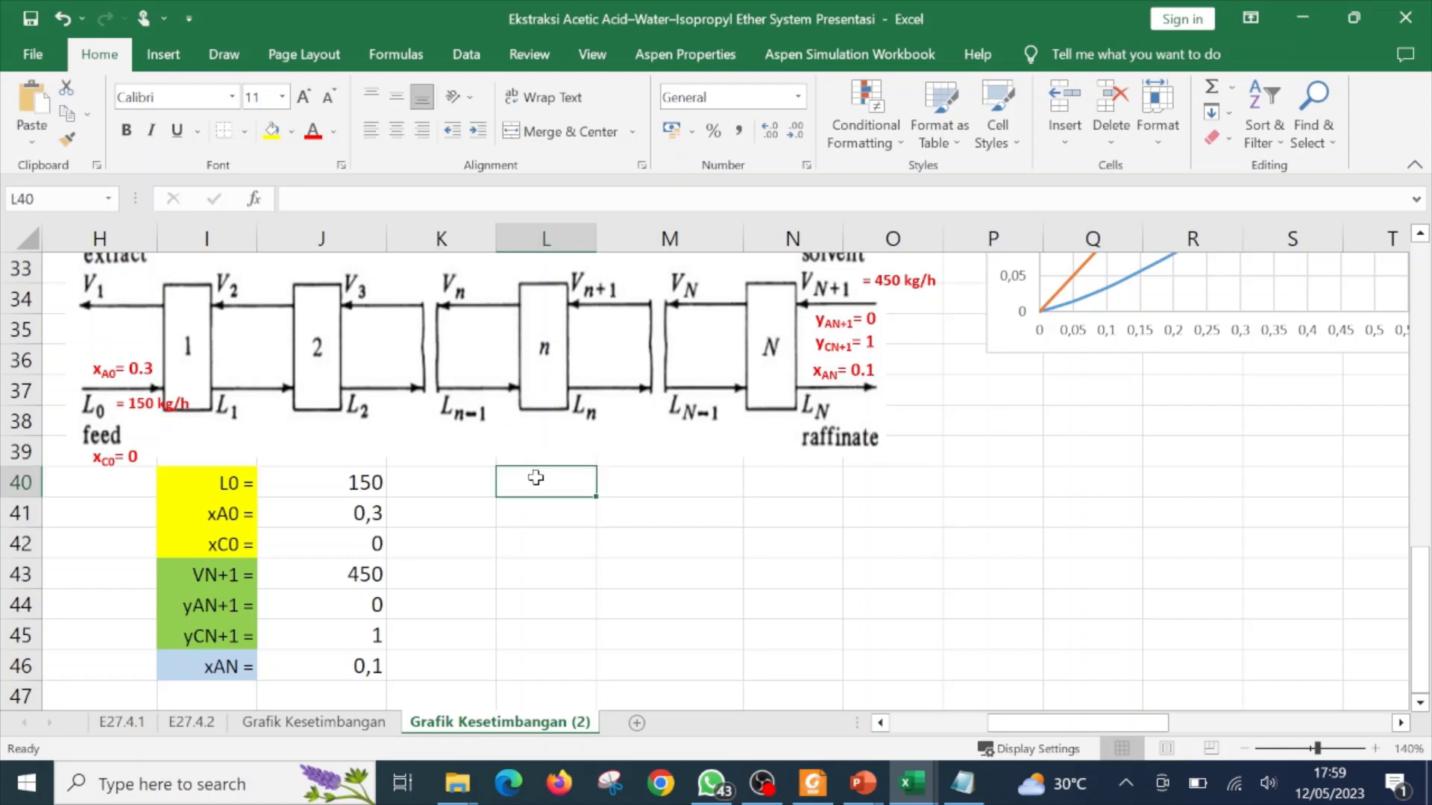
pyautogui.click(474, 478)
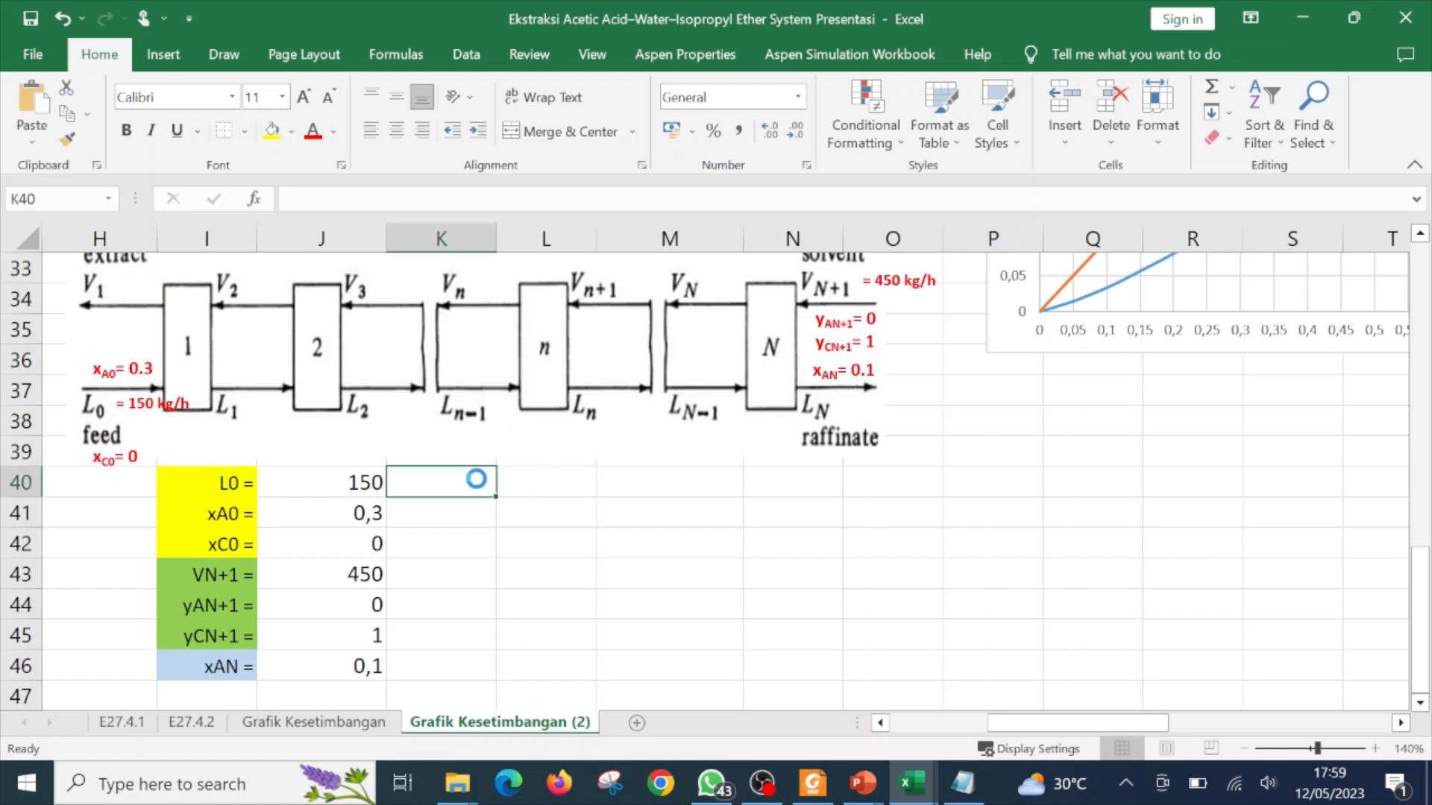
pyautogui.write('Prosedur mencari V1 : 1.\tPlot titik L0, VN+1 dan LN 2.\tHitung xAM dan xCM sebagai koordinat M 3.\tBuat garis L0 dan VN+1 (harus melewati M) 4.\tBuat garis LN dan M, perpanjang hingga memotong kurva --> V1')
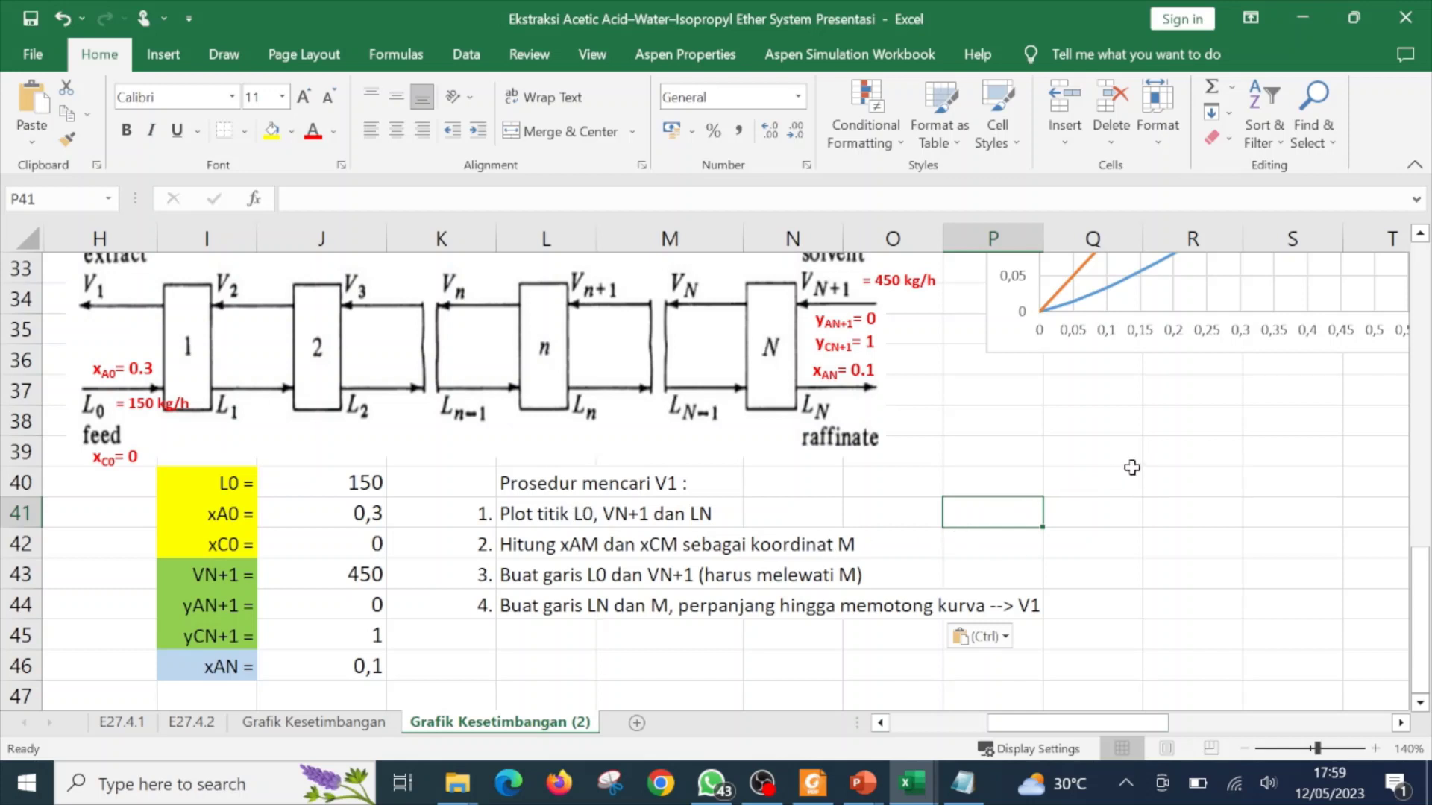
# - Shade the xA0 and xC0 values in J41:J42 with a light gray fill
pyautogui.click(321, 516)
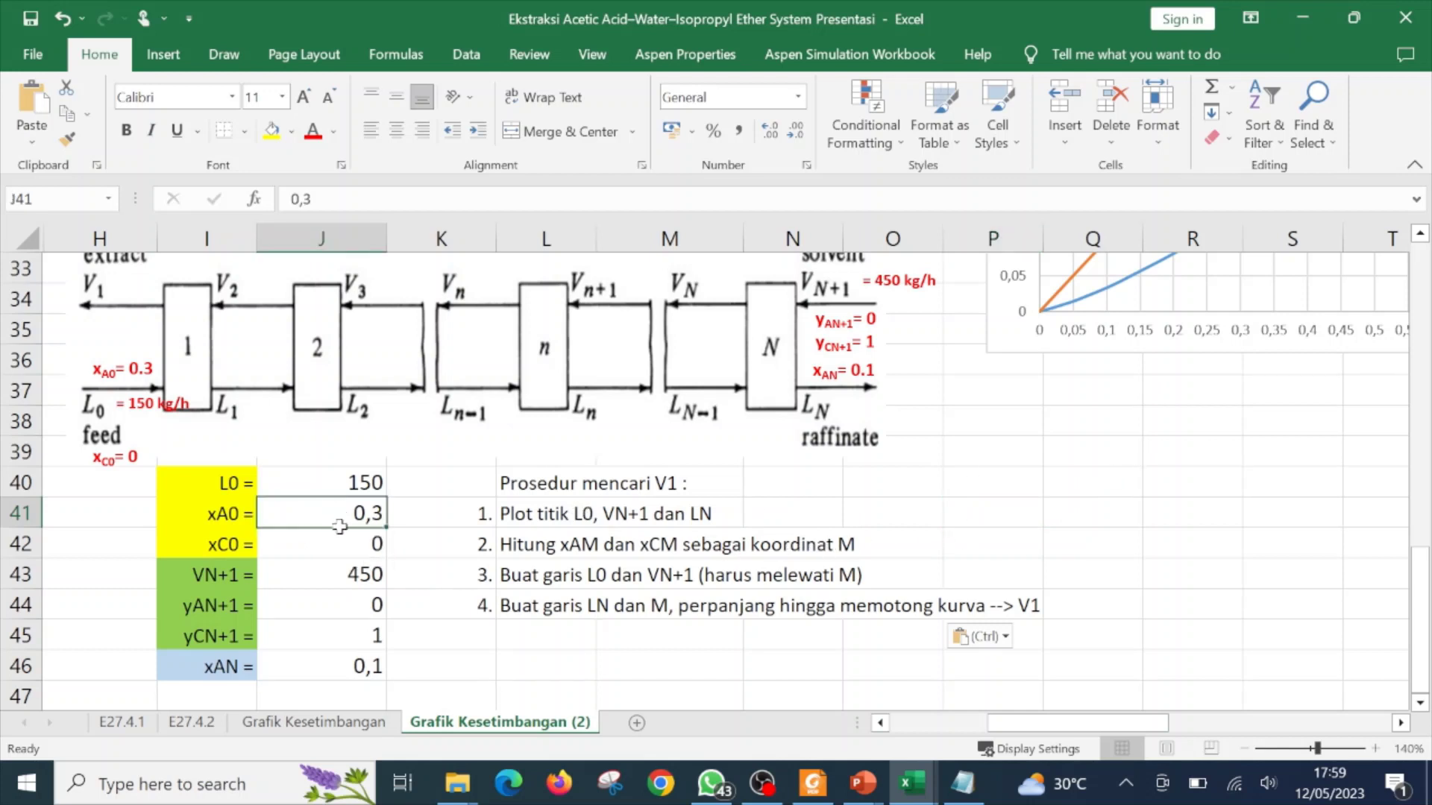
pyautogui.moveTo(340, 527); pyautogui.dragTo(342, 544)
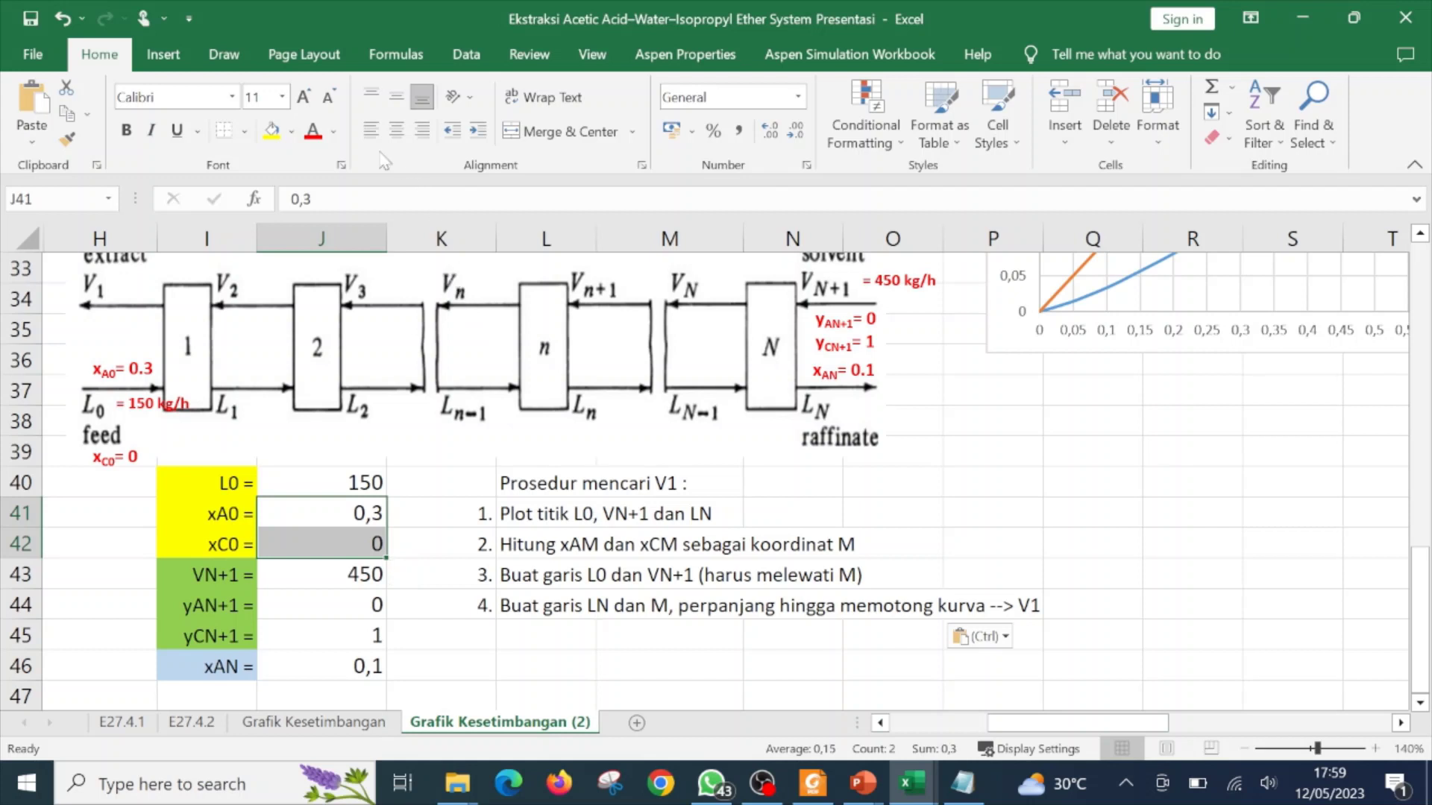
pyautogui.click(295, 135)
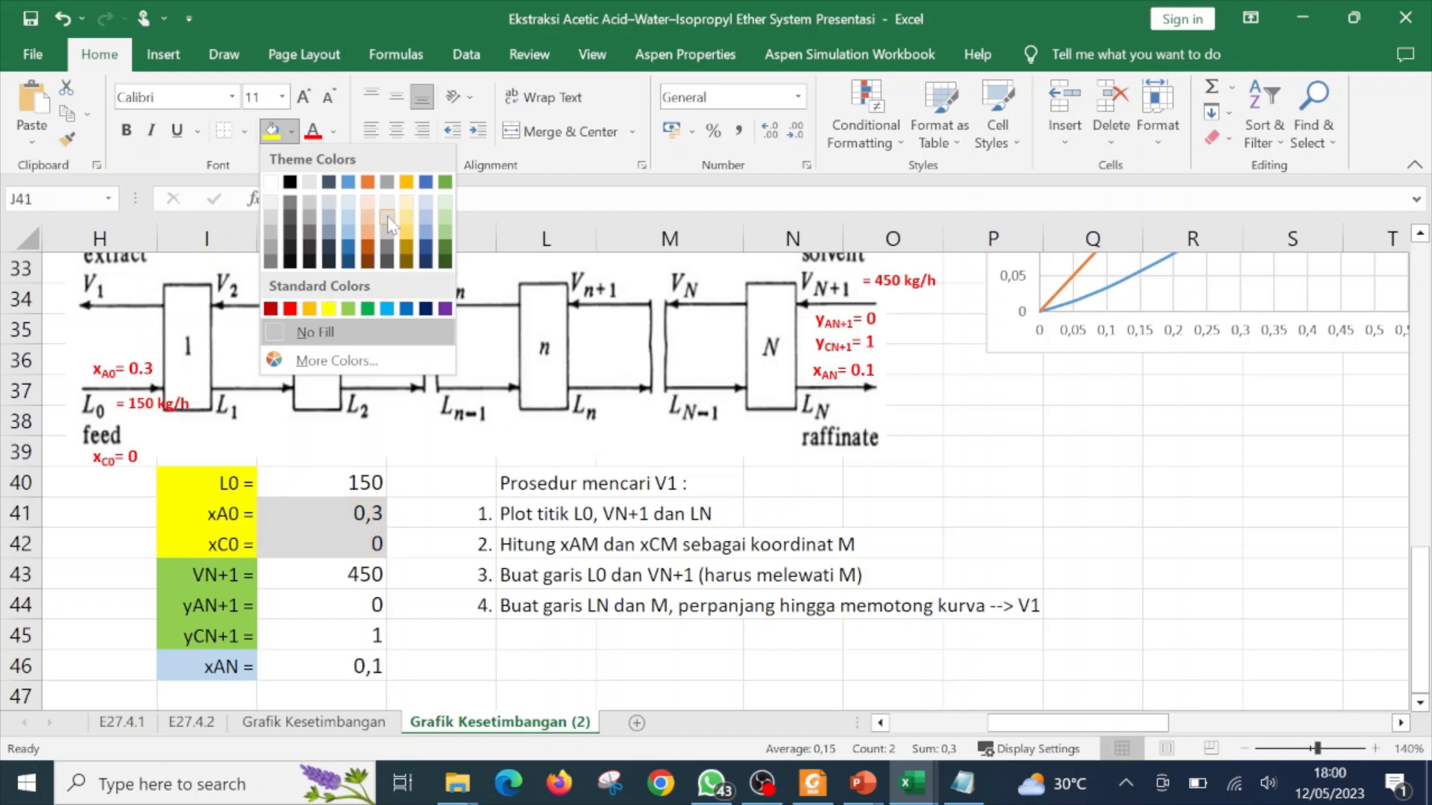
pyautogui.click(388, 224)
pyautogui.click(1123, 488)
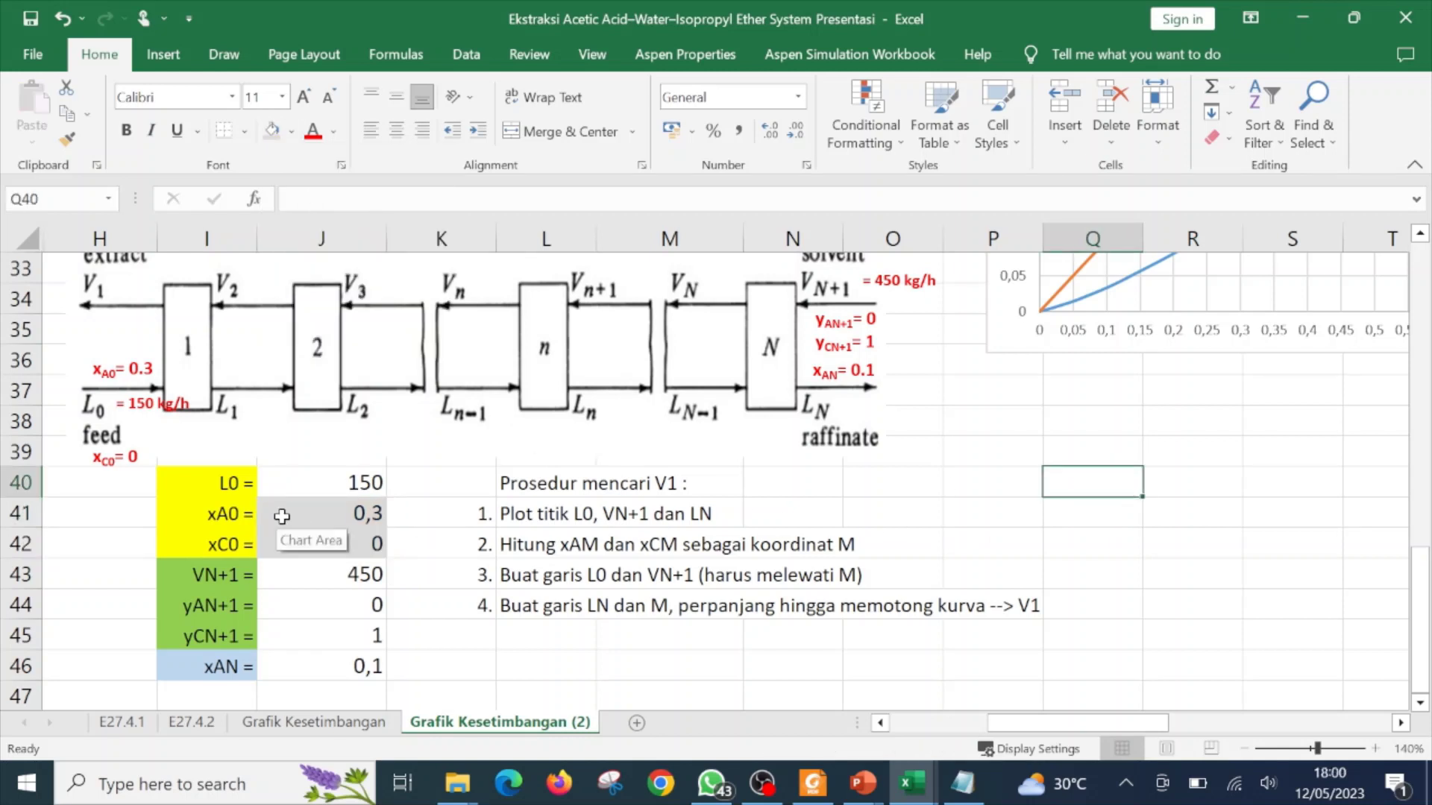
# - Apply the same light gray fill to the yAN+1 and yCN+1 values in J44:J45
pyautogui.moveTo(283, 516); pyautogui.dragTo(292, 544)
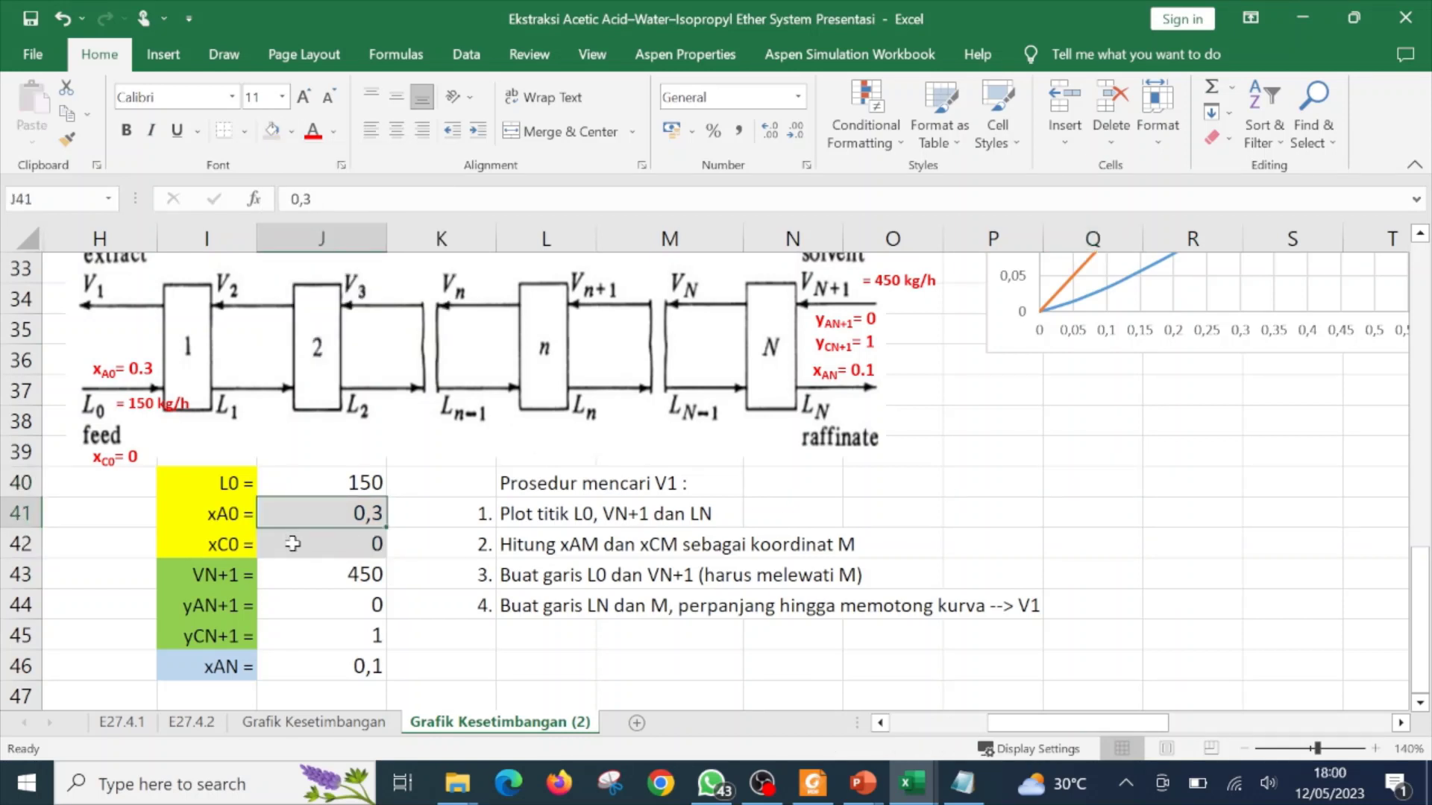
pyautogui.click(292, 544)
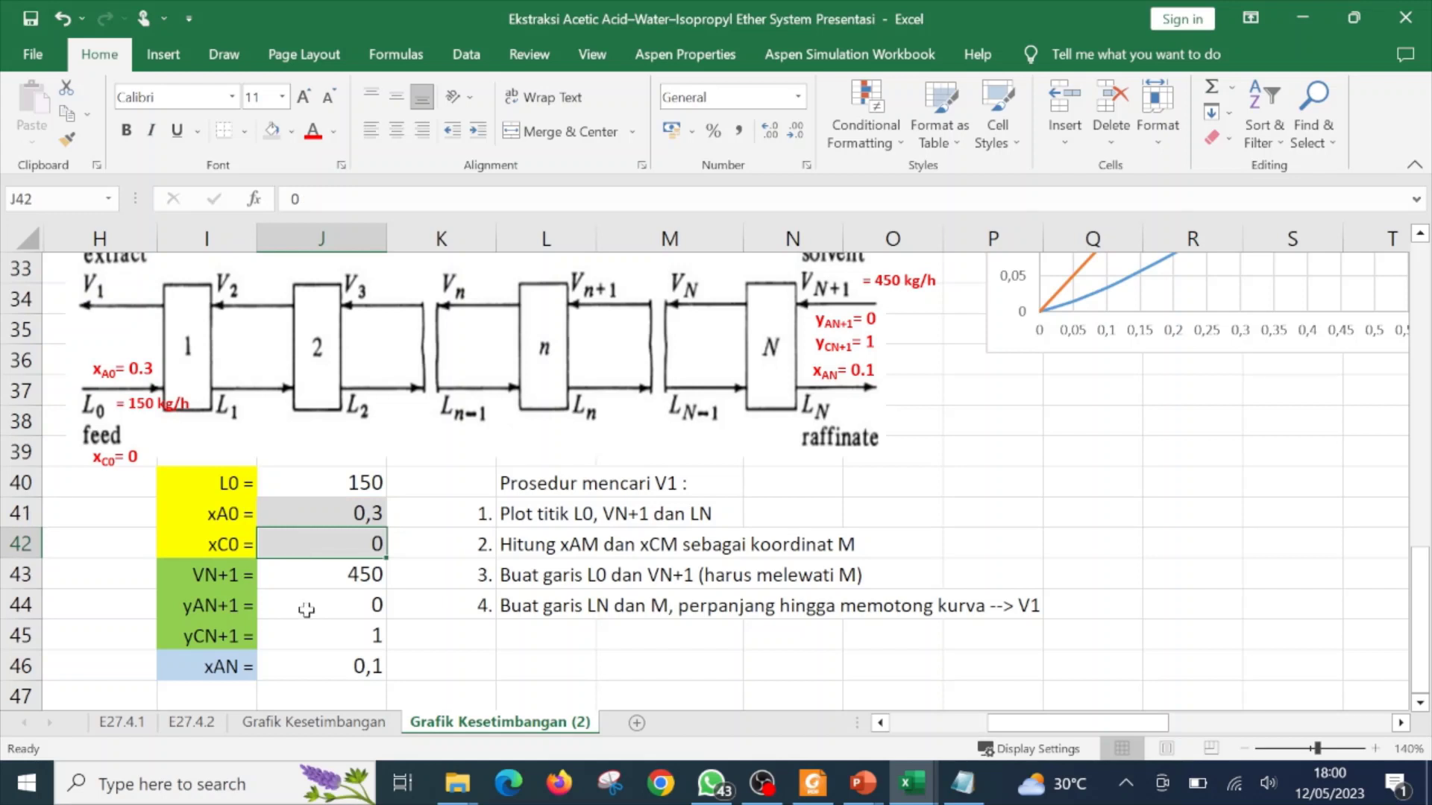
pyautogui.moveTo(306, 610); pyautogui.dragTo(308, 635)
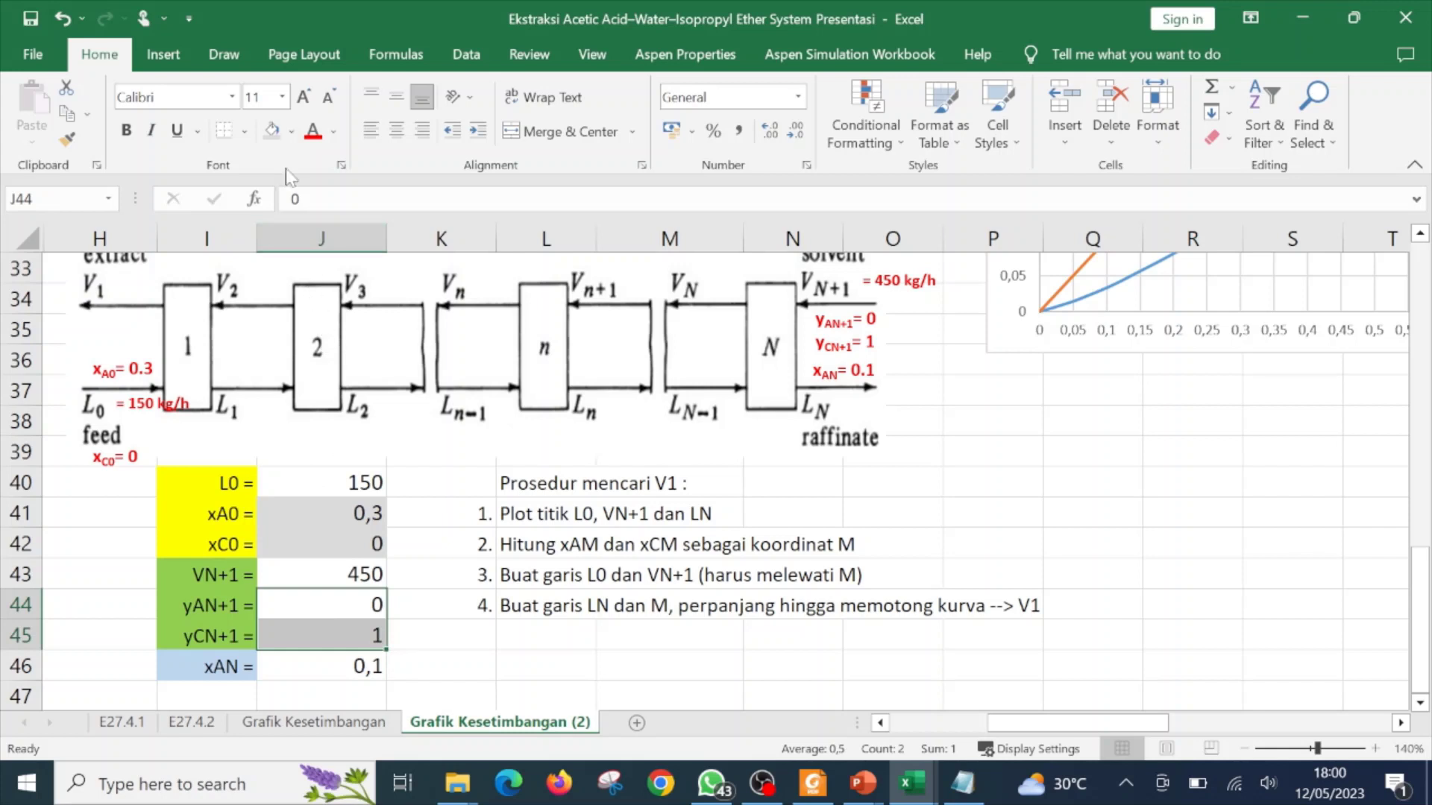
pyautogui.click(273, 130)
pyautogui.click(1061, 518)
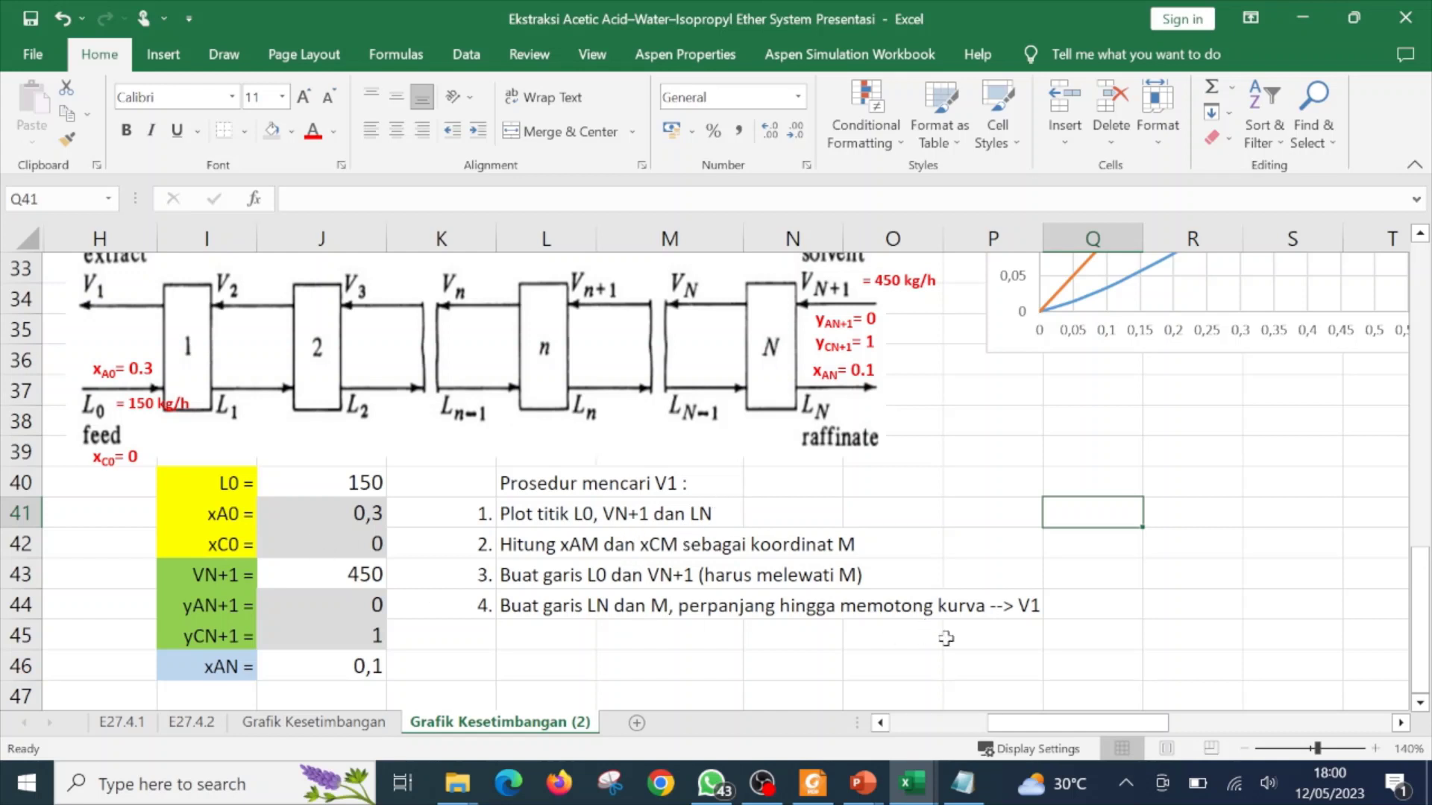
# - Examine the equilibrium charts and the L0 and VN+1 coordinate tables above the problem statement, then return to the given data
pyautogui.click(1173, 401)
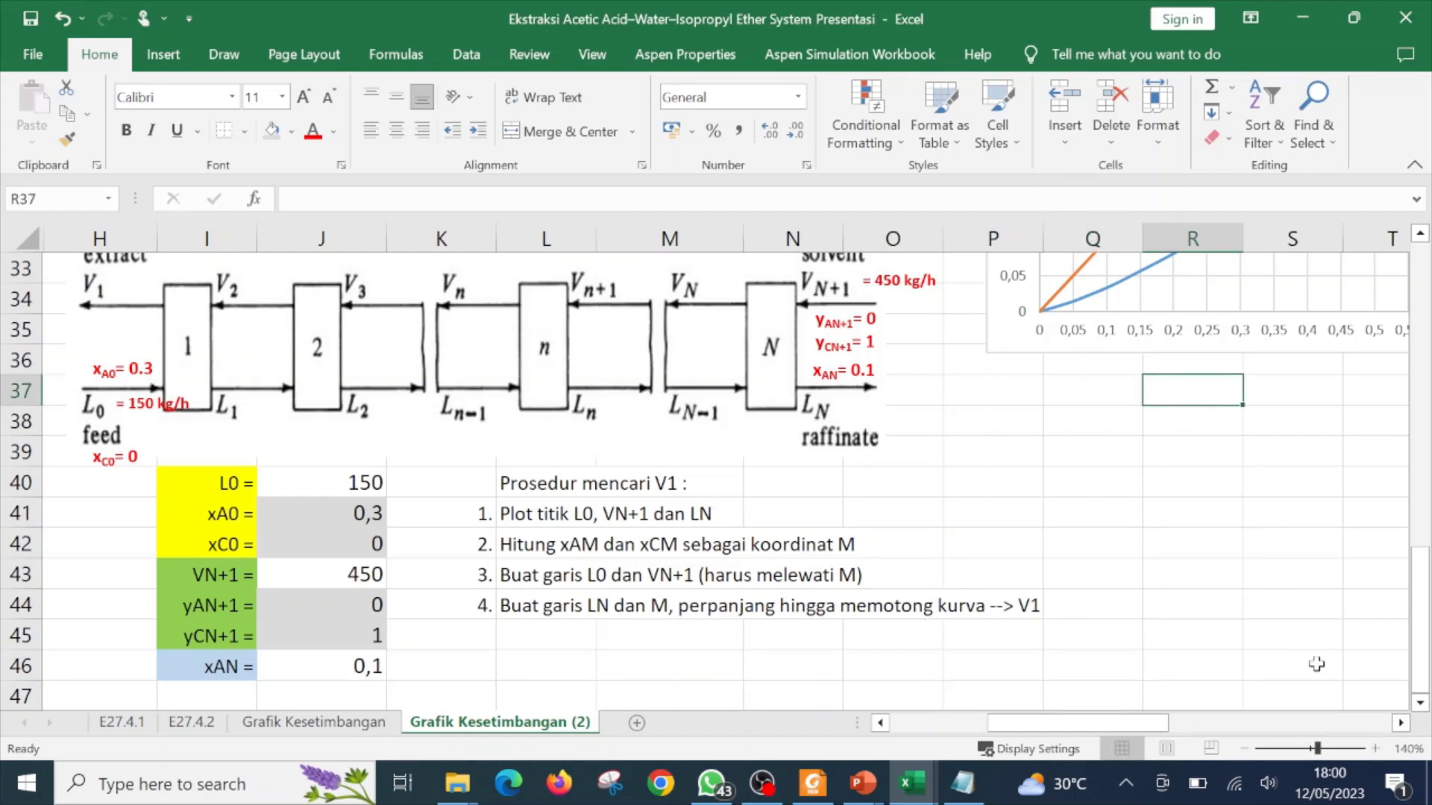
pyautogui.click(1420, 234)
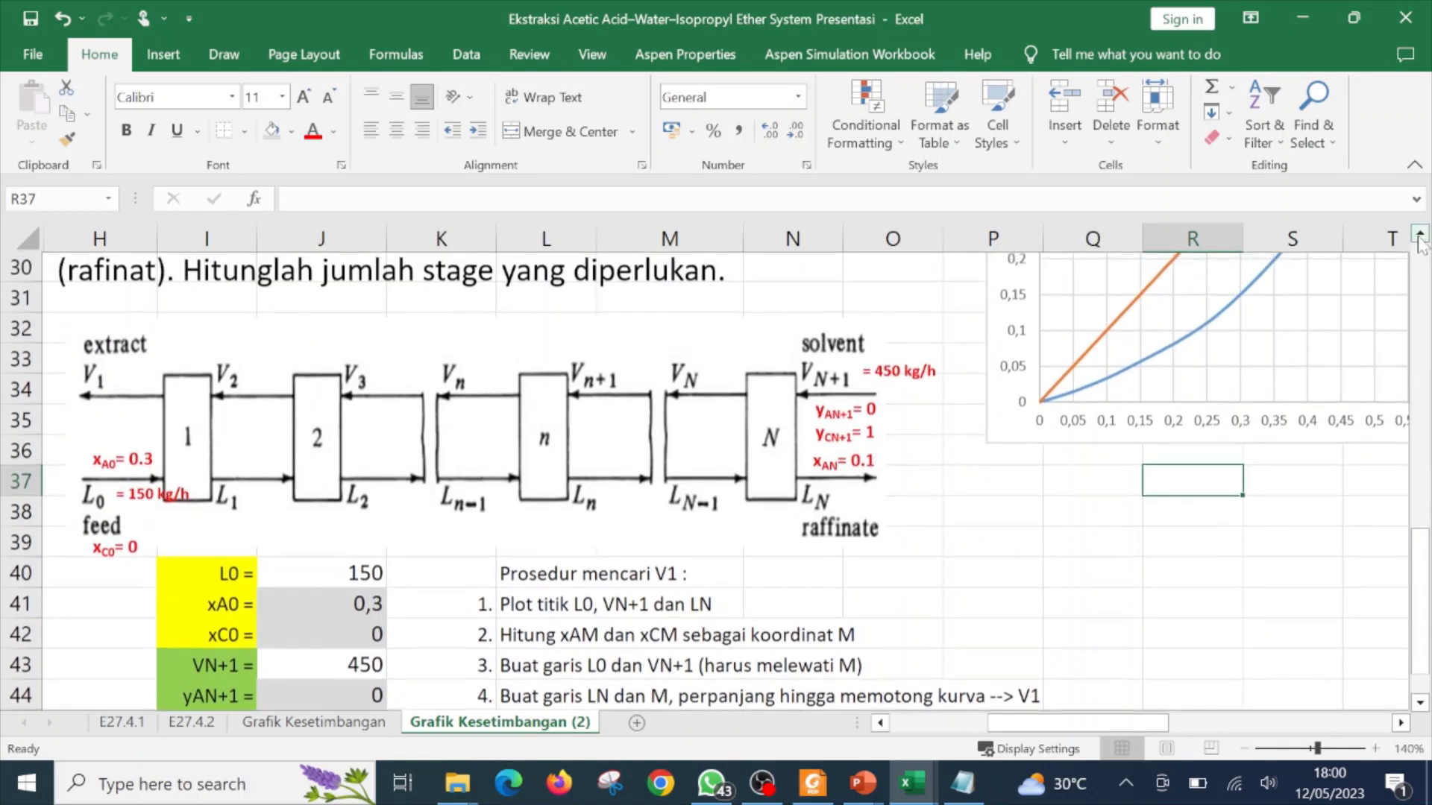
pyautogui.click(1420, 234)
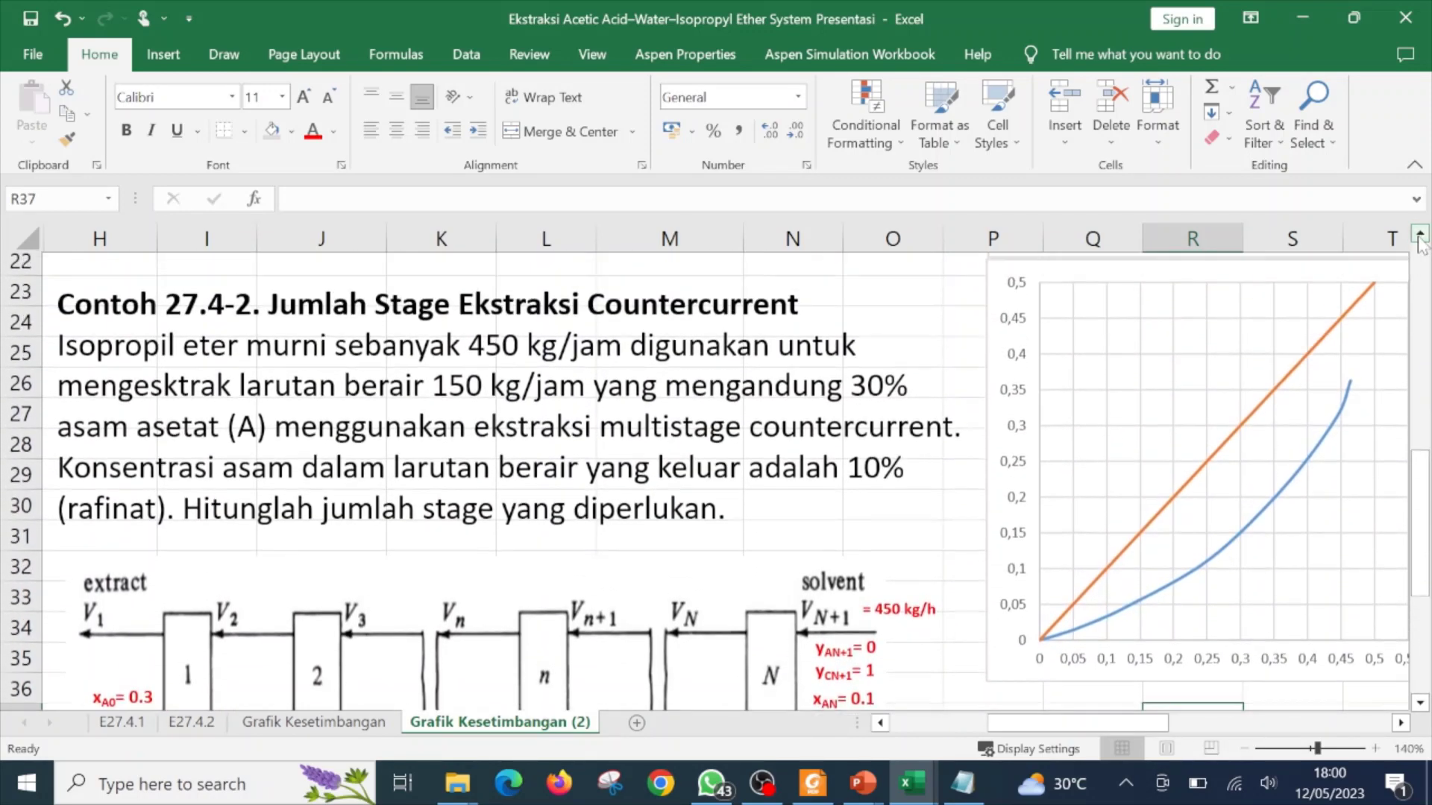
pyautogui.click(1420, 235)
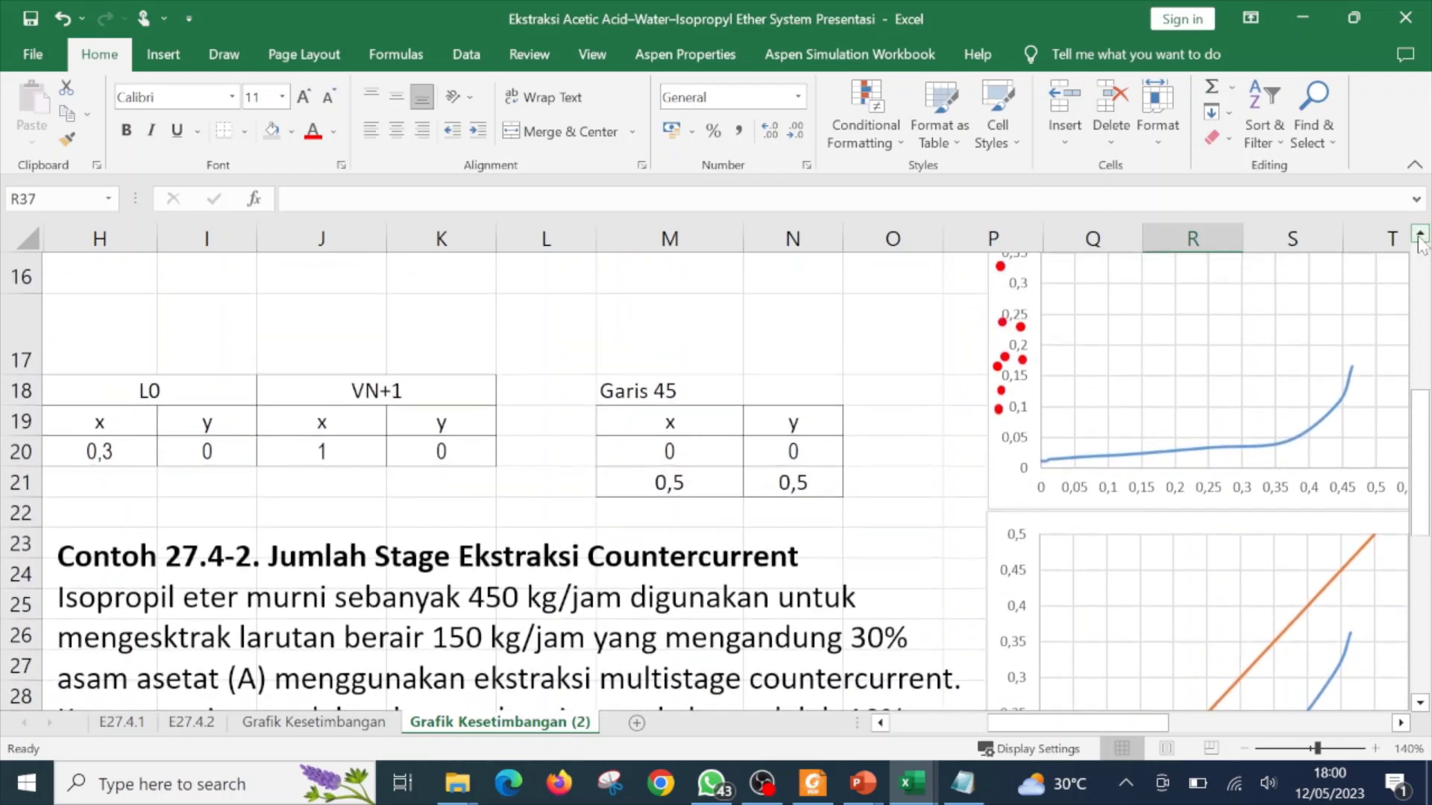
pyautogui.click(1420, 233)
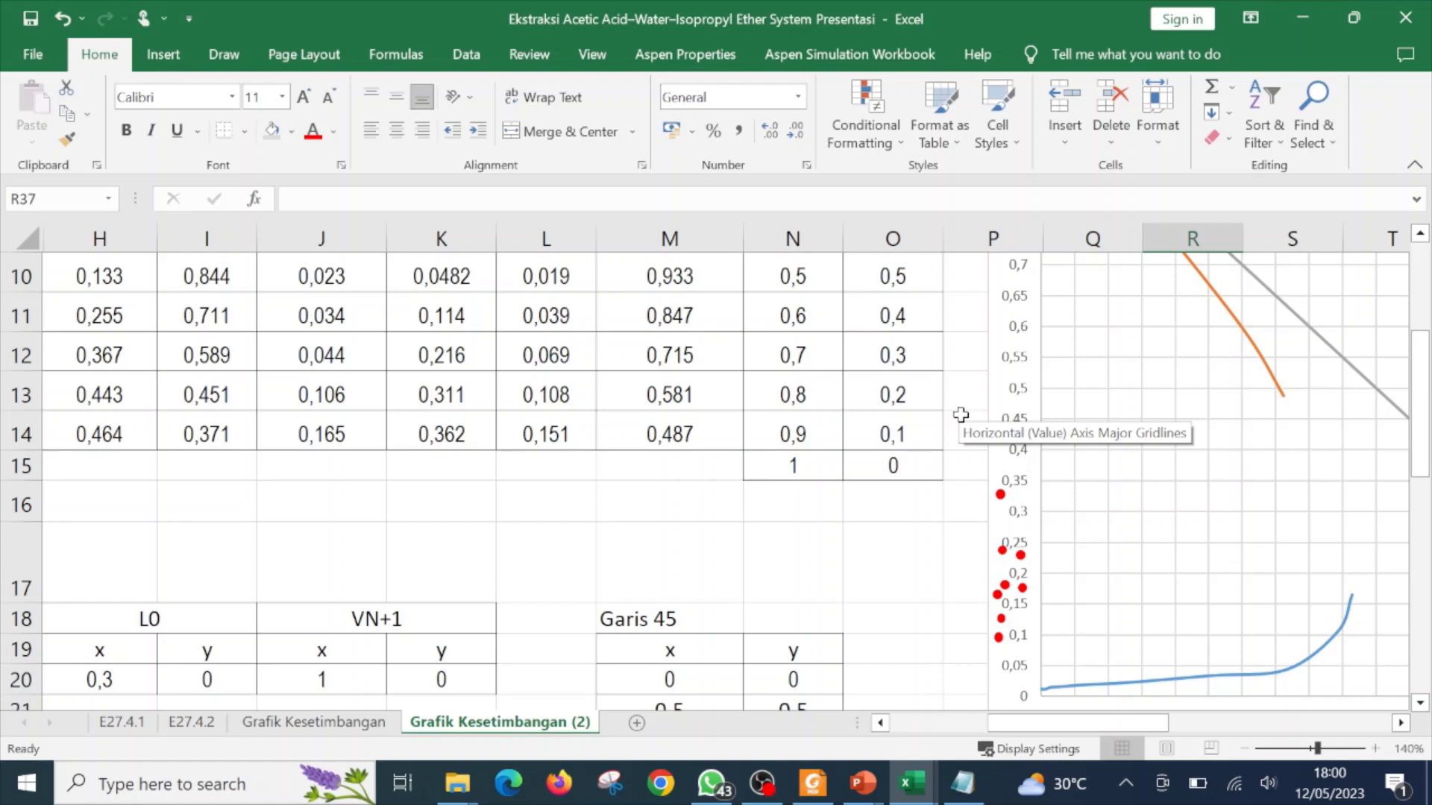
pyautogui.click(892, 544)
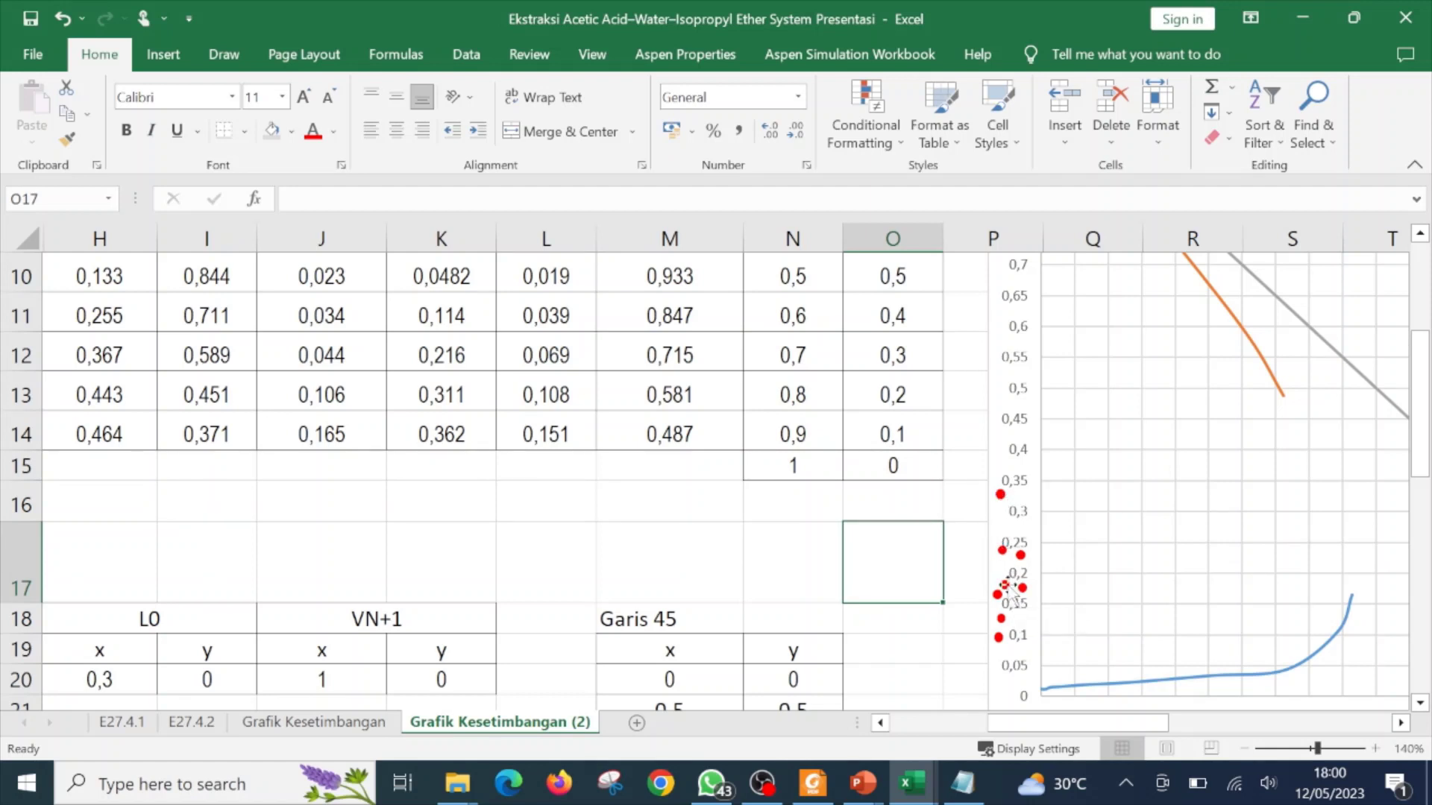
pyautogui.scroll(-6, 735, 578)
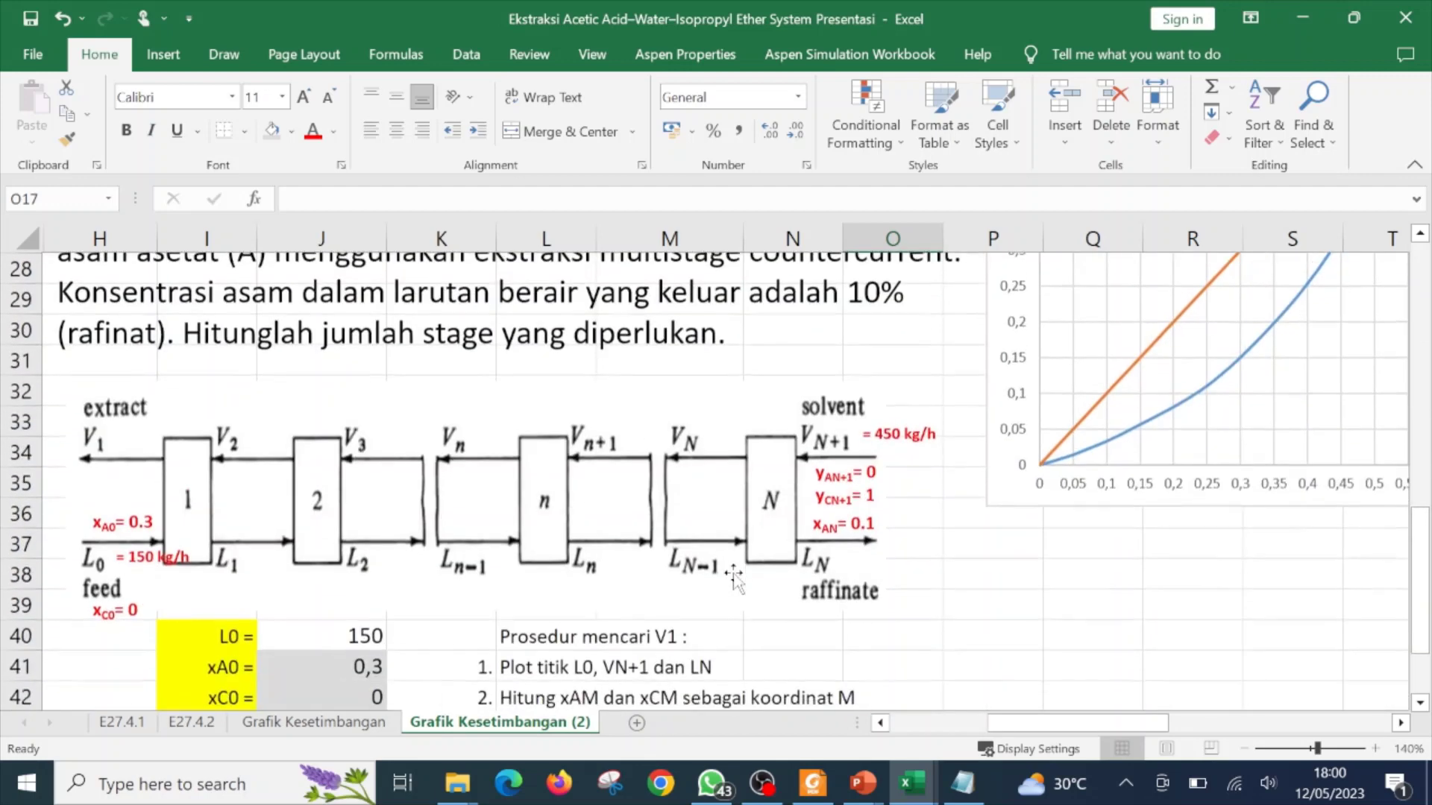
pyautogui.scroll(-2, 735, 578)
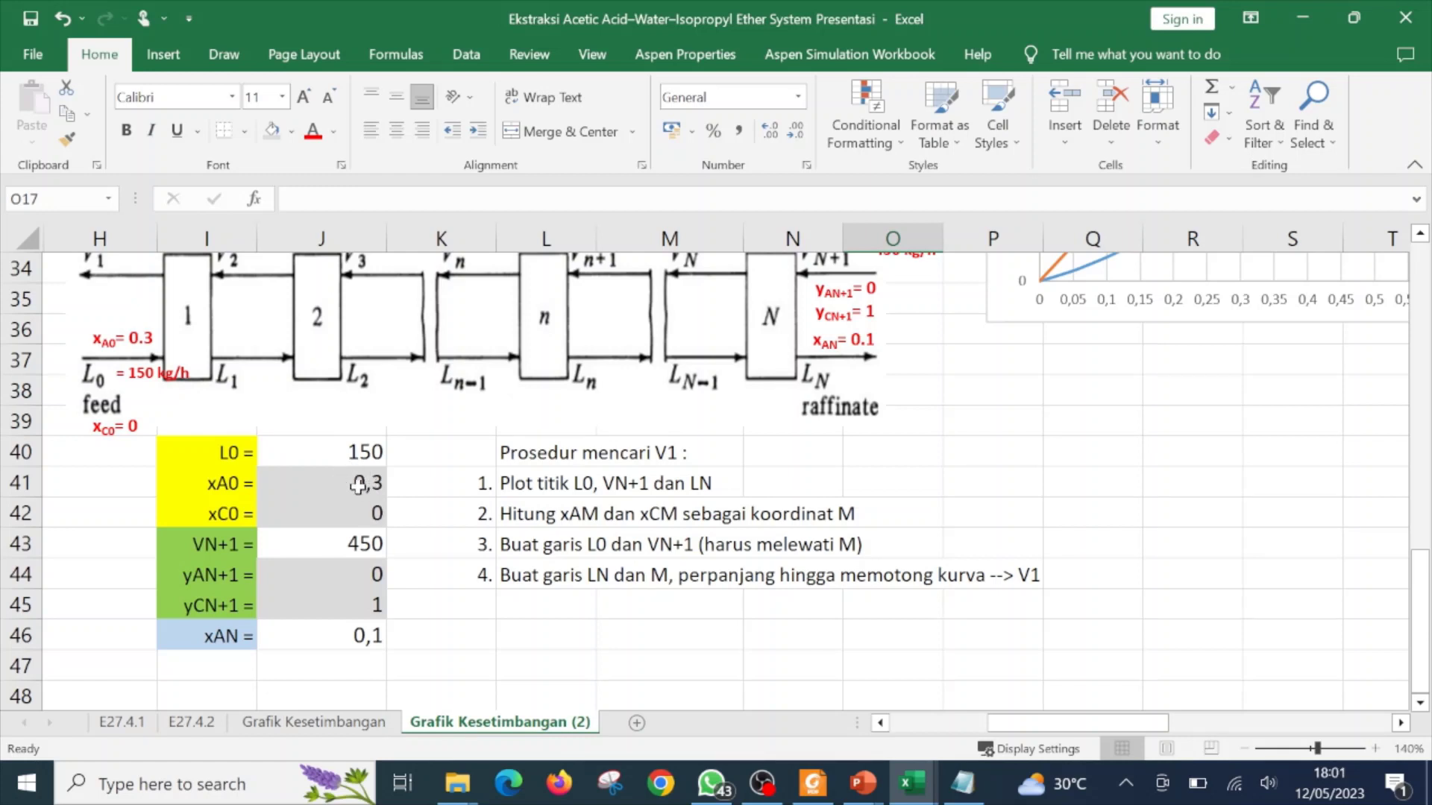
# - Label the feed coordinates in column H, with "sb x" beside xA0 and "sb y" beside xC0
pyautogui.click(140, 484)
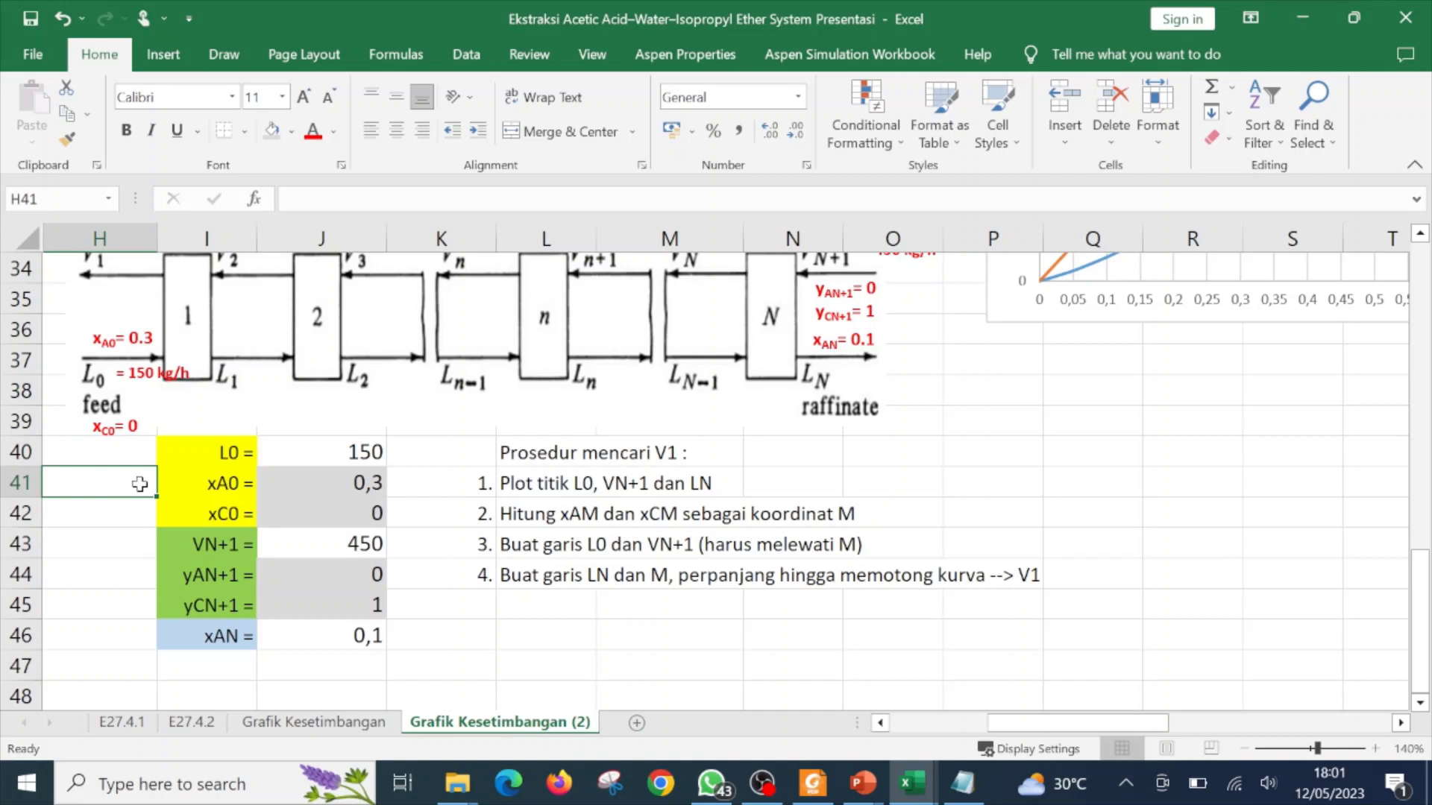
pyautogui.write('sb x')
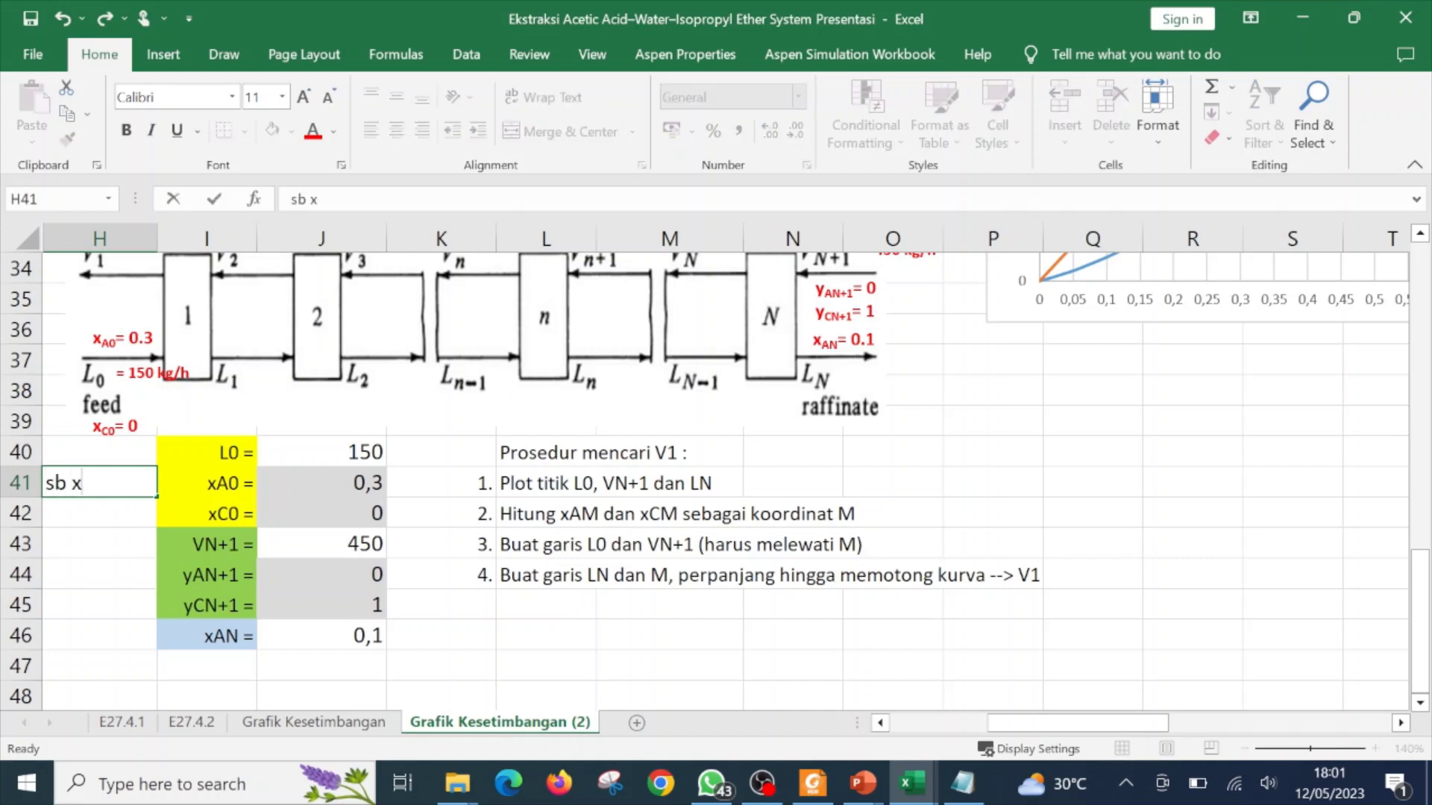
pyautogui.press('Return')
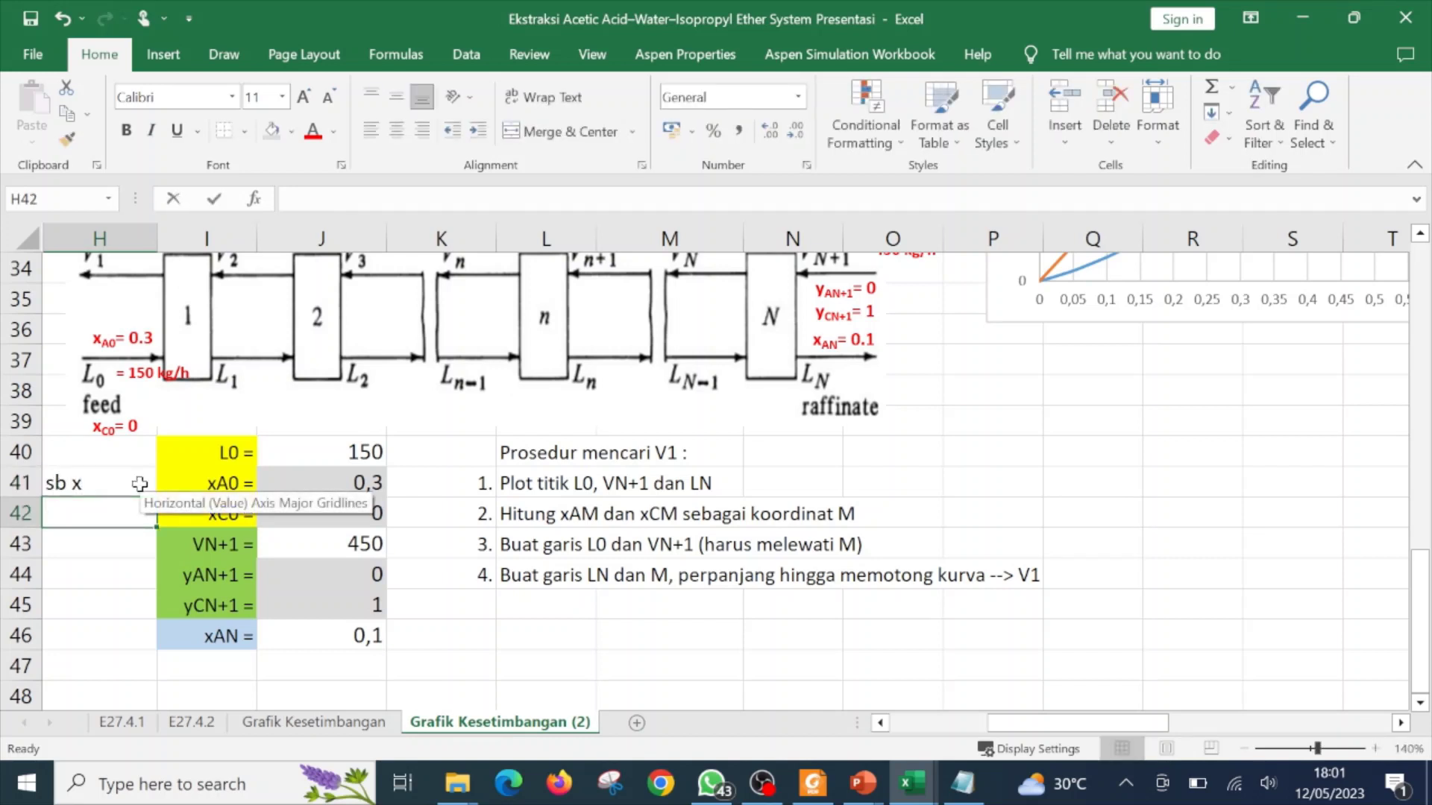
pyautogui.write('sb y')
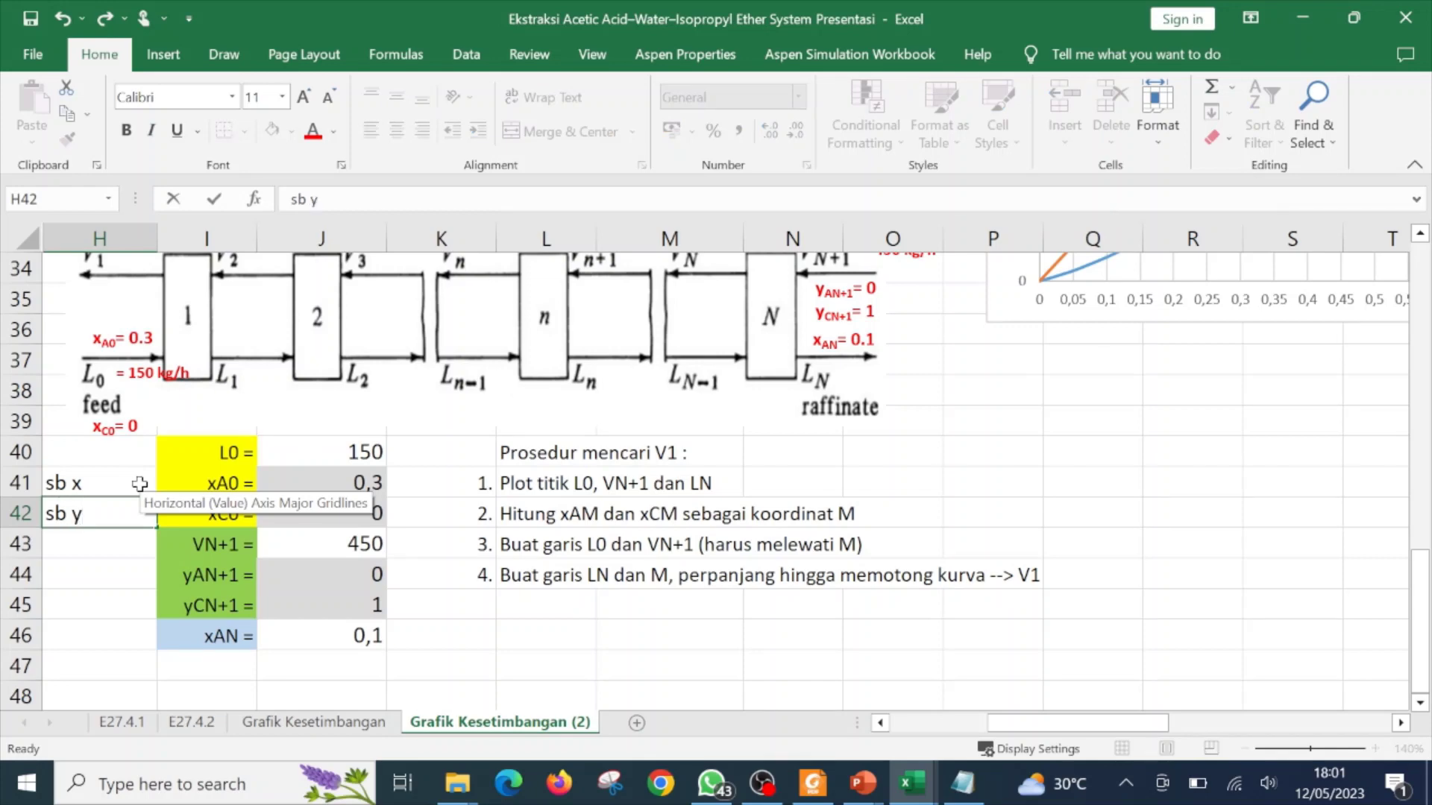
pyautogui.press('Return')
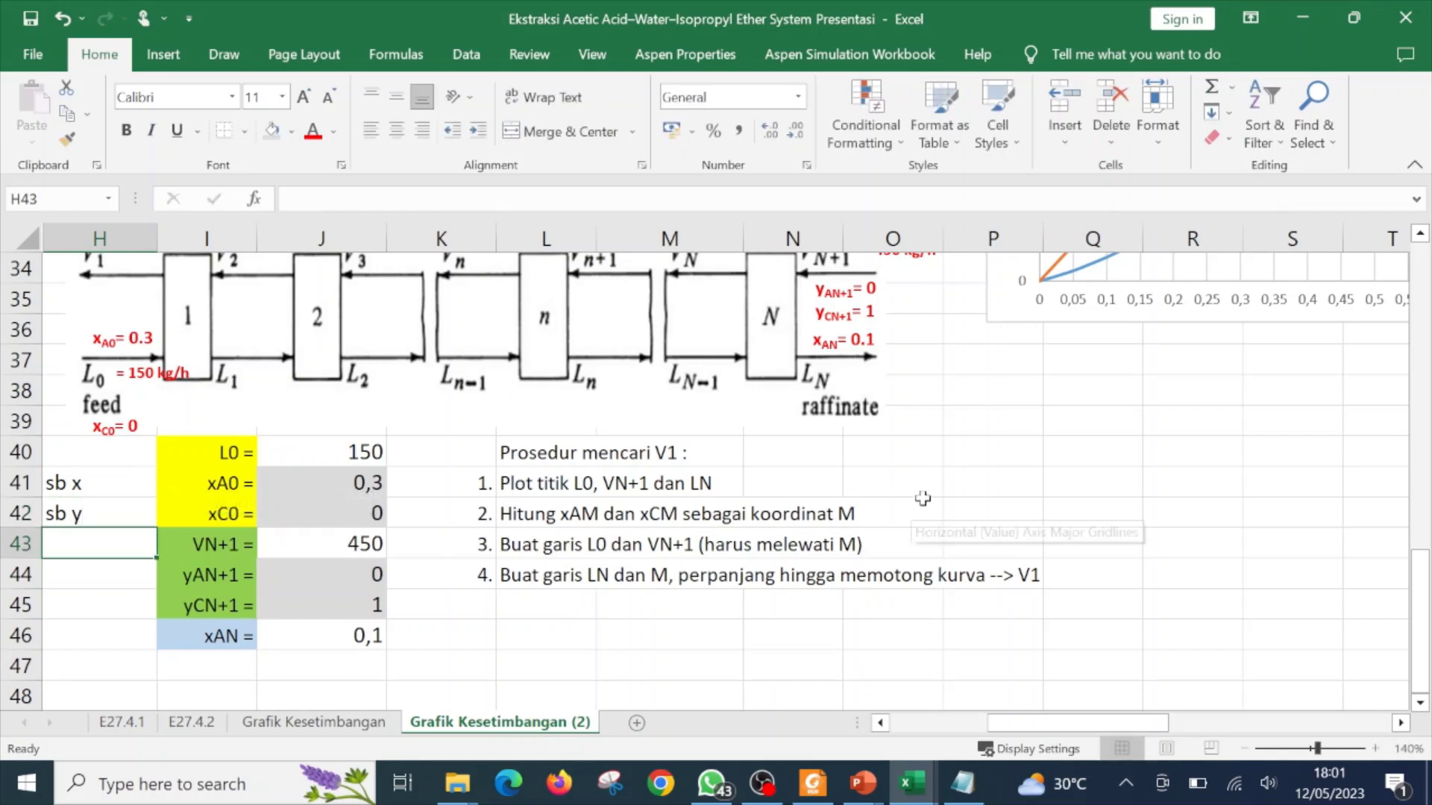
# - Place one of the spare red dots on the upper equilibrium chart's horizontal axis at x = 0,3, y = 0 to mark the feed
pyautogui.scroll(2, 951, 499)
pyautogui.scroll(5, 951, 498)
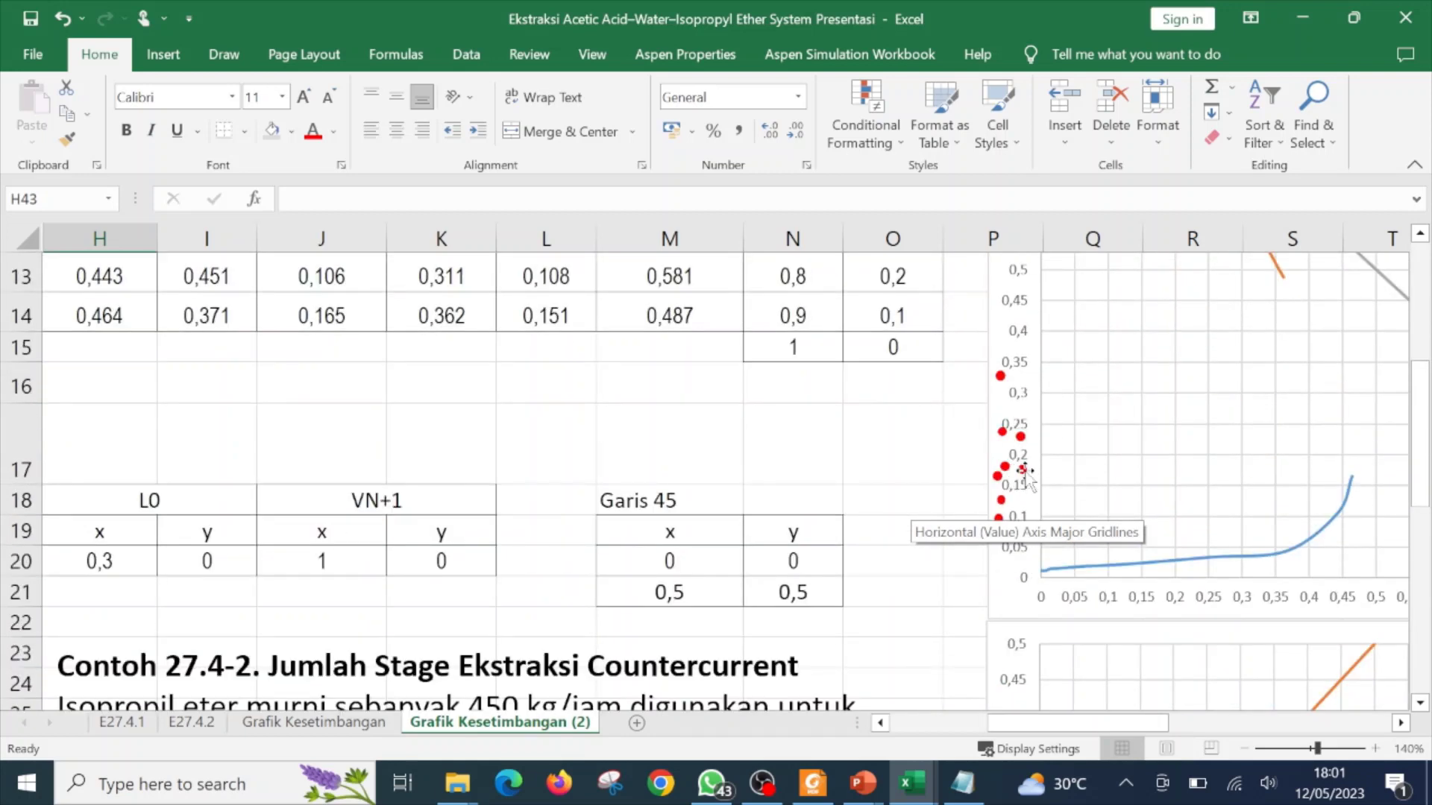
pyautogui.click(1022, 468)
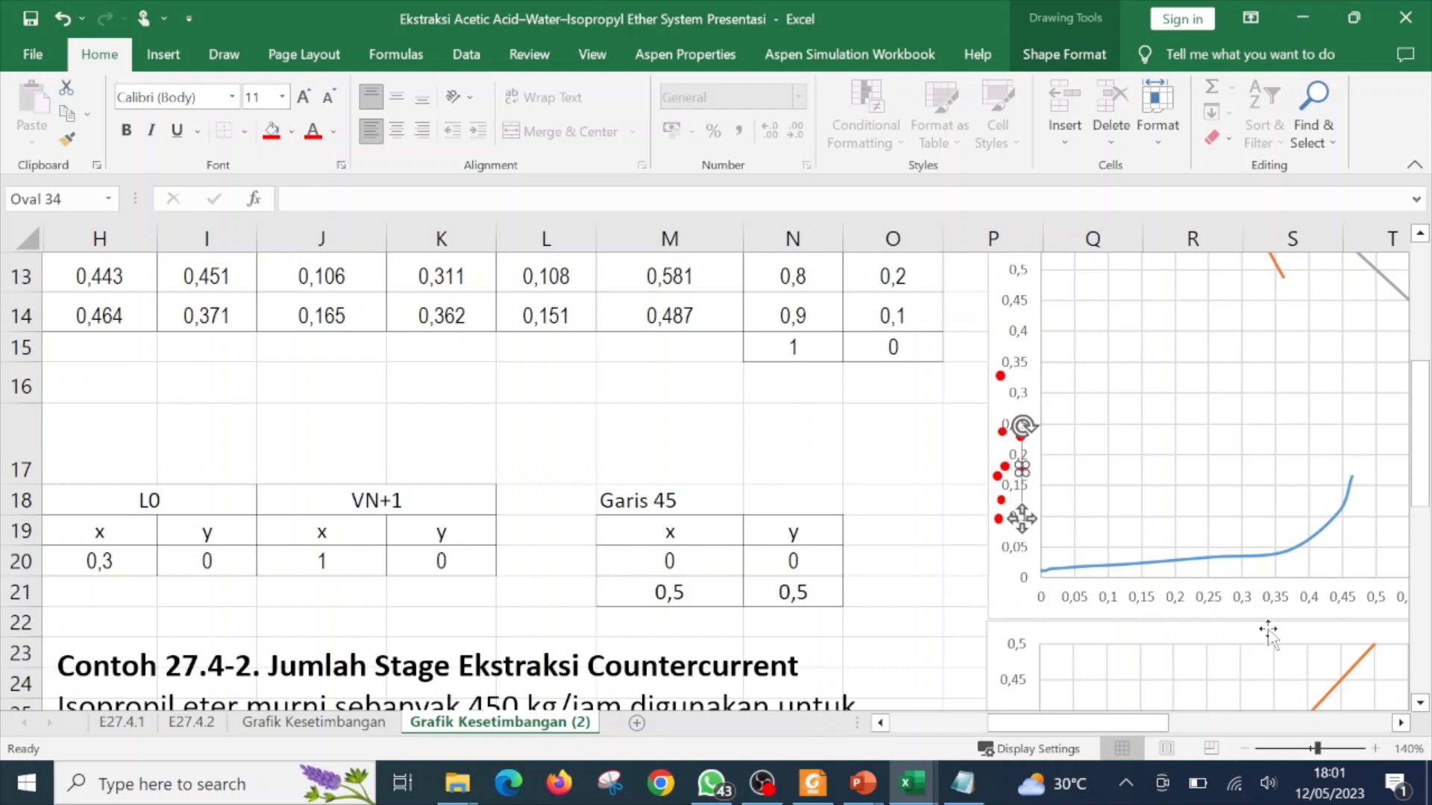
pyautogui.click(1400, 723)
pyautogui.click(1400, 722)
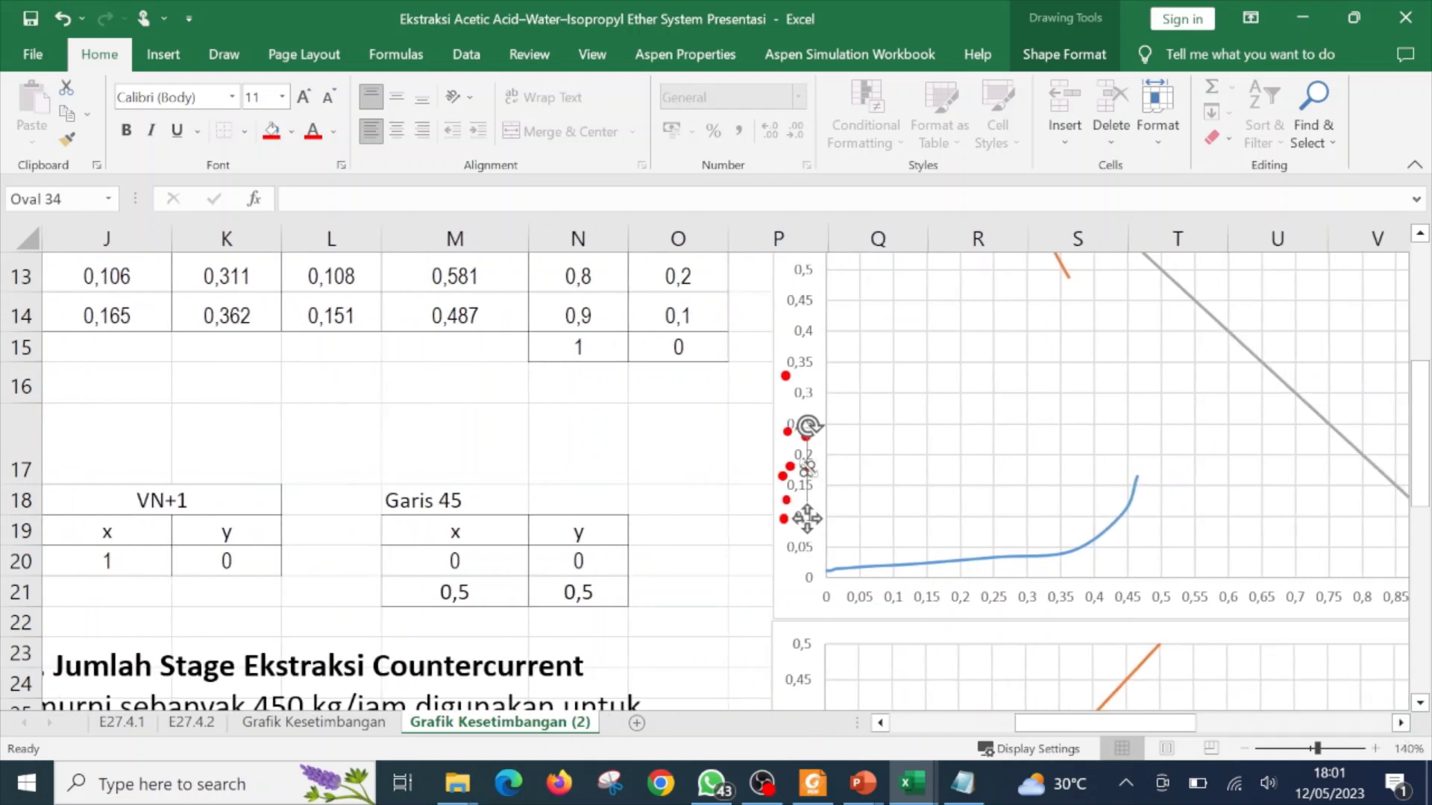
pyautogui.keyDown('ctrl'); pyautogui.scroll(2, 810, 515); pyautogui.keyUp('ctrl')
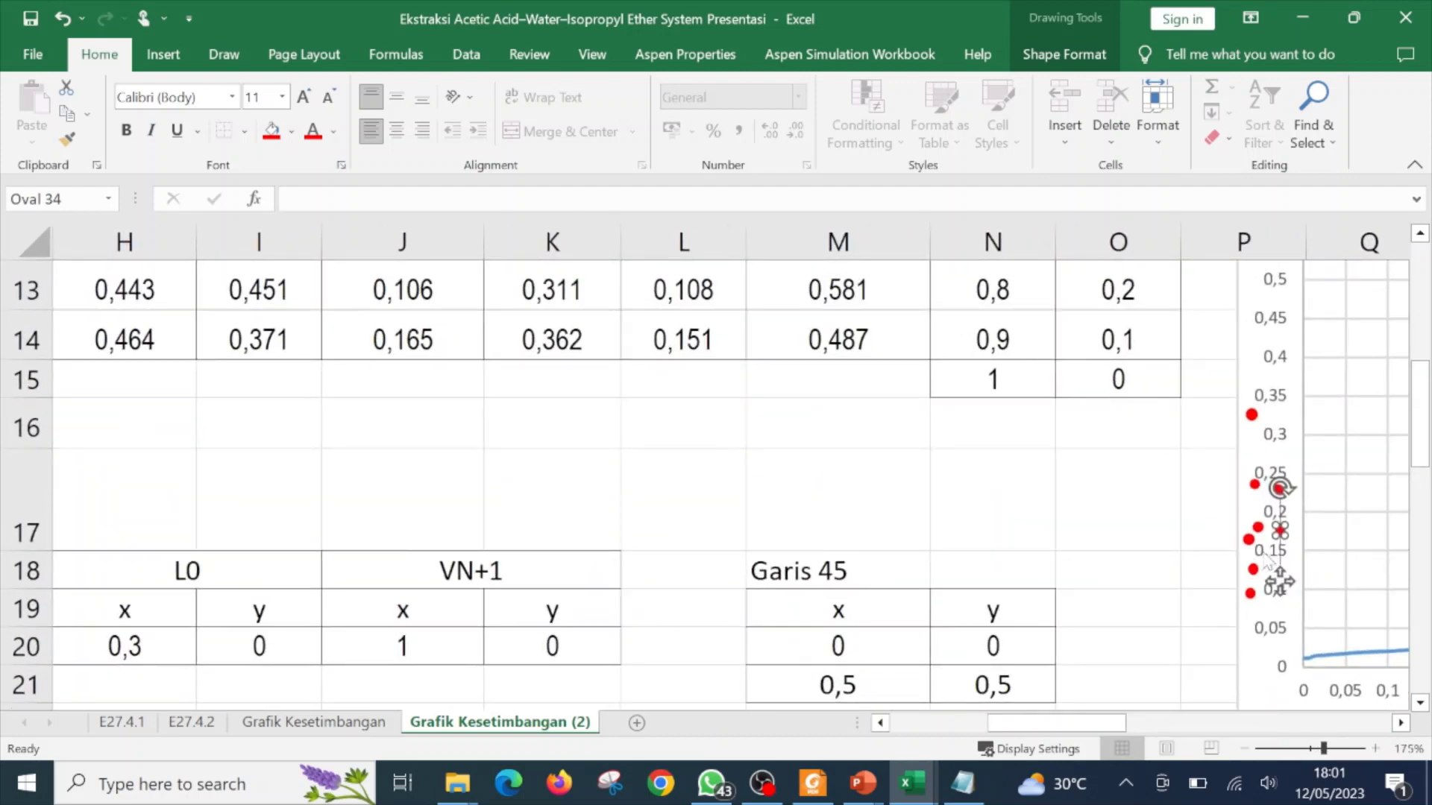
pyautogui.click(1400, 723)
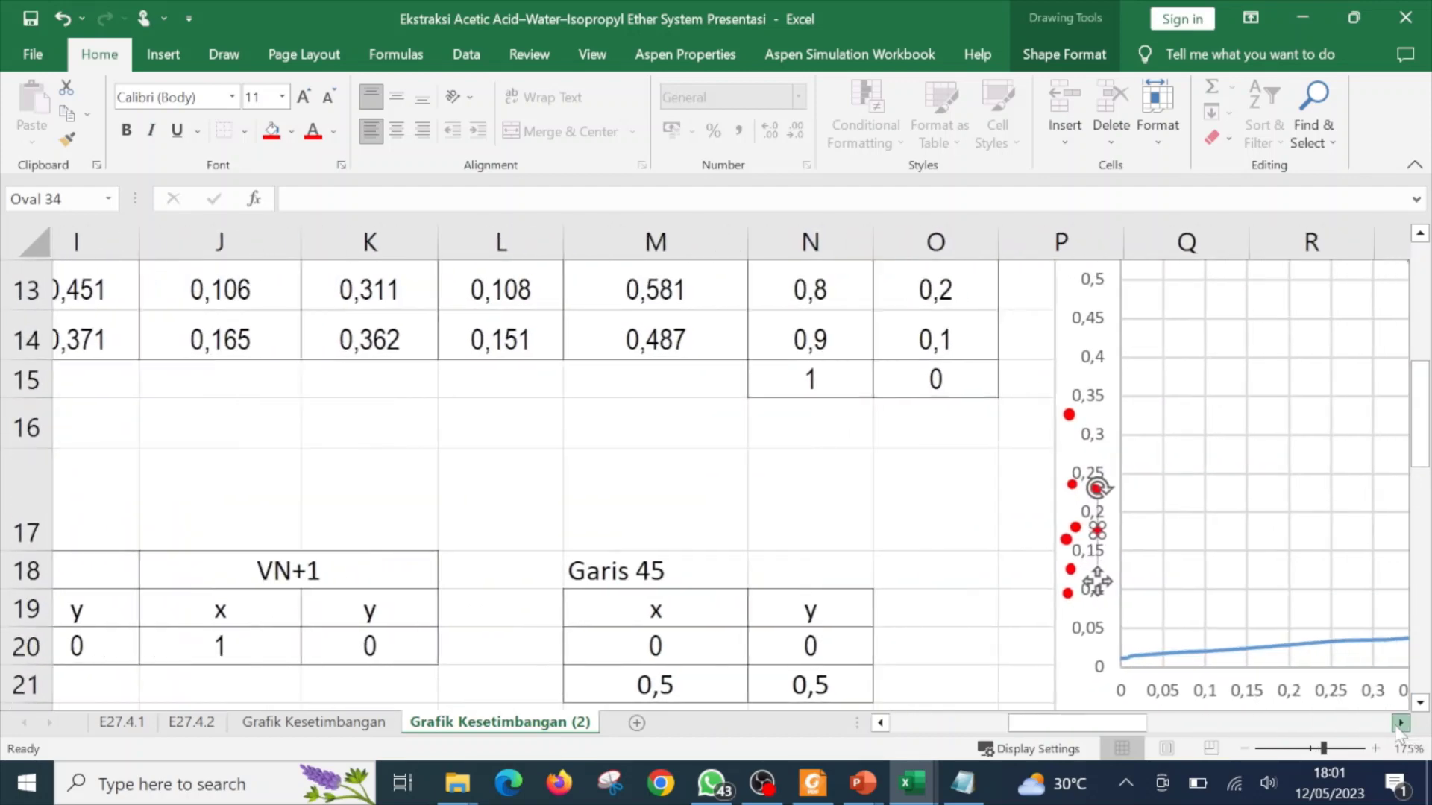
pyautogui.click(1401, 723)
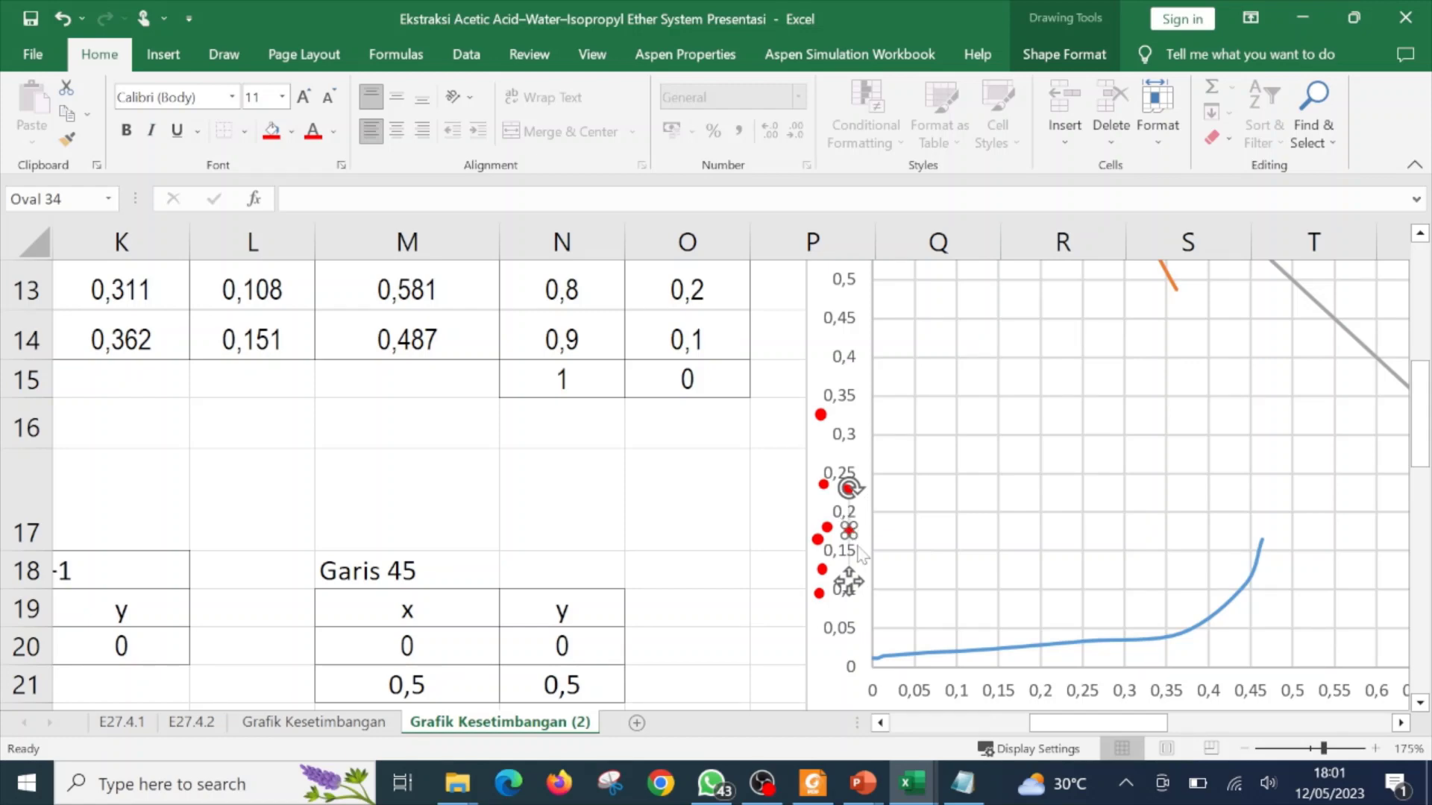
pyautogui.scroll(1, 846, 608)
pyautogui.scroll(2, 847, 608)
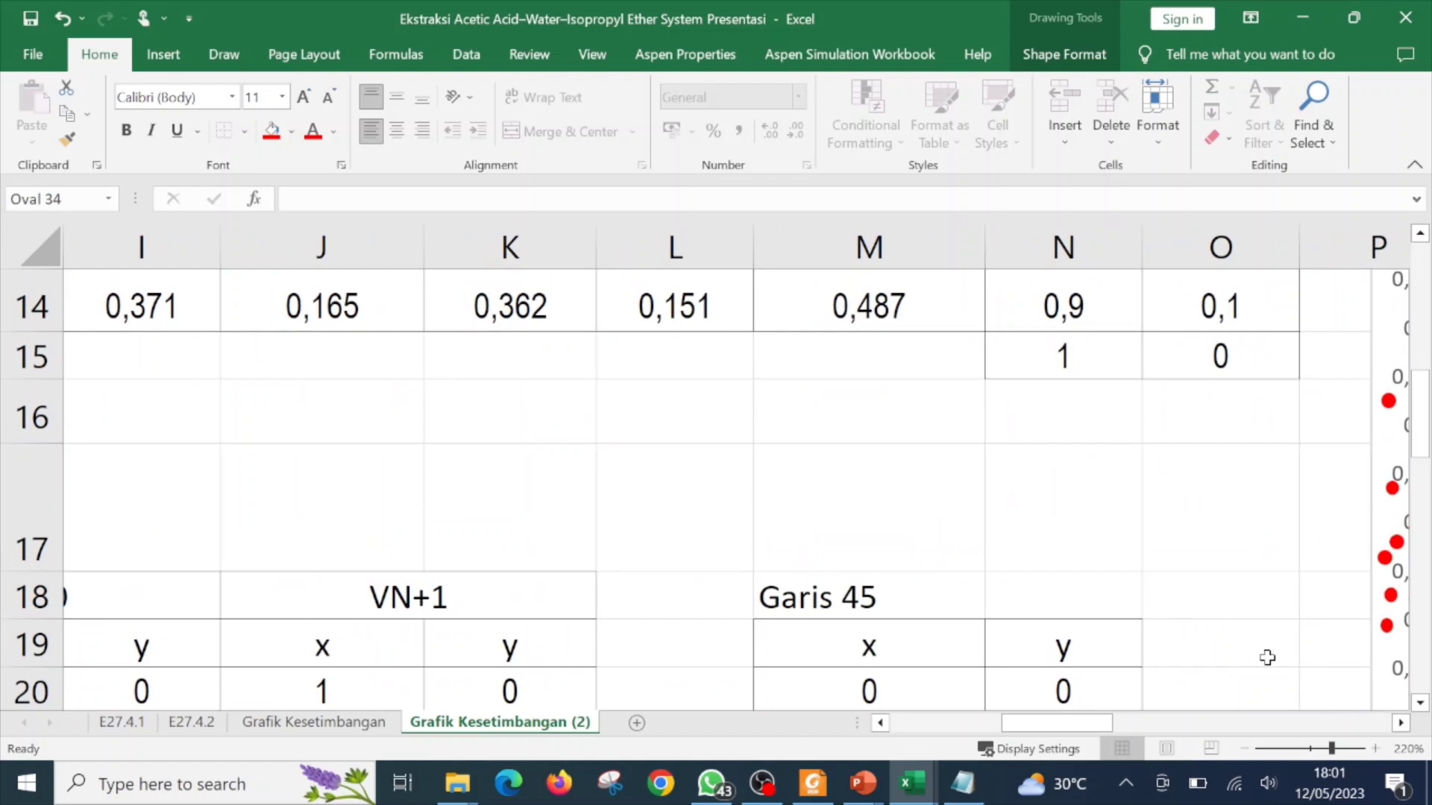
pyautogui.click(1401, 722)
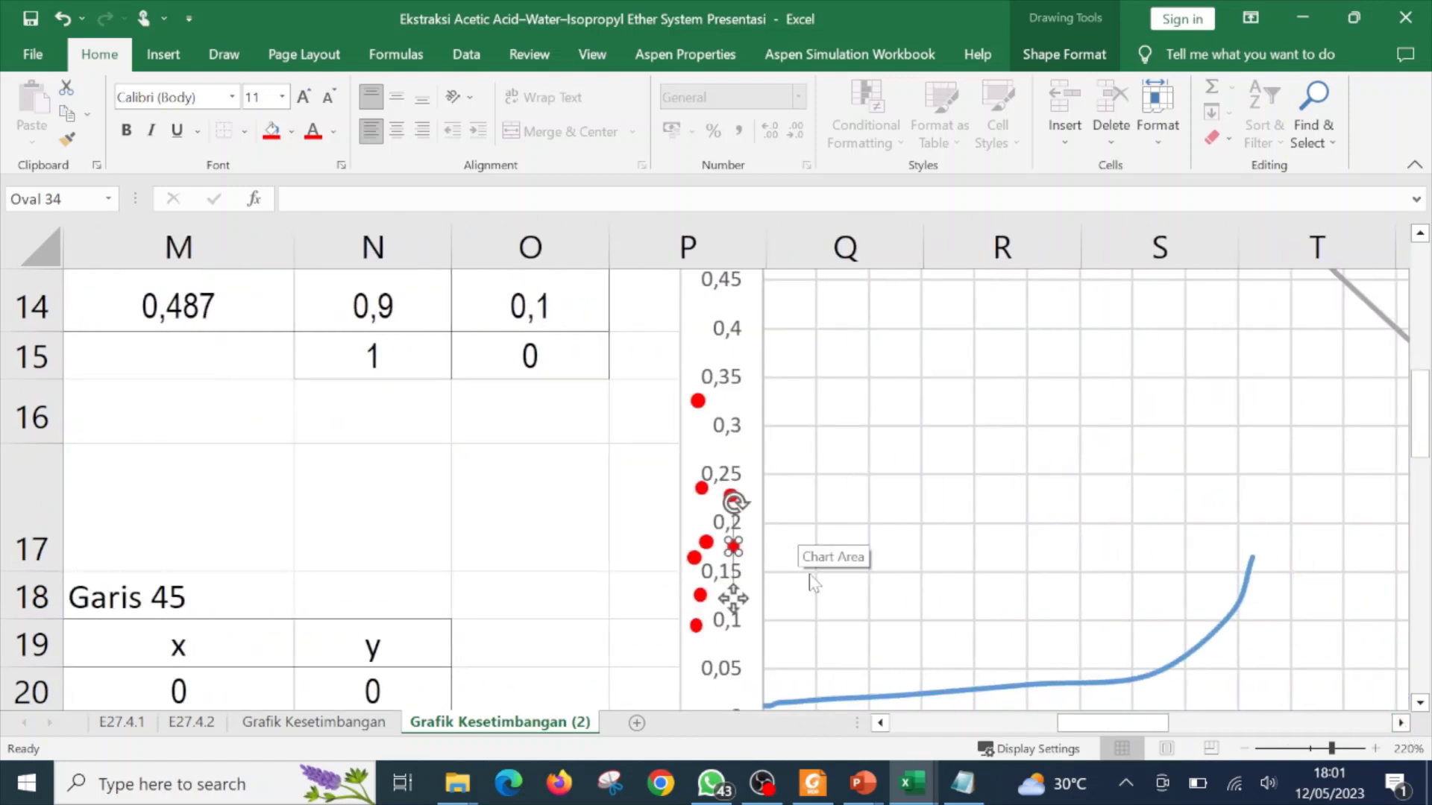
pyautogui.scroll(-1, 828, 575)
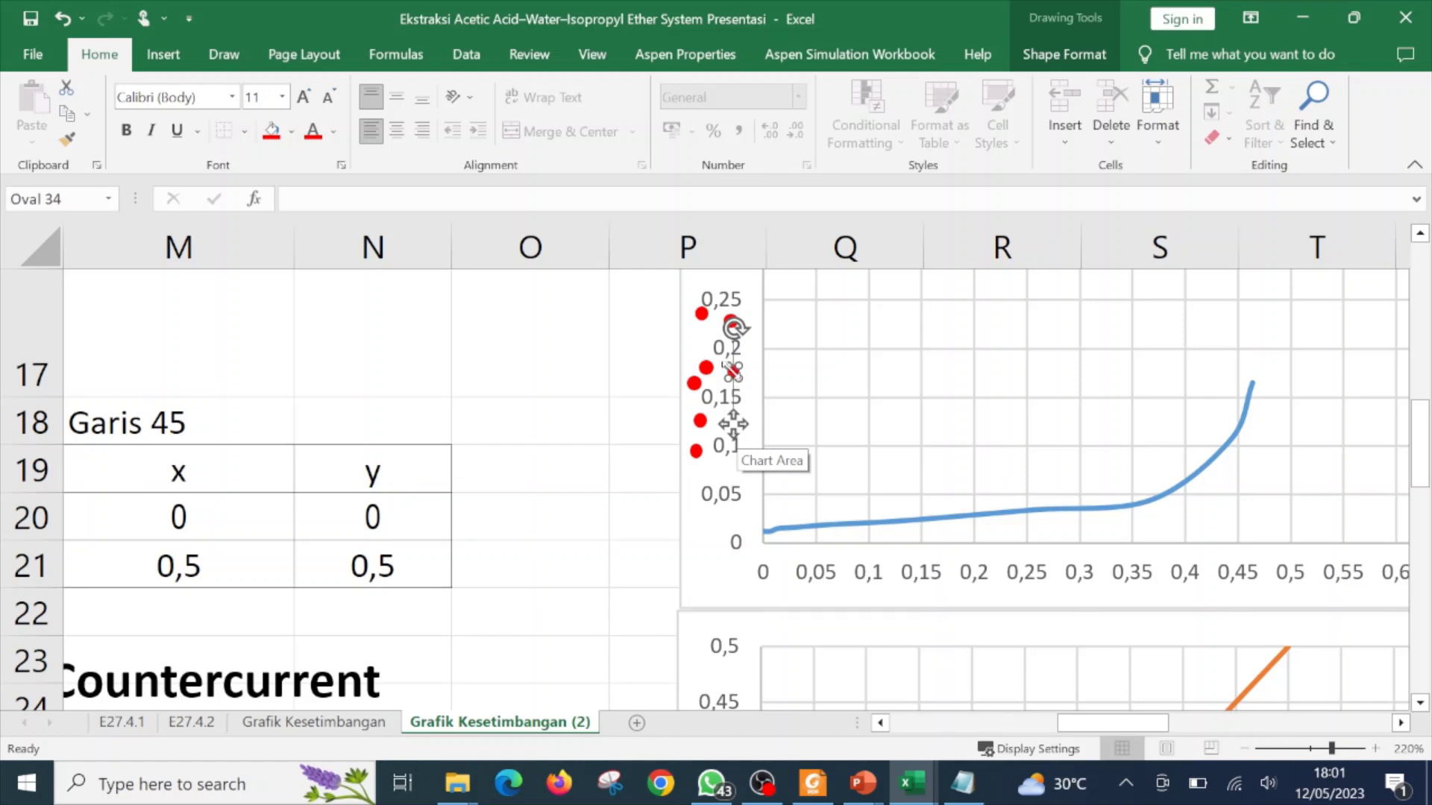
pyautogui.moveTo(735, 380); pyautogui.dragTo(1081, 539)
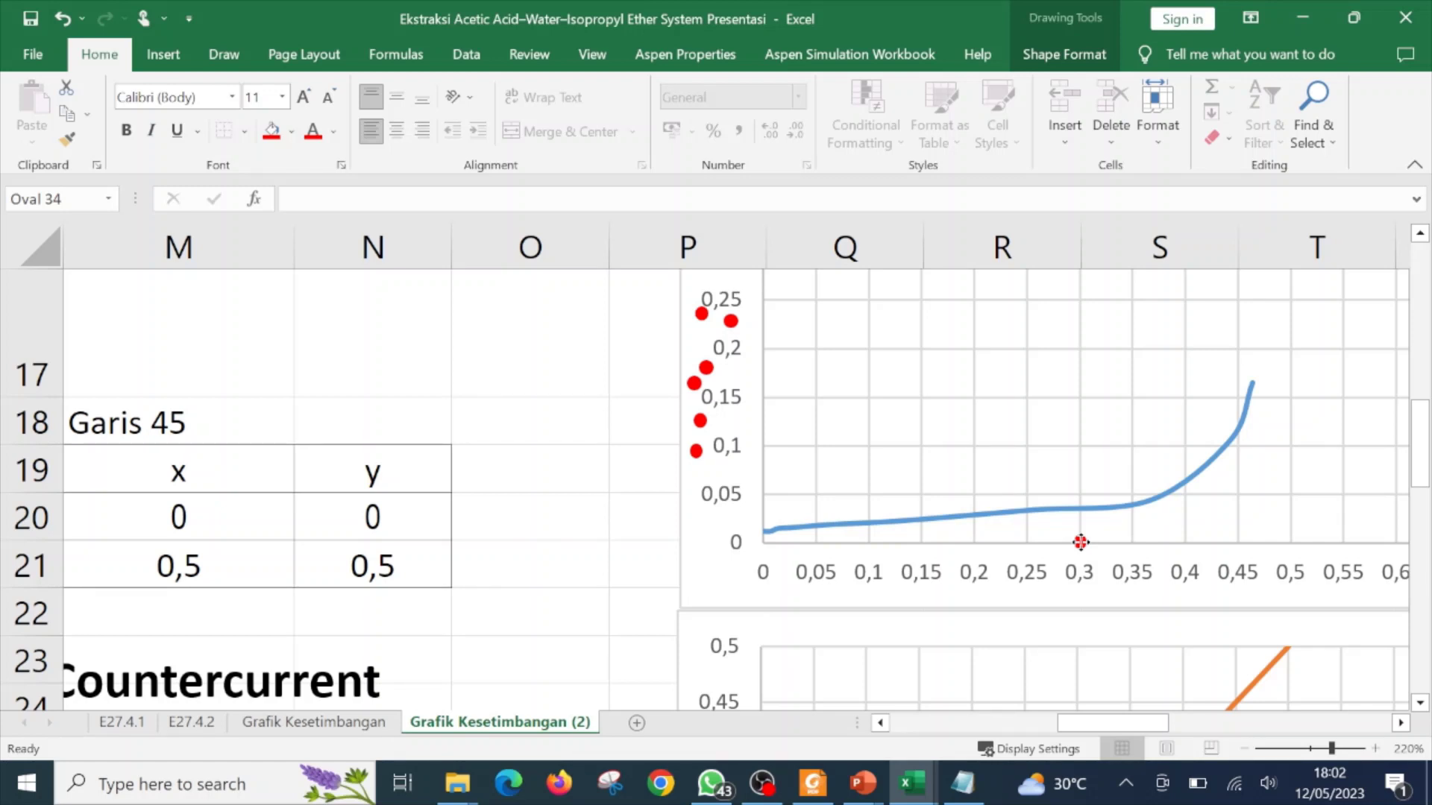
pyautogui.click(1081, 543)
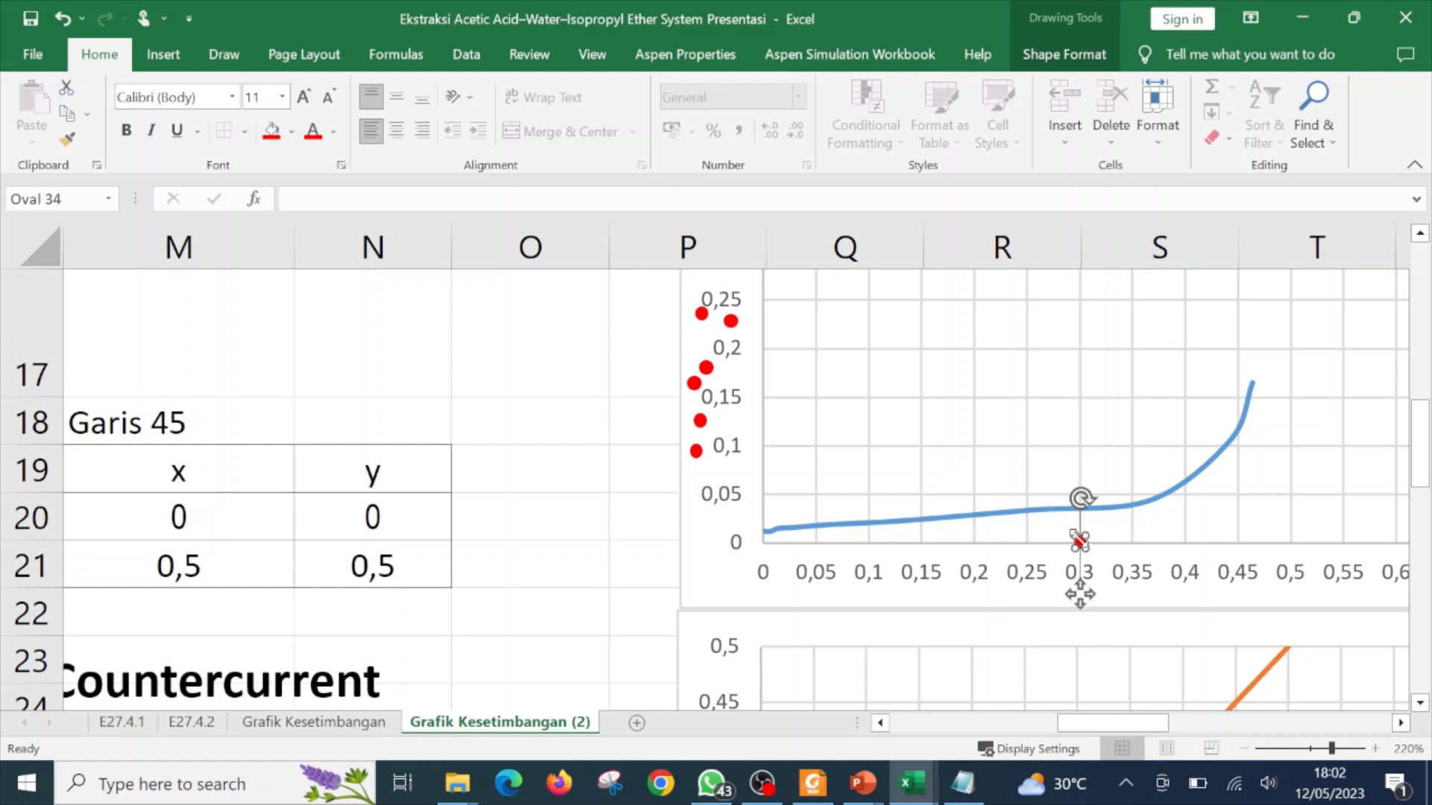
pyautogui.click(555, 494)
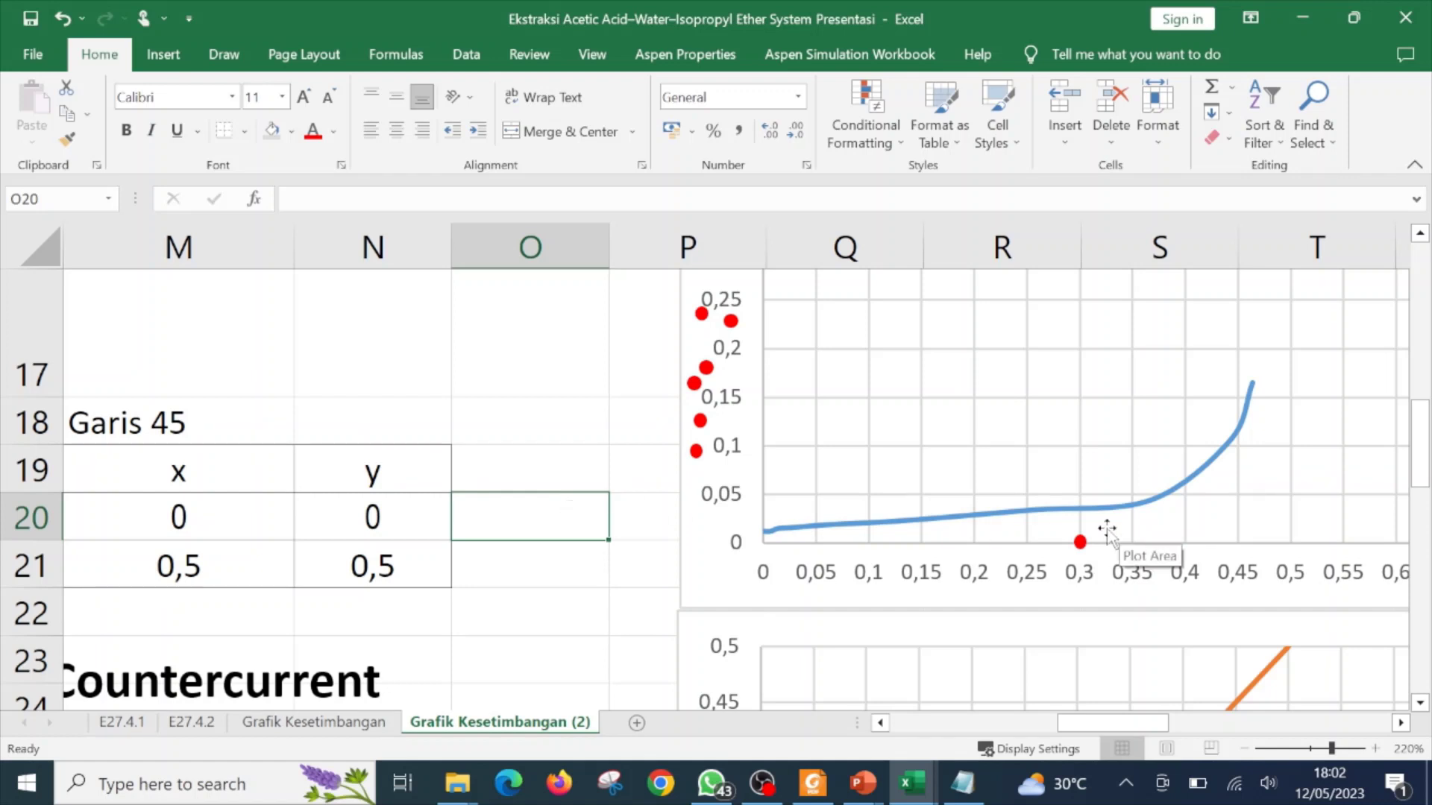
# - Add a text box reading "L0" and position it just beside the red feed point on the chart
pyautogui.click(164, 55)
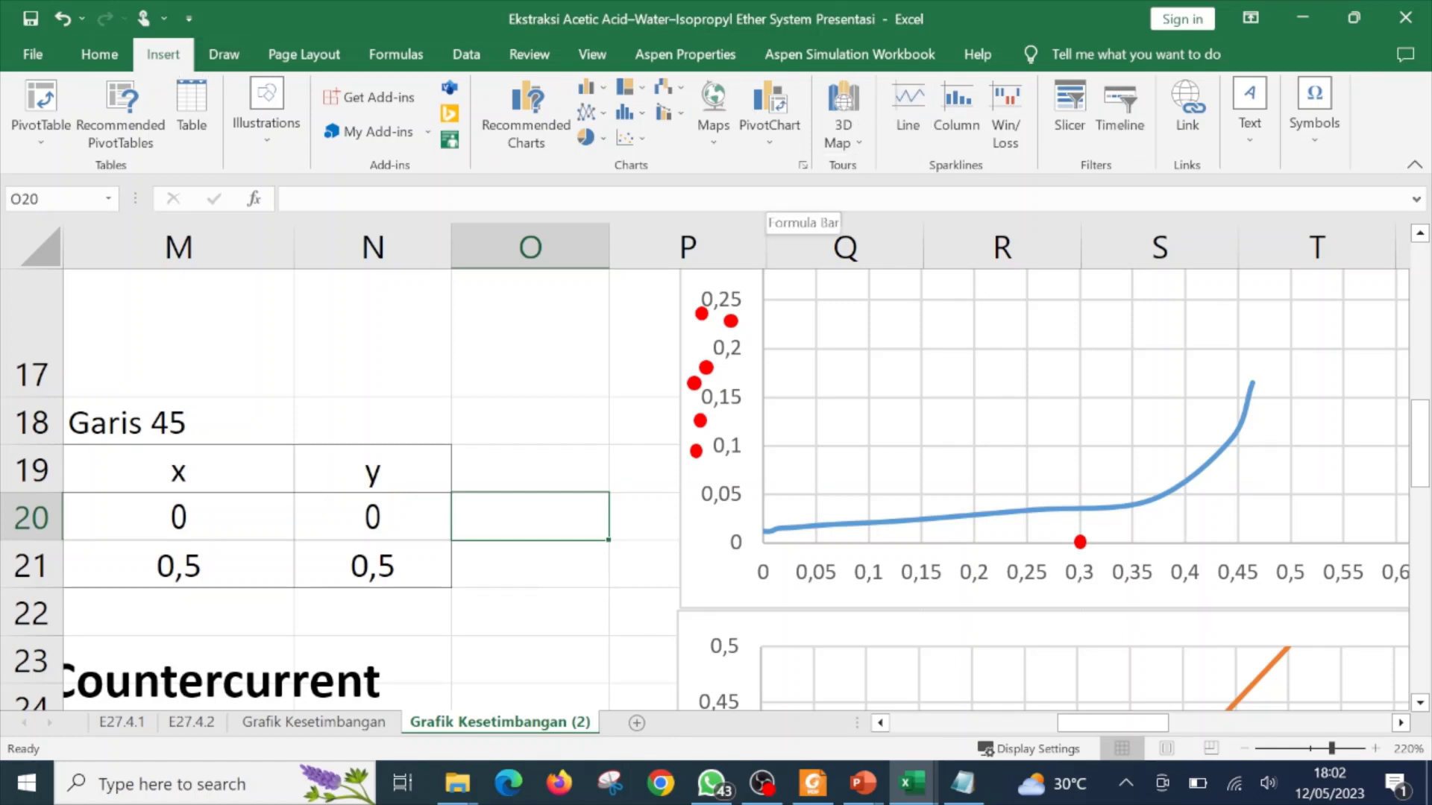
pyautogui.click(1251, 101)
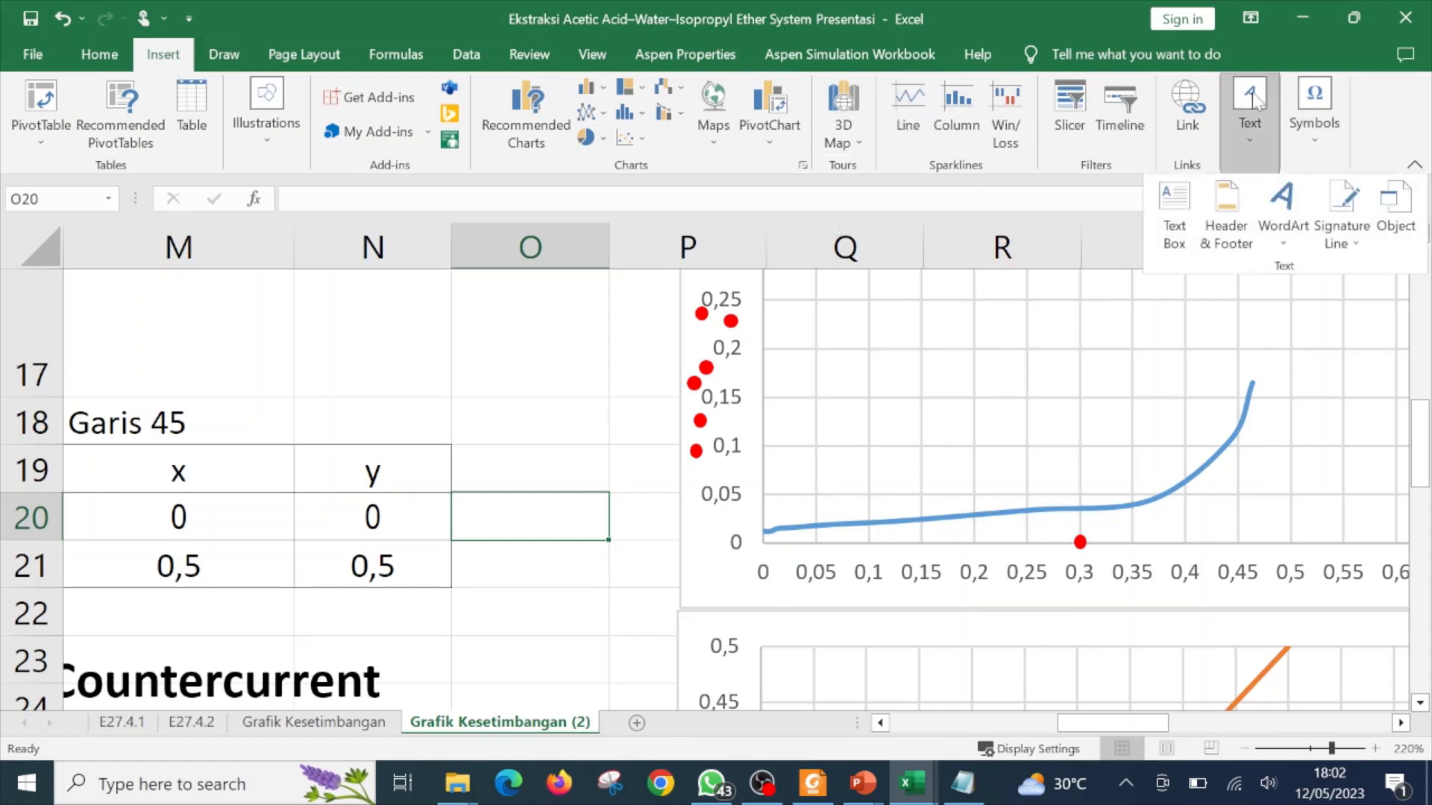
pyautogui.click(1178, 220)
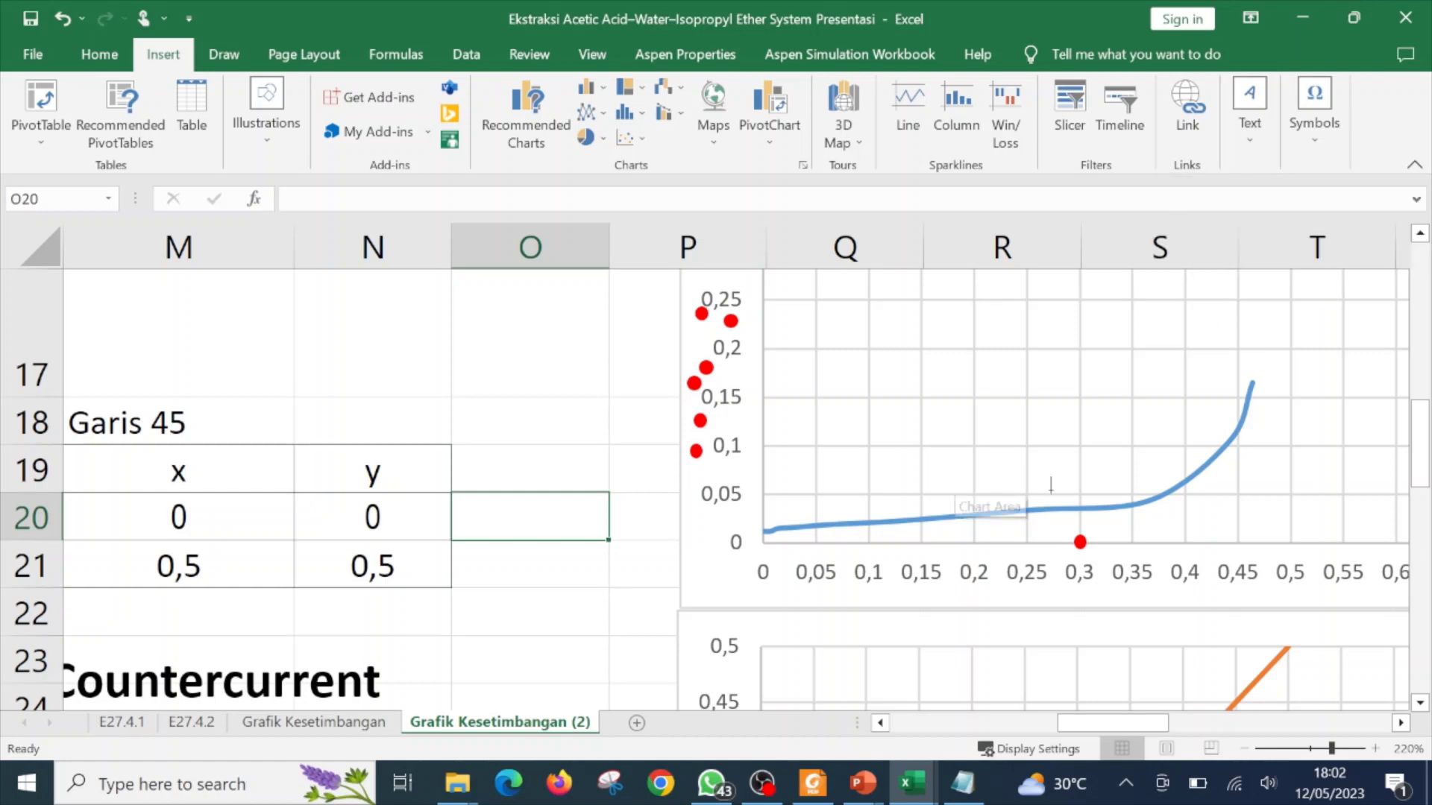
pyautogui.click(1143, 529)
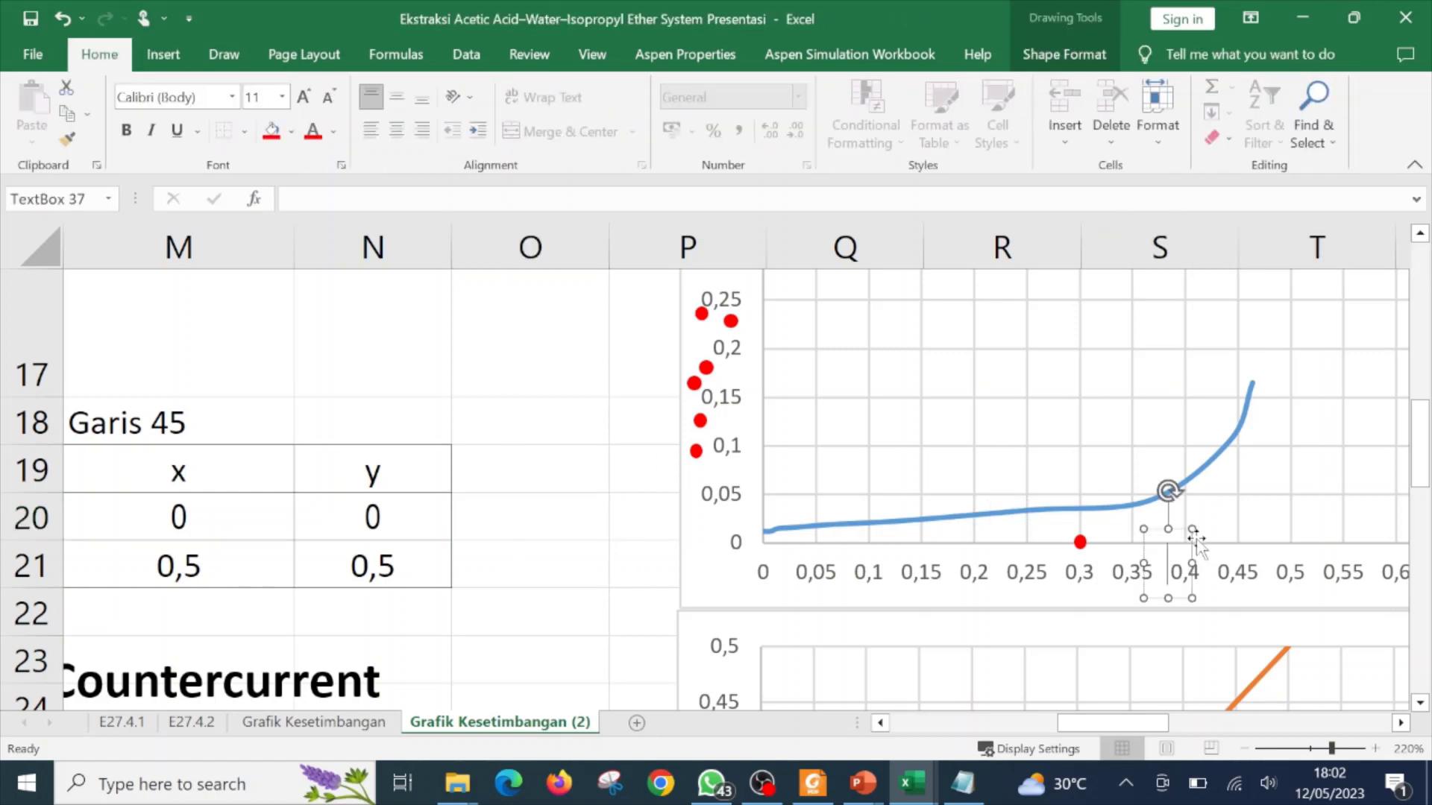
pyautogui.write('b')
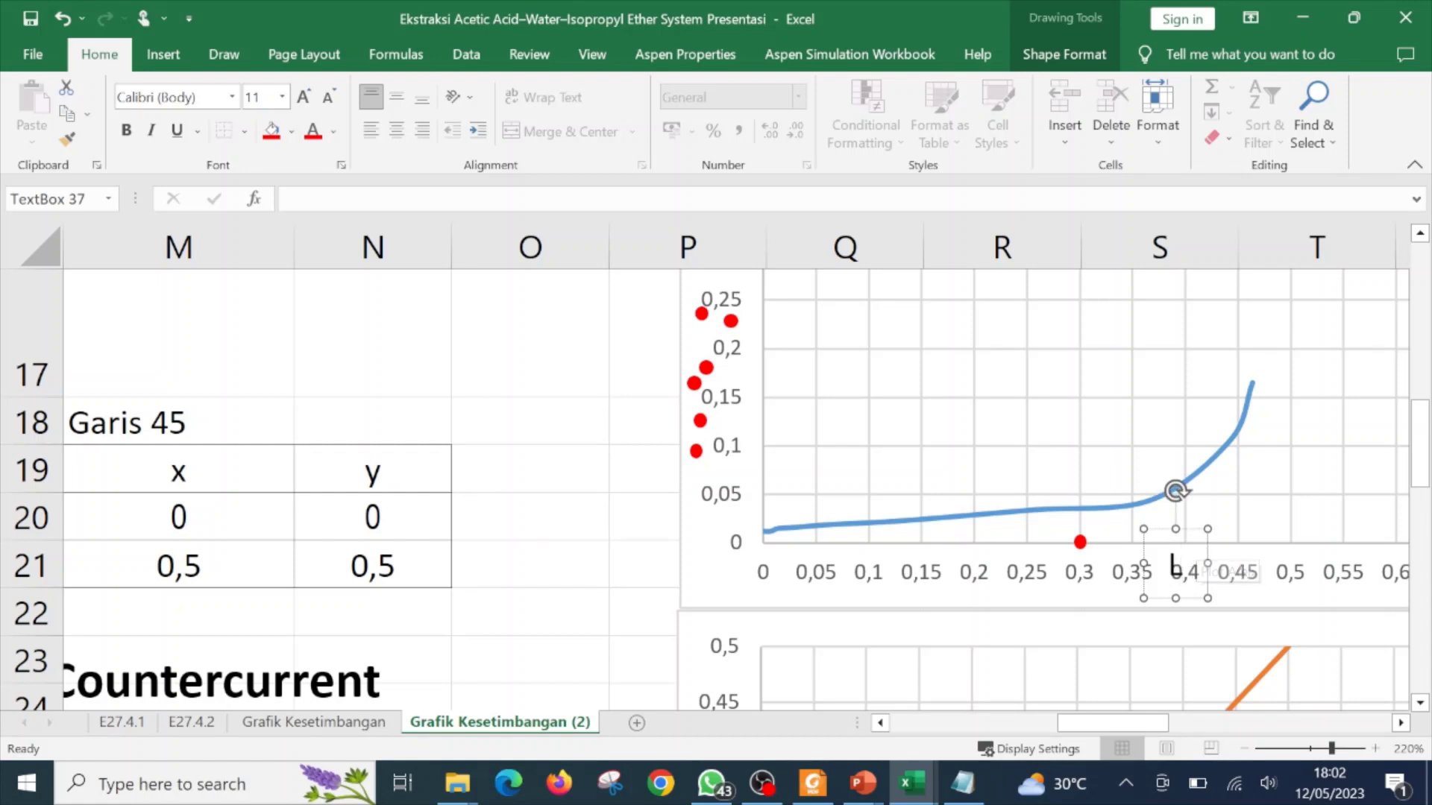
pyautogui.write('0')
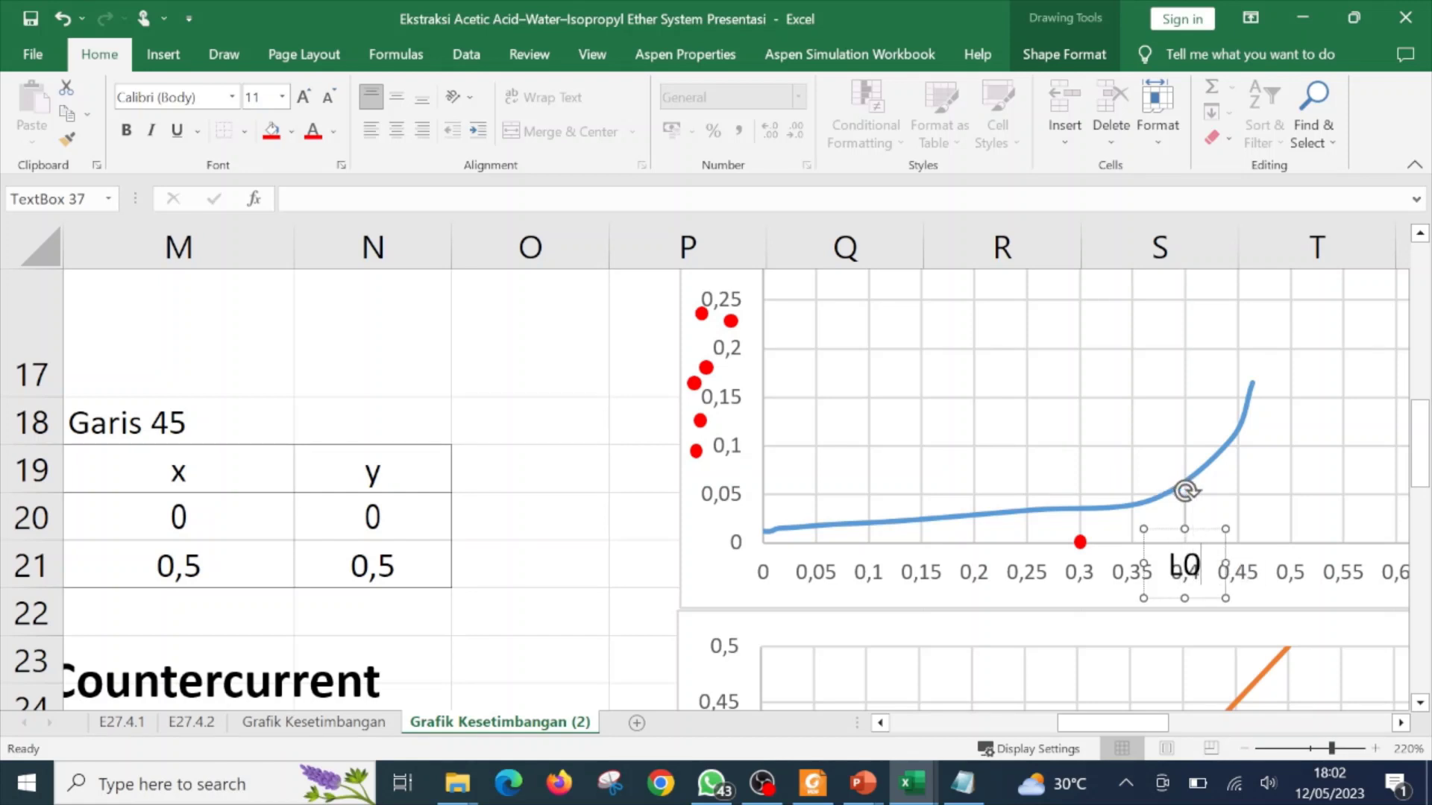
pyautogui.moveTo(1204, 528); pyautogui.dragTo(1127, 496)
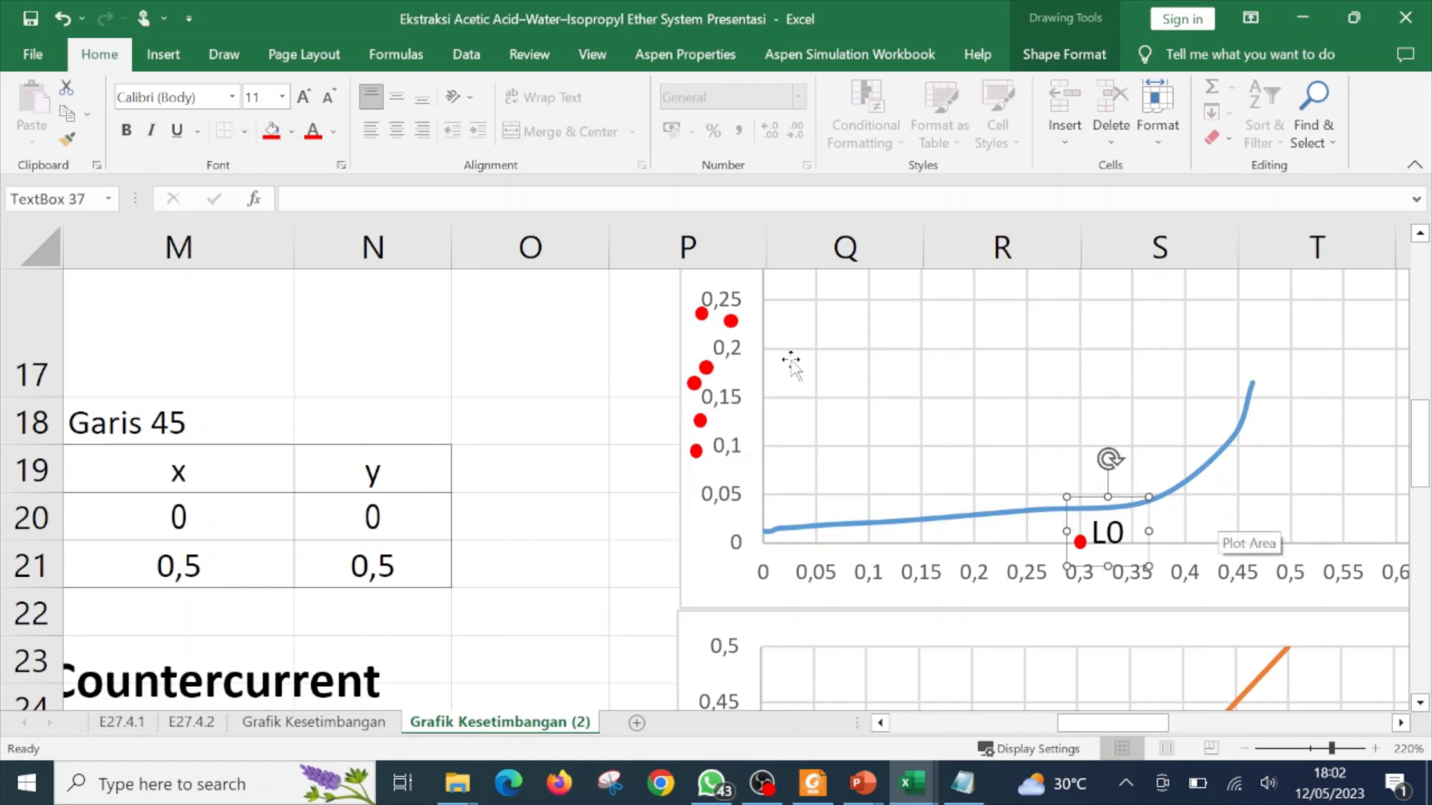
# - Reduce the font size of the L0 label to 9
pyautogui.click(329, 95)
pyautogui.click(329, 94)
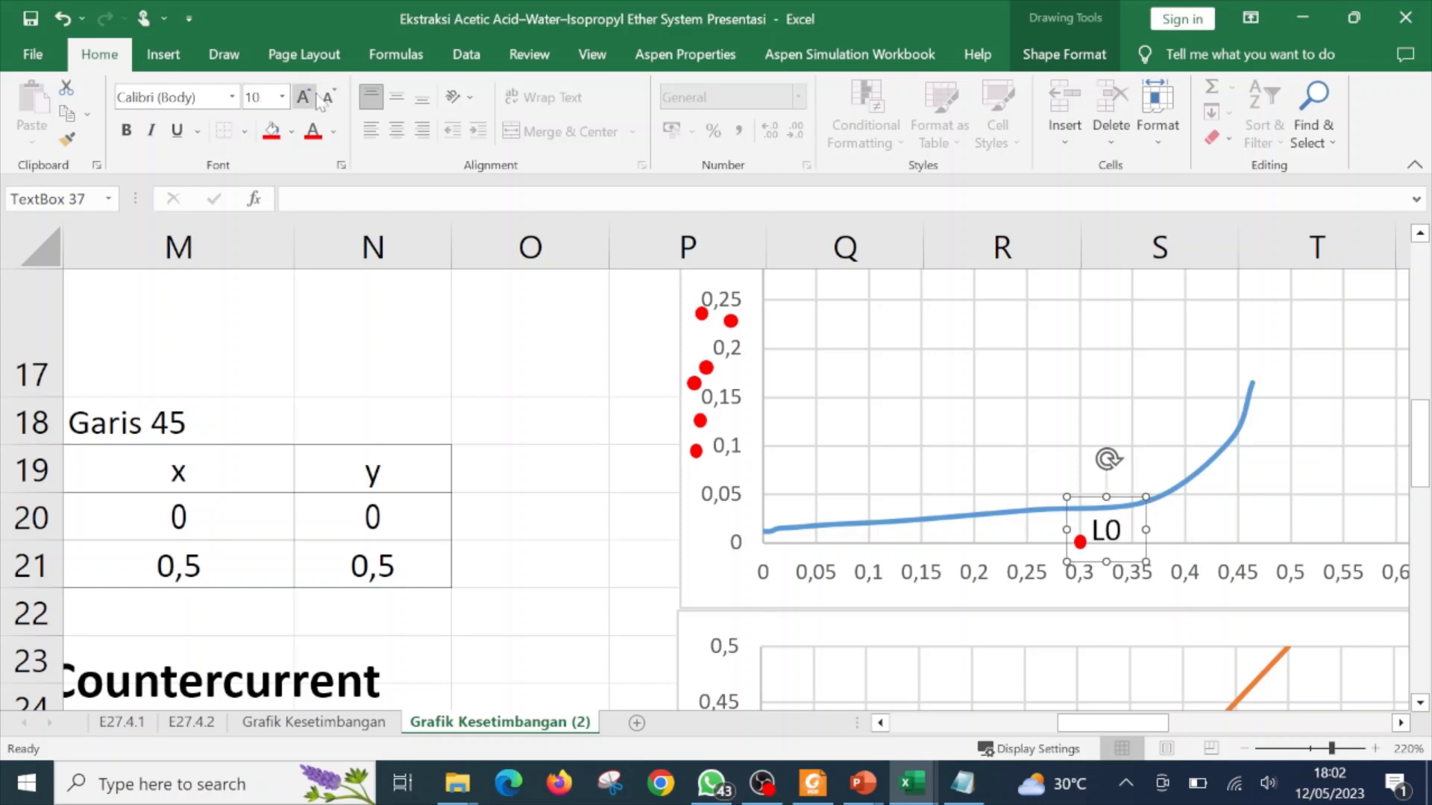
pyautogui.click(312, 92)
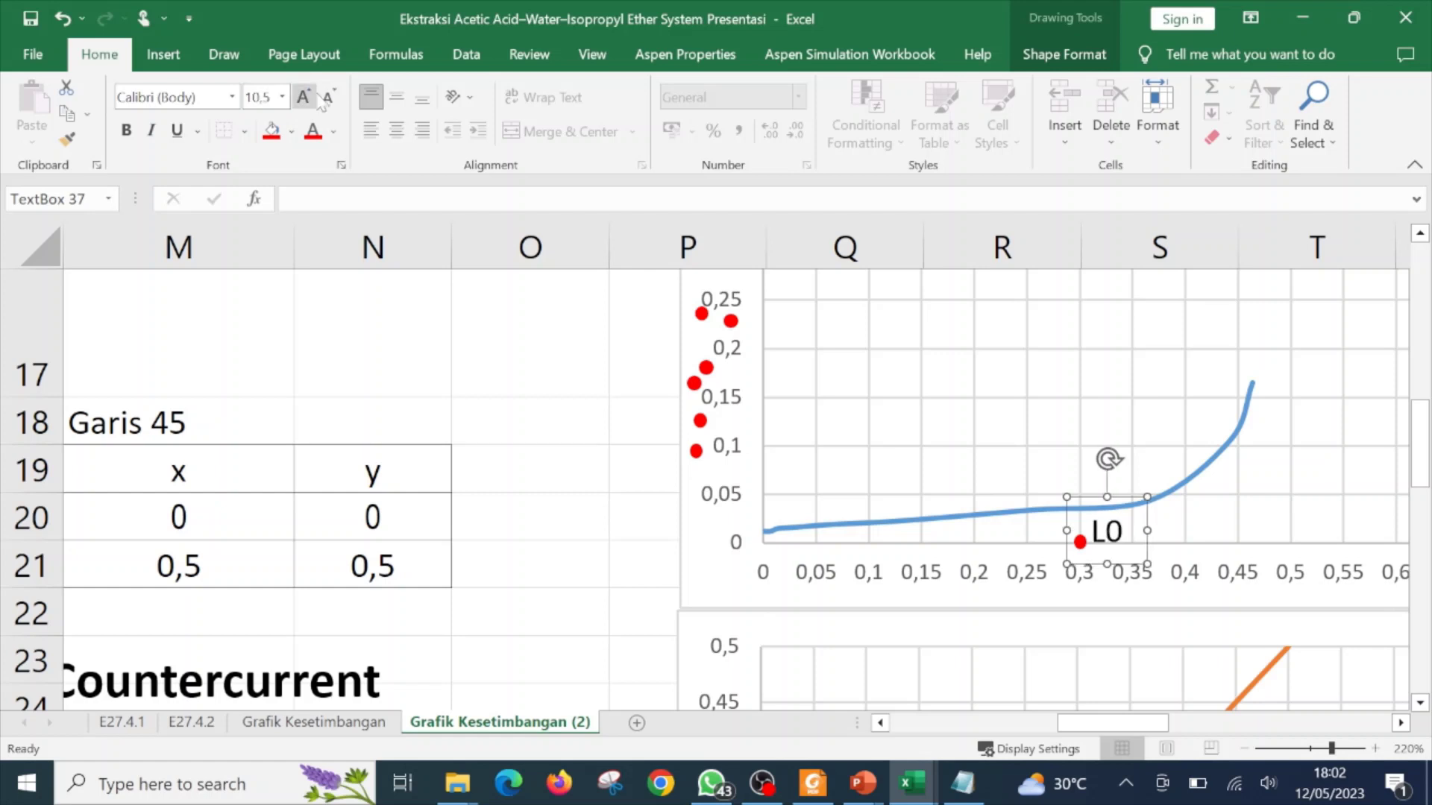
pyautogui.click(329, 97)
pyautogui.click(329, 96)
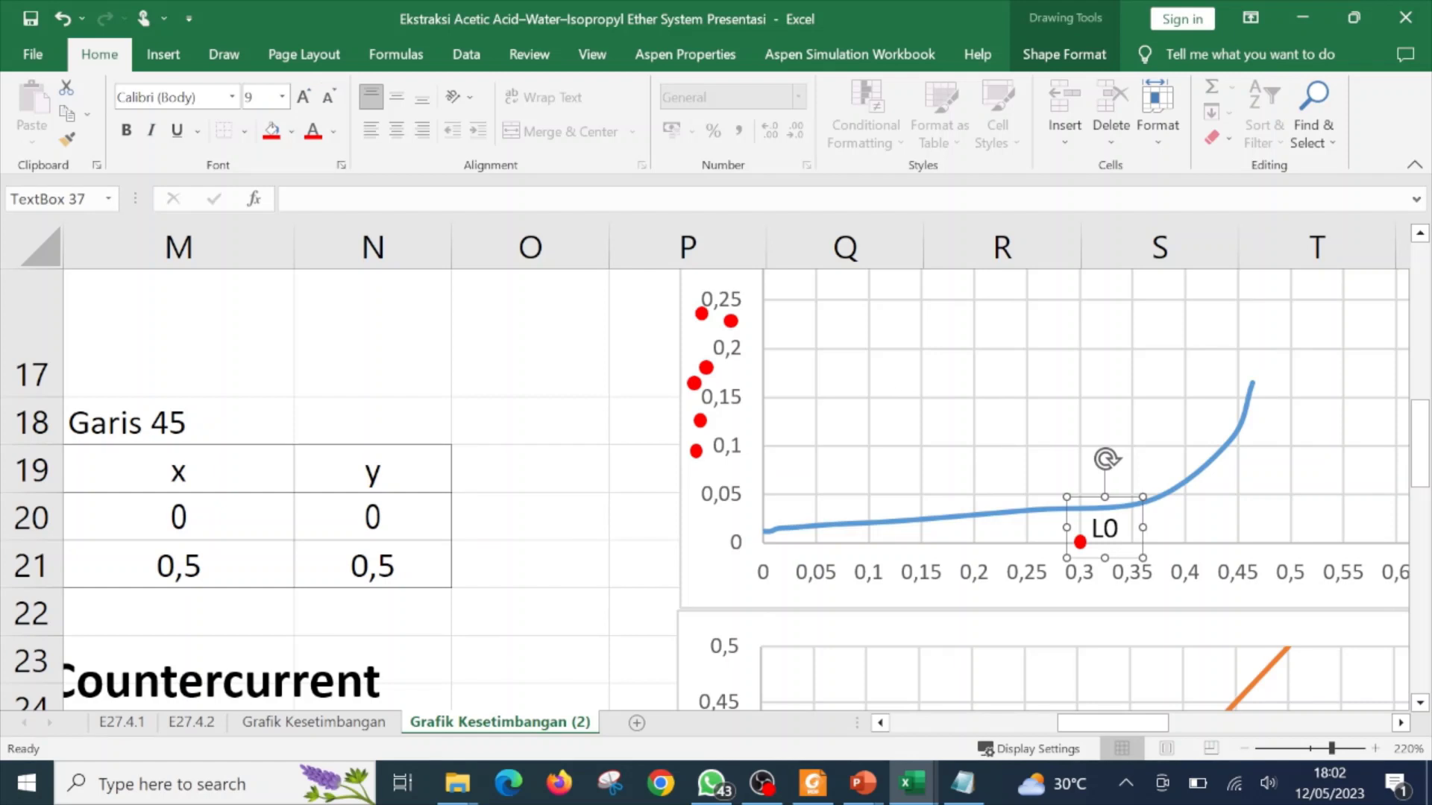
pyautogui.click(1259, 515)
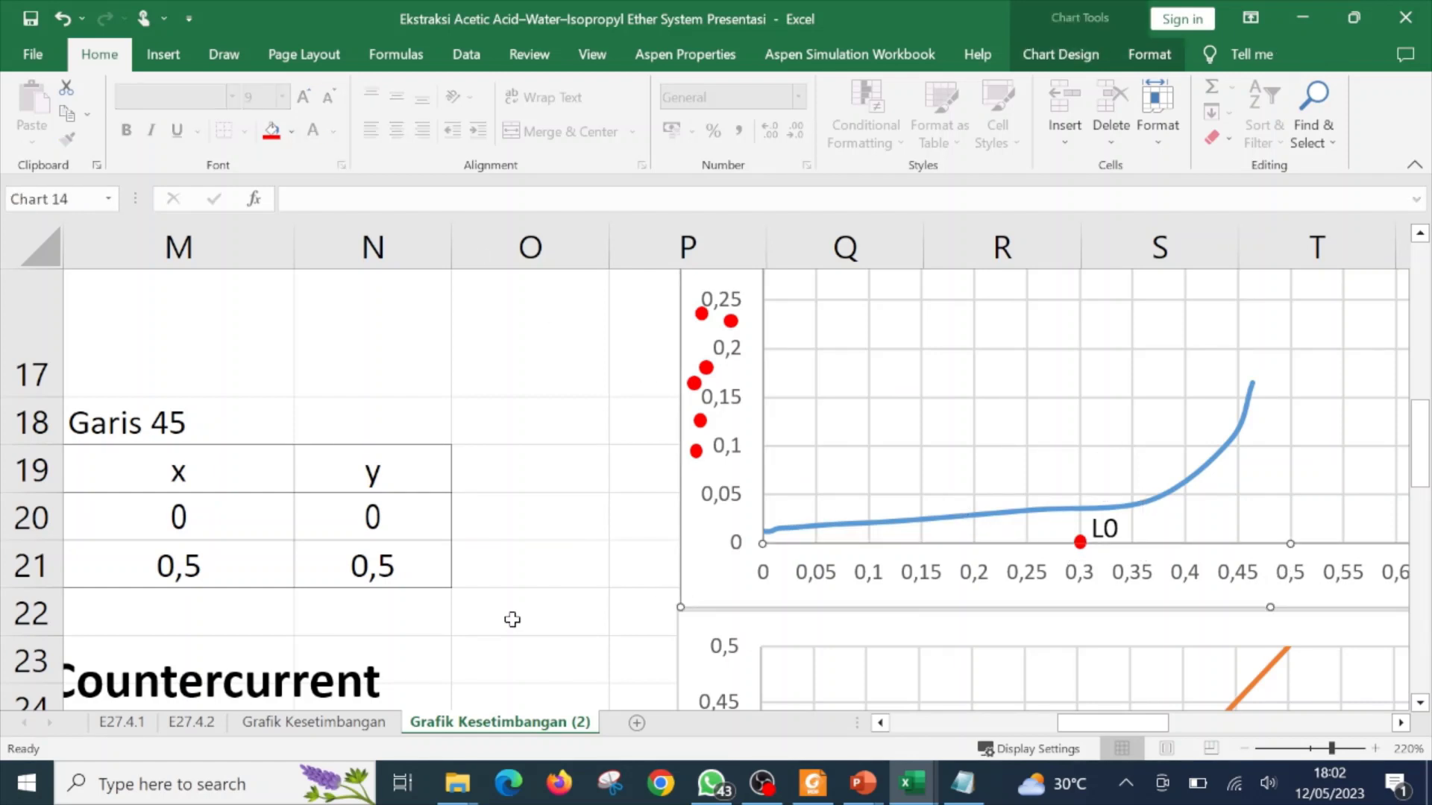
# - Copy the "sb x" and "sb y" labels from H41:H42 to H44:H45, beside yAN+1 and yCN+1
pyautogui.scroll(-3, 460, 610)
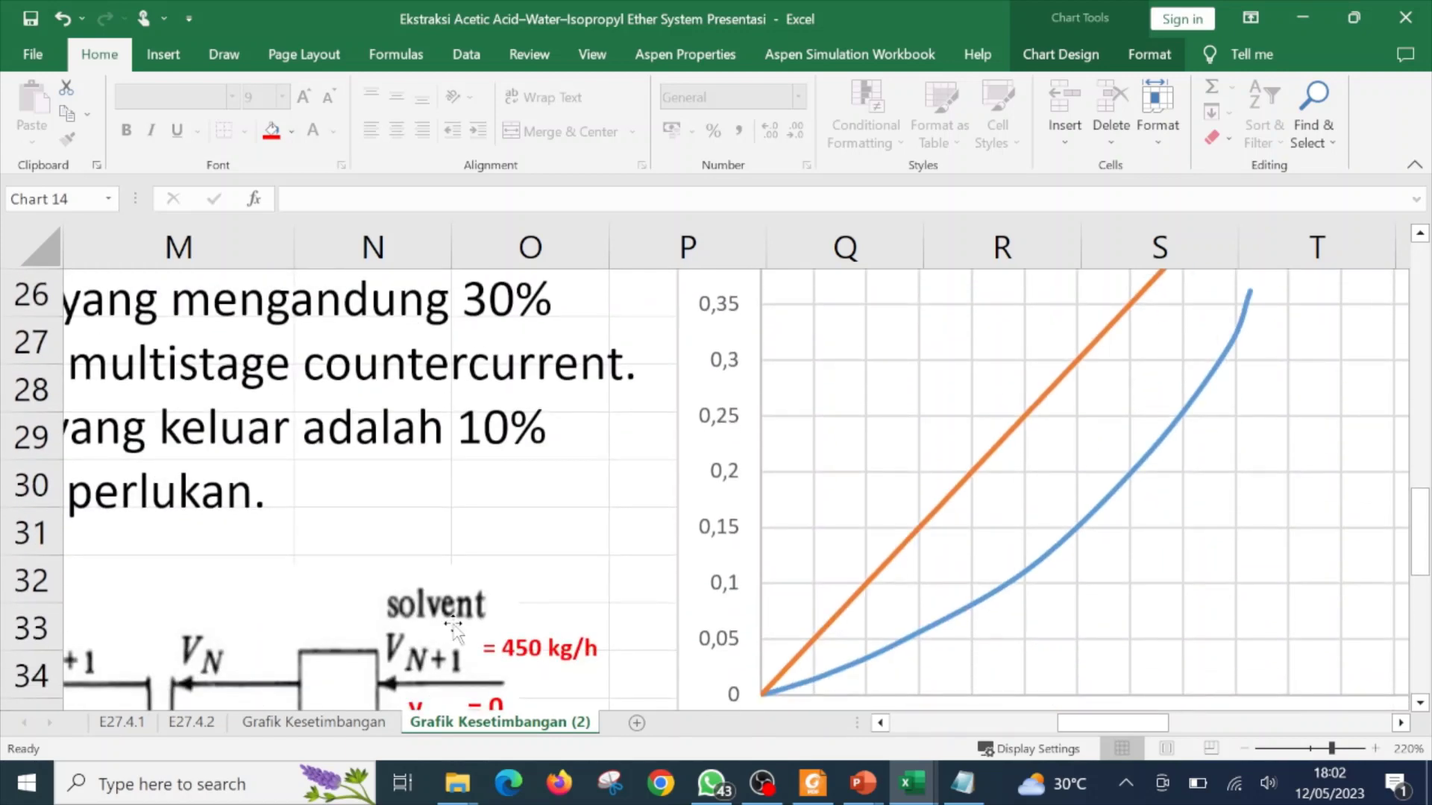
pyautogui.scroll(-5, 453, 628)
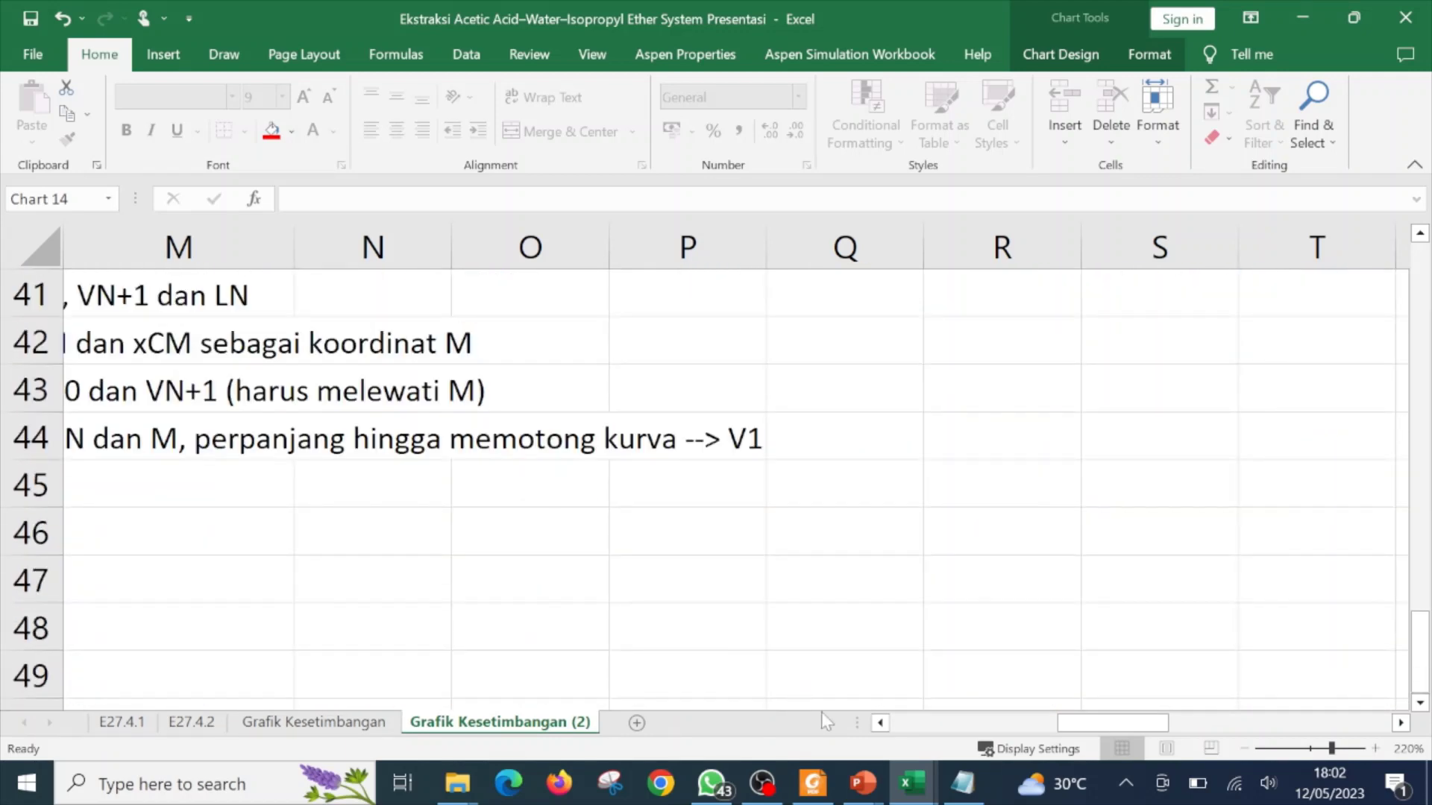
pyautogui.click(881, 722)
pyautogui.click(881, 723)
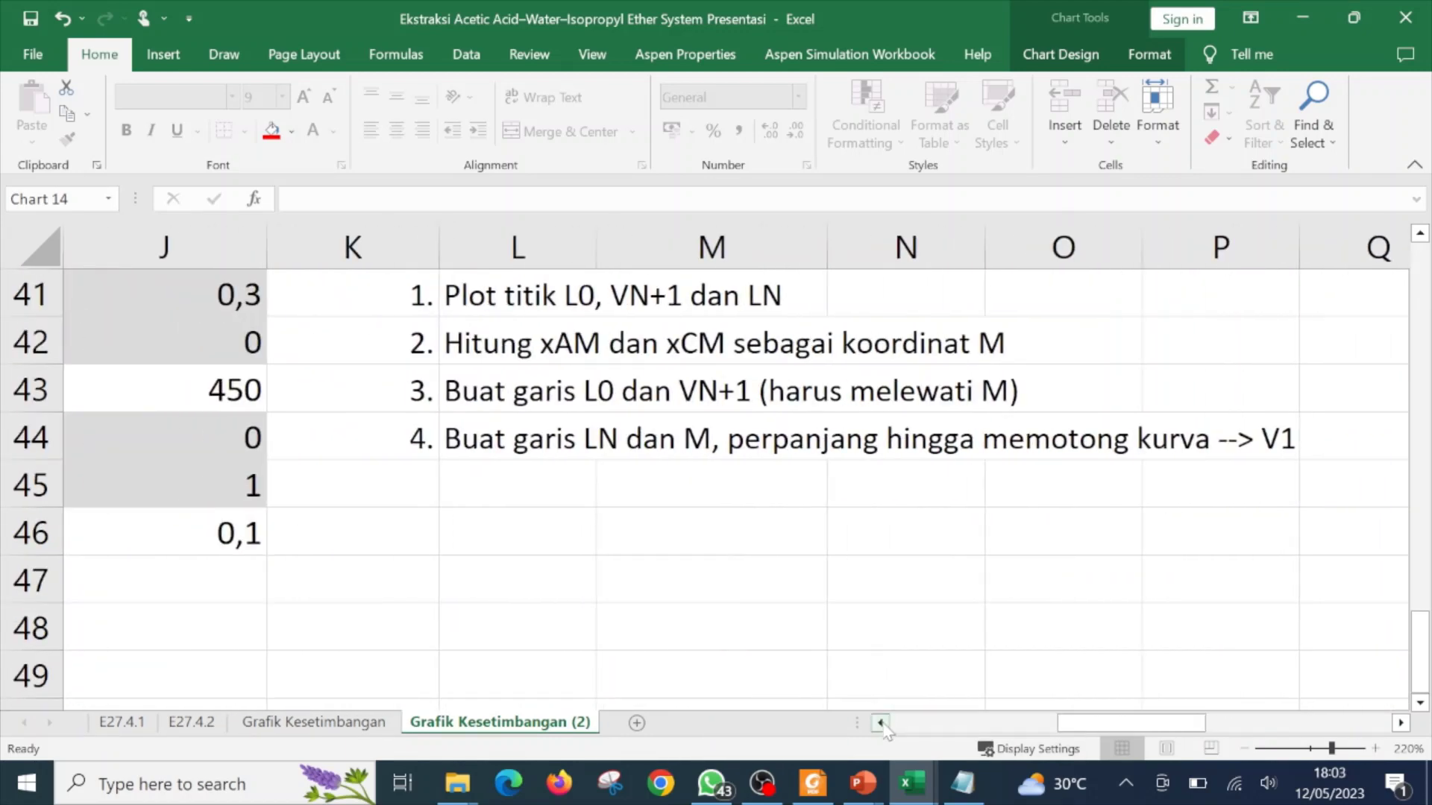
pyautogui.click(880, 723)
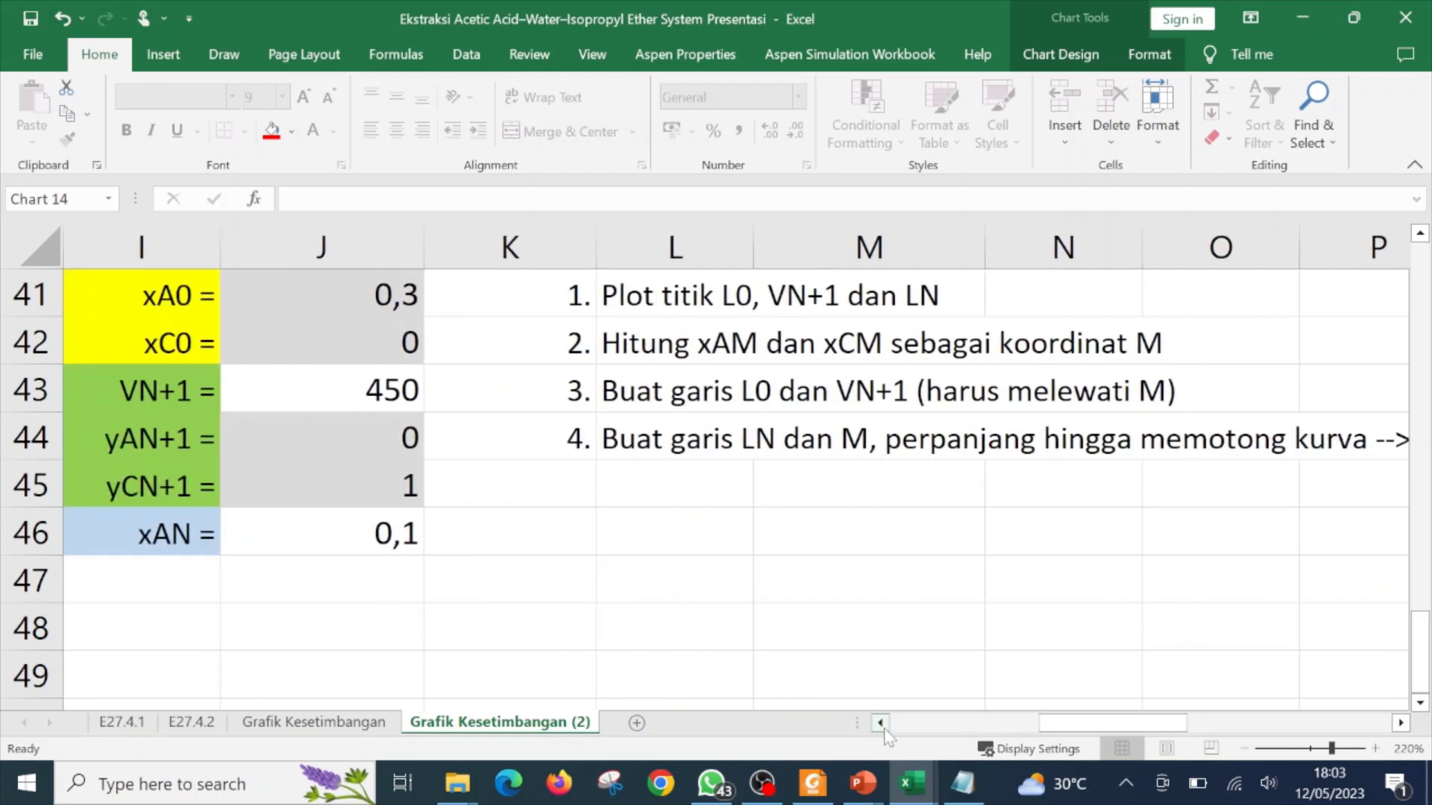
pyautogui.click(881, 723)
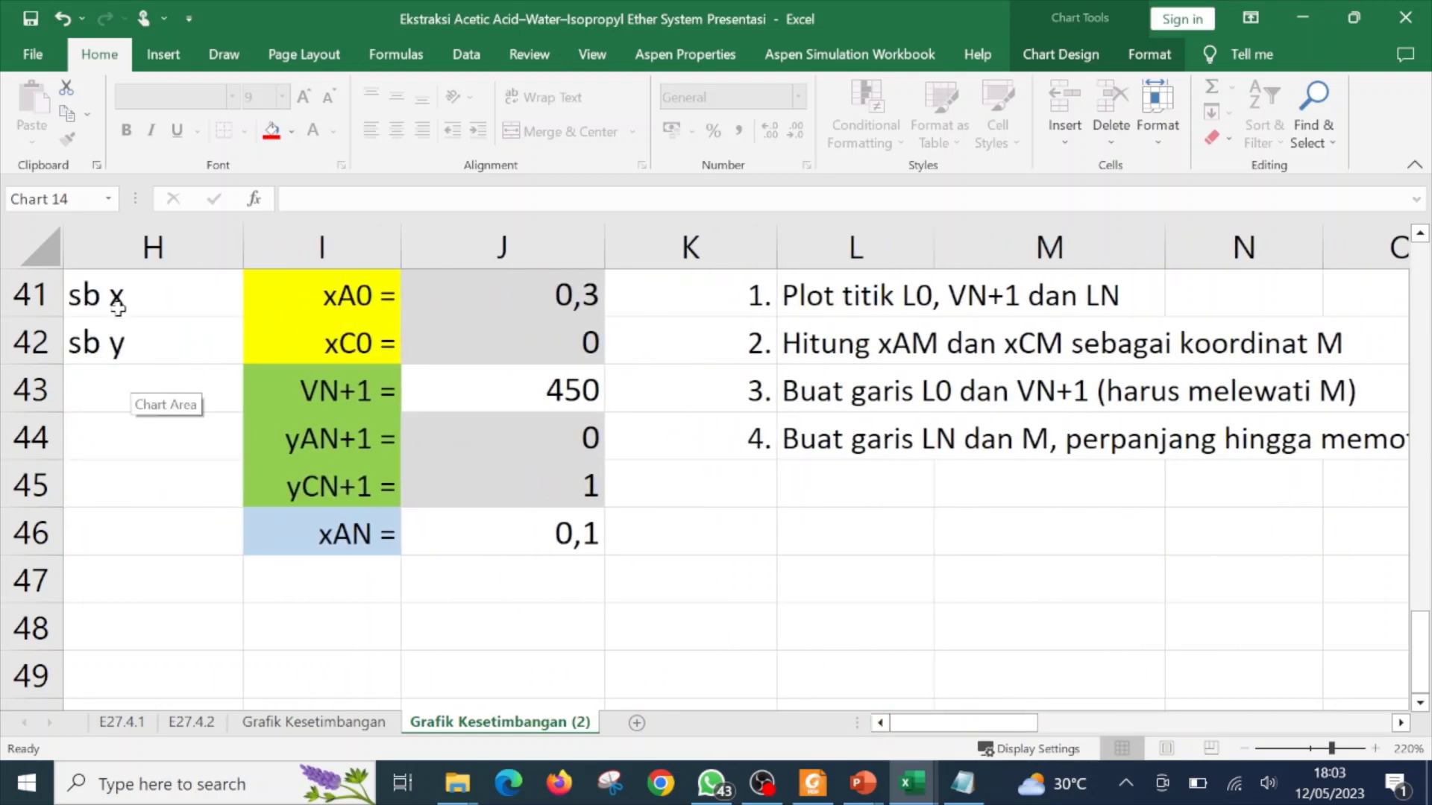
pyautogui.moveTo(117, 298); pyautogui.dragTo(117, 335)
pyautogui.hotkey('ctrl', 'c')
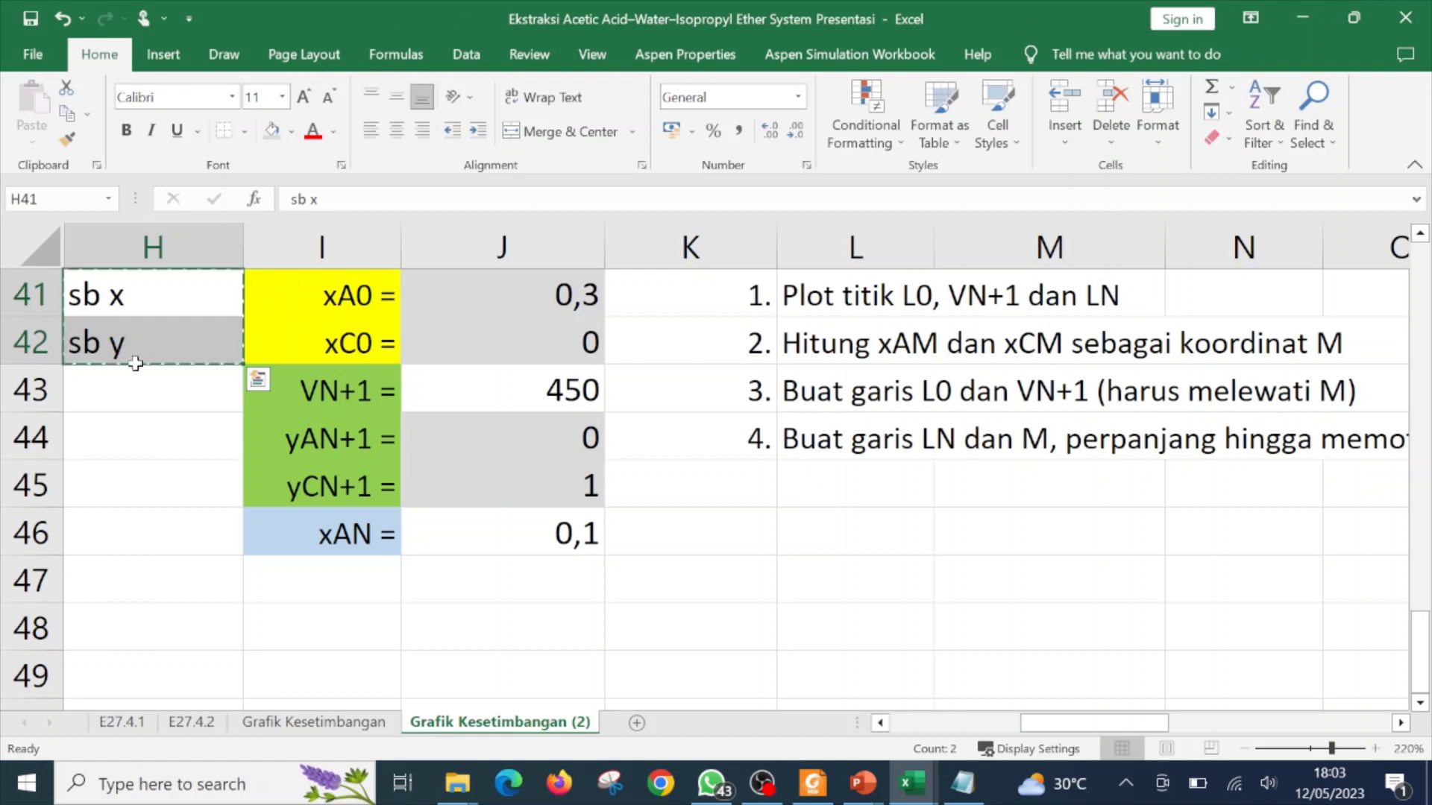
pyautogui.click(143, 426)
pyautogui.hotkey('ctrl', 'v')
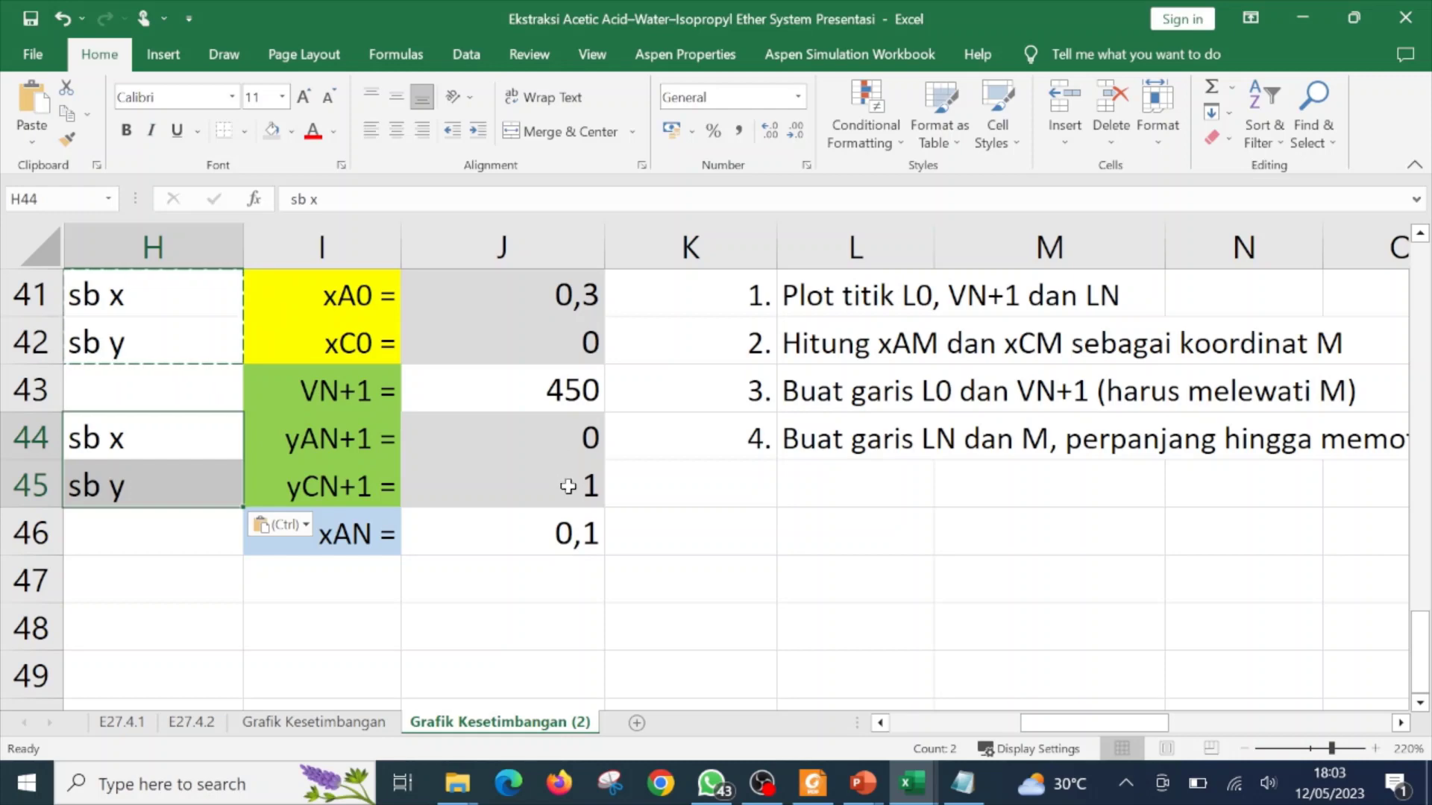
# - Place one of the spare red dots on the upper equilibrium chart's vertical axis at x = 0, y = 1 to mark the solvent
pyautogui.scroll(7, 1071, 575)
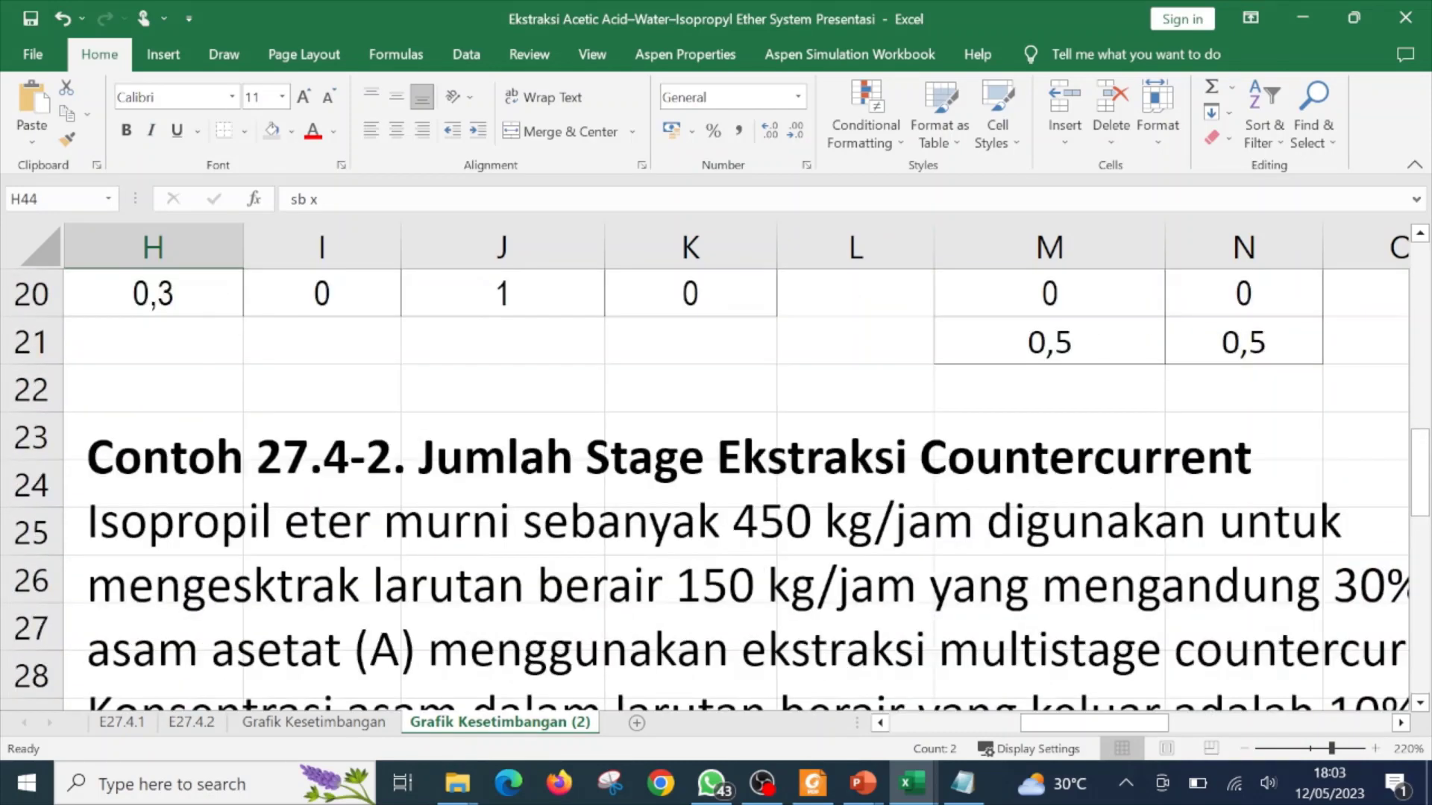
pyautogui.scroll(3, 1077, 571)
pyautogui.click(1401, 723)
pyautogui.click(1400, 723)
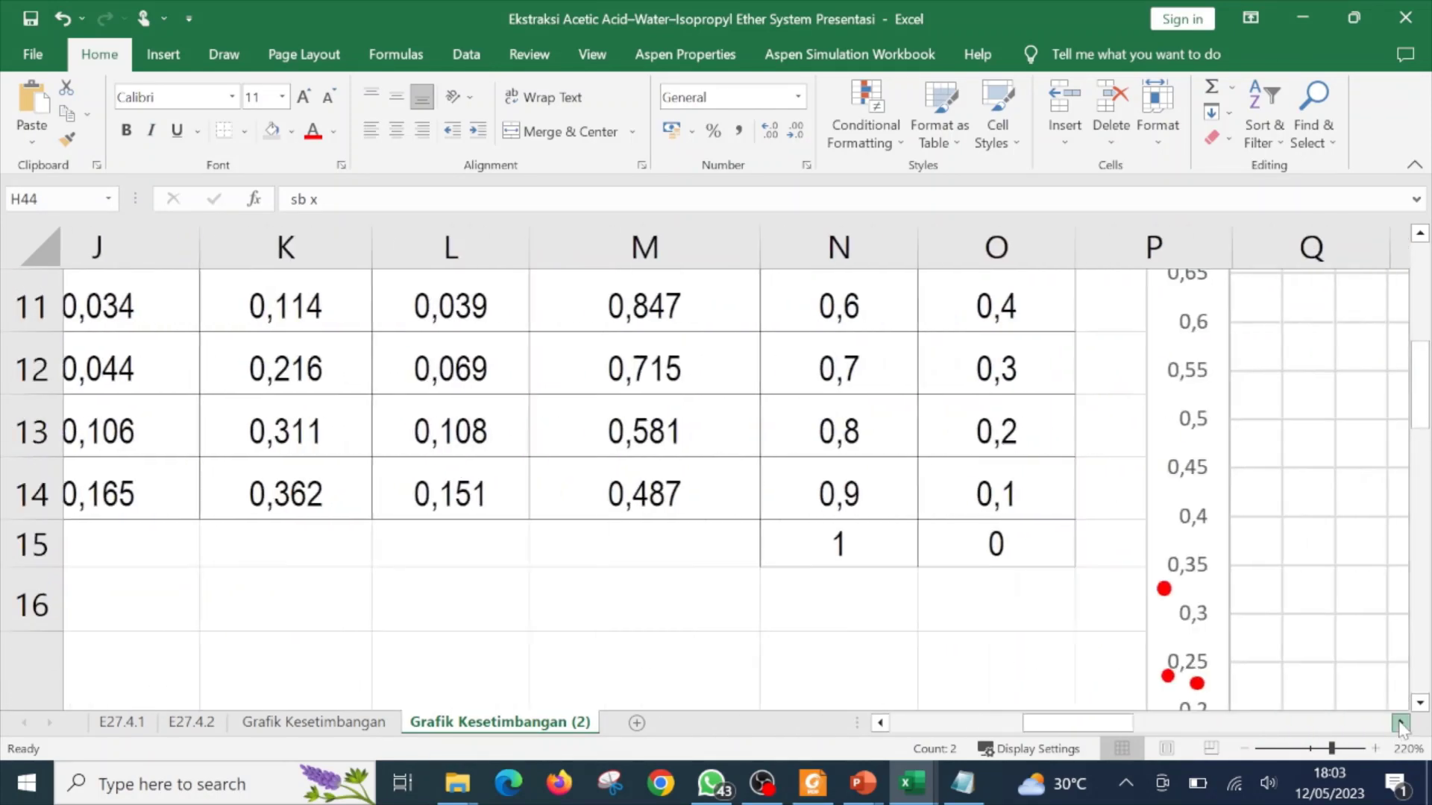
pyautogui.click(1400, 723)
pyautogui.click(1400, 723)
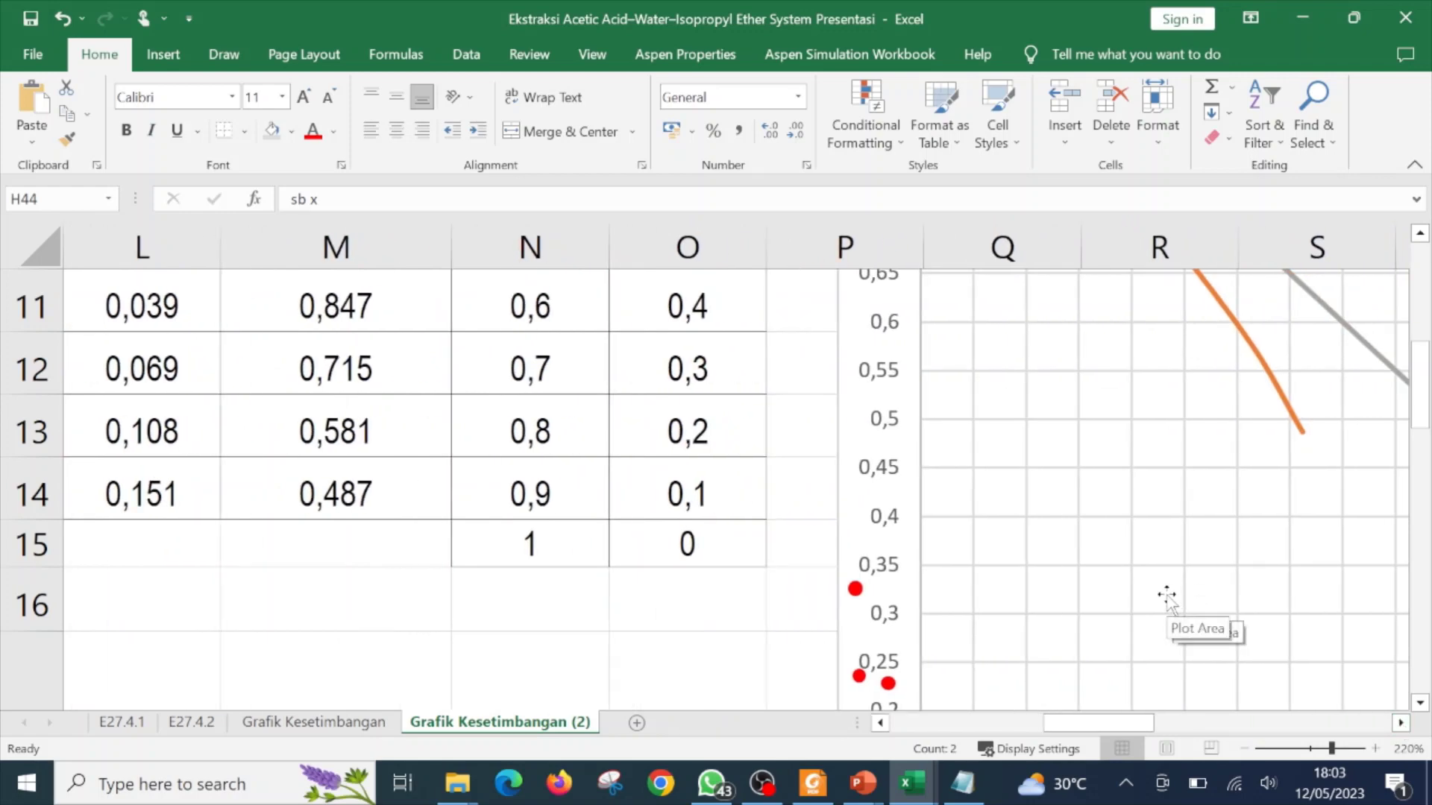
pyautogui.scroll(-1, 1165, 595)
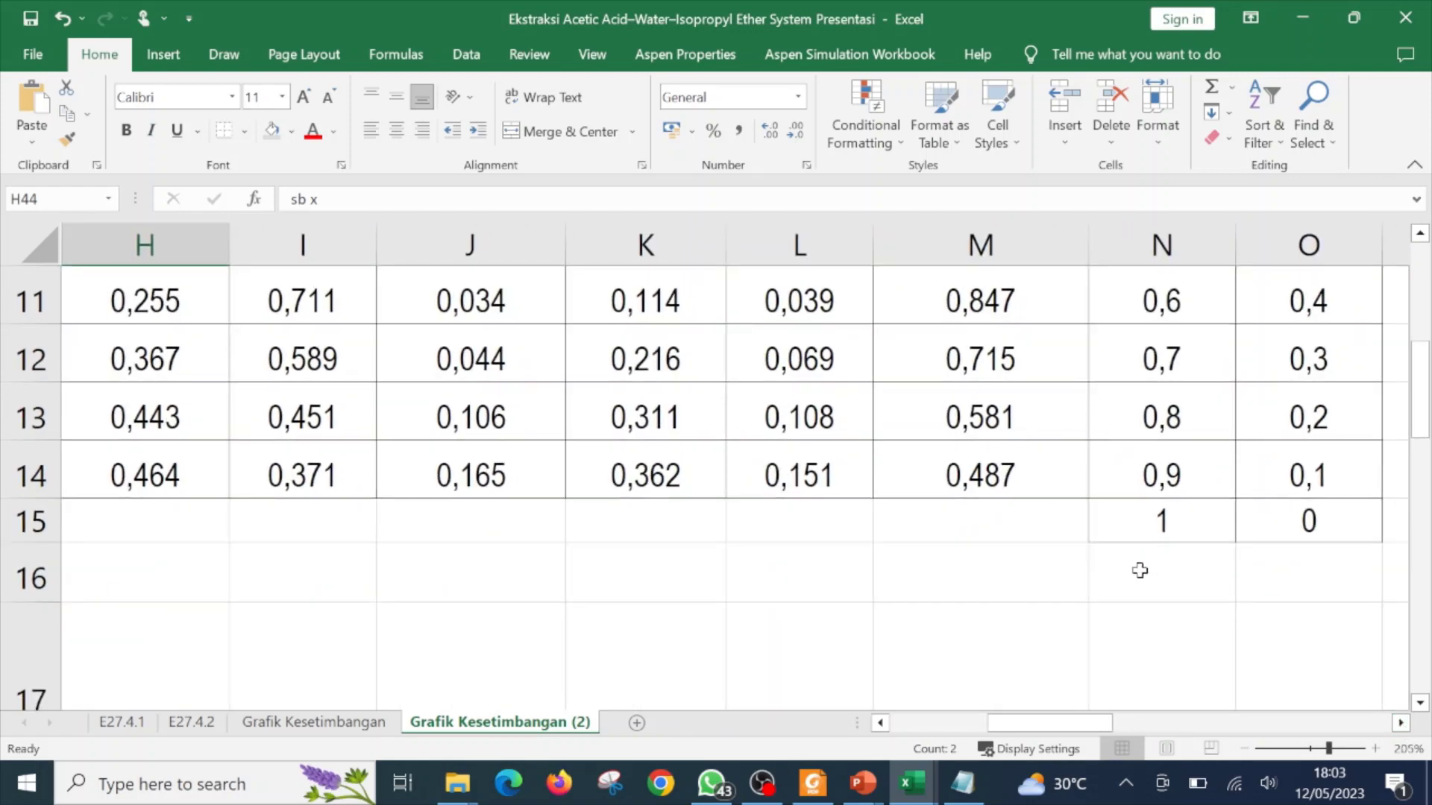
pyautogui.scroll(-2, 1139, 569)
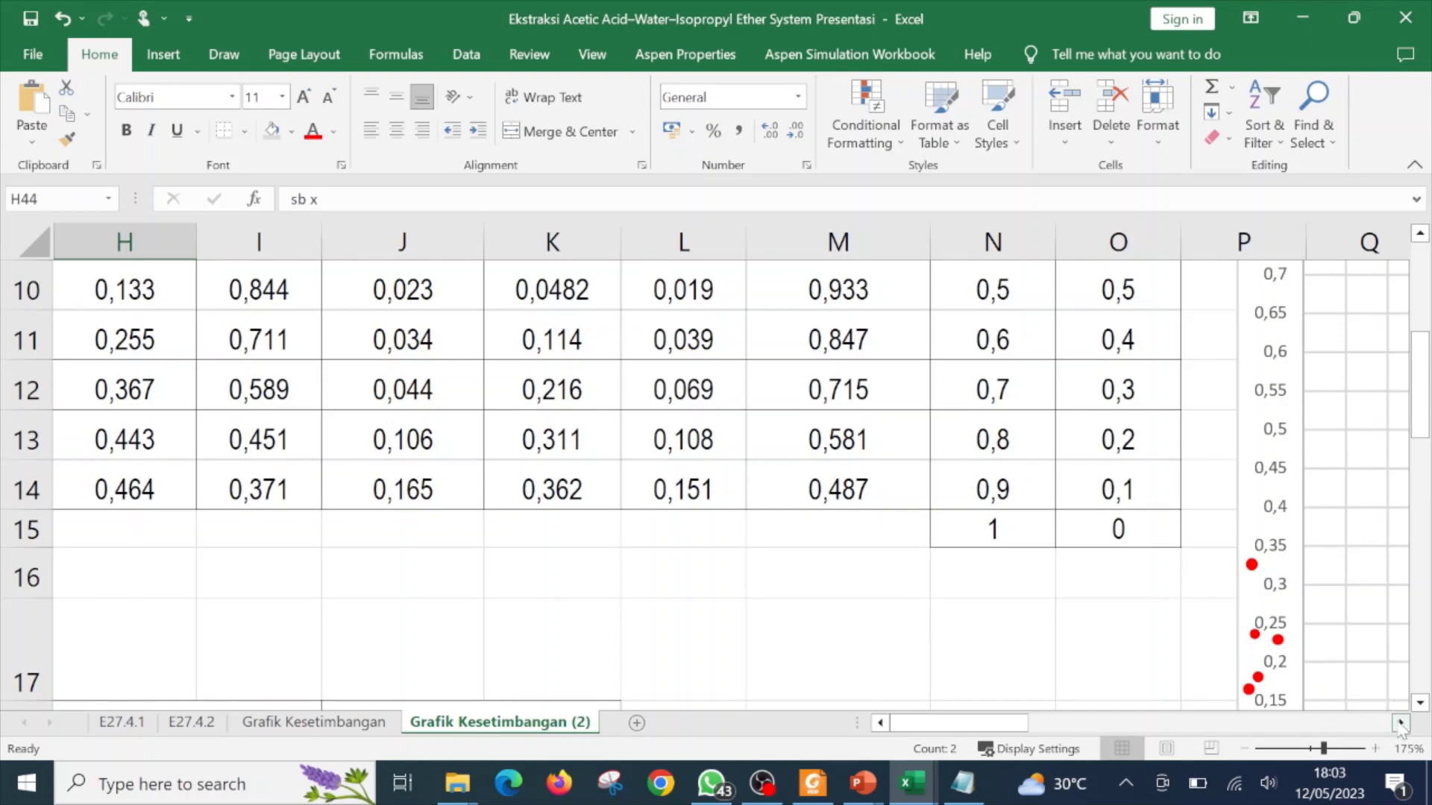
pyautogui.click(1401, 723)
pyautogui.click(1401, 723)
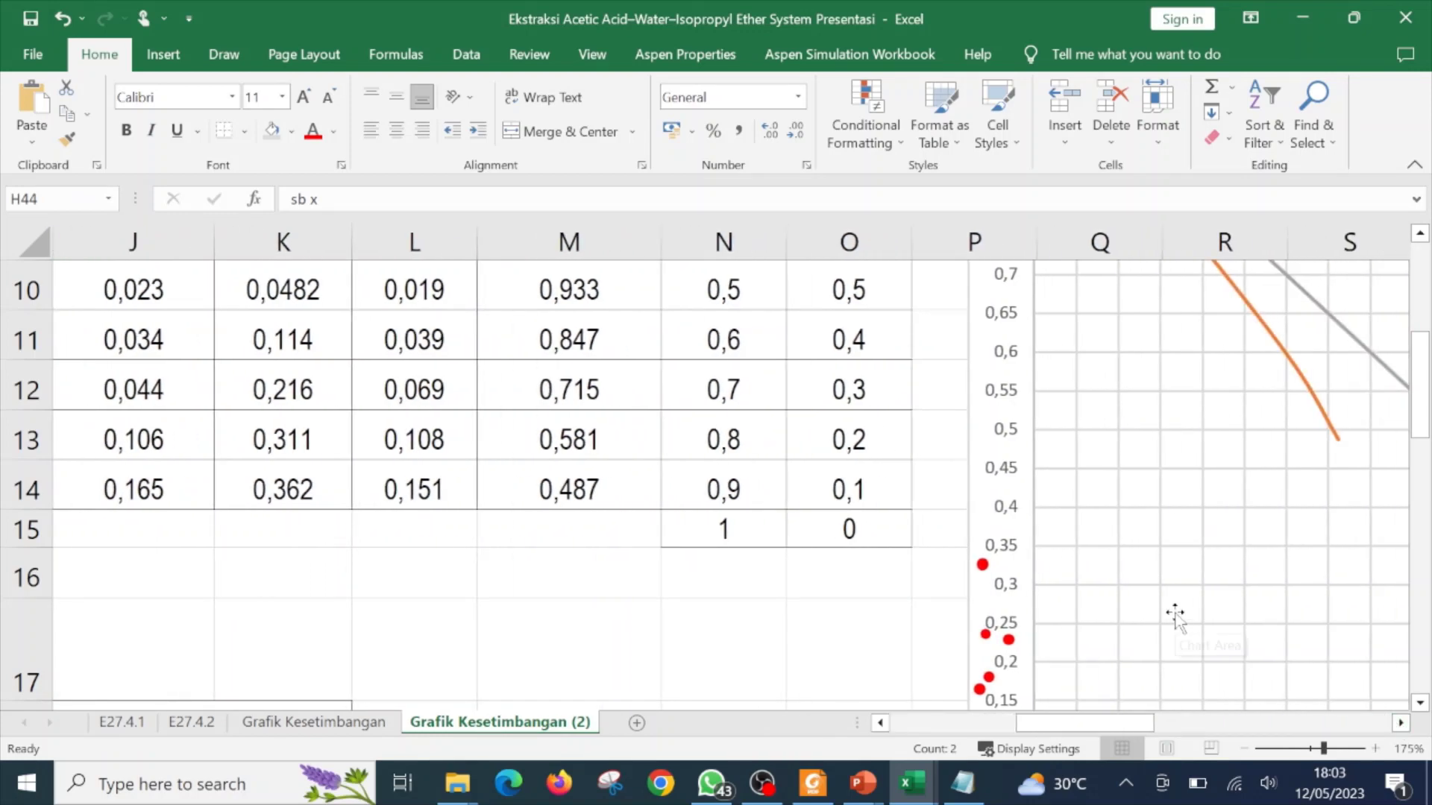
pyautogui.scroll(-1, 1175, 615)
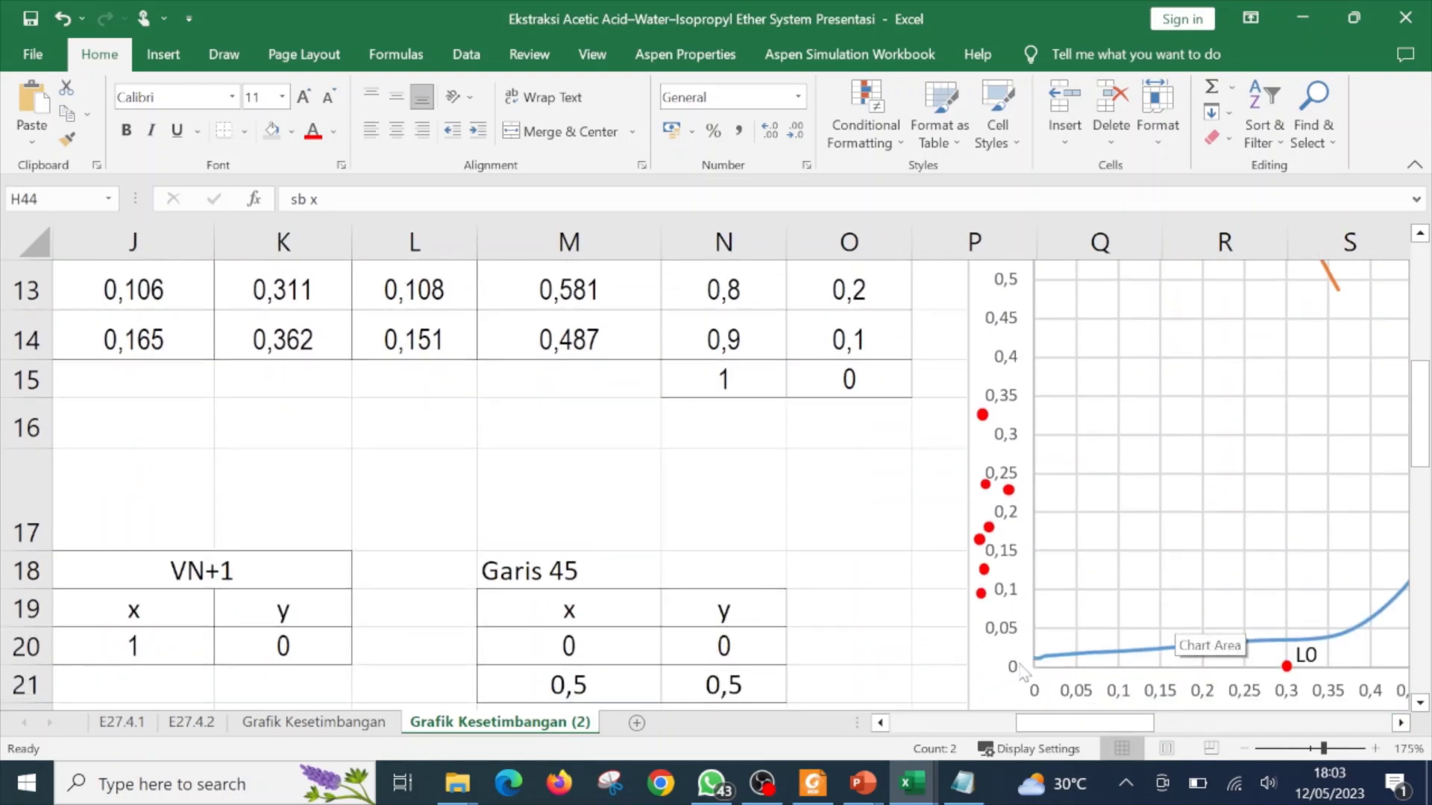
pyautogui.scroll(1, 1038, 628)
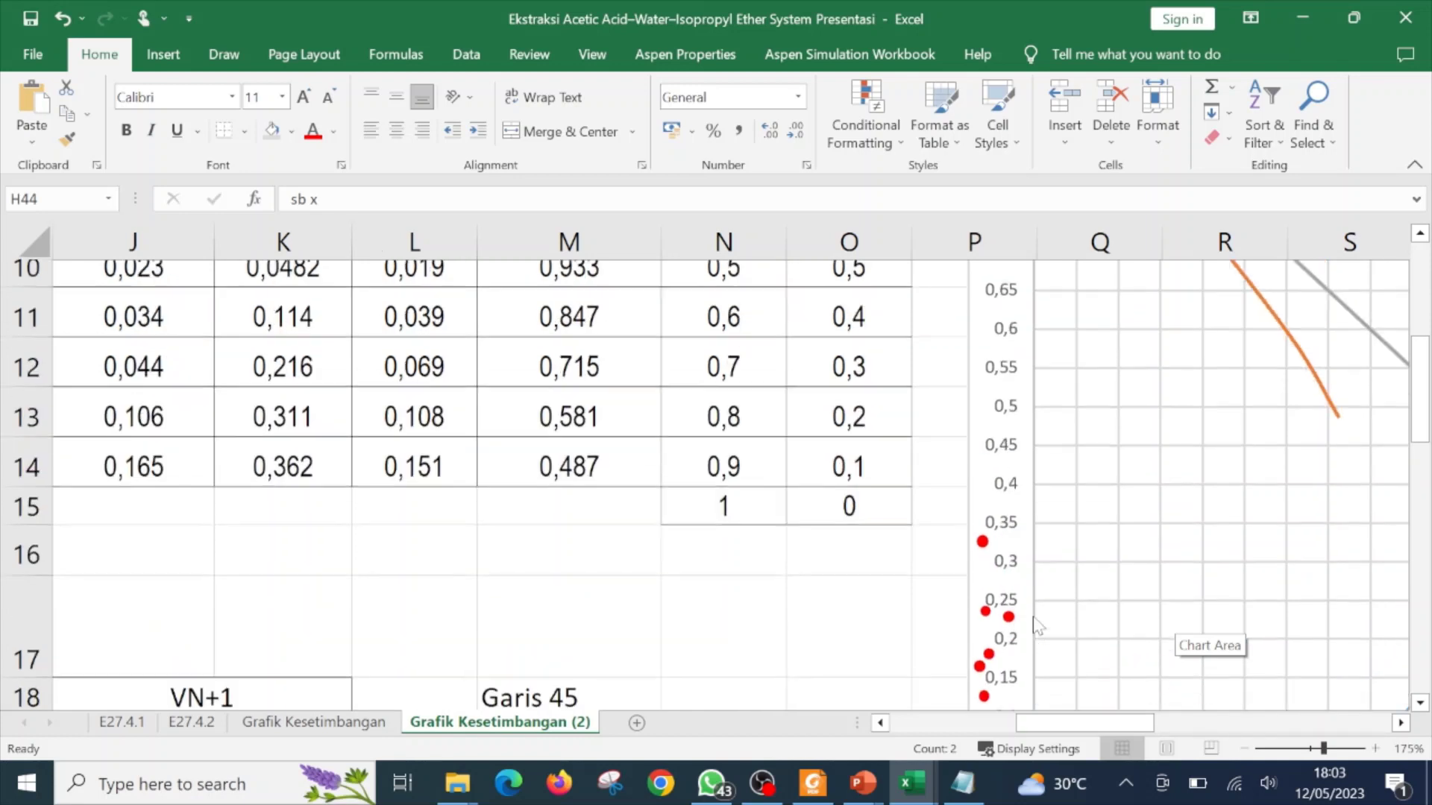
pyautogui.click(982, 565)
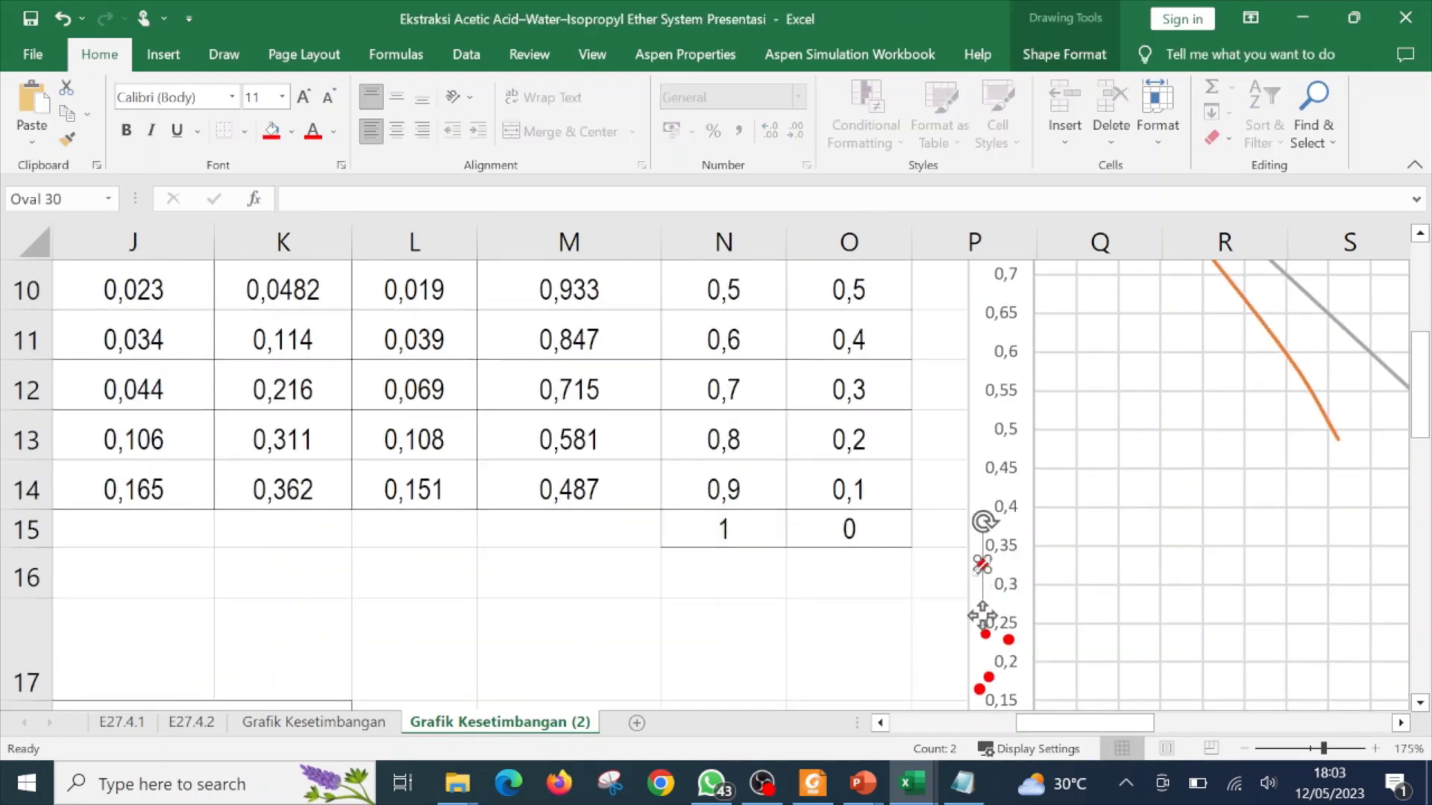
pyautogui.moveTo(982, 565); pyautogui.dragTo(1032, 521)
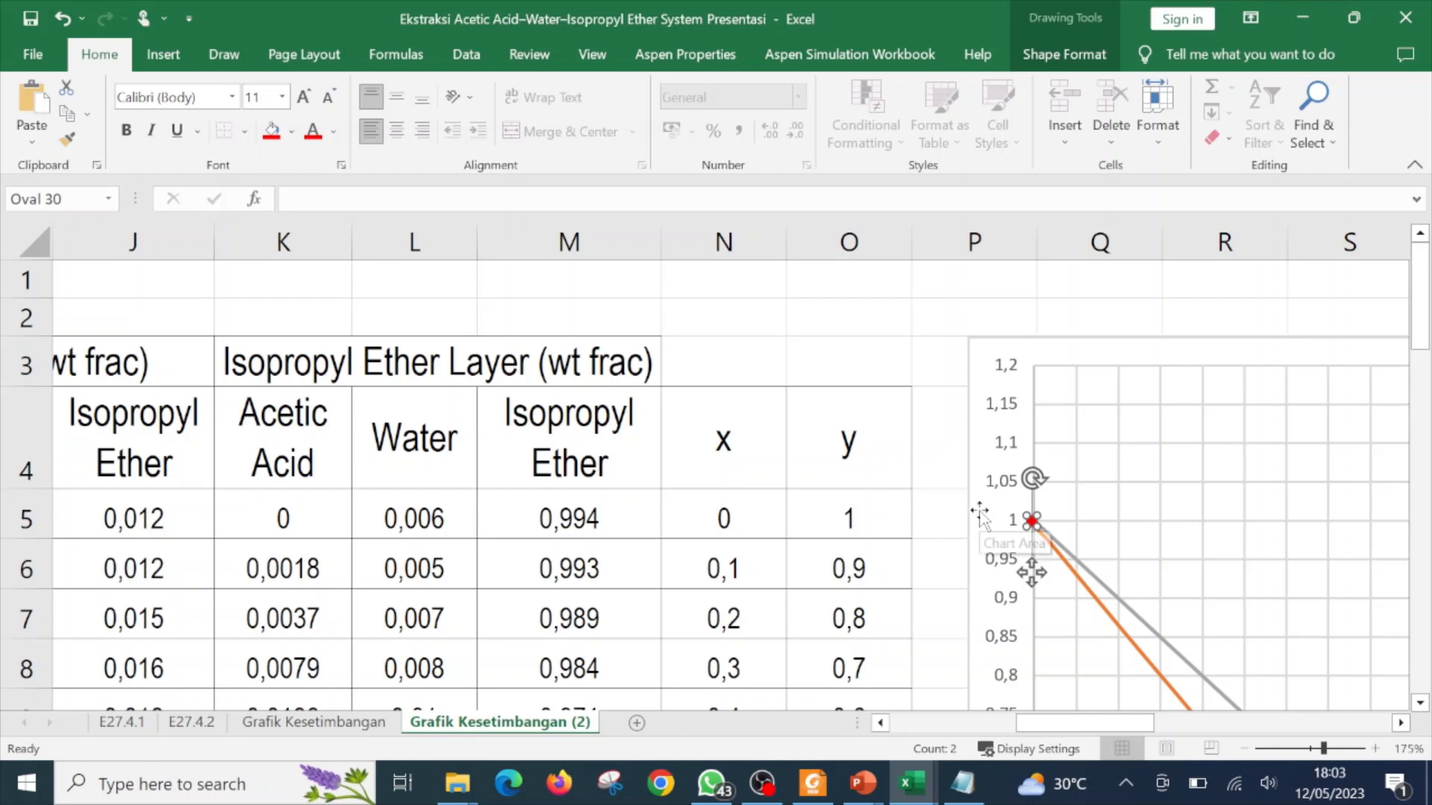
pyautogui.click(932, 449)
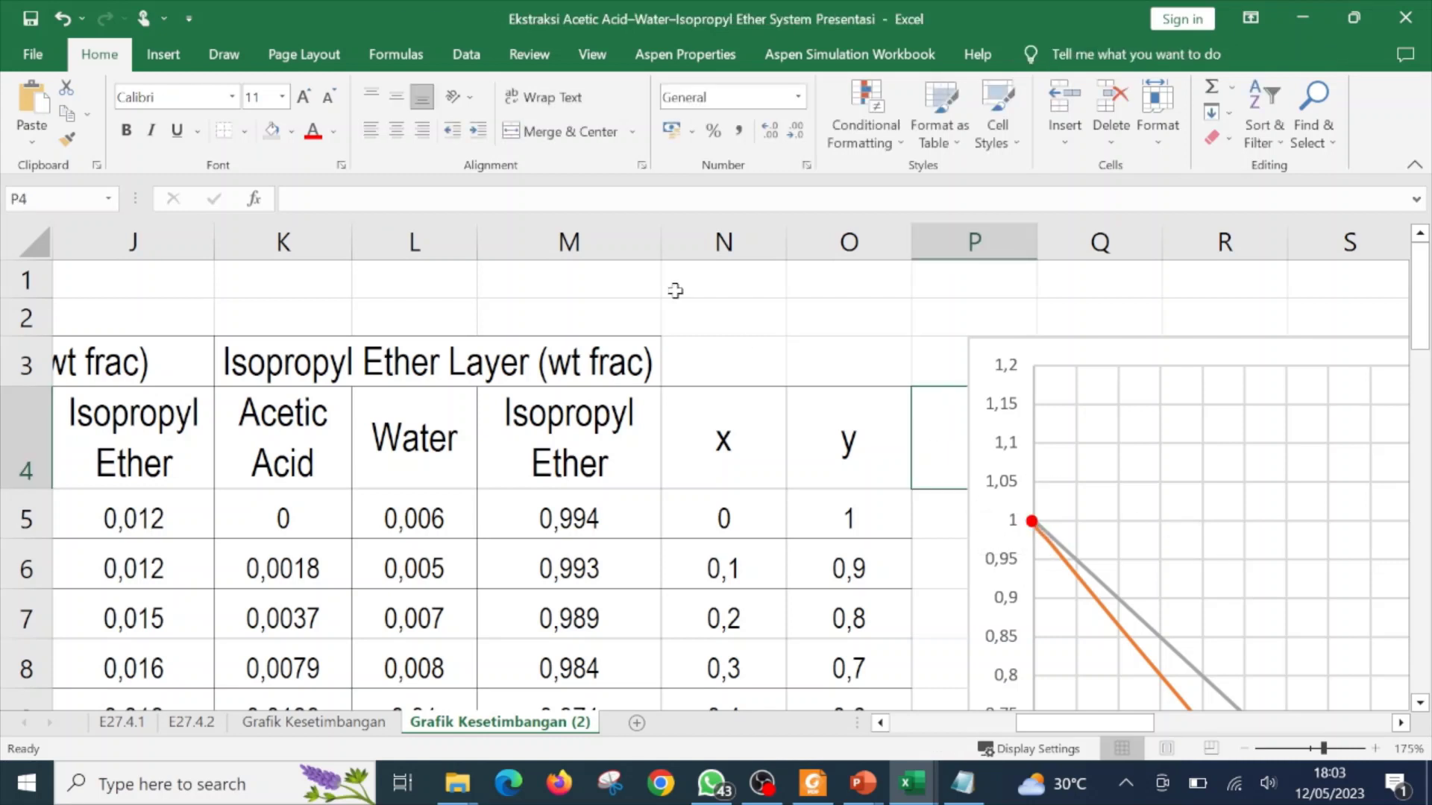
# - Add a text box reading "VN+1" near the red solvent point on the upper chart
pyautogui.click(156, 54)
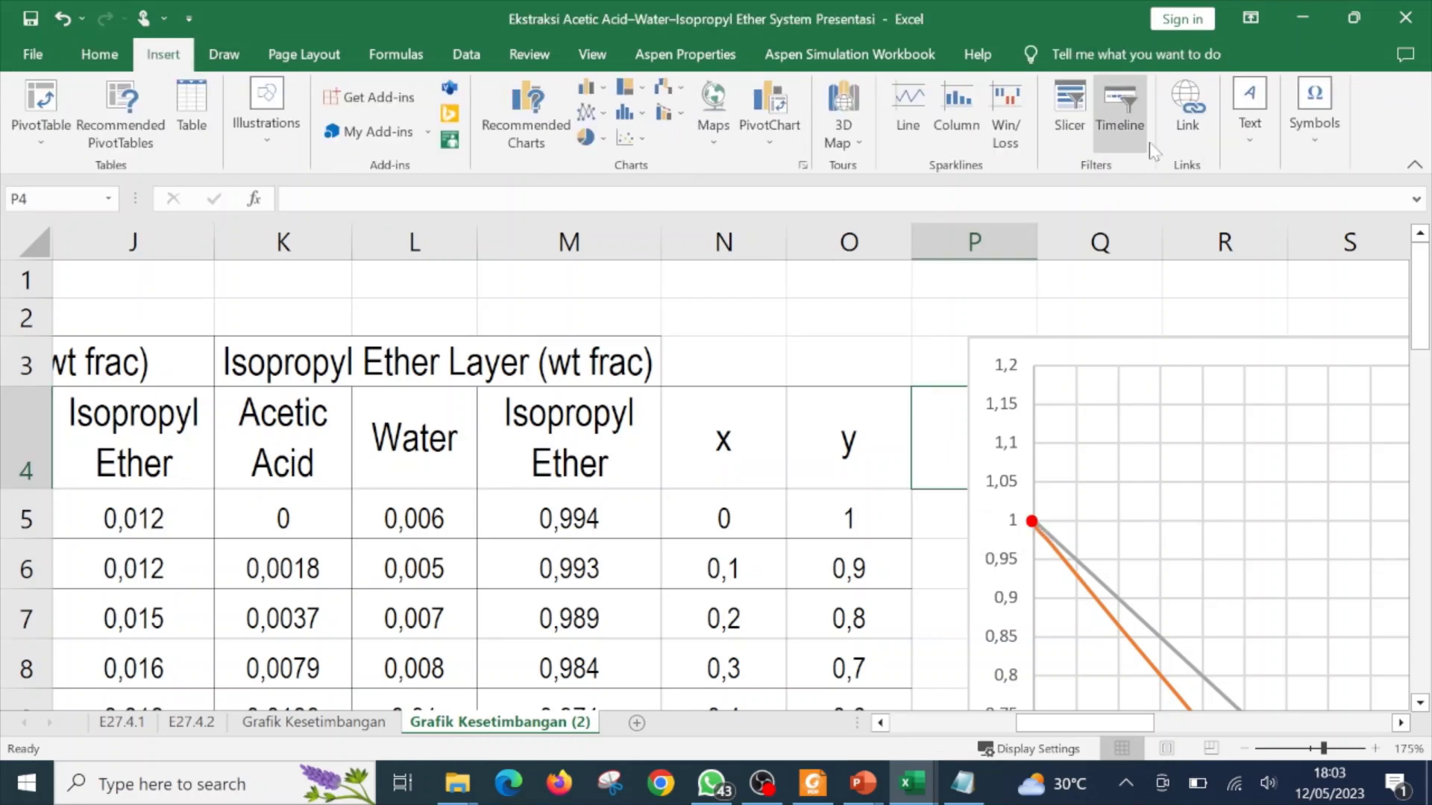
pyautogui.click(1250, 109)
pyautogui.click(1173, 212)
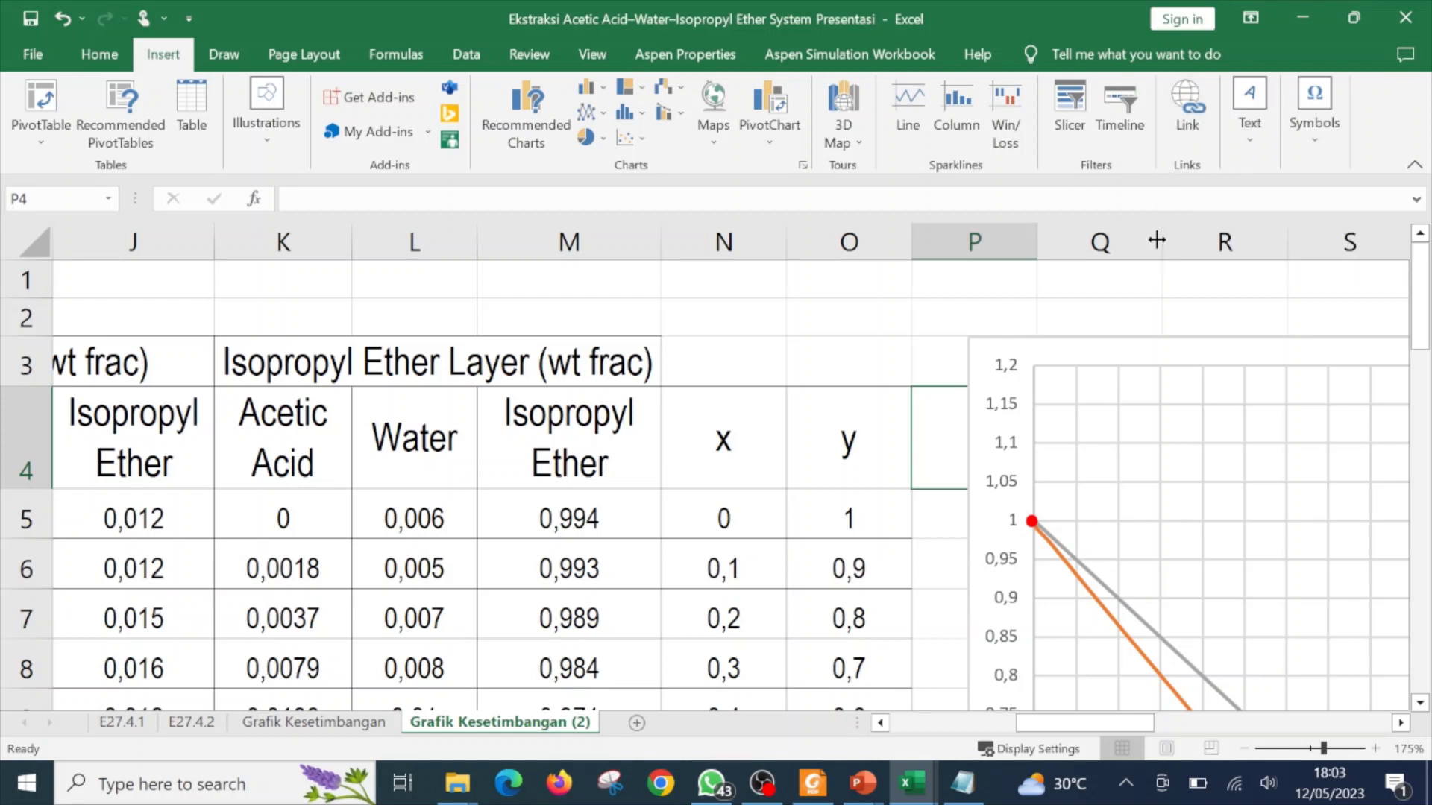
pyautogui.click(1059, 485)
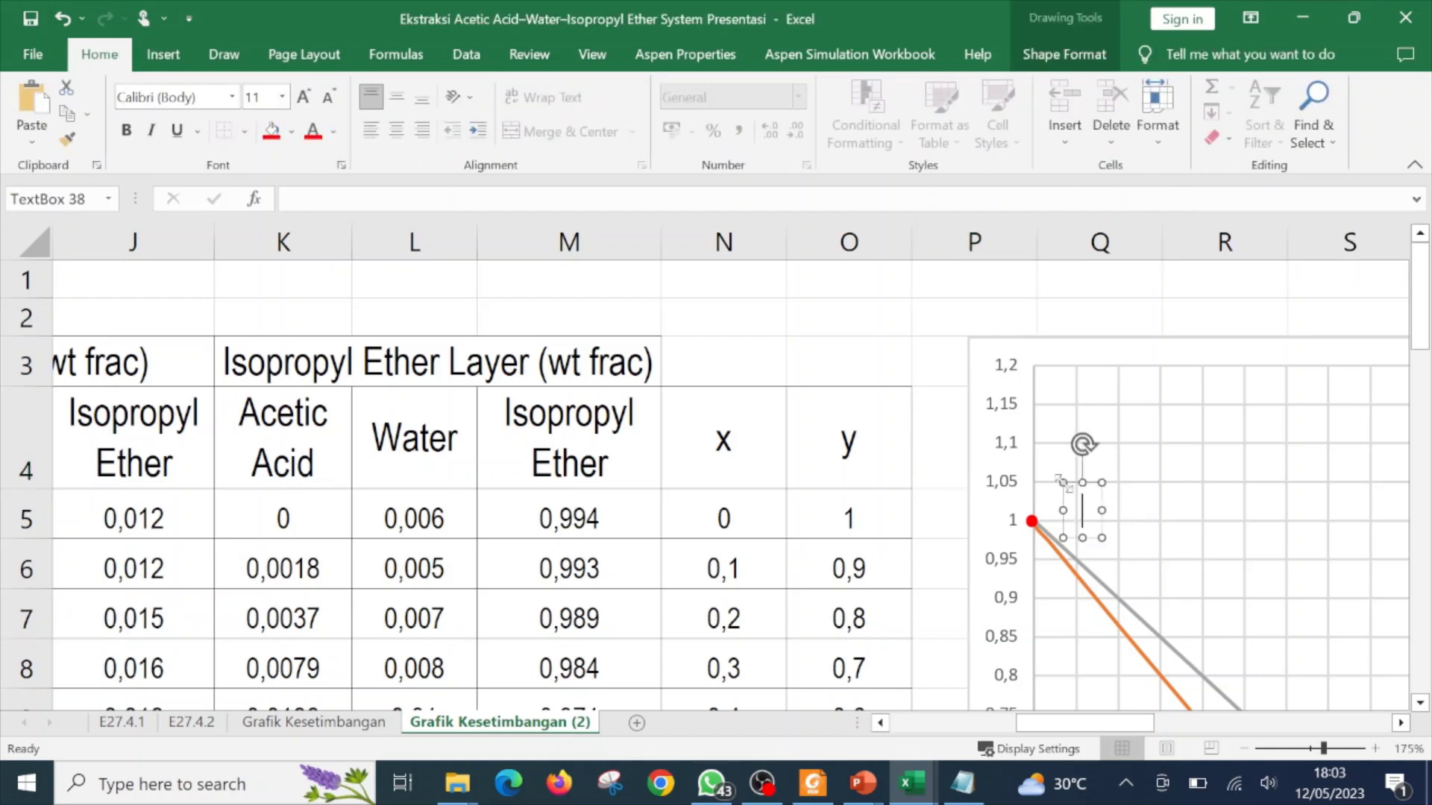
pyautogui.write('V')
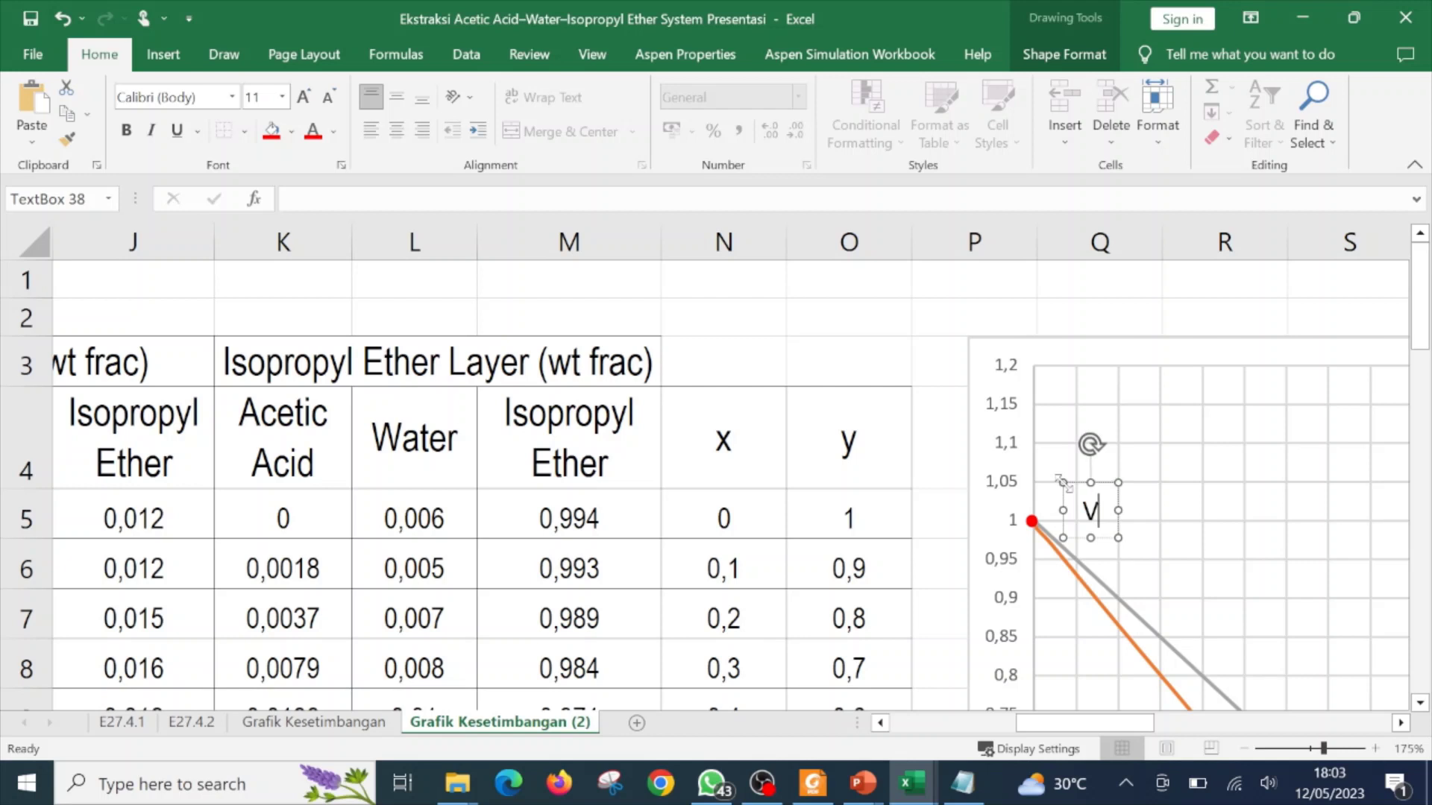
pyautogui.write('N')
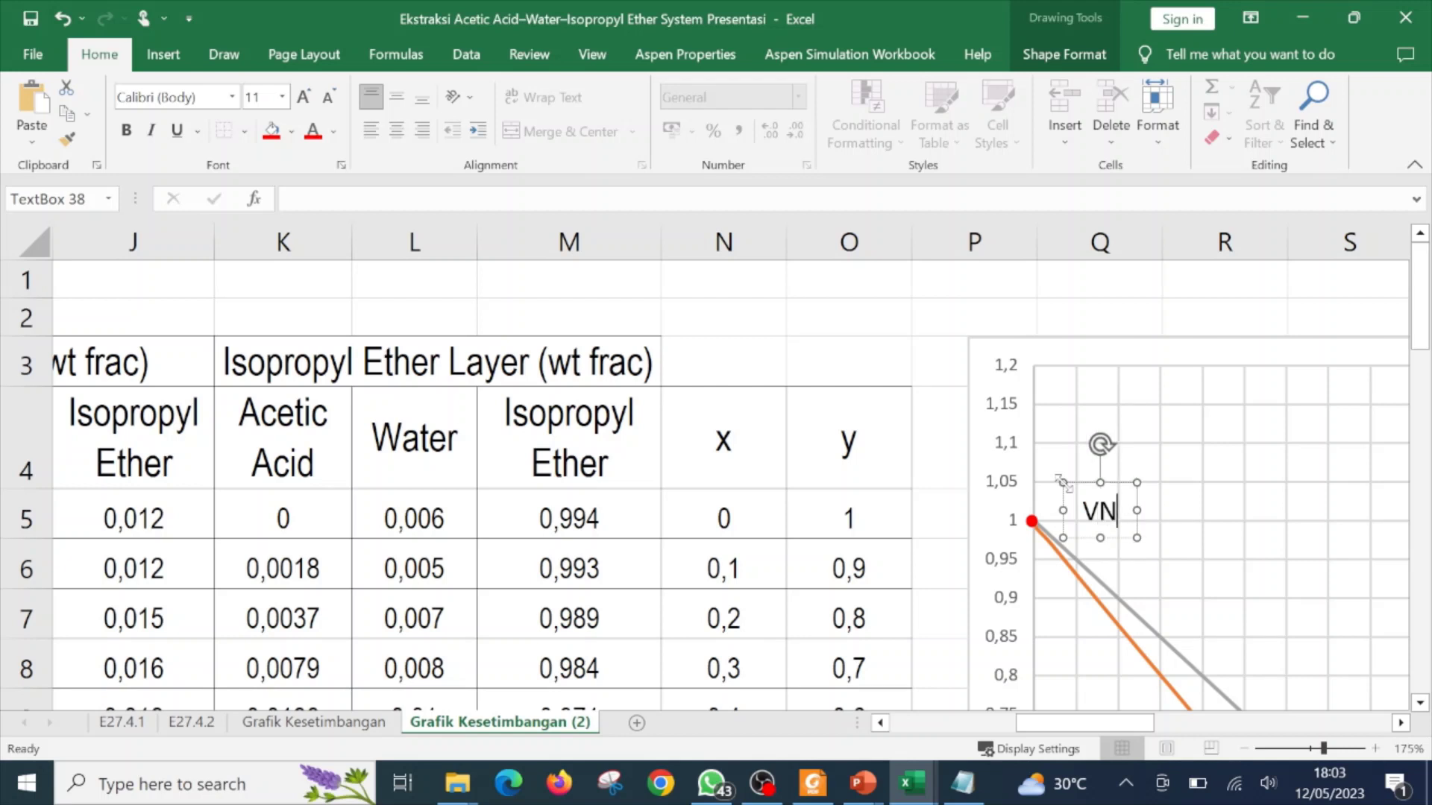
pyautogui.write('+1')
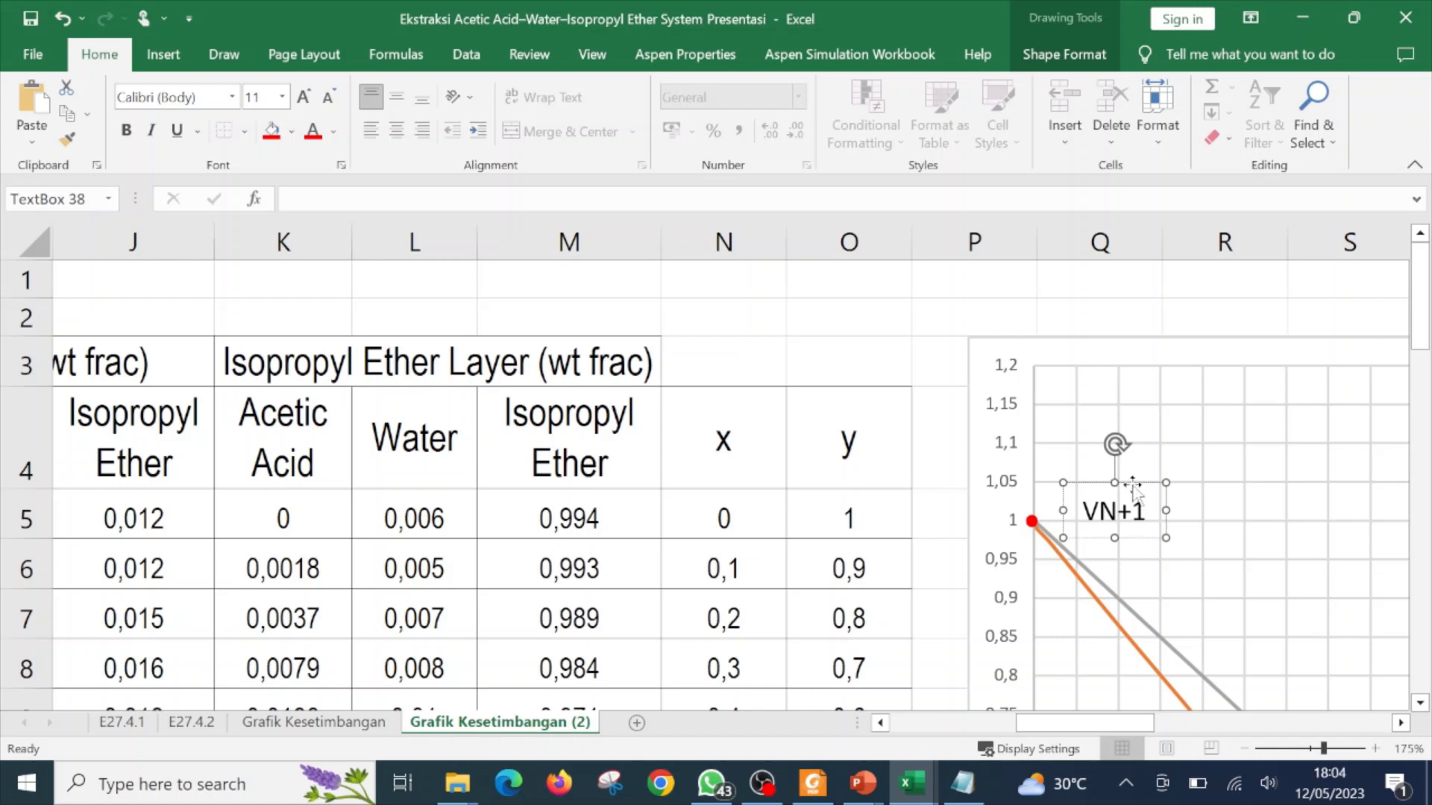
# - Reduce the VN+1 label's font size to 8 and move it right beside the red solvent point
pyautogui.click(328, 97)
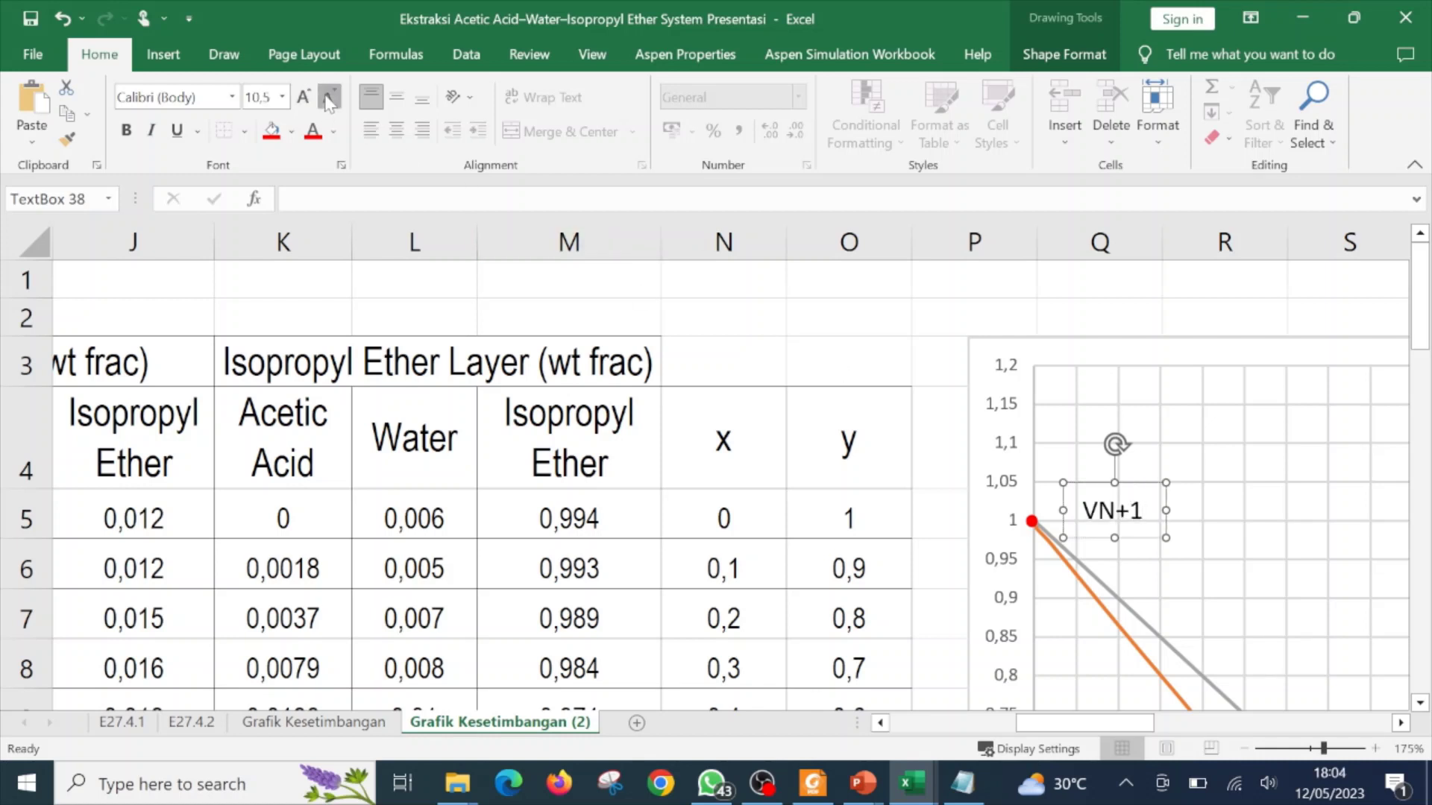
pyautogui.click(328, 97)
pyautogui.click(328, 97)
pyautogui.click(328, 96)
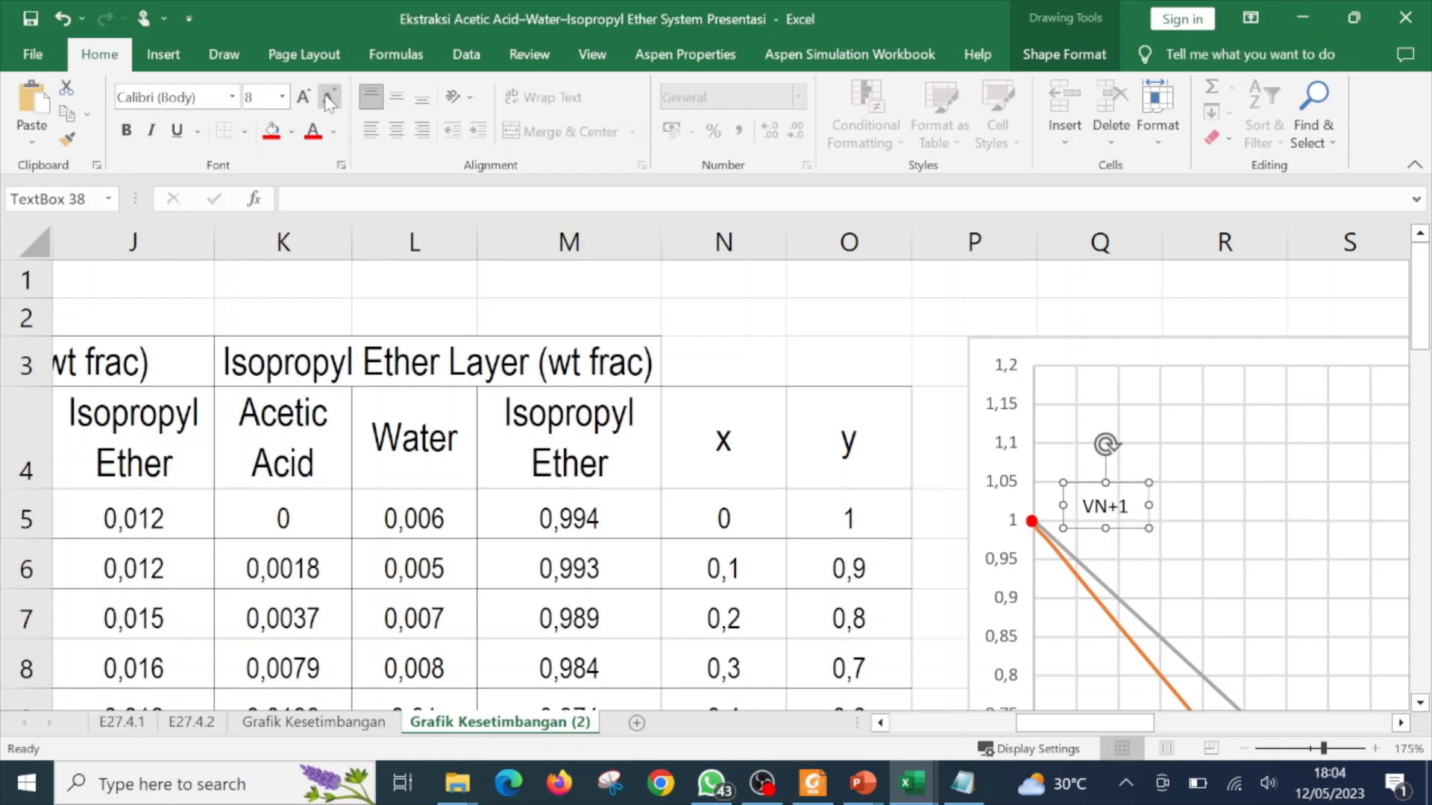
pyautogui.moveTo(1133, 485); pyautogui.dragTo(1090, 493)
pyautogui.click(1196, 507)
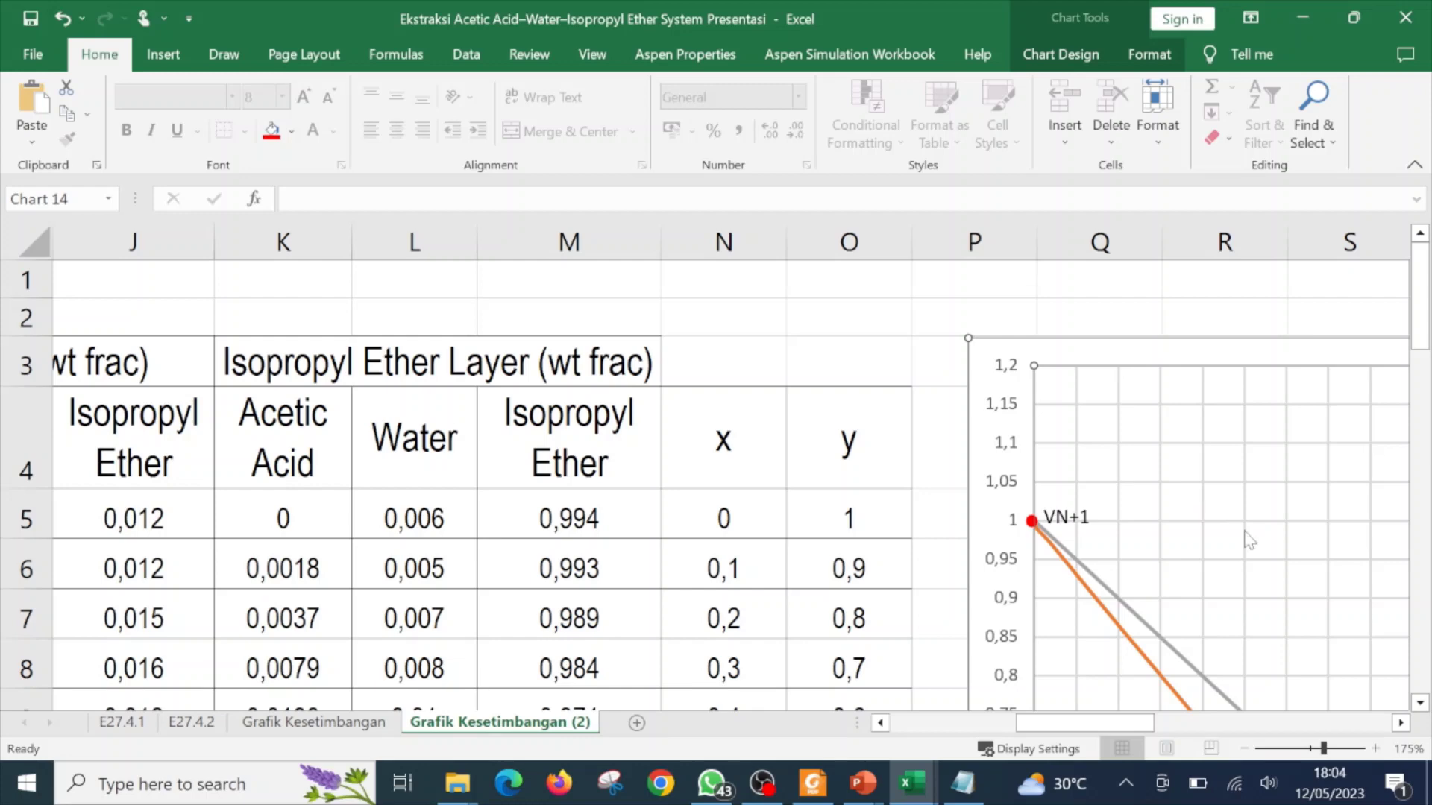
# - Review the V1 procedure, the given stream values and the stage diagram to determine how to locate LN
pyautogui.scroll(-9, 555, 591)
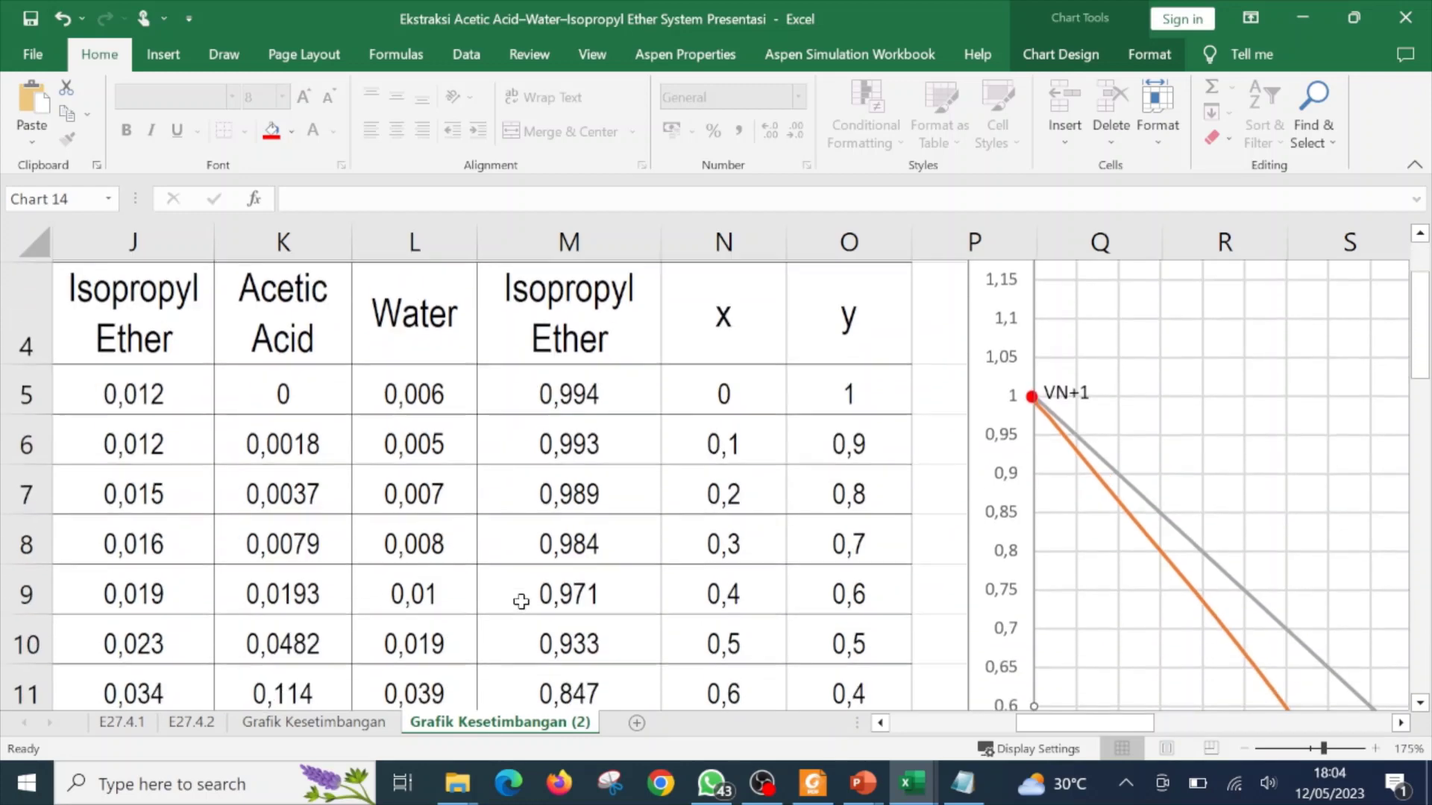
pyautogui.scroll(-4, 519, 608)
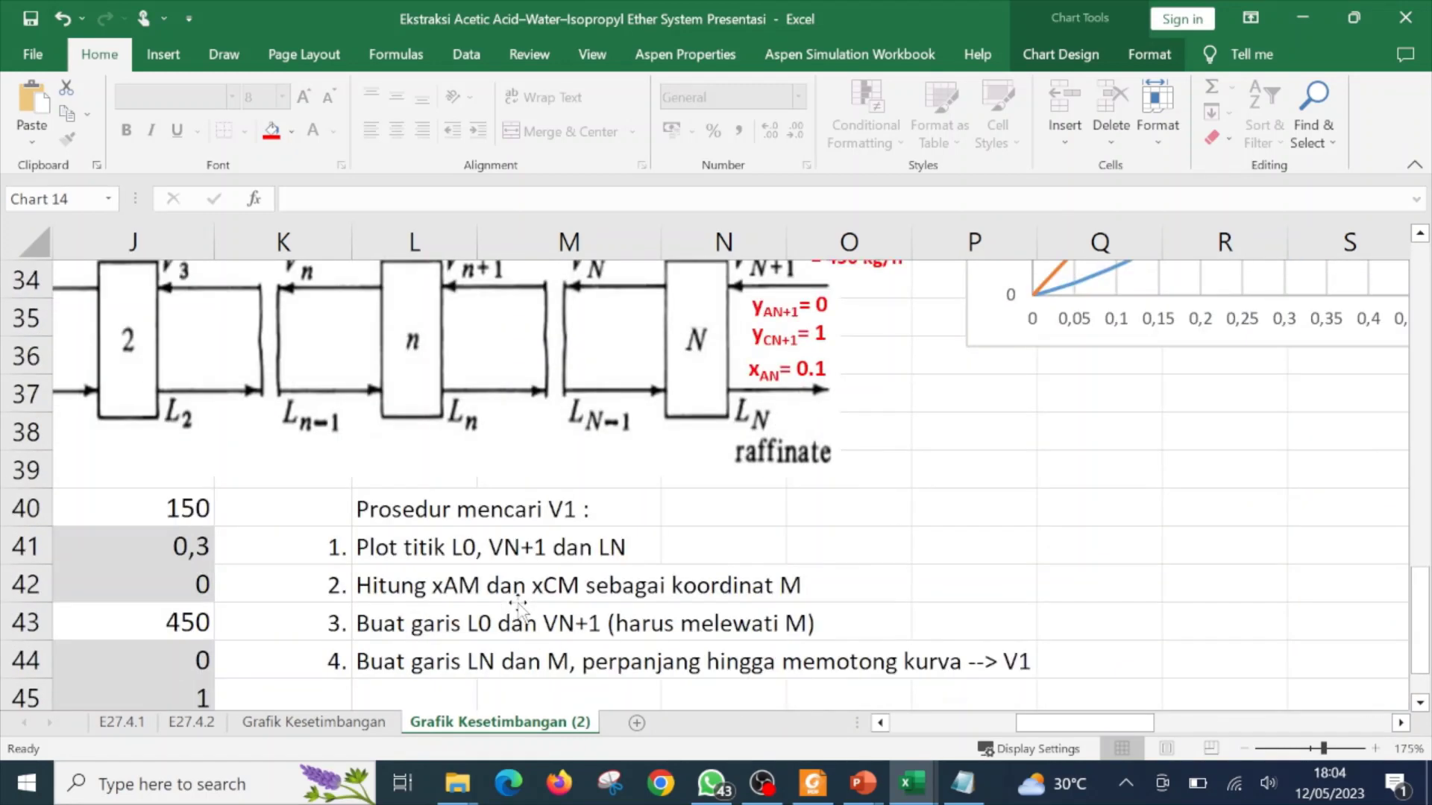
pyautogui.scroll(1, 518, 607)
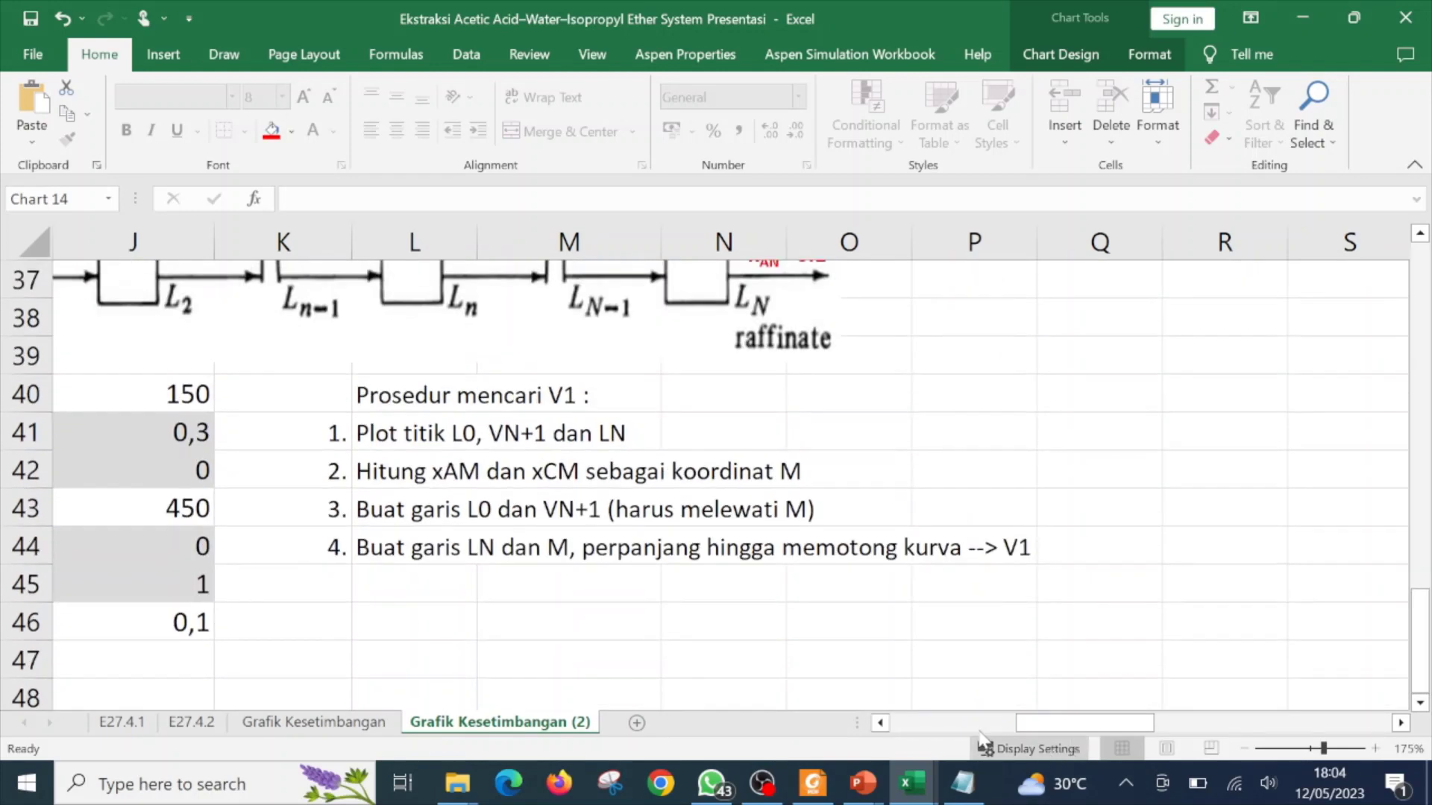
pyautogui.click(881, 723)
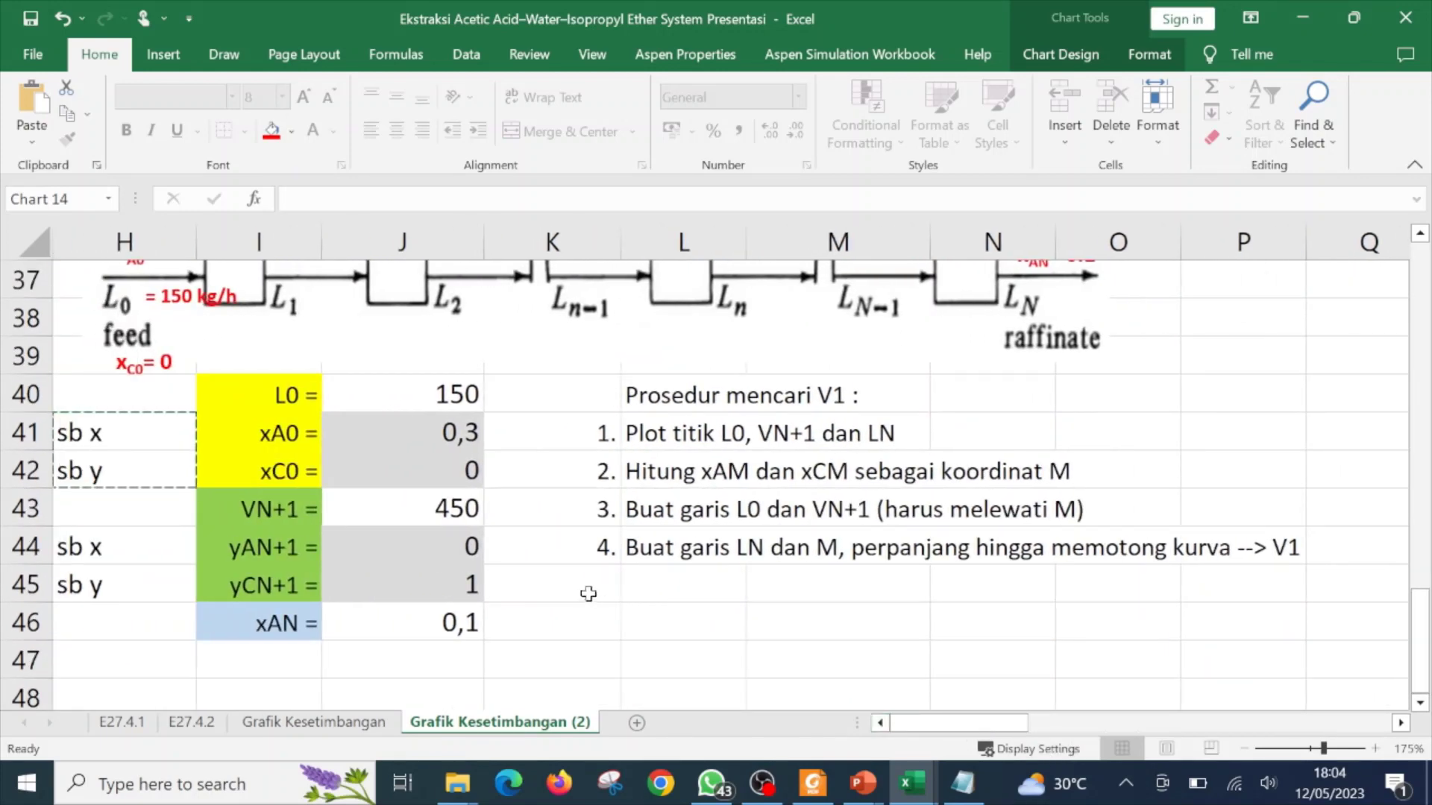
pyautogui.scroll(2, 597, 593)
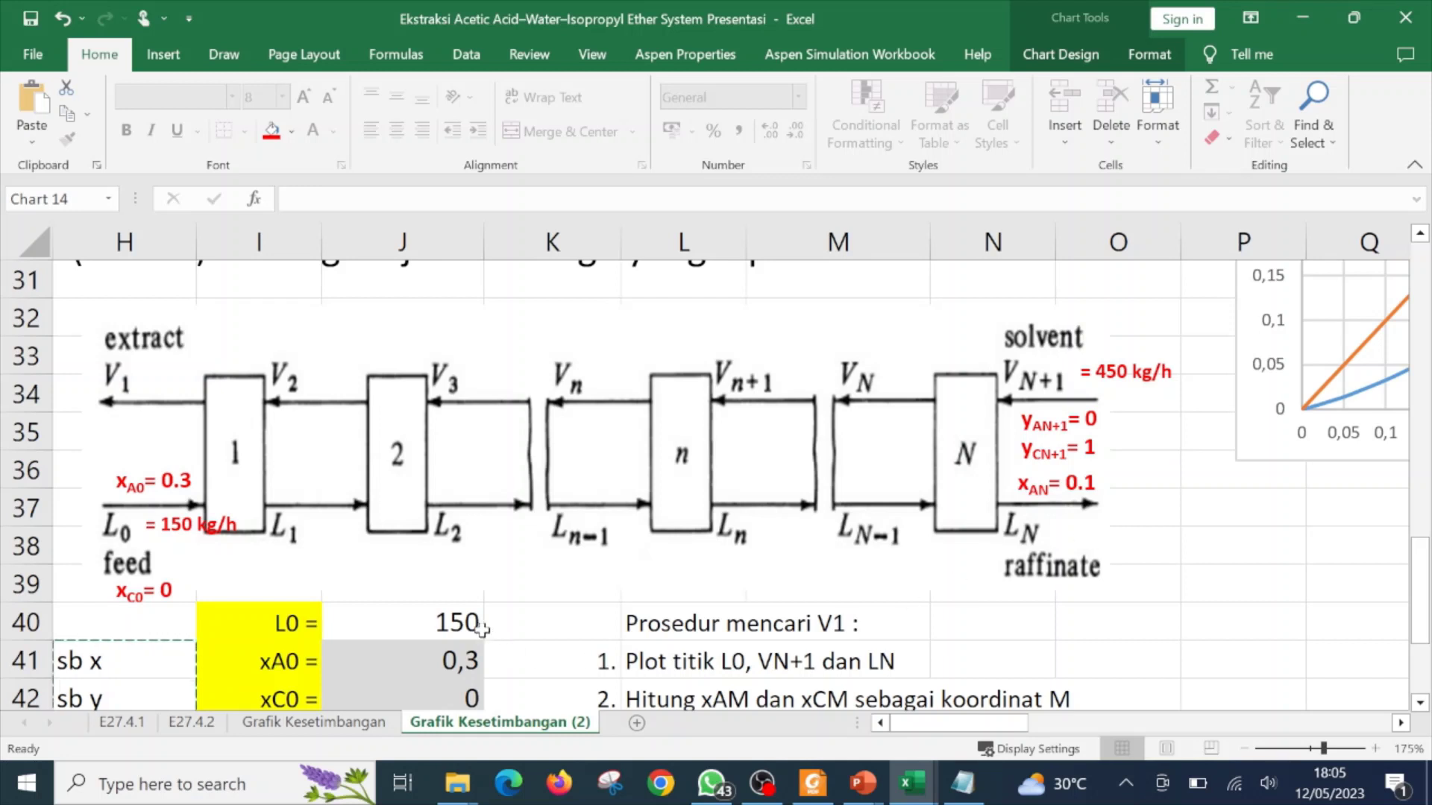
pyautogui.scroll(-2, 474, 630)
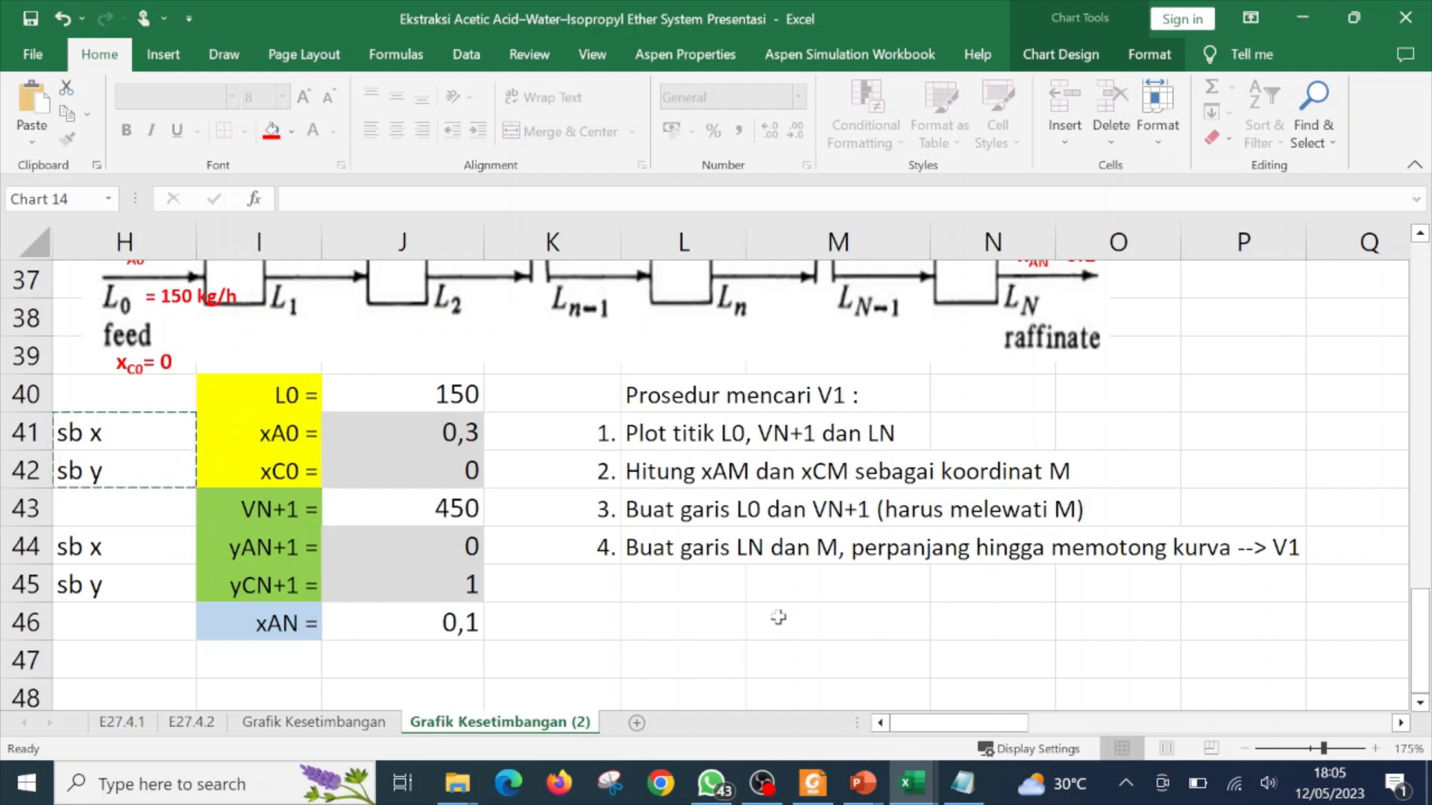
# - Place another spare red dot on the upper chart's blue curve at x = 0,1 to mark the raffinate LN
pyautogui.scroll(8, 1276, 552)
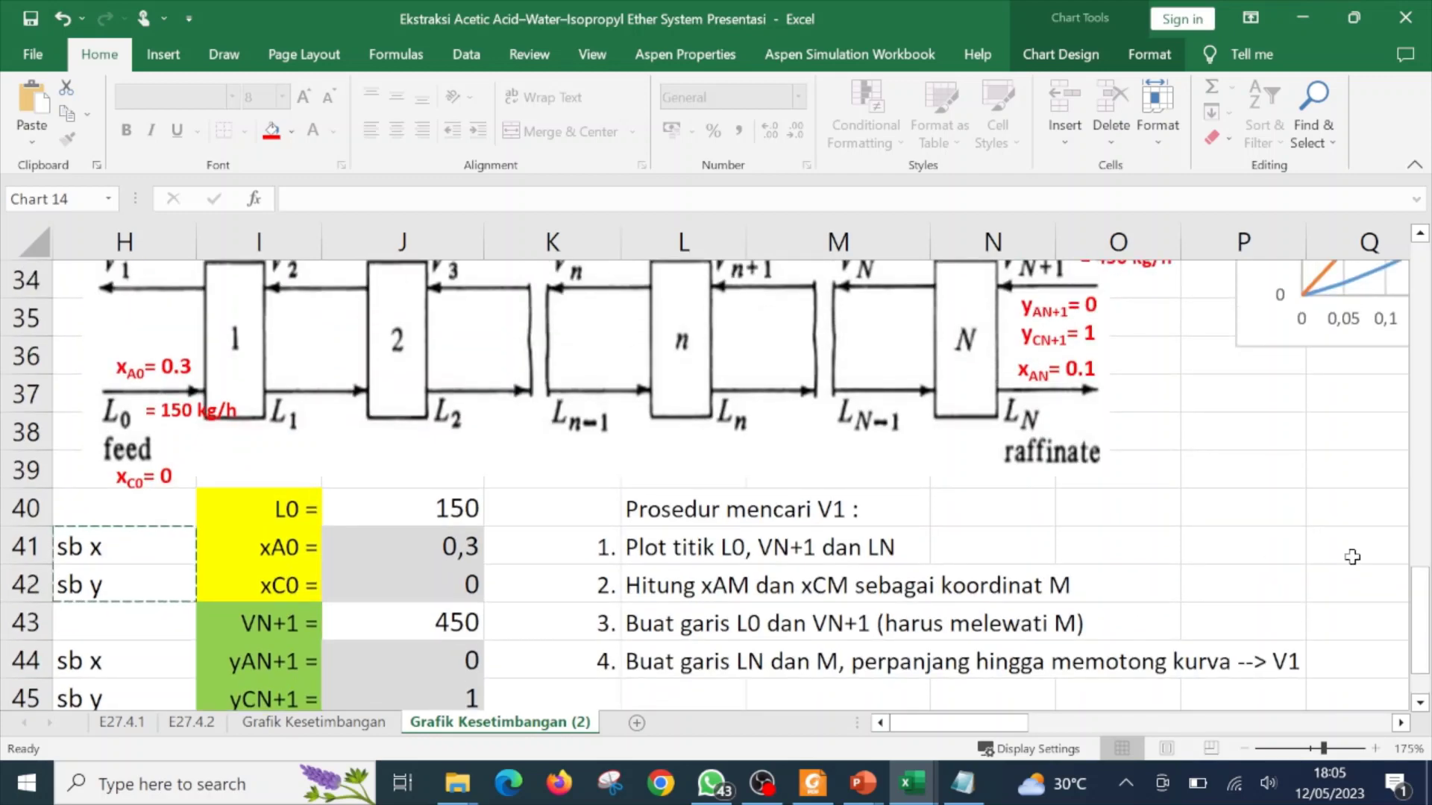
pyautogui.click(1400, 723)
pyautogui.scroll(-1, 1096, 584)
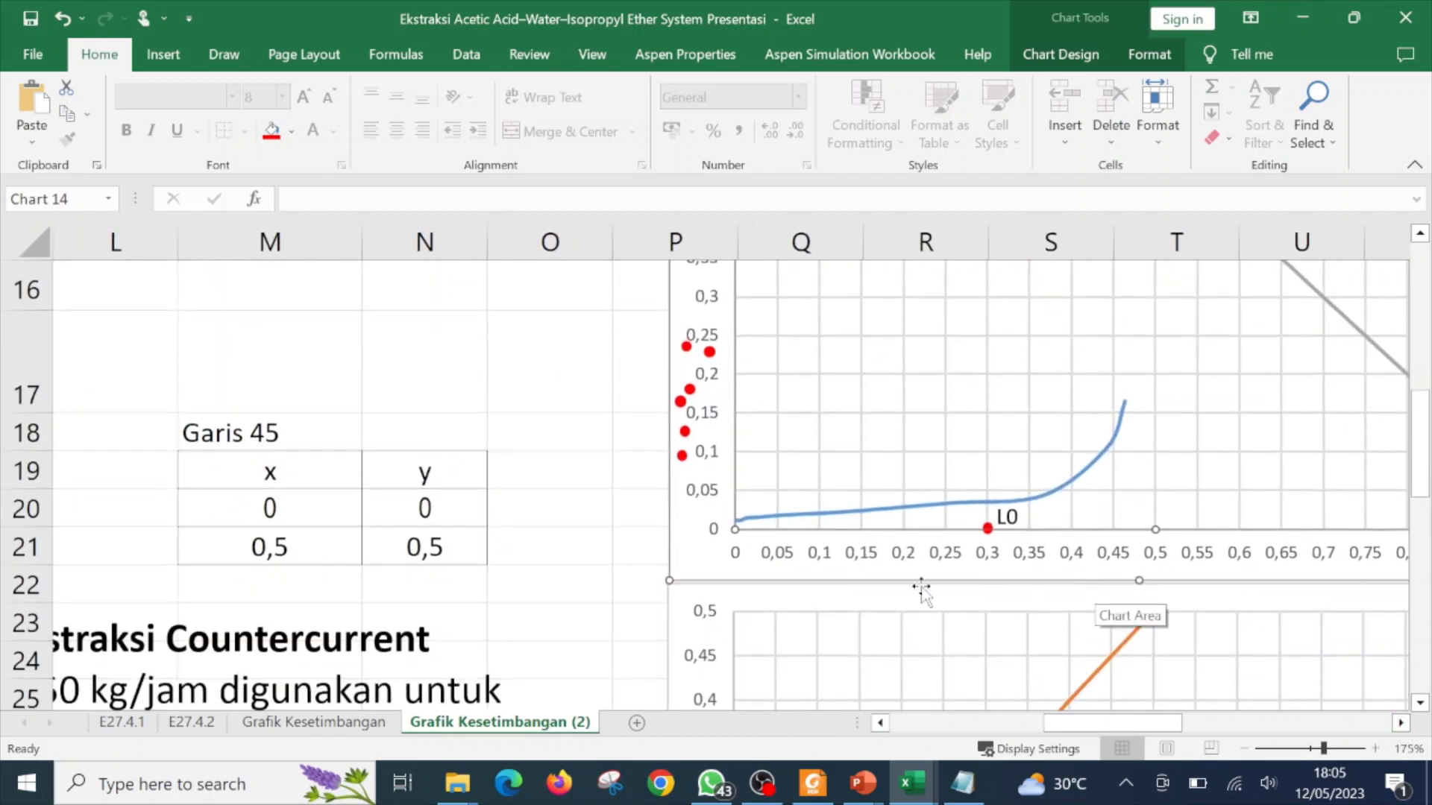
pyautogui.click(686, 346)
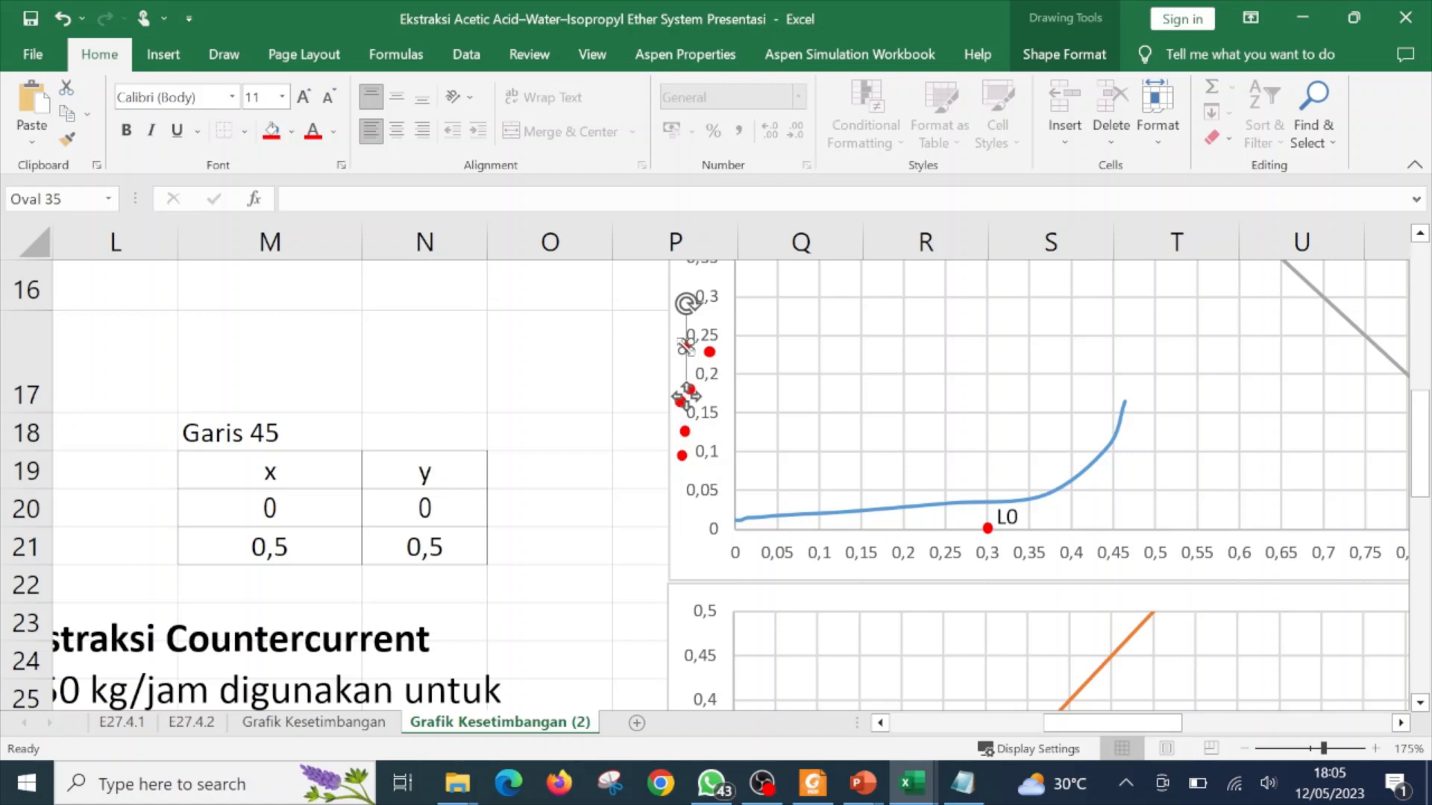
pyautogui.scroll(2, 1048, 440)
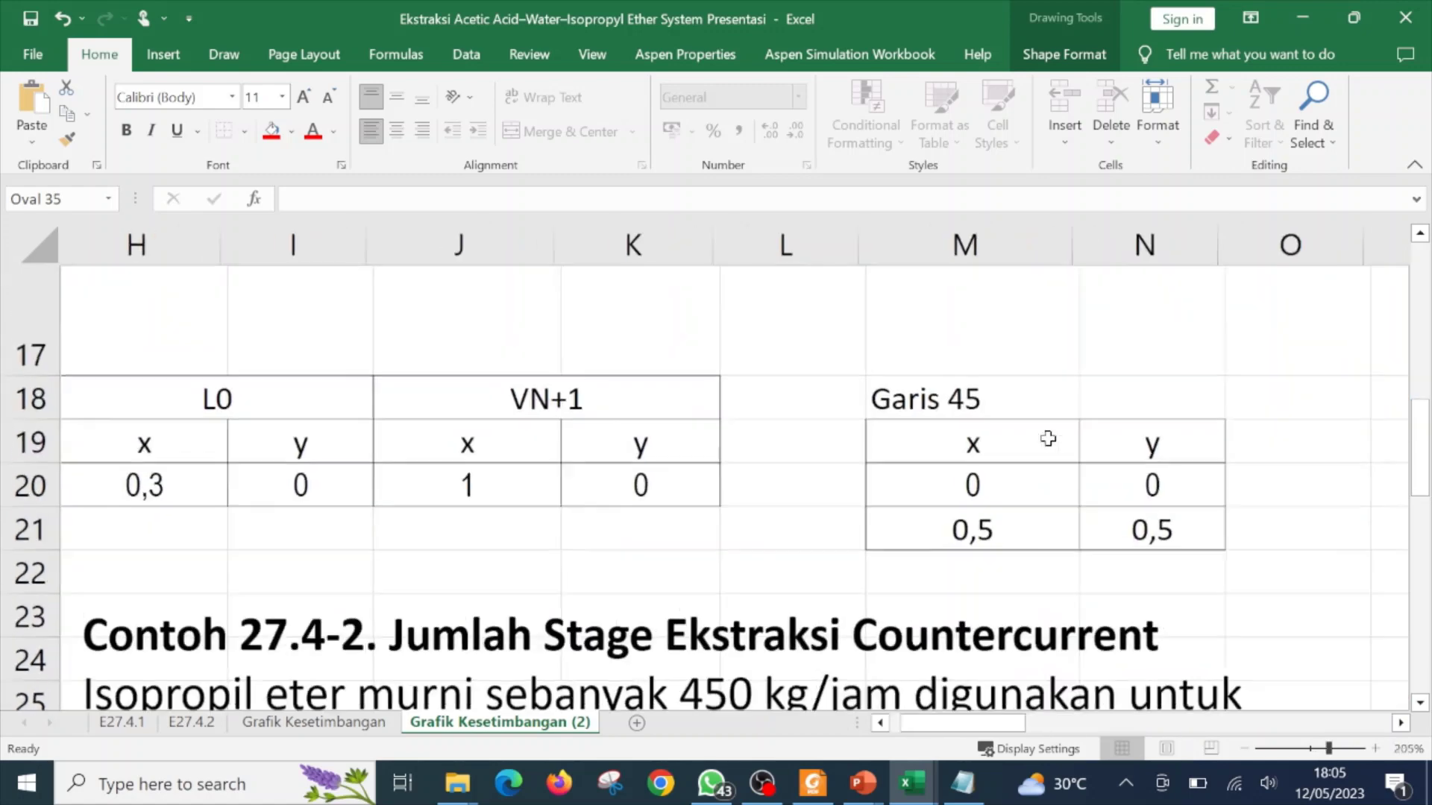
pyautogui.click(1400, 722)
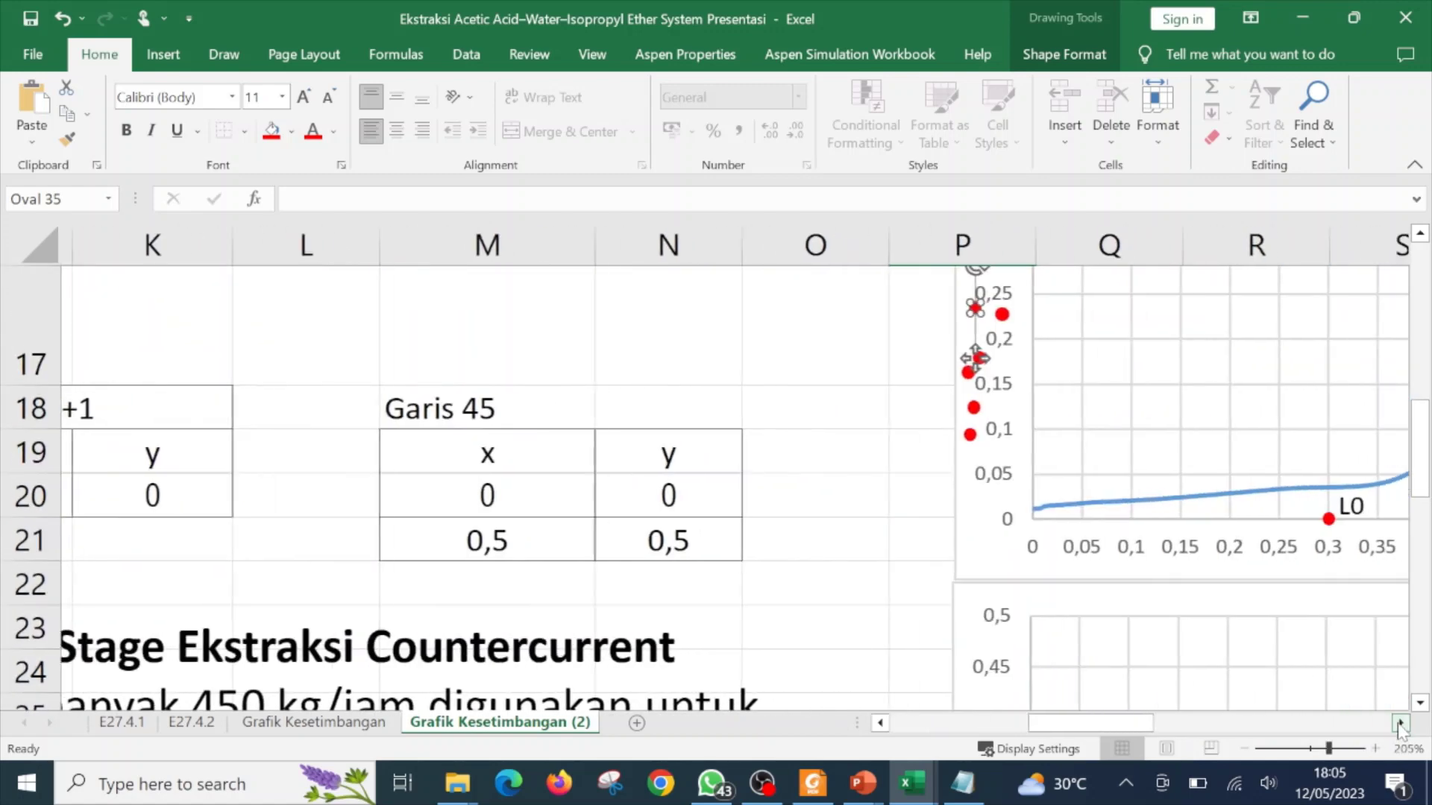
pyautogui.click(1401, 722)
pyautogui.click(1401, 722)
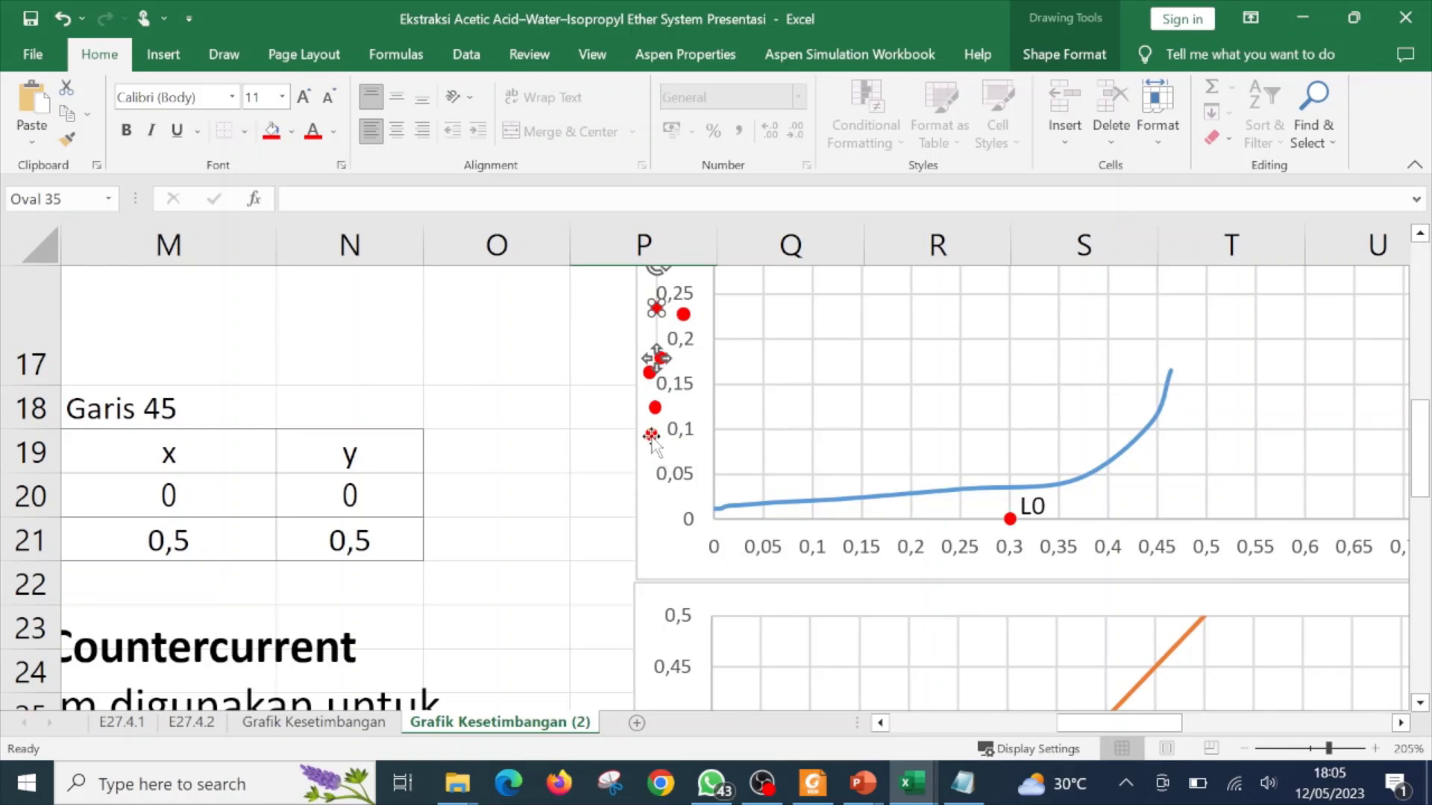
pyautogui.moveTo(651, 435); pyautogui.dragTo(813, 495)
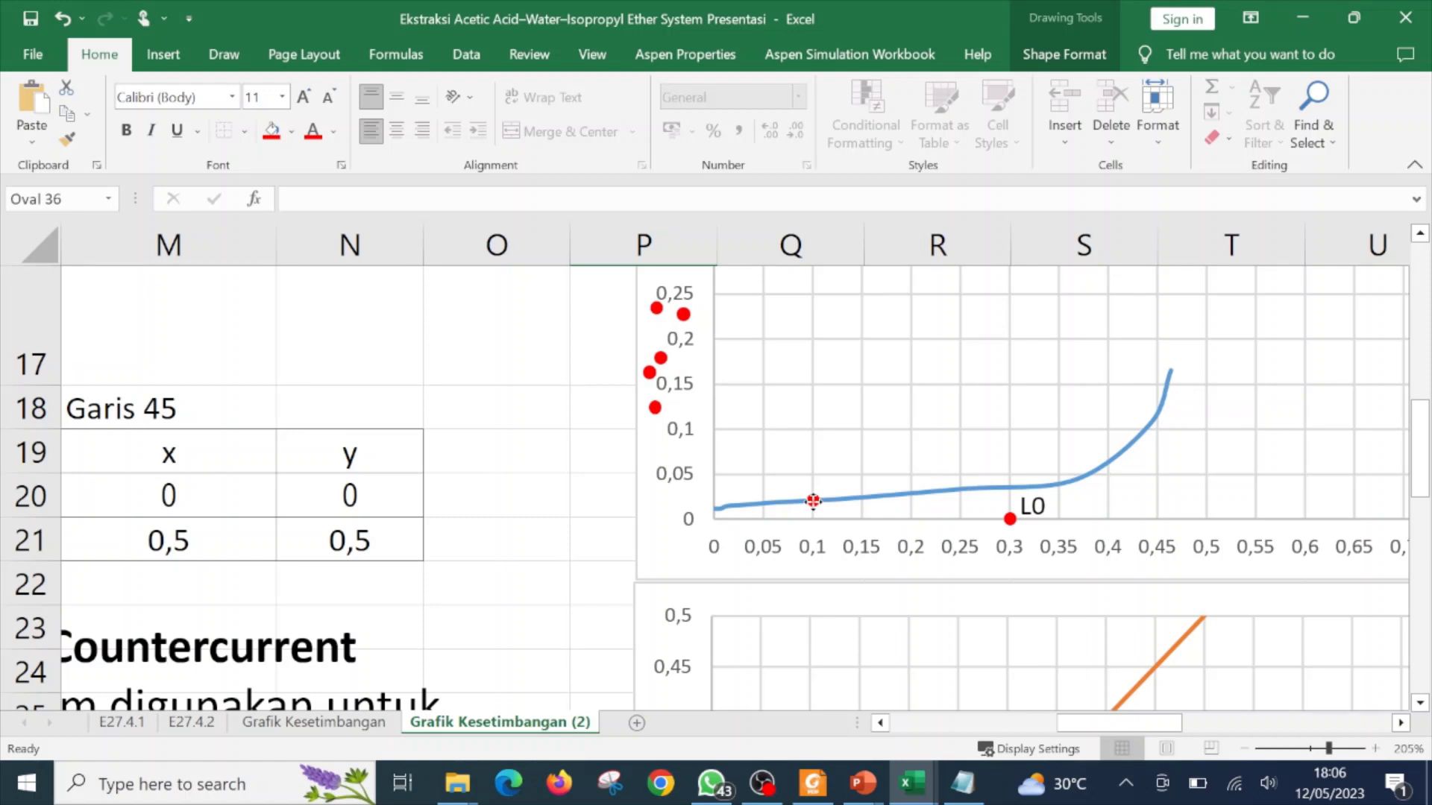
pyautogui.moveTo(813, 501); pyautogui.dragTo(813, 501)
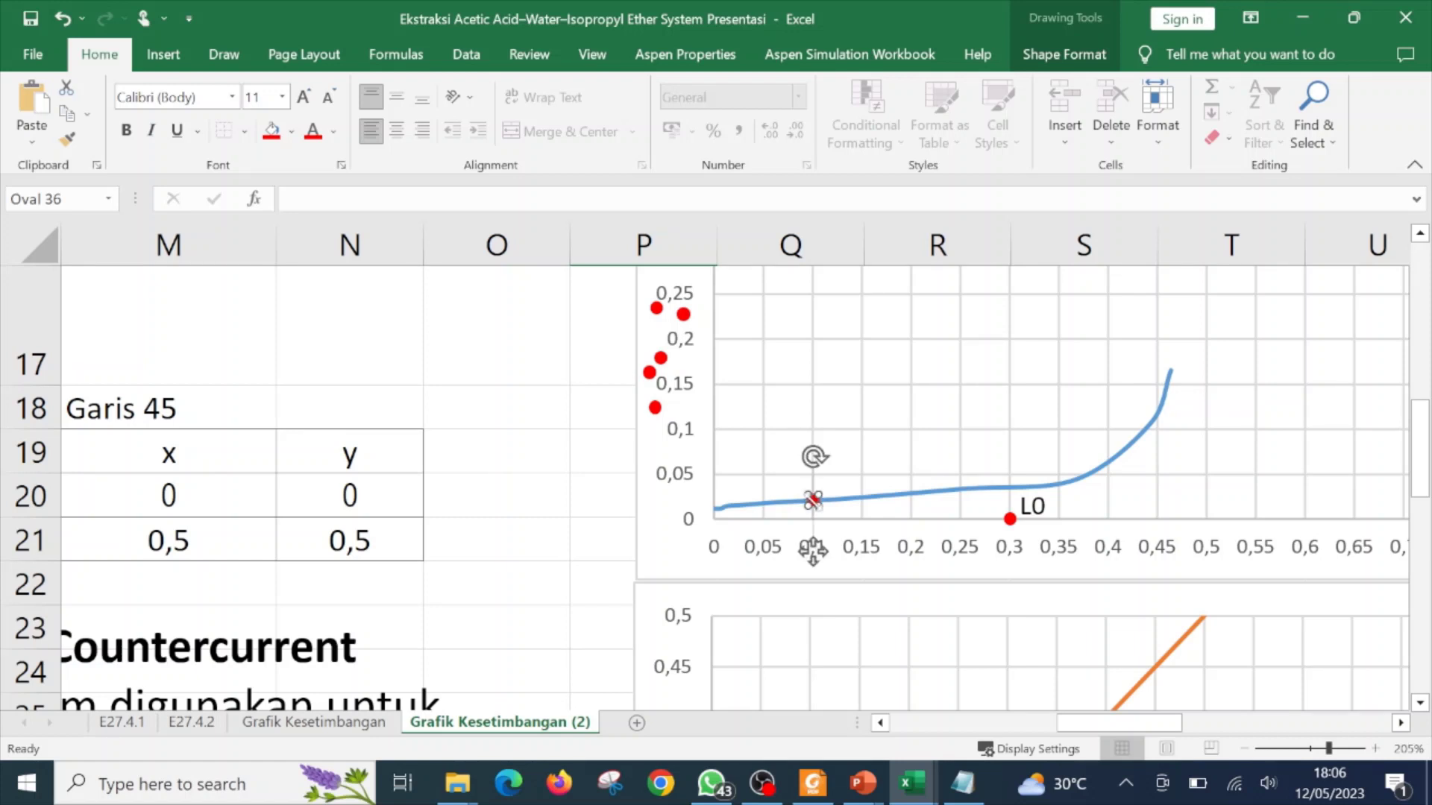
pyautogui.click(892, 571)
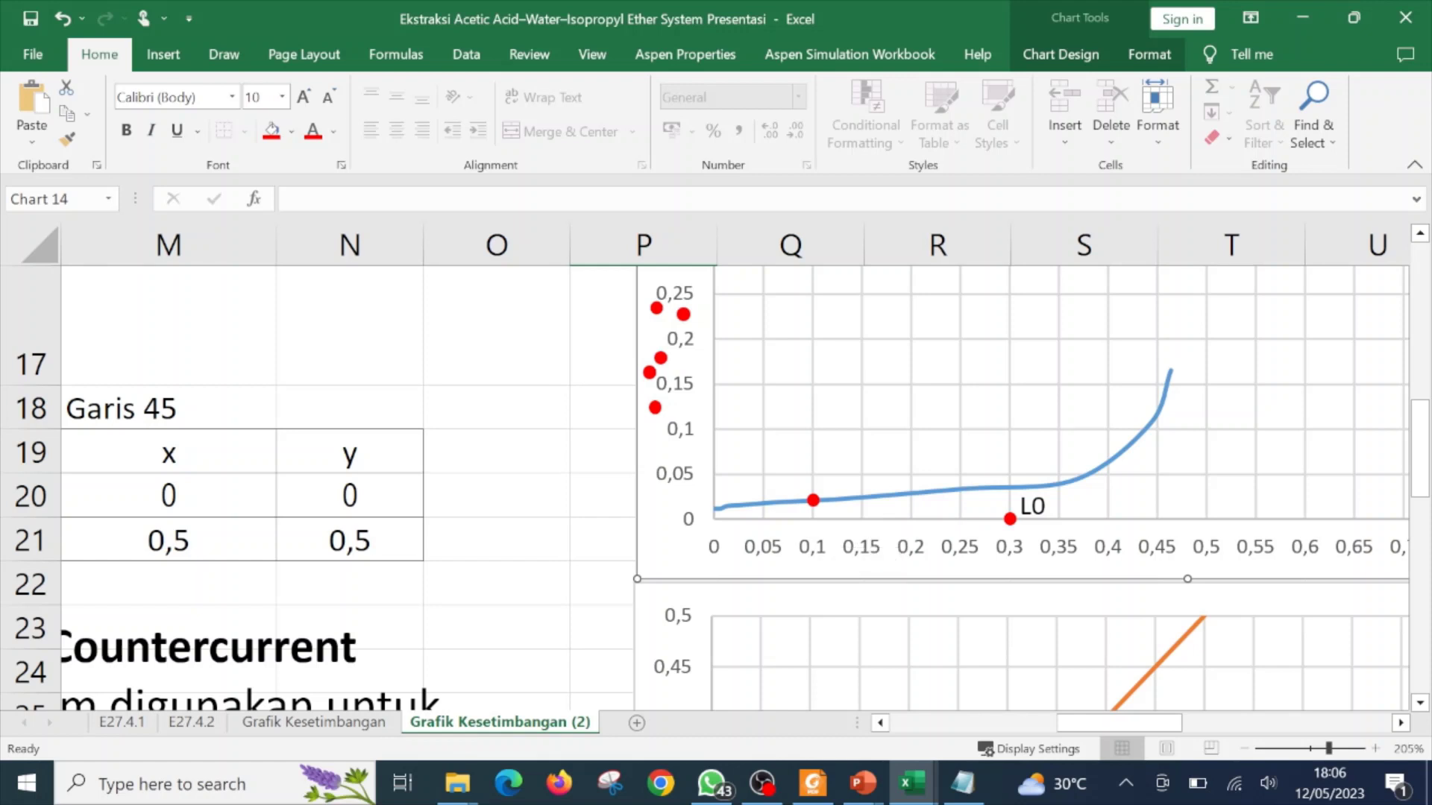
# - Duplicate the L0 label on the upper chart and place the copy just above the red dot at x = 0,1
pyautogui.click(1048, 485)
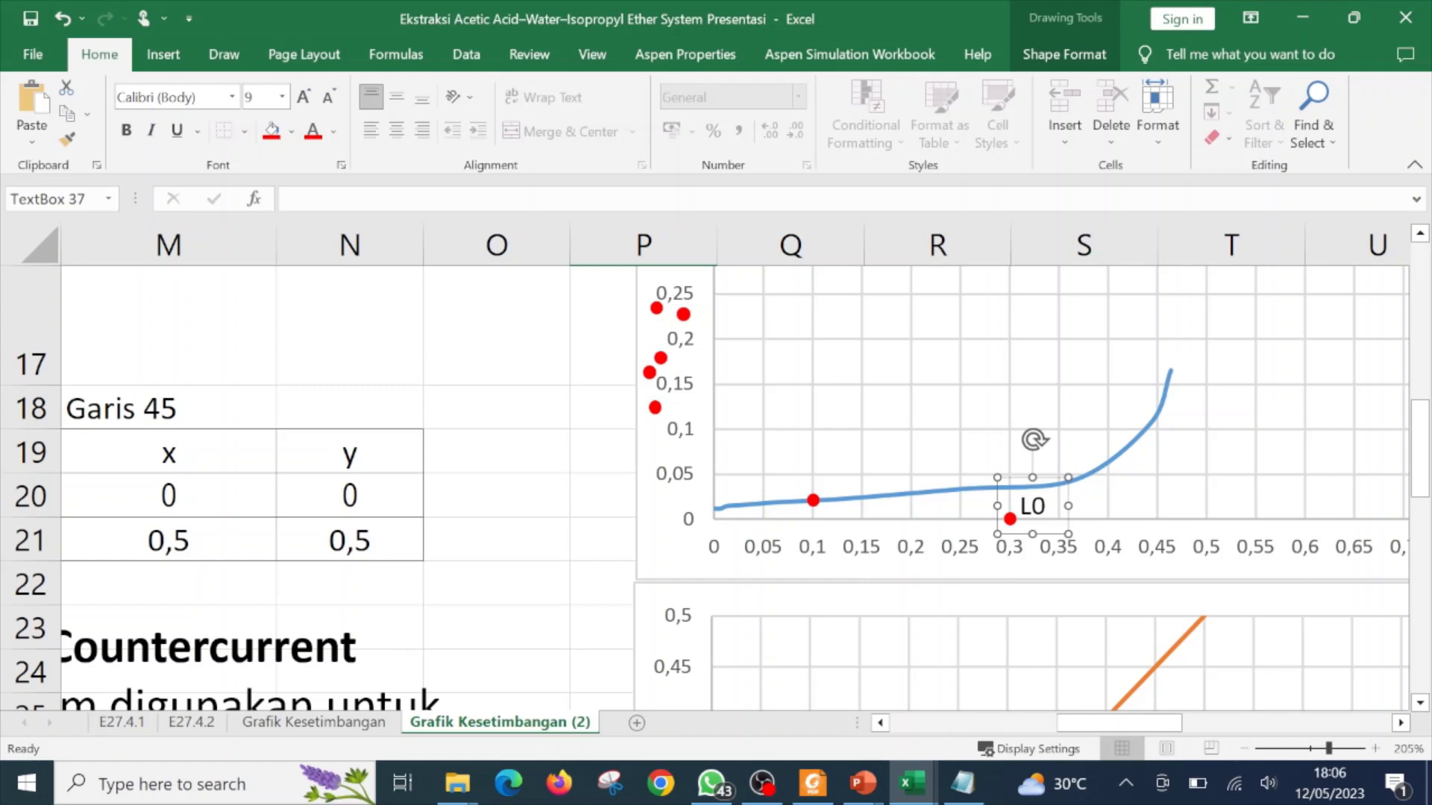
pyautogui.click(1044, 481)
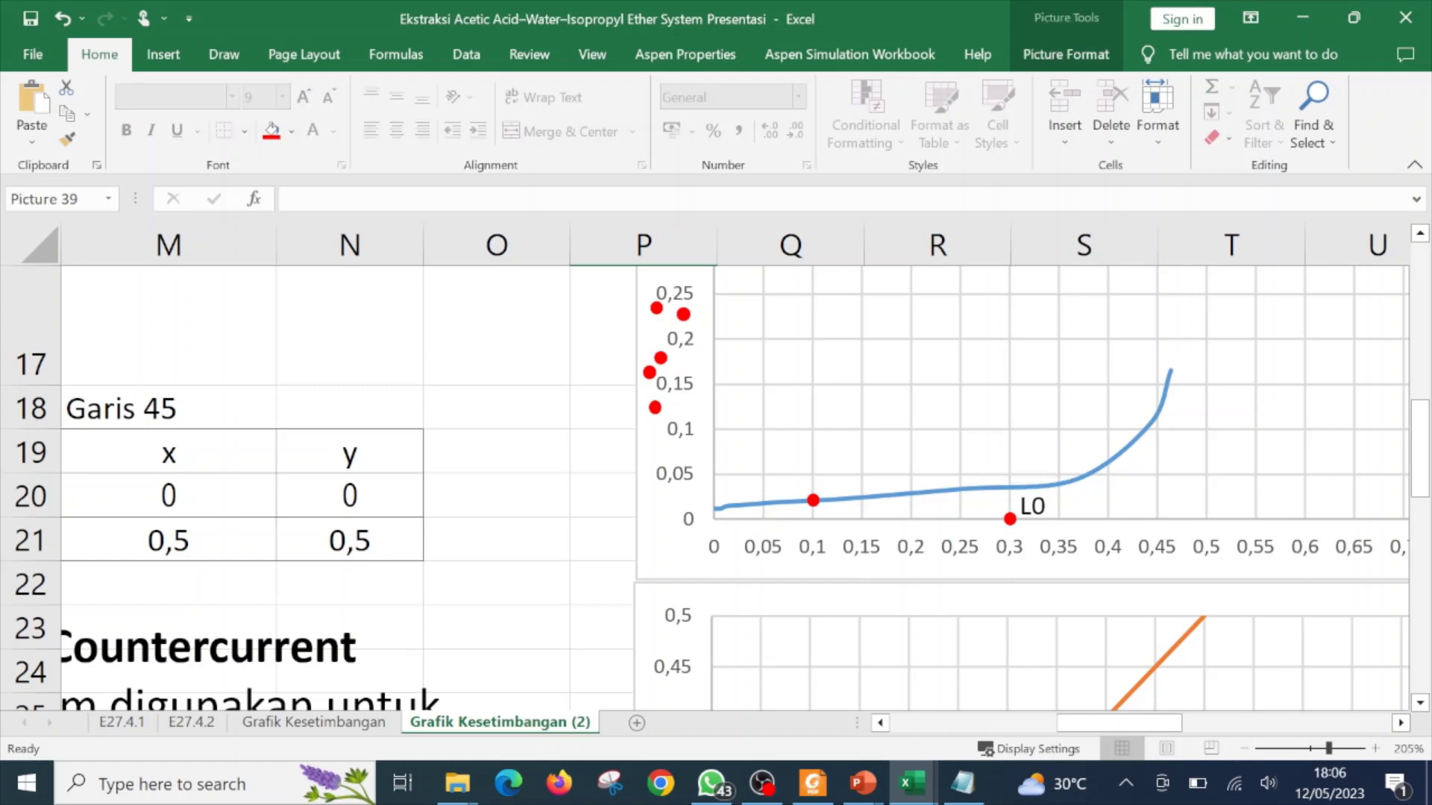
pyautogui.click(889, 449)
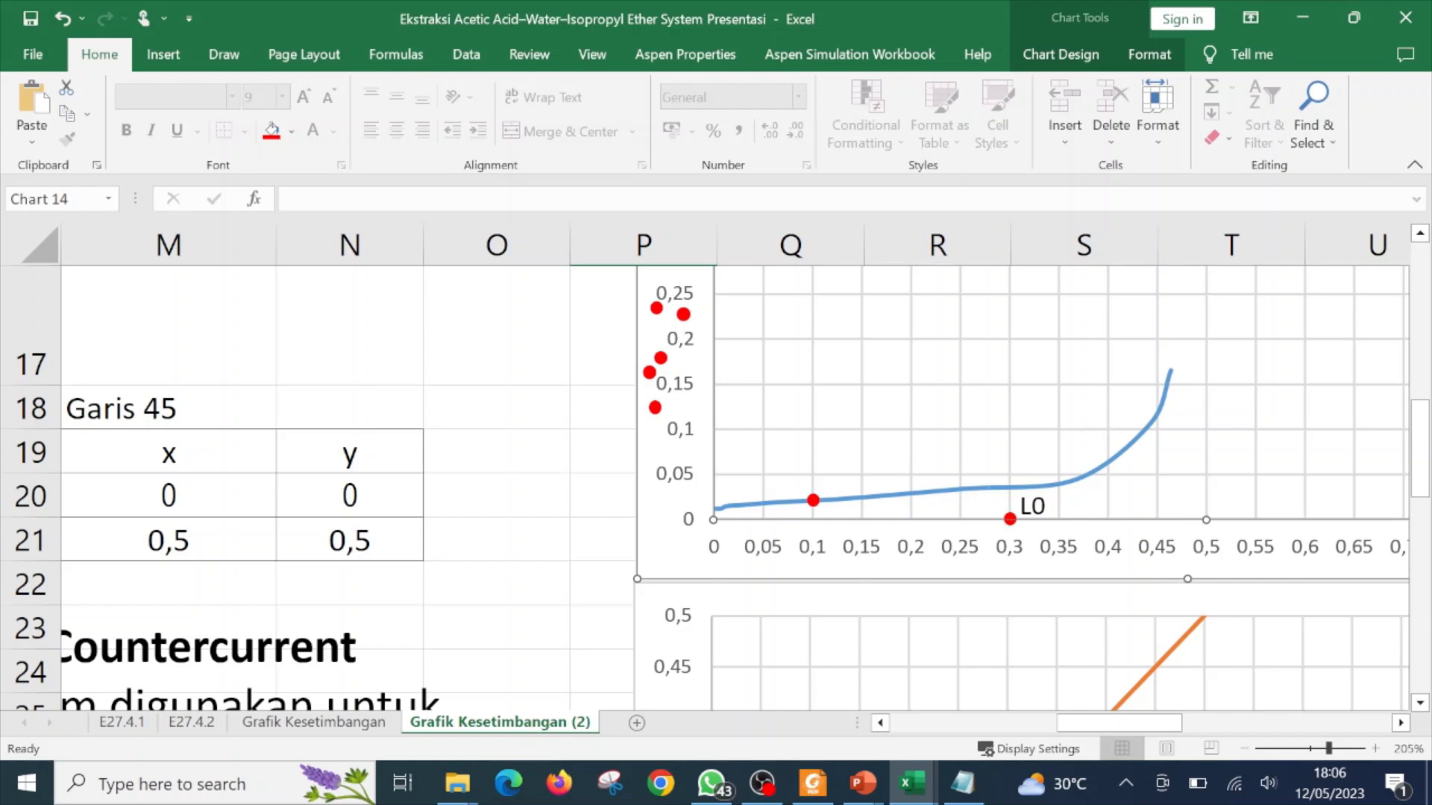
pyautogui.scroll(3, 865, 505)
pyautogui.scroll(4, 865, 505)
pyautogui.scroll(-2, 847, 498)
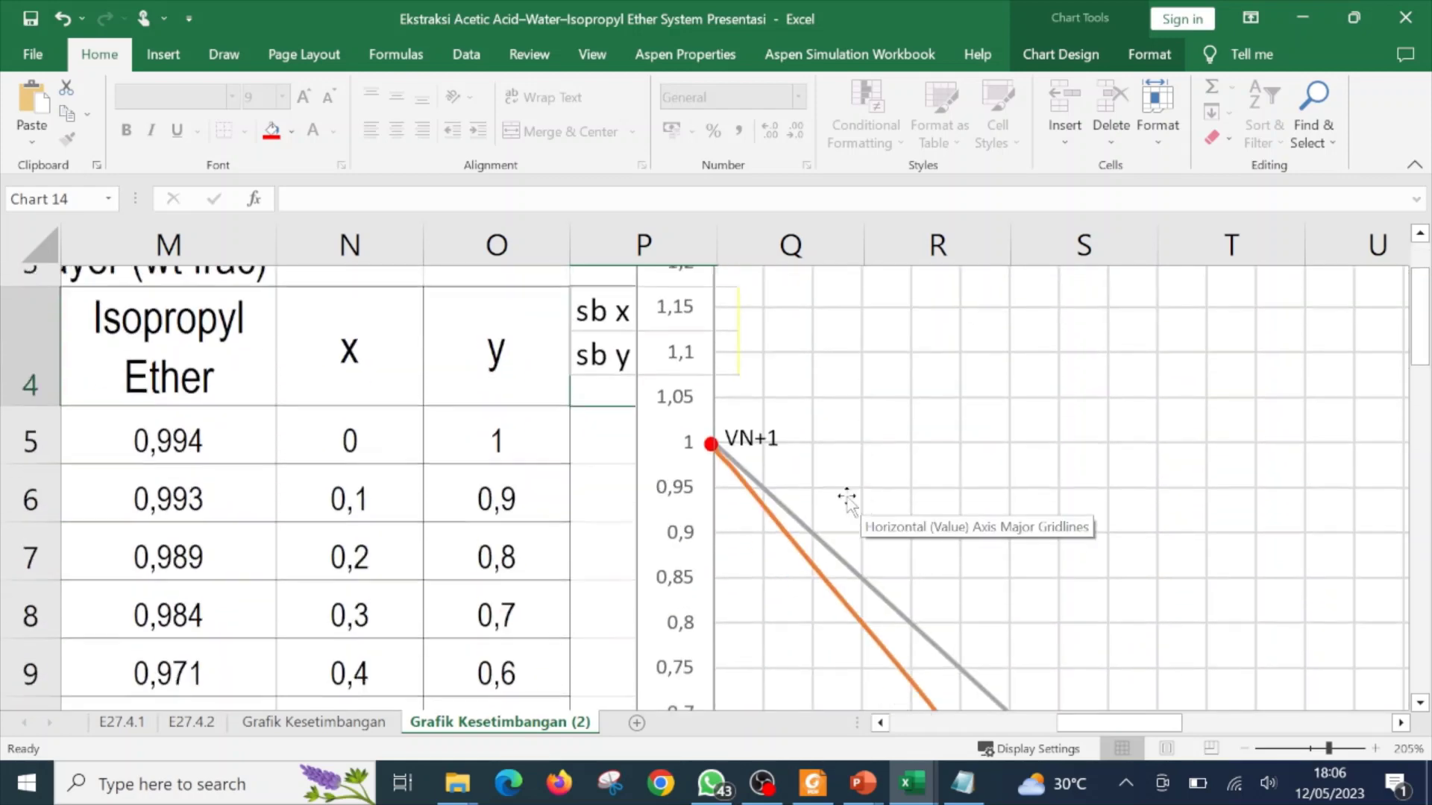
pyautogui.scroll(-5, 794, 514)
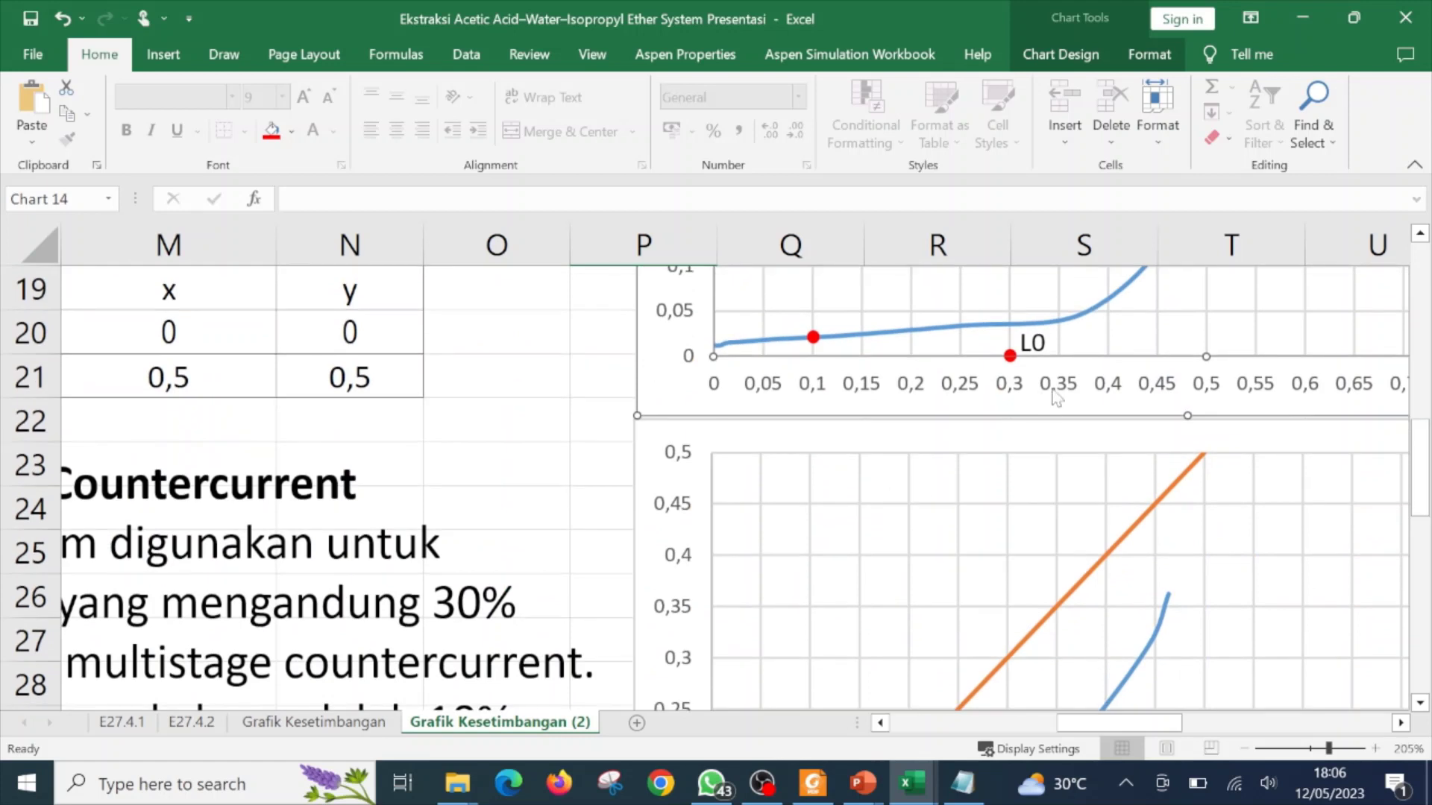
pyautogui.scroll(2, 1044, 415)
pyautogui.click(1045, 552)
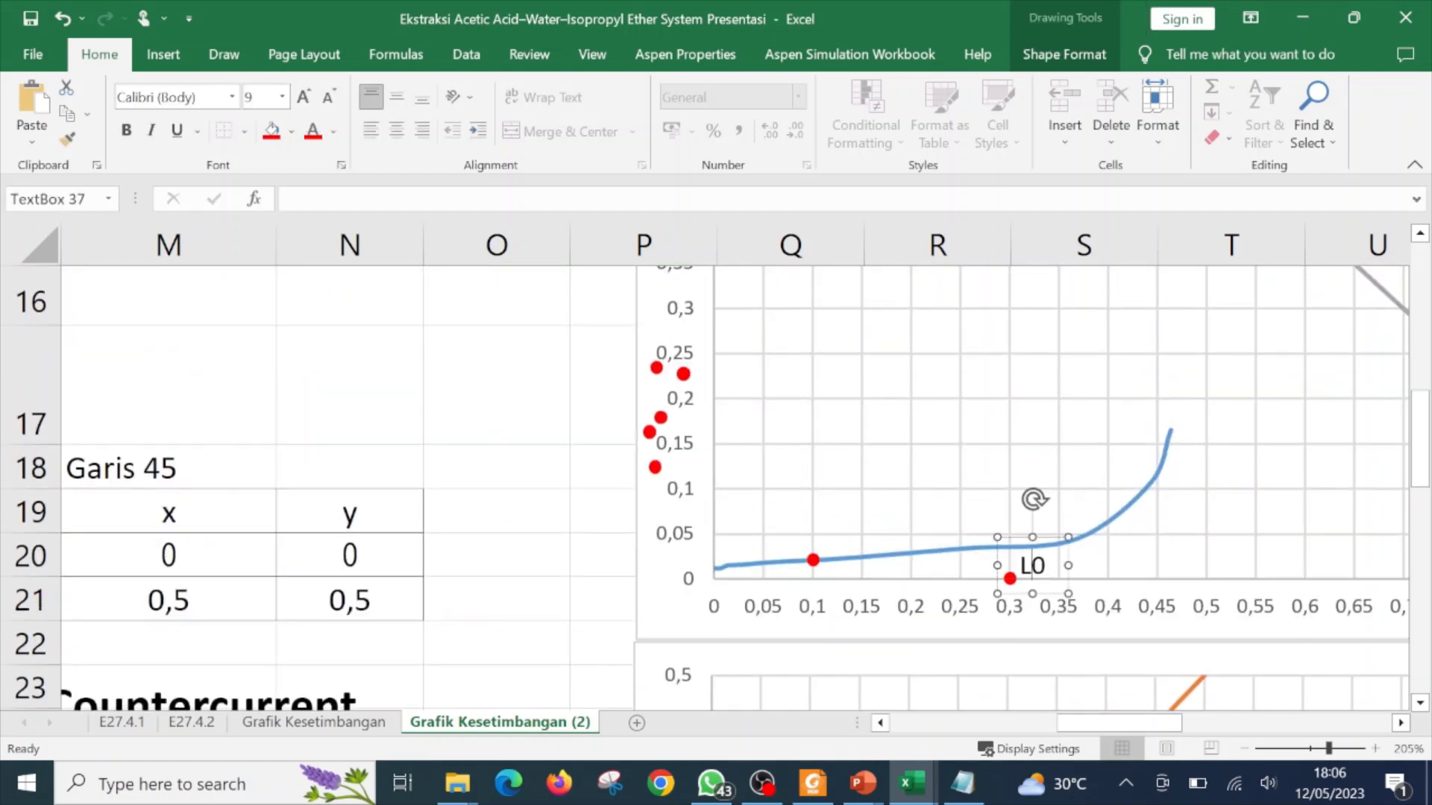
pyautogui.moveTo(1045, 540); pyautogui.dragTo(803, 520)
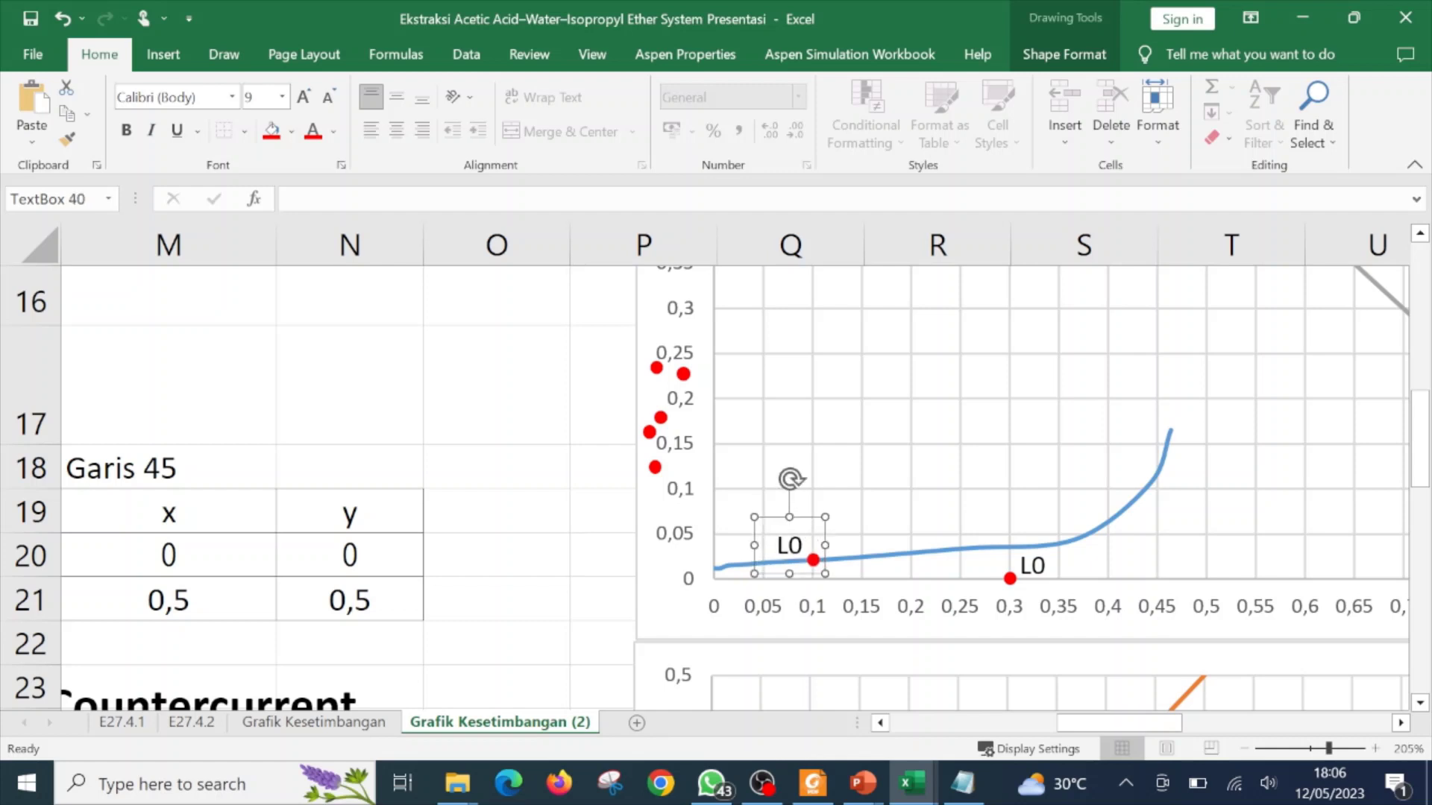
# - Change the text of the copied label near the red dot at x = 0,1 to LN
pyautogui.click(821, 545)
pyautogui.press('BackSpace')
pyautogui.write('N')
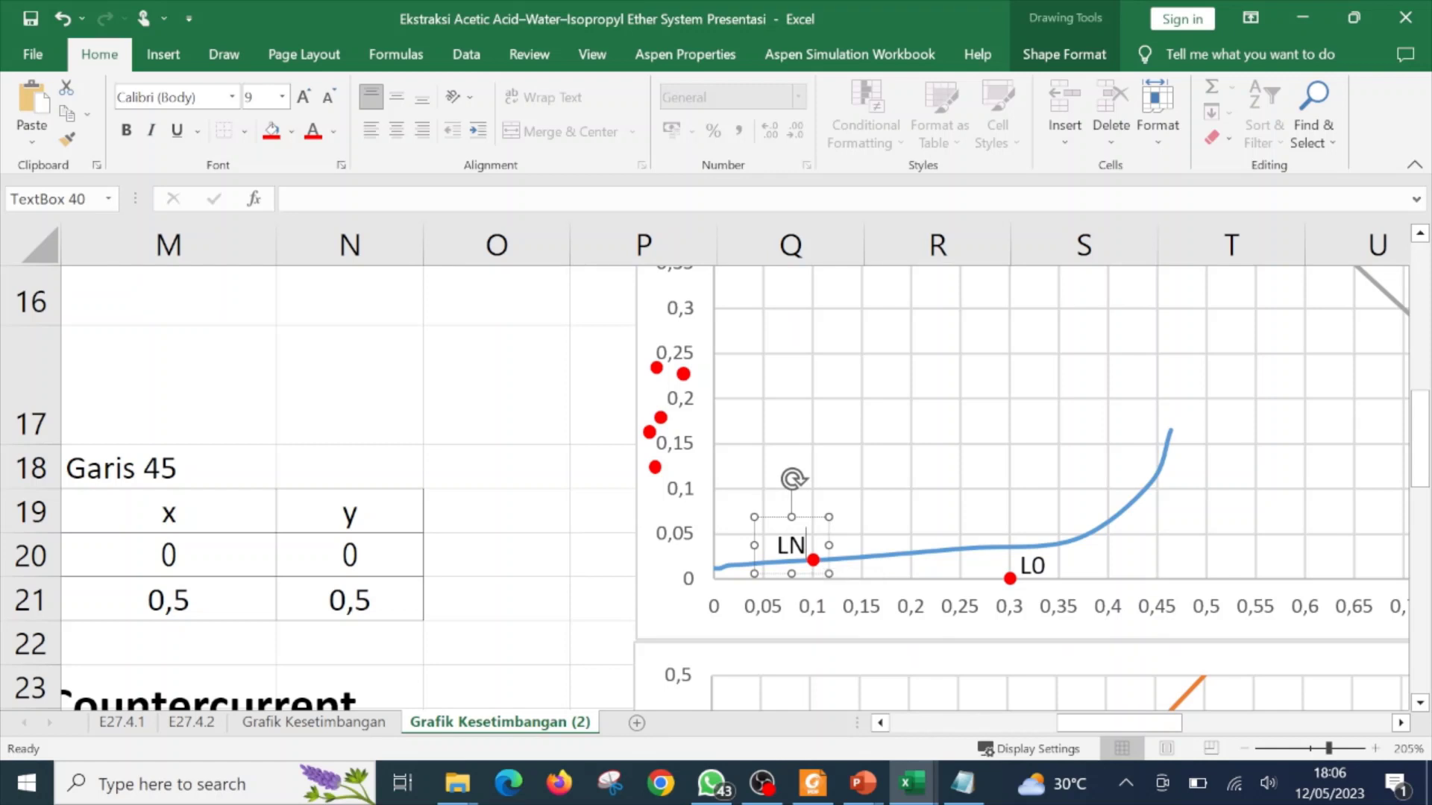
pyautogui.click(532, 496)
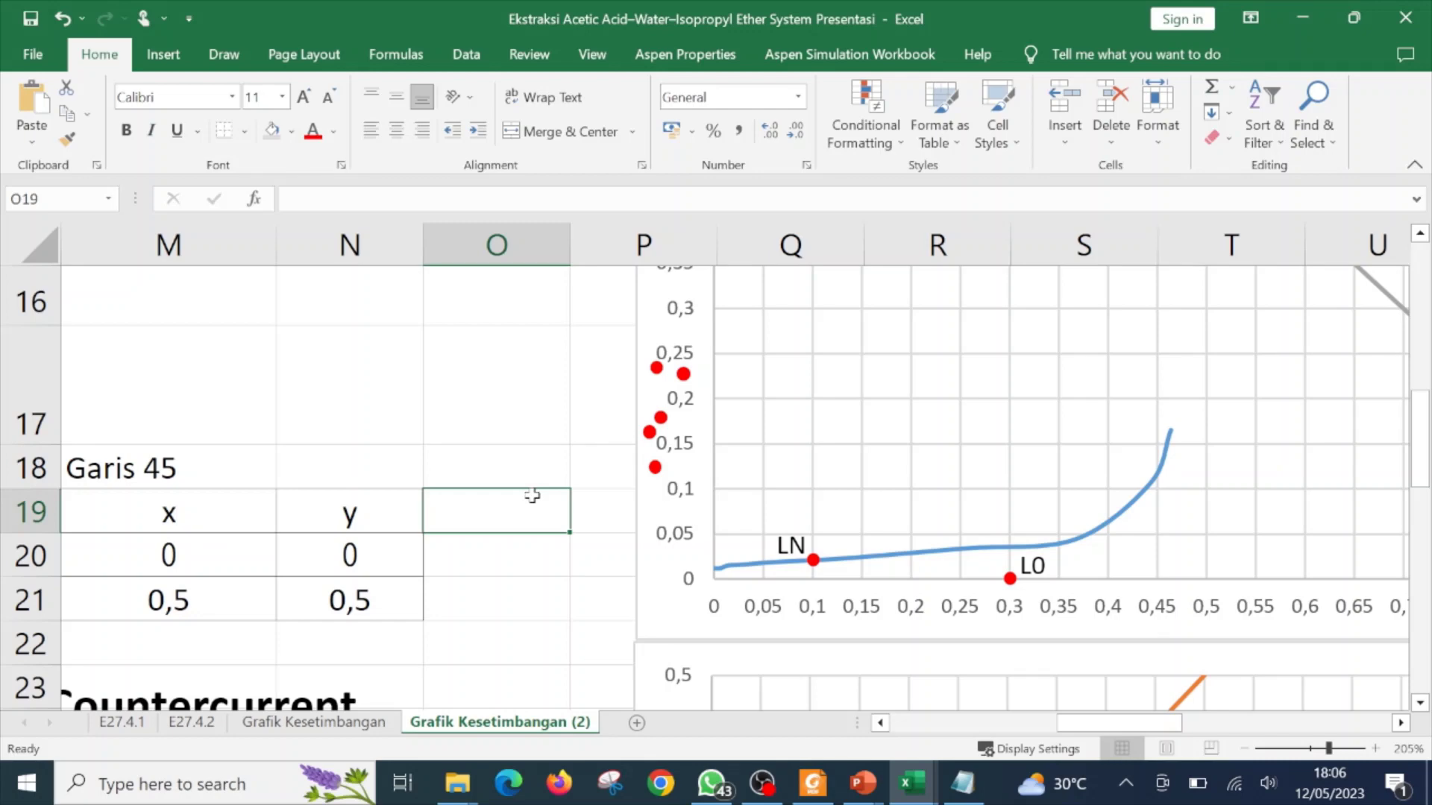
# - Review the countercurrent stage diagram and the V1 procedure, focusing on the step that calculates xAM and xCM as the coordinates of M
pyautogui.scroll(-4, 120, 634)
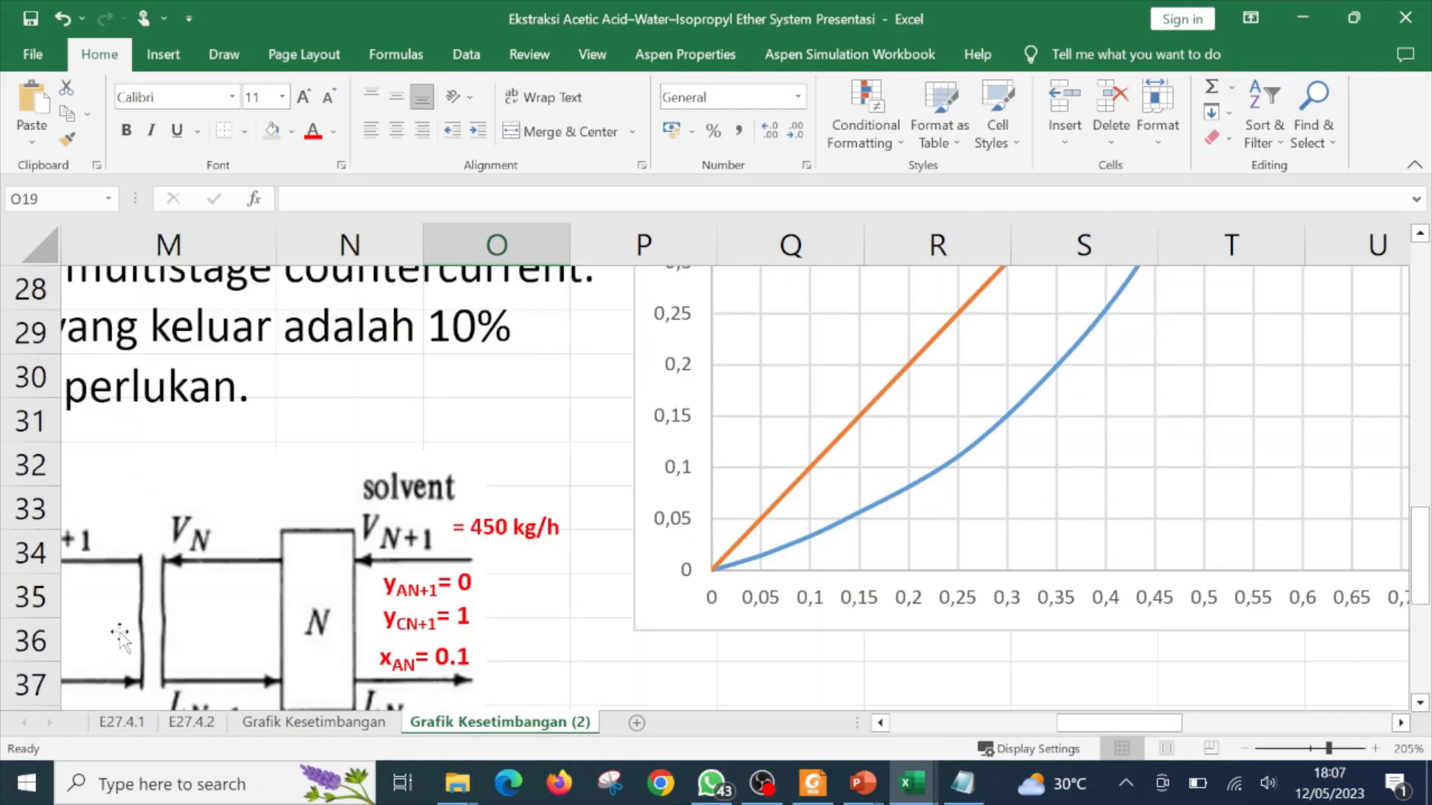
pyautogui.keyDown('ctrl'); pyautogui.scroll(-2, 142, 626); pyautogui.keyUp('ctrl')
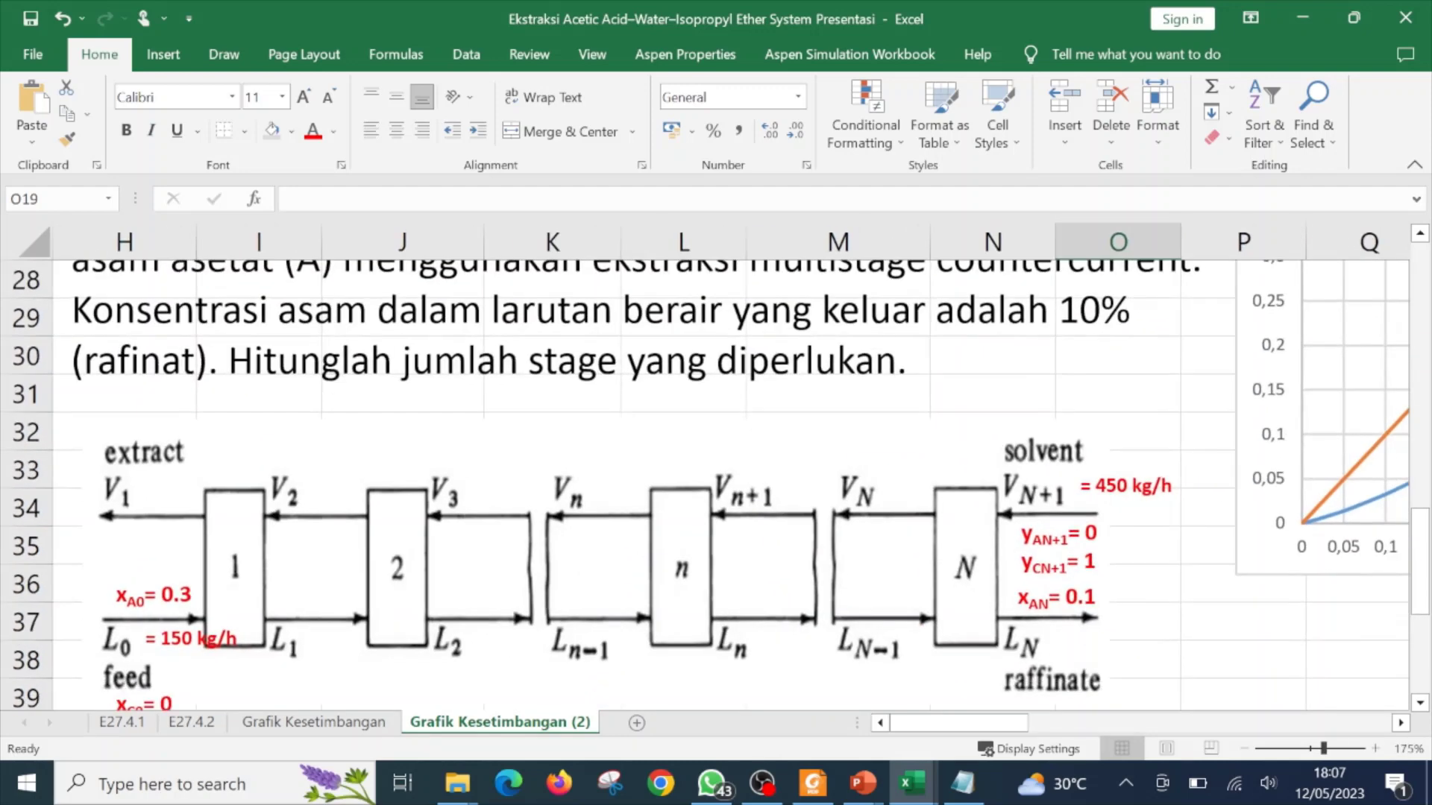
pyautogui.scroll(-2, 300, 629)
pyautogui.click(662, 551)
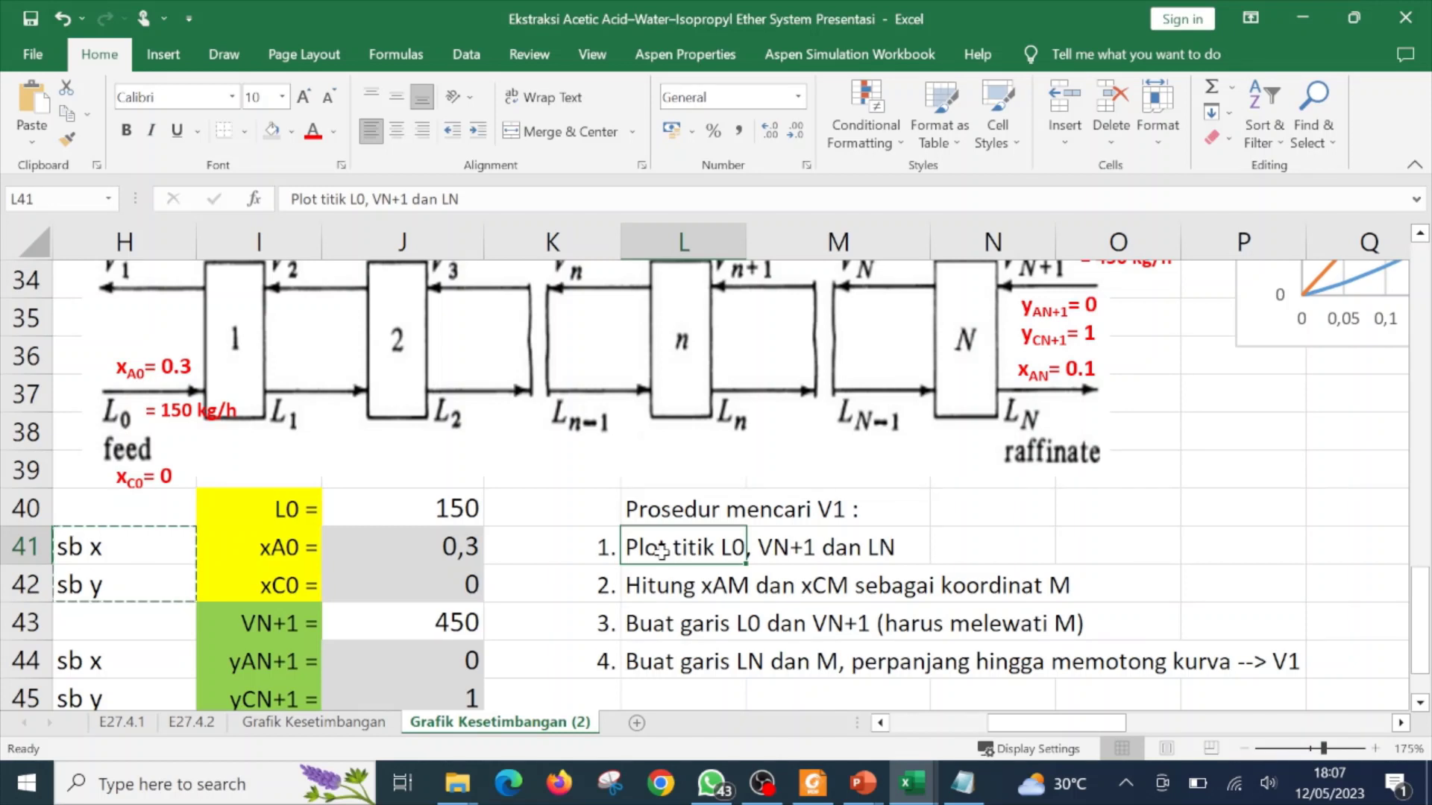
pyautogui.click(659, 589)
pyautogui.scroll(-1, 659, 588)
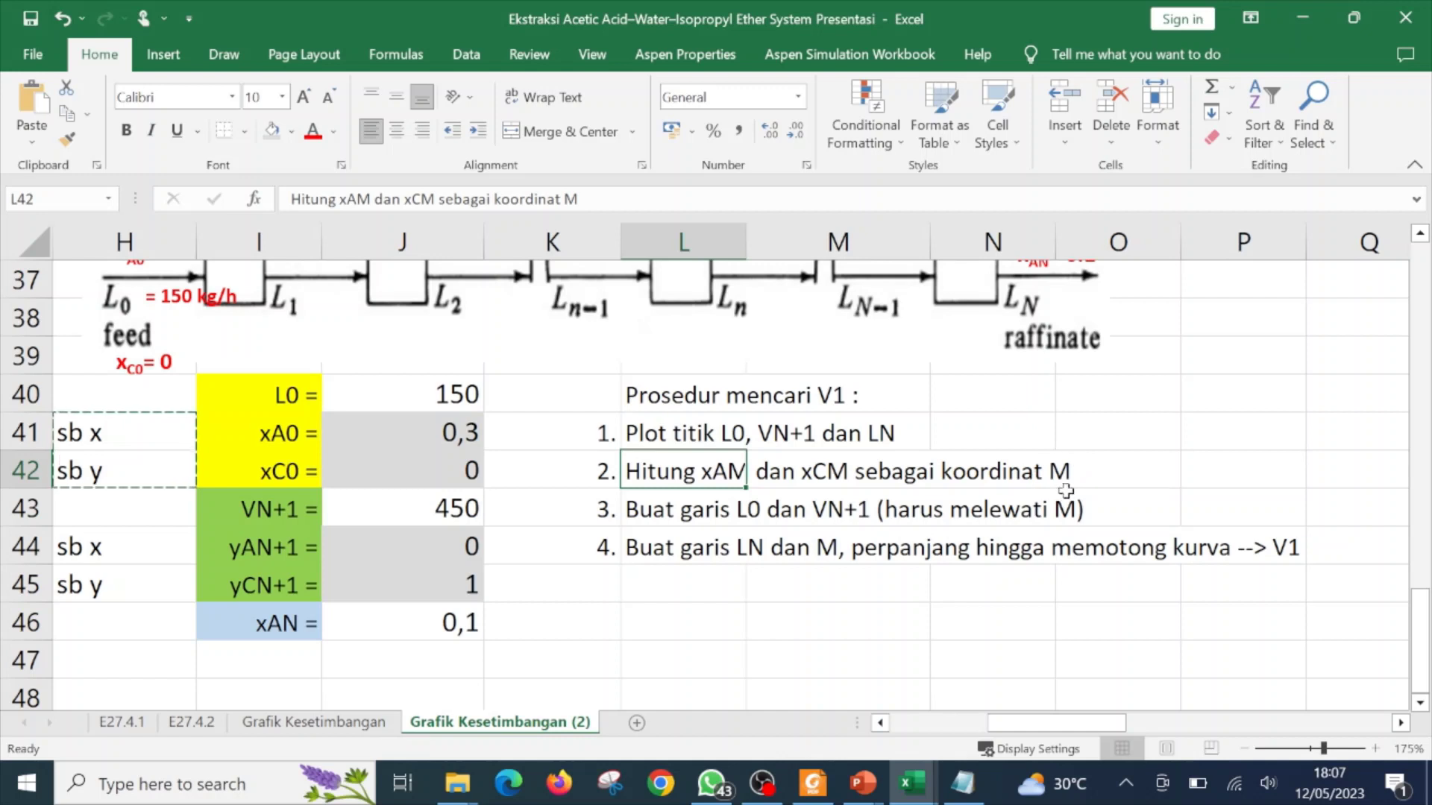
pyautogui.scroll(-2, 1349, 705)
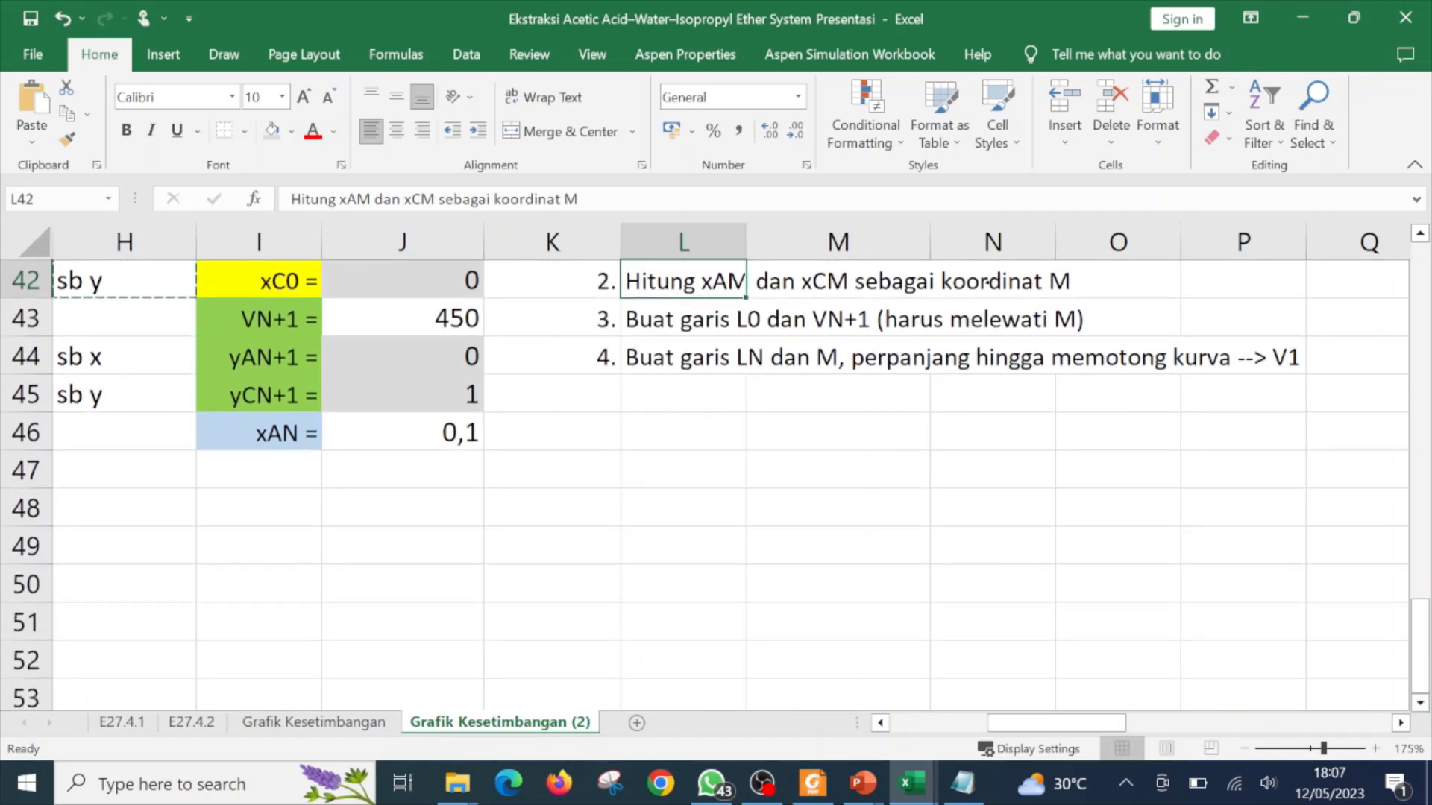
# - Paste the xAM and xCM equation images (27.4-4 and 27.4-3) below the V1 procedure, starting at cell K47
pyautogui.hotkey('alt', 'Tab')
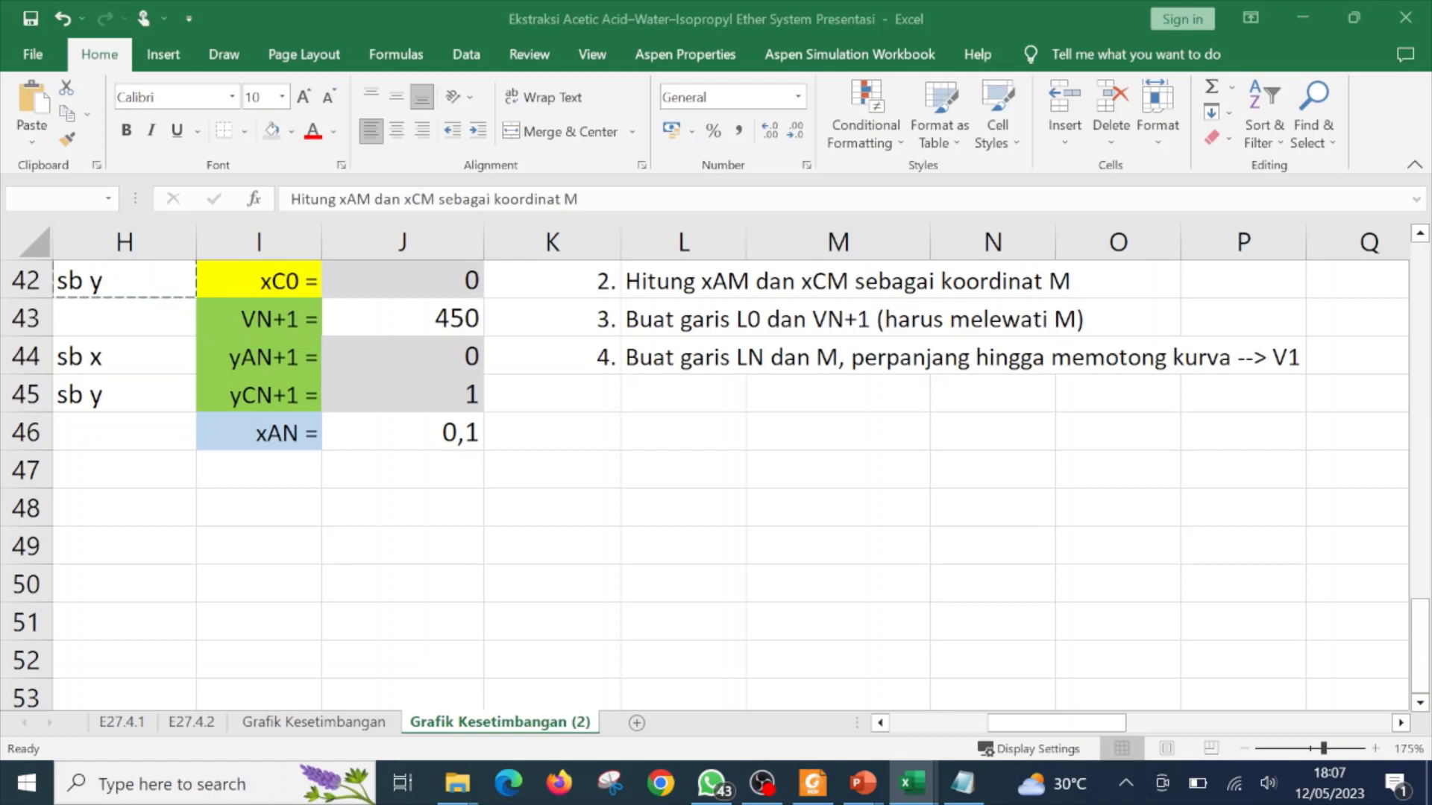
pyautogui.click(513, 471)
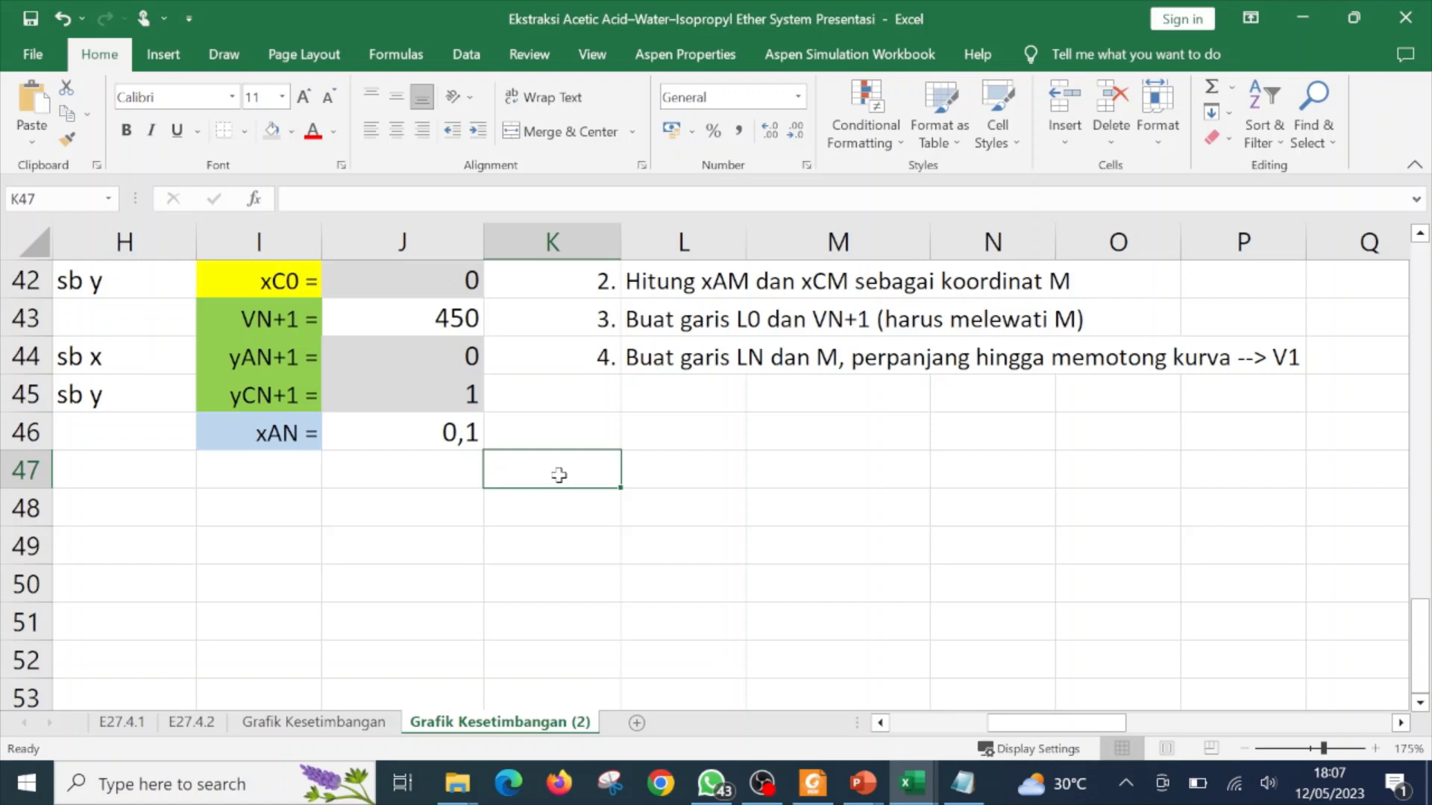
pyautogui.hotkey('ctrl', 'v')
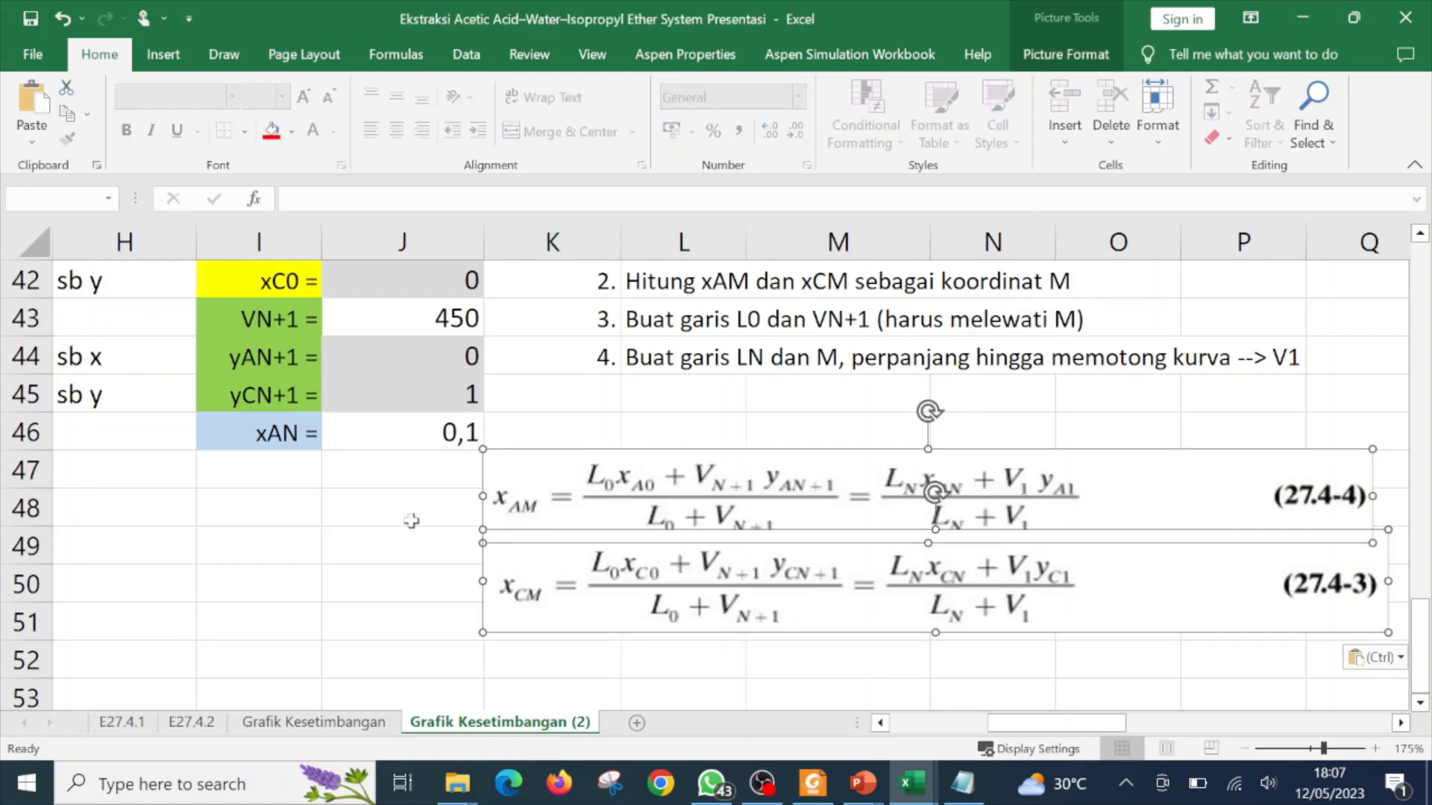
pyautogui.click(378, 531)
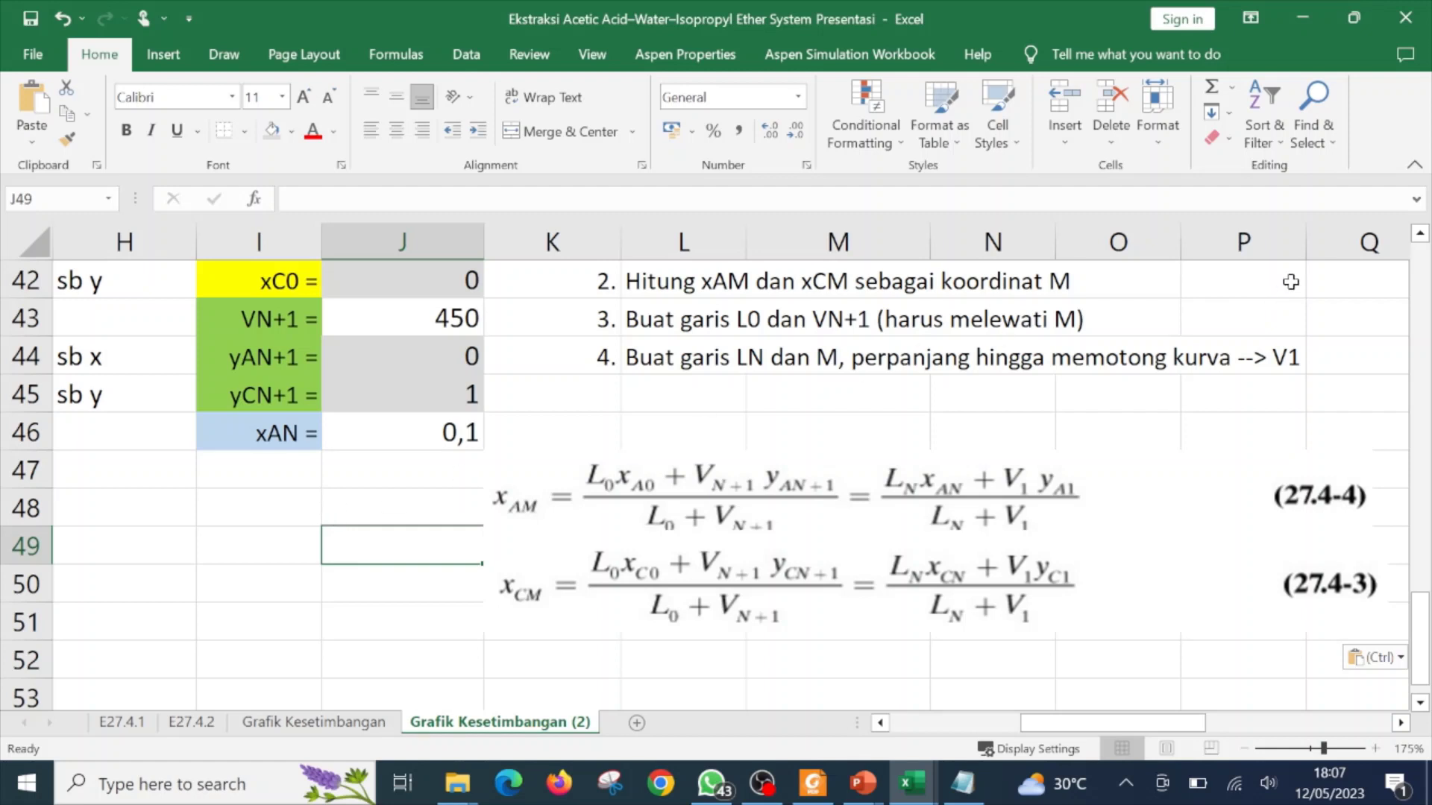
pyautogui.click(1420, 235)
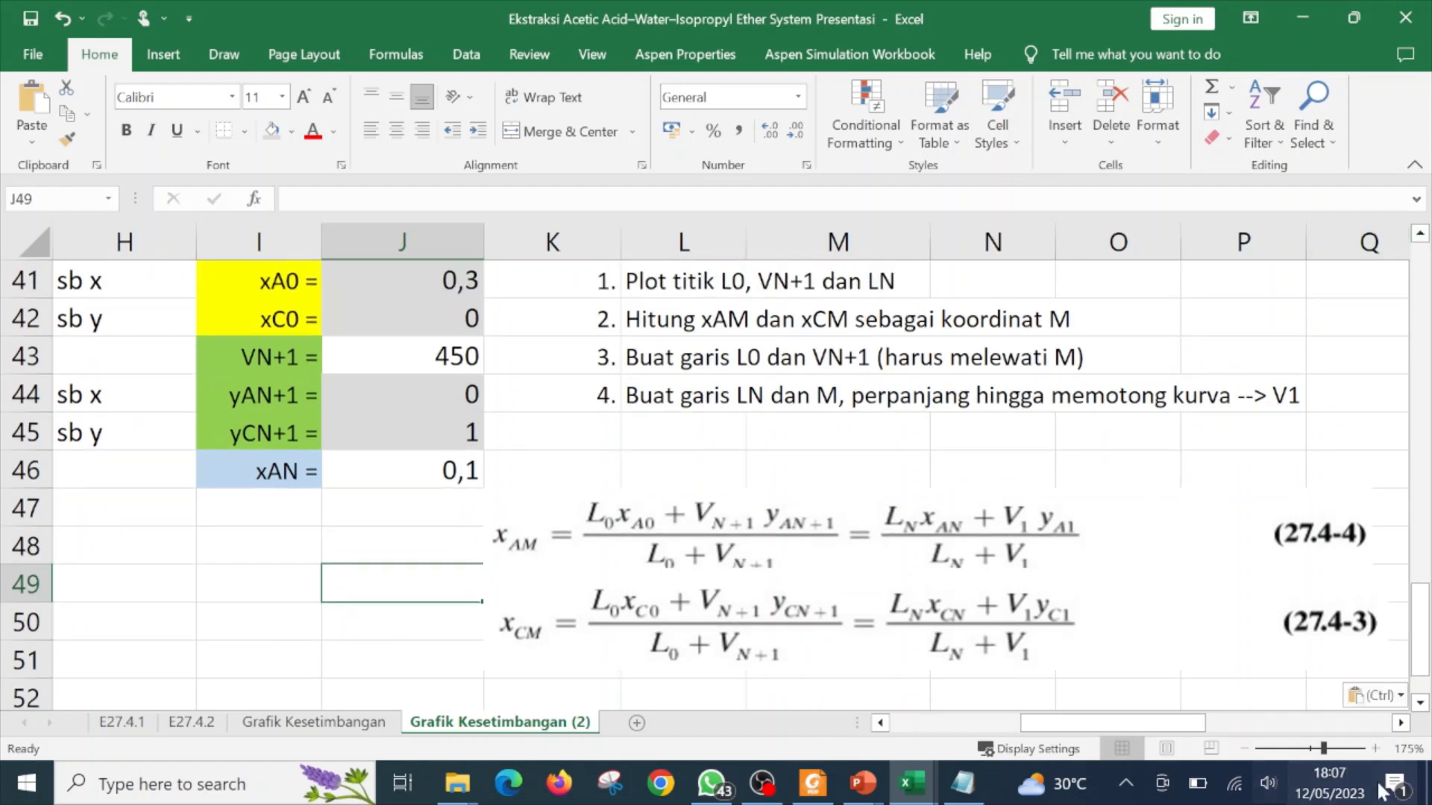
# - Add the labels "xAM =" in cell I47 and "xCM =" in cell I49
pyautogui.hotkey('alt', 'Tab')
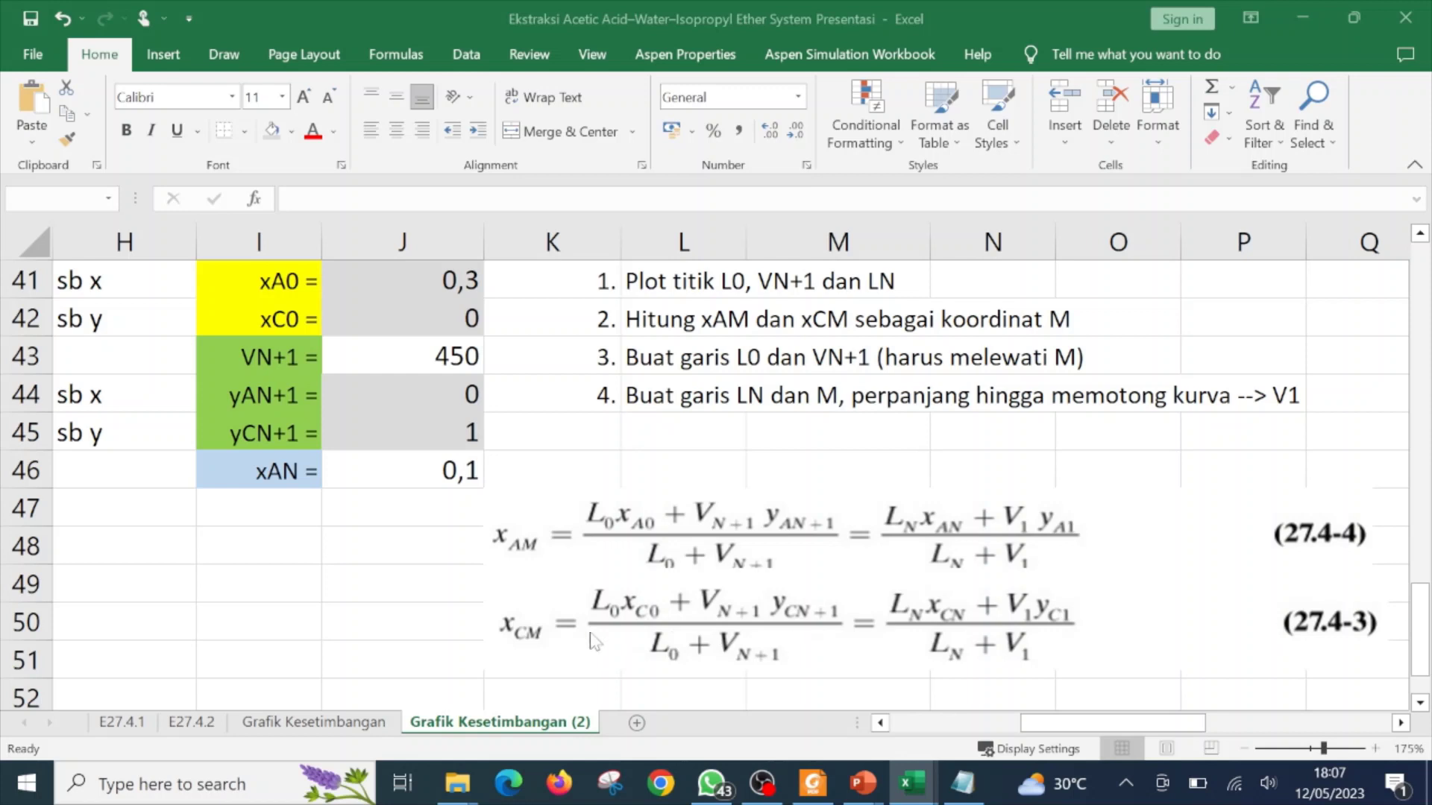
pyautogui.hotkey('alt', 'Tab')
pyautogui.click(247, 509)
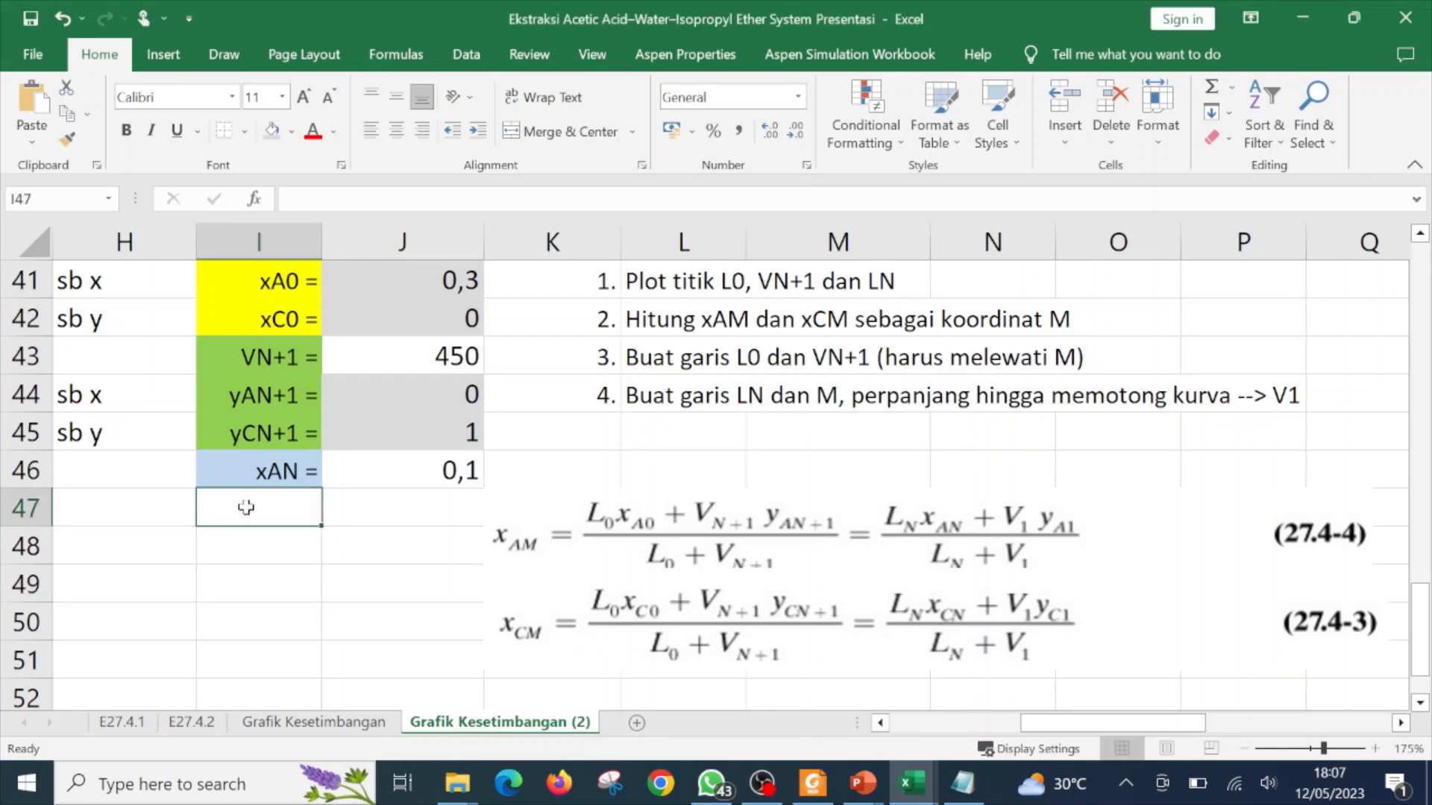
pyautogui.write('xAM =  xCM =')
# - Calculate xAM in cell J47 with the formula =(J40*J41+J43*J44)/(J40+J43)
pyautogui.click(360, 510)
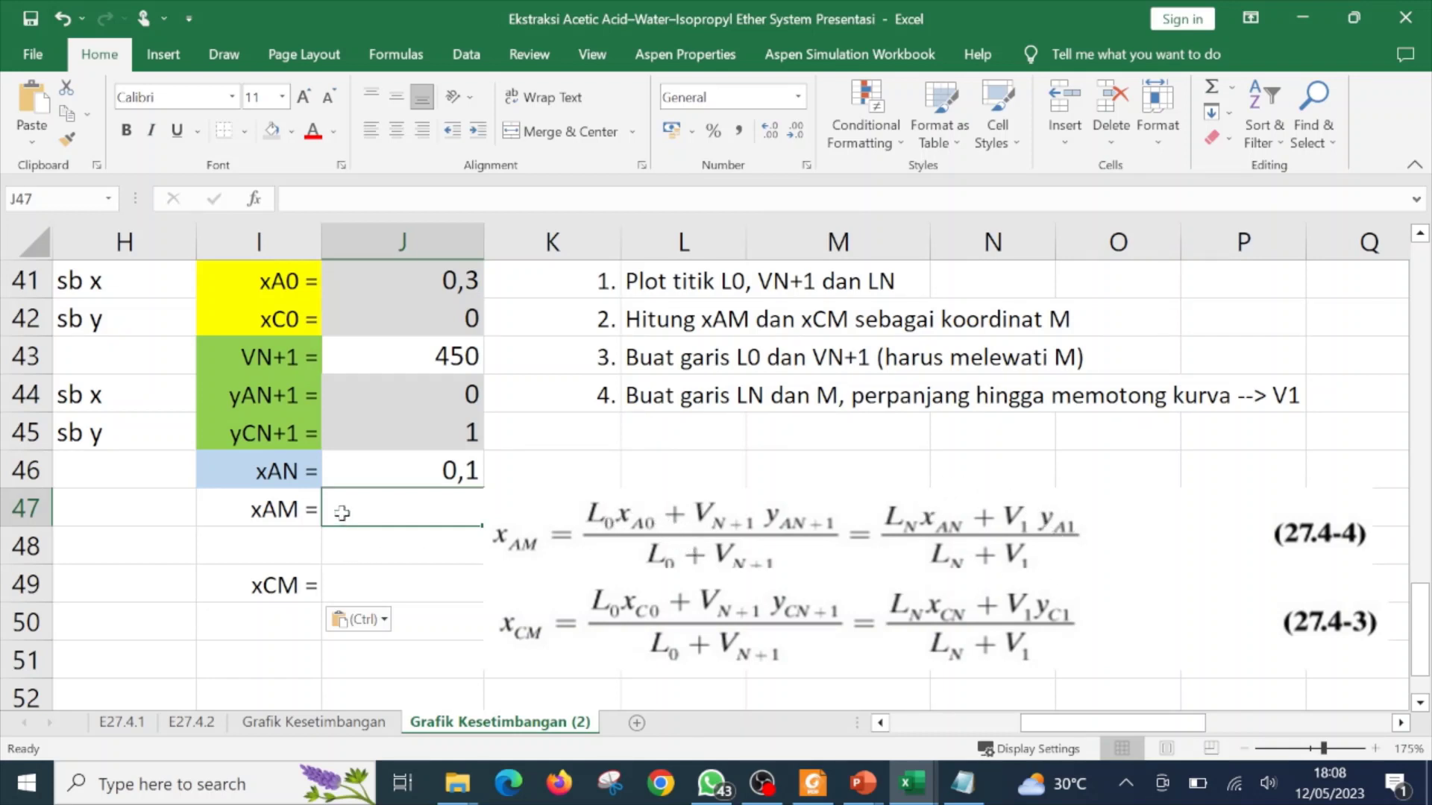
pyautogui.write('=')
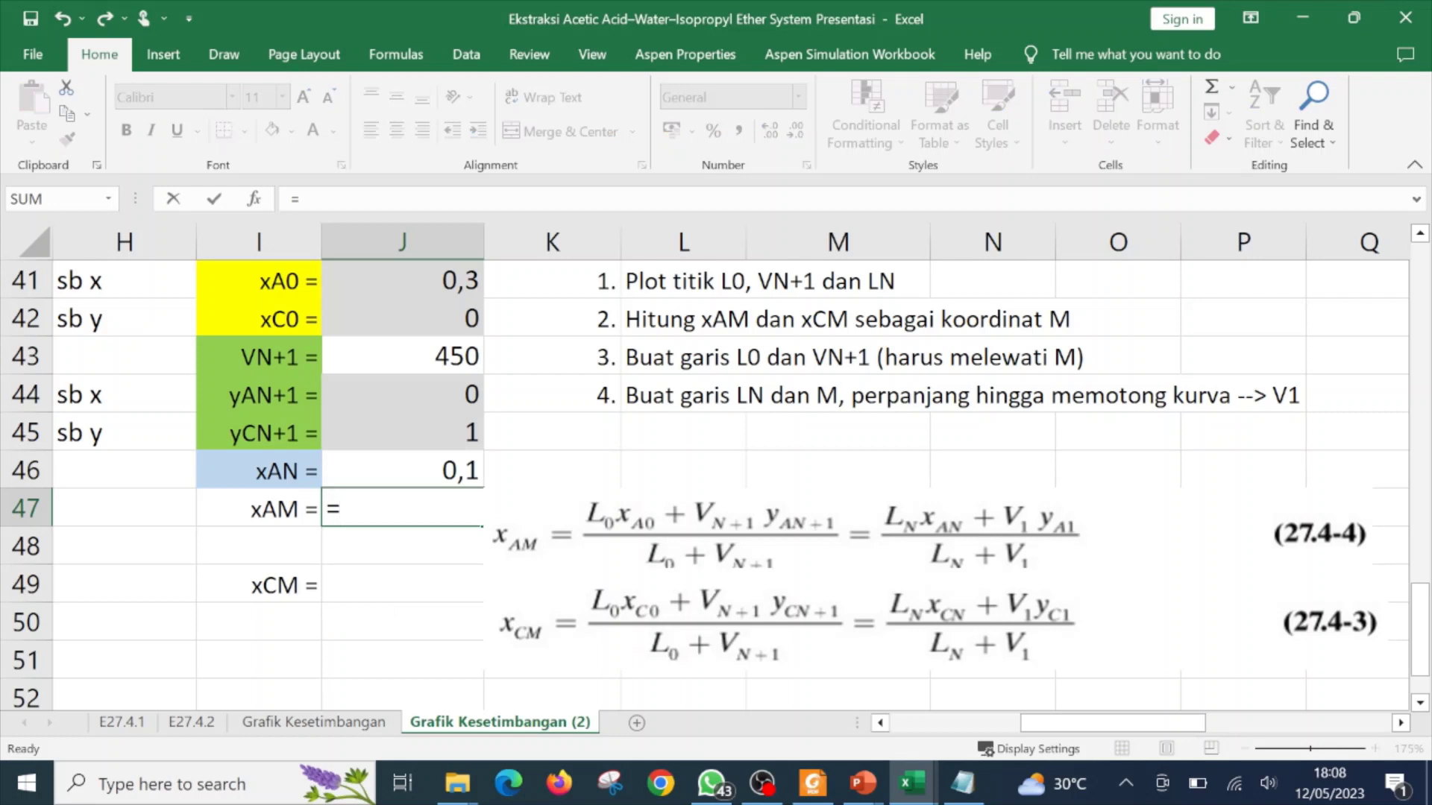
pyautogui.click(1420, 235)
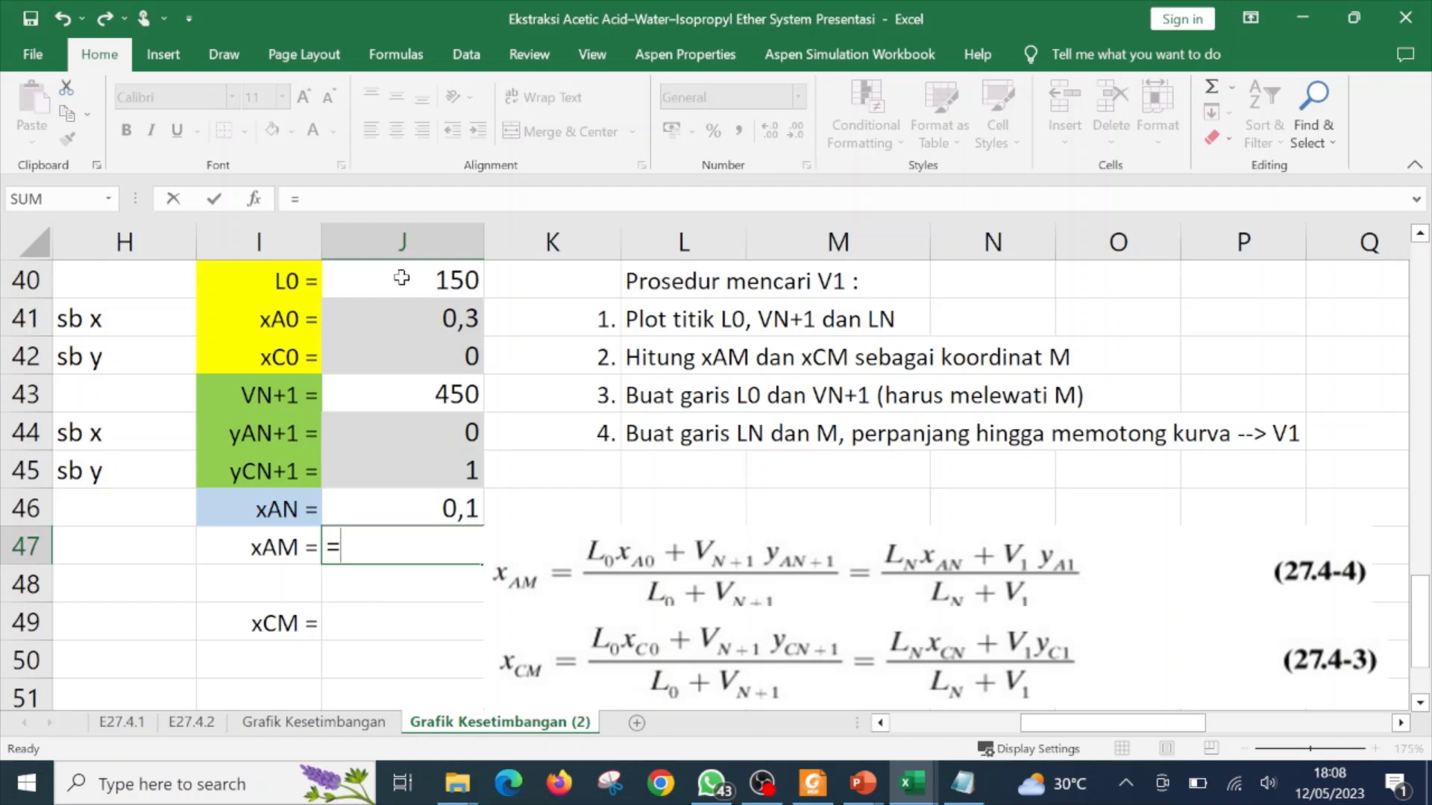
pyautogui.write('(')
pyautogui.click(402, 278)
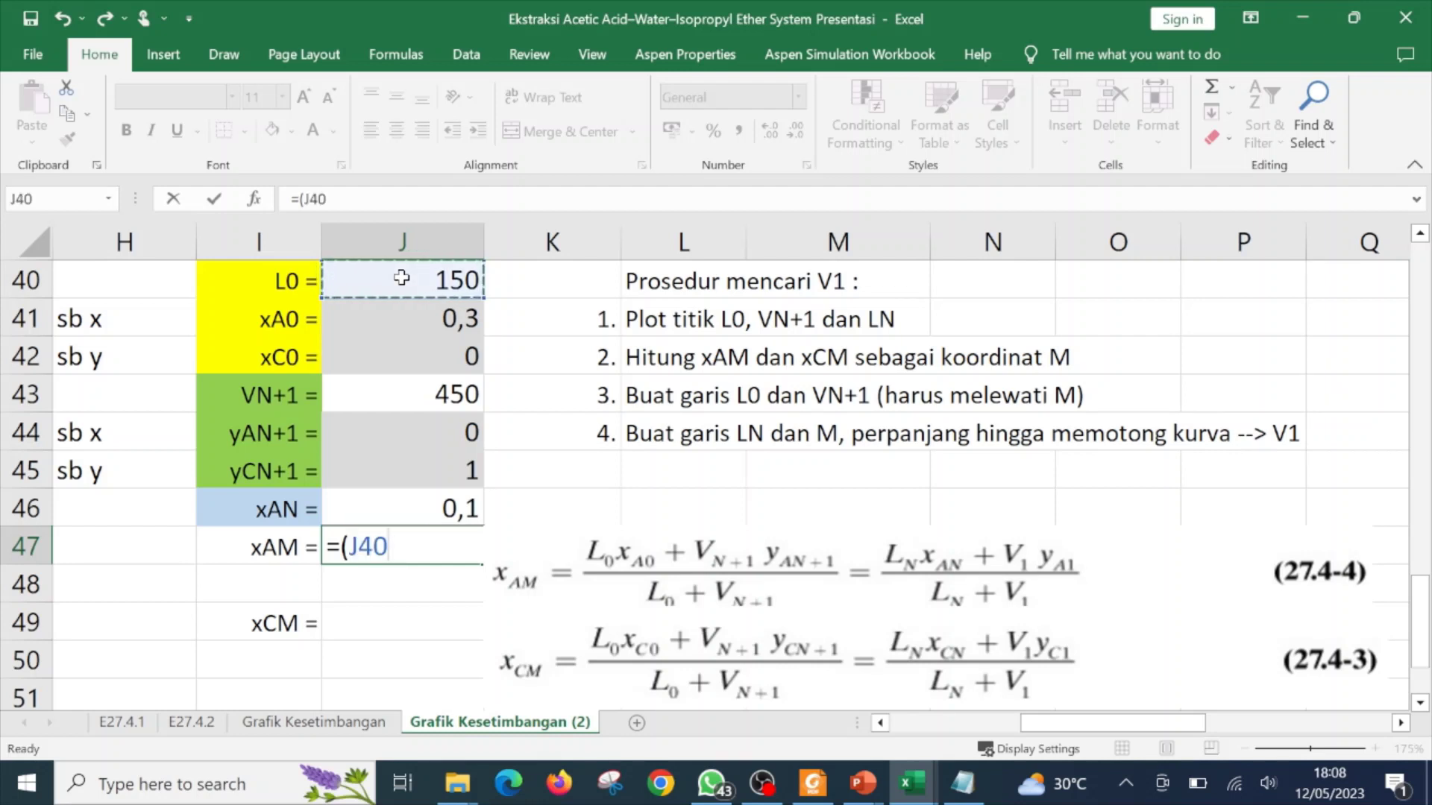
pyautogui.write('*')
pyautogui.click(402, 319)
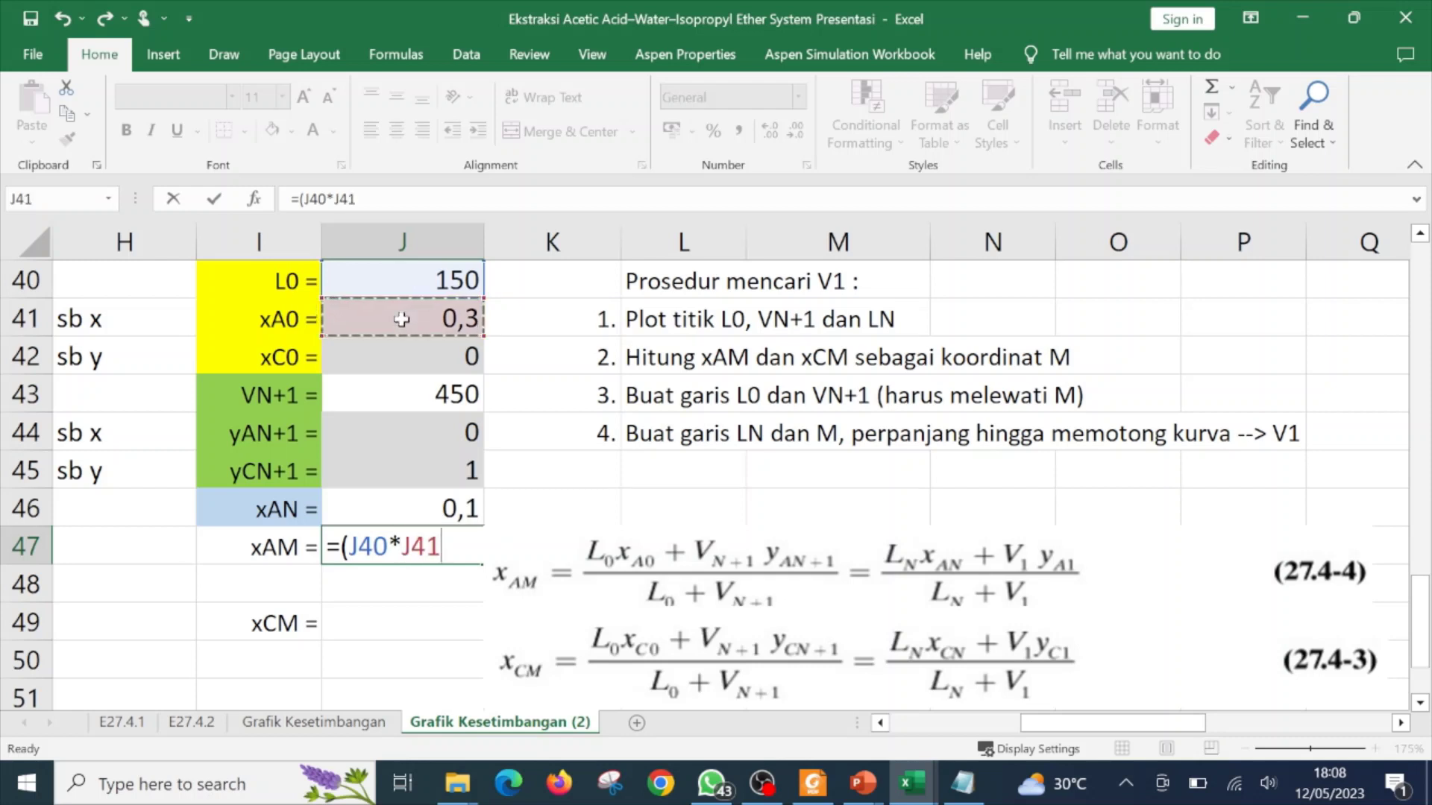
pyautogui.write('+')
pyautogui.click(376, 401)
pyautogui.write('*')
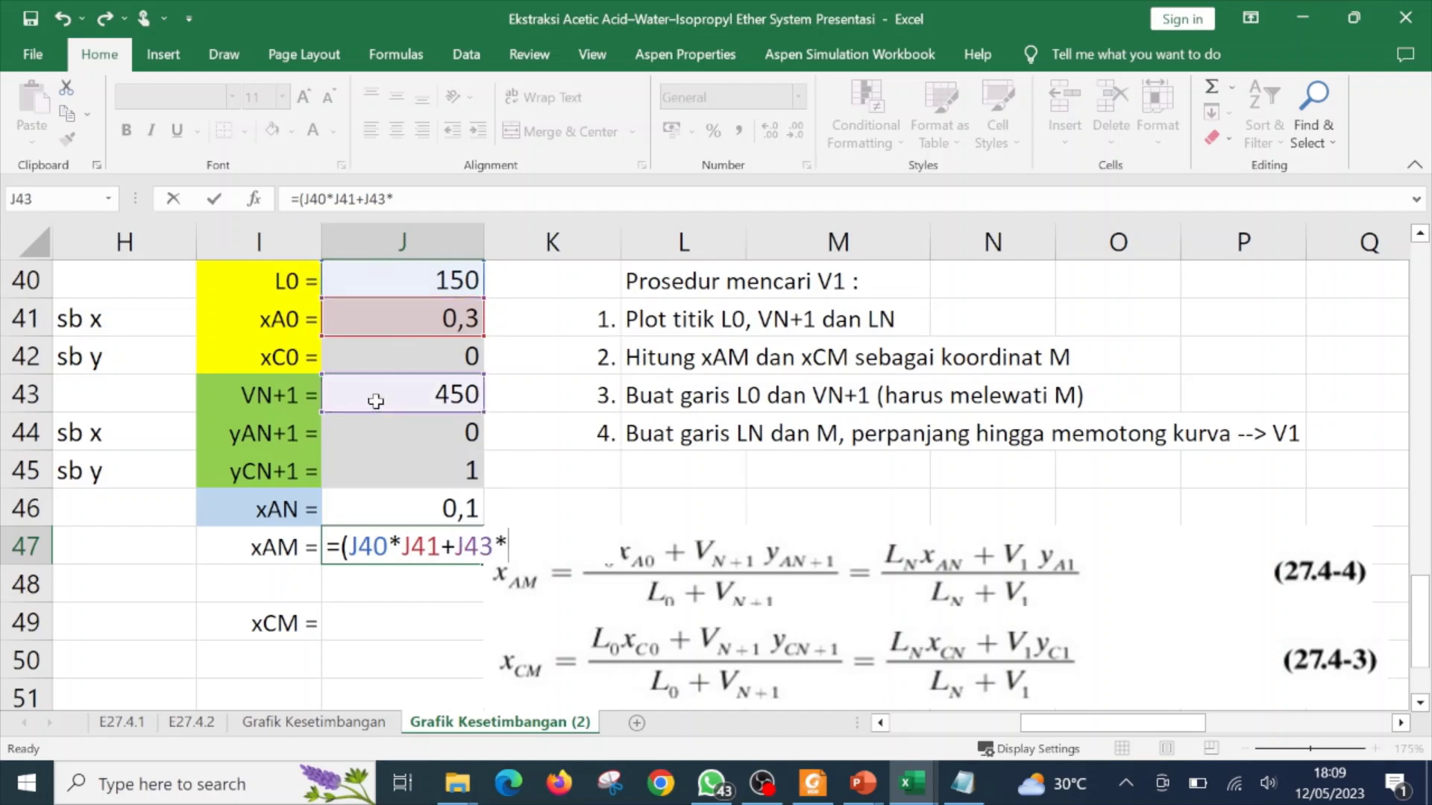
pyautogui.click(383, 433)
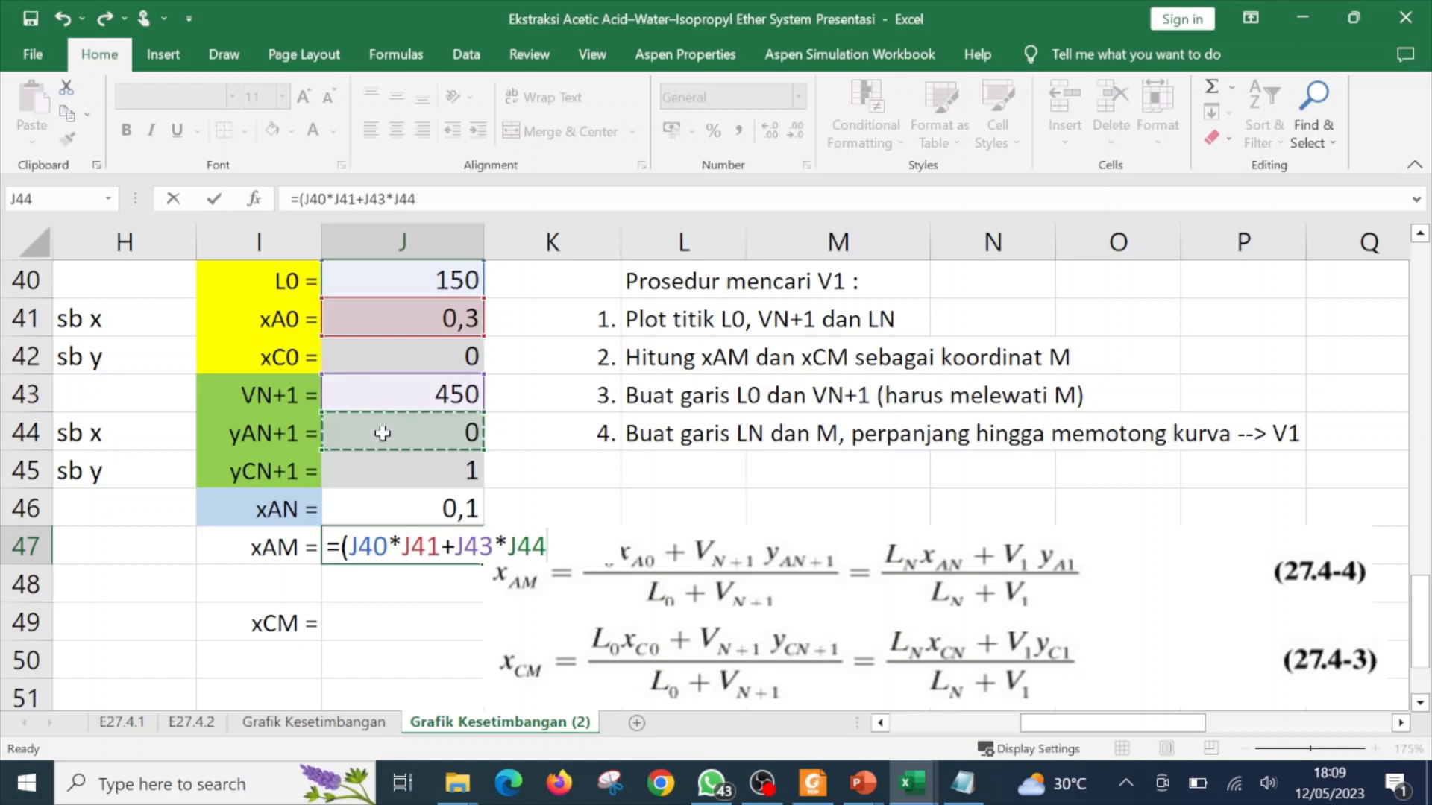
pyautogui.write(')/(')
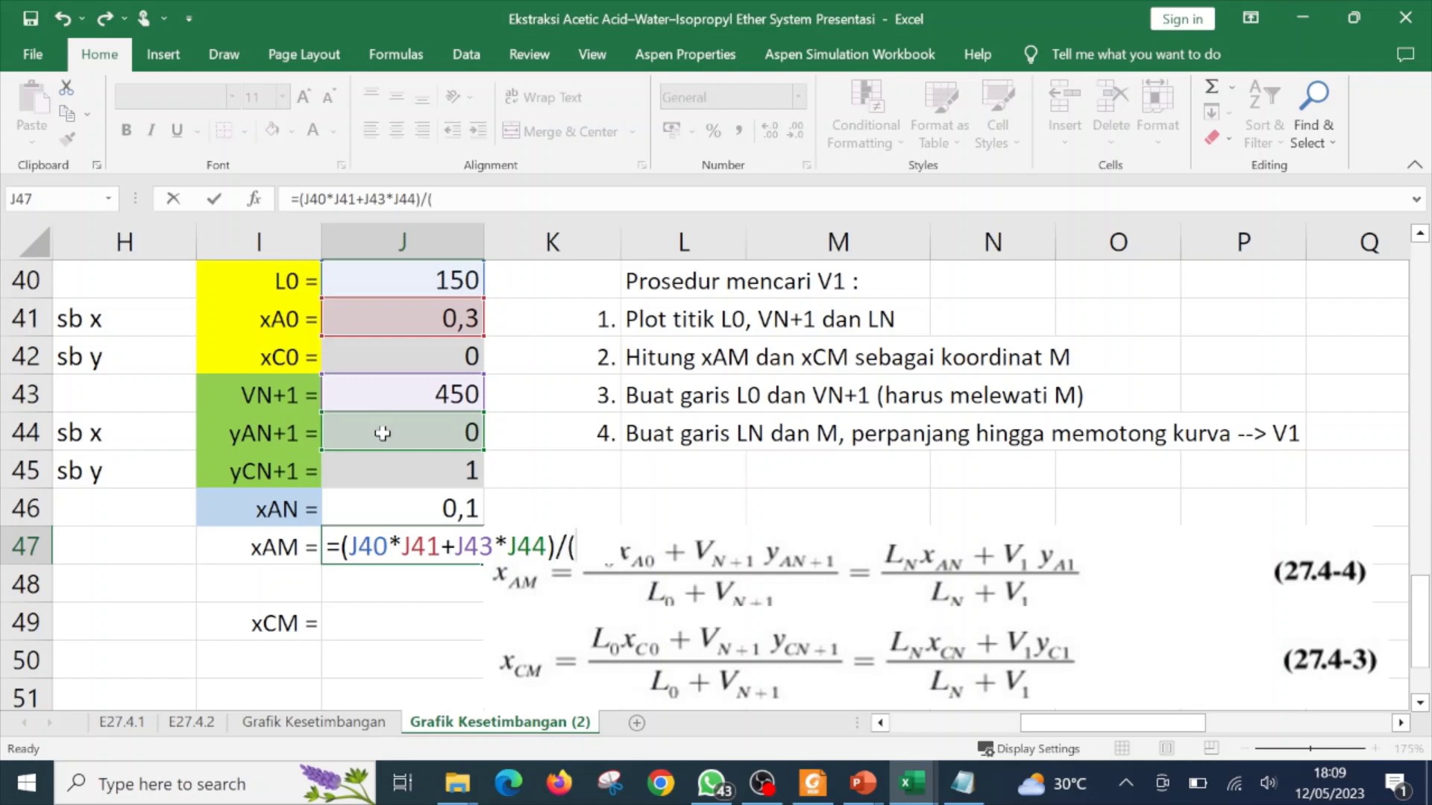
pyautogui.click(405, 283)
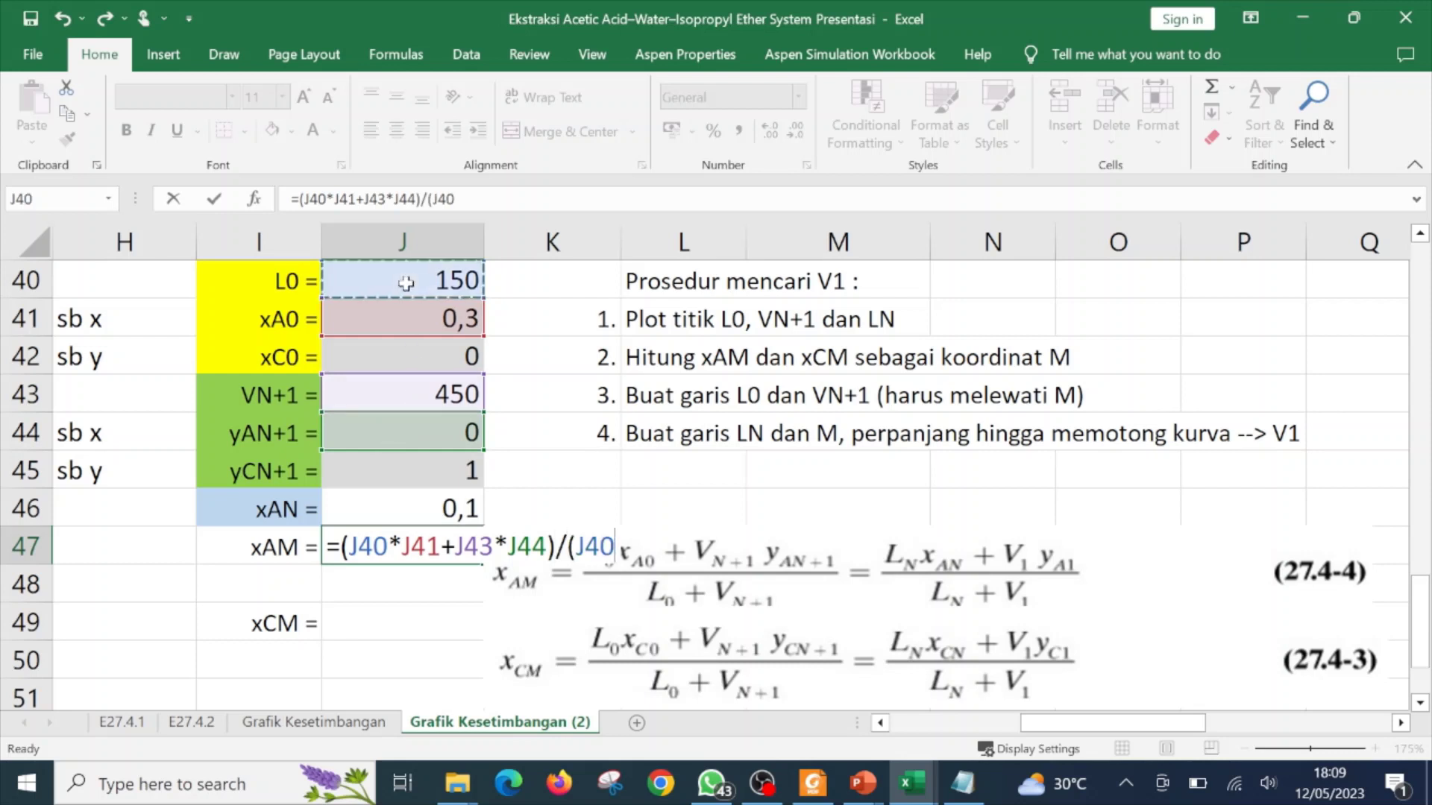
pyautogui.write('+')
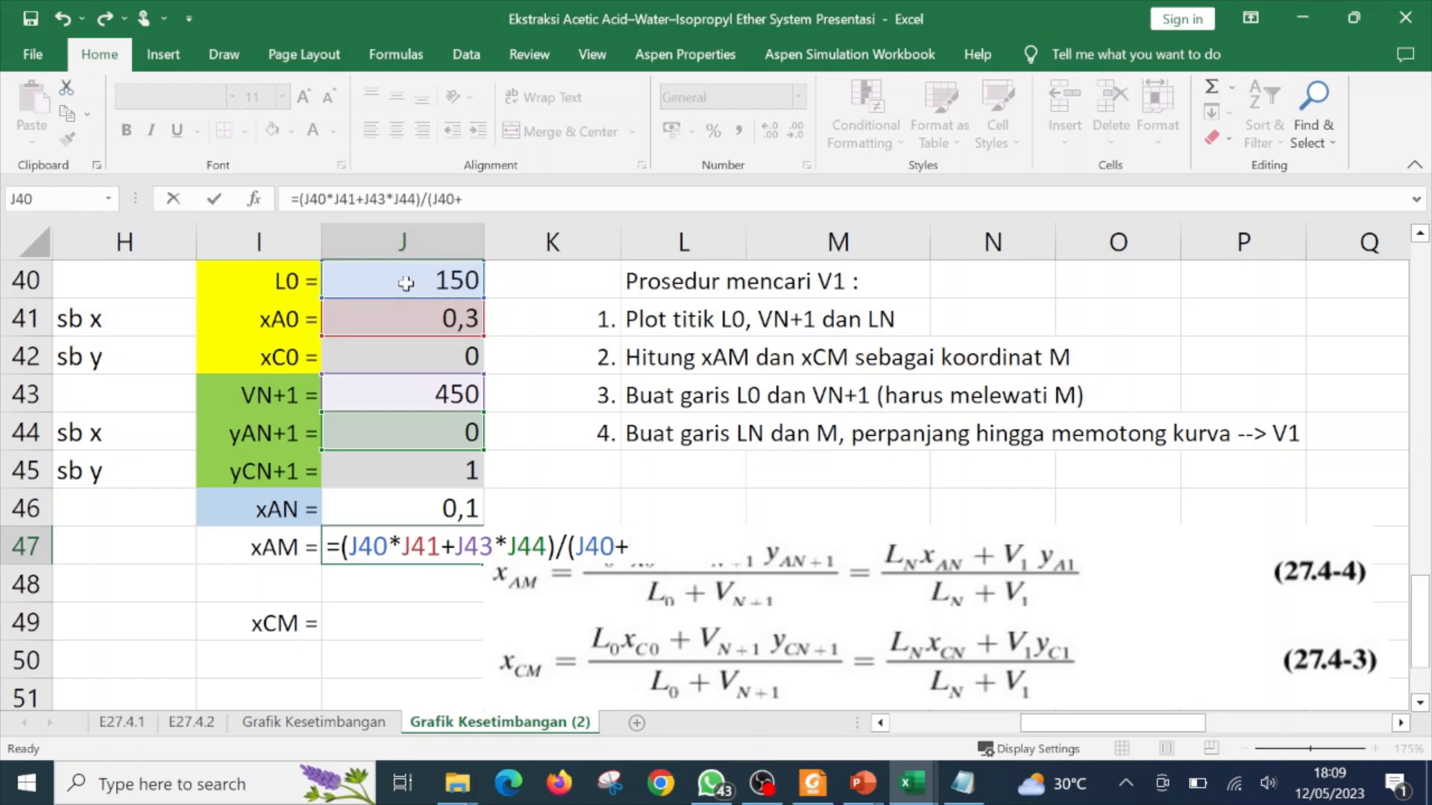
pyautogui.click(406, 393)
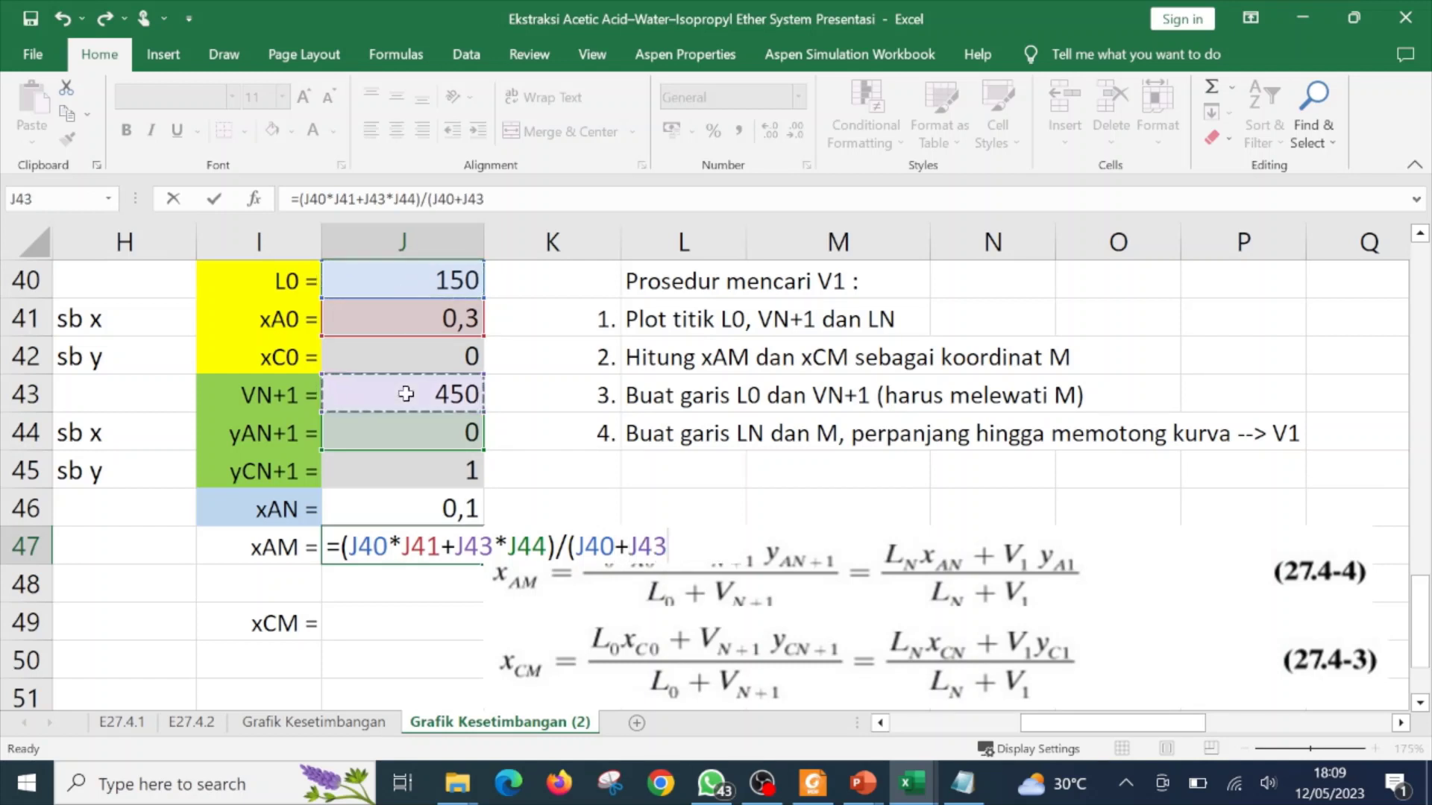
pyautogui.write(')')
pyautogui.press('Return')
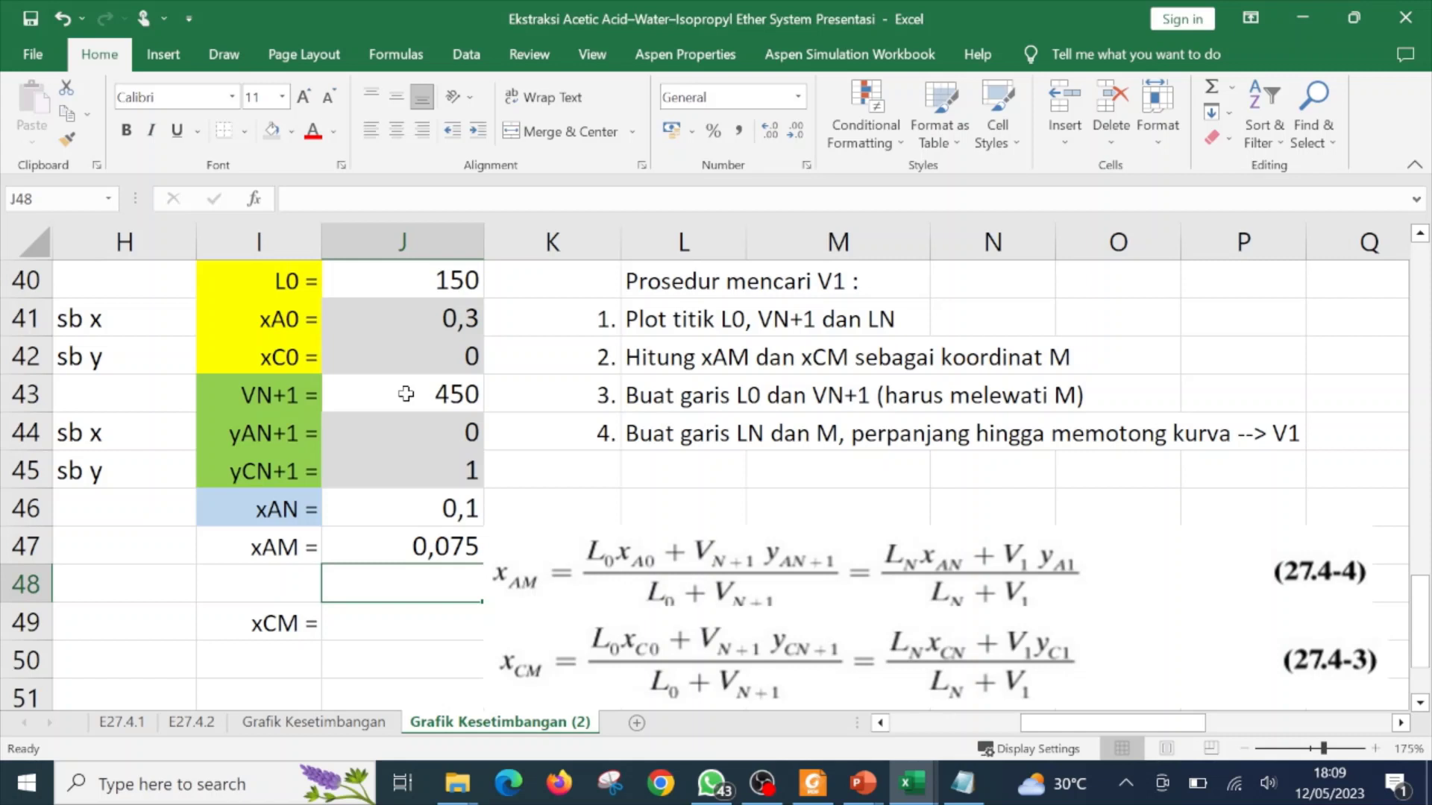
# - Calculate xCM in cell J49 with the formula =(J40*J42+J43*J45)/(J40+J43)
pyautogui.click(332, 628)
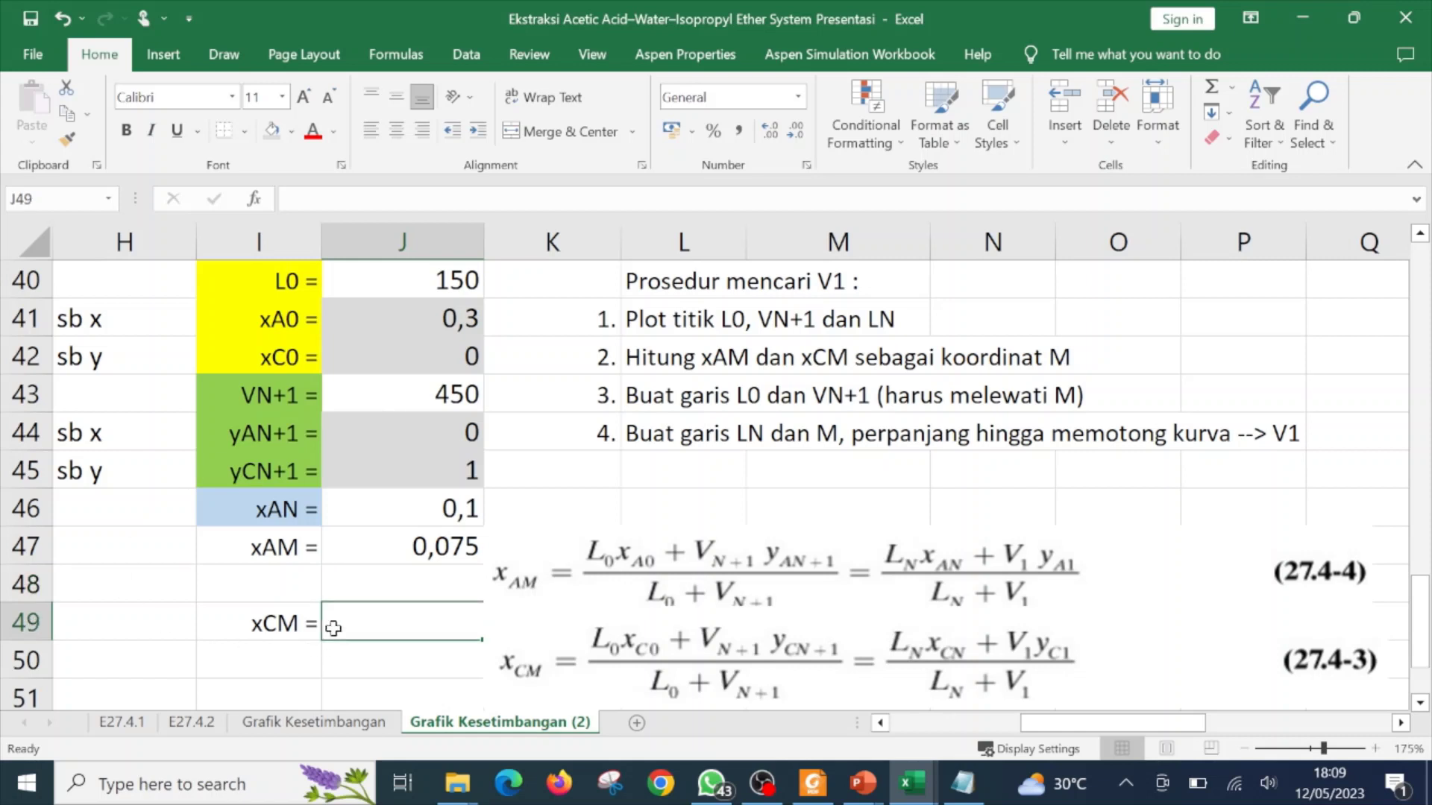
pyautogui.write('=')
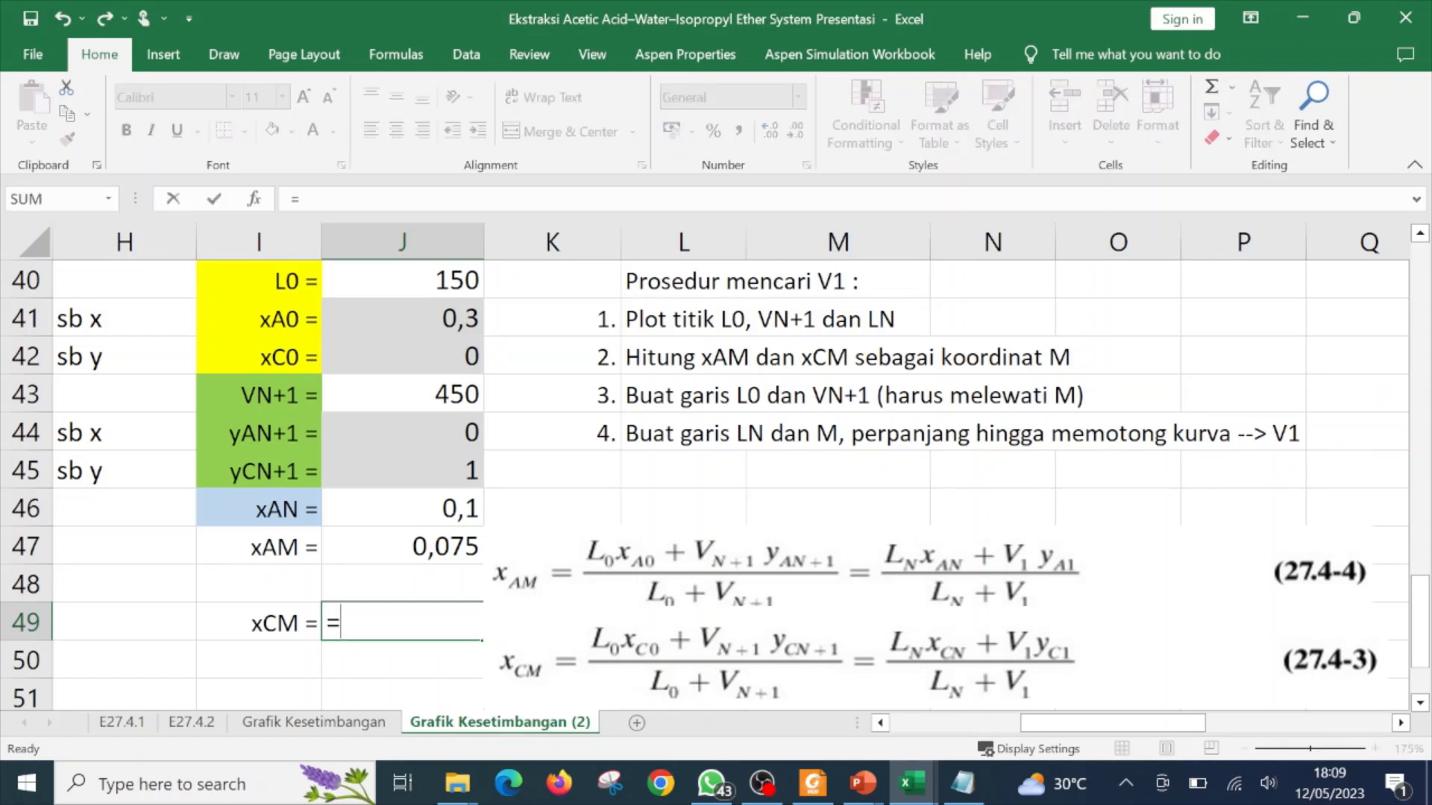
pyautogui.write('(')
pyautogui.click(367, 290)
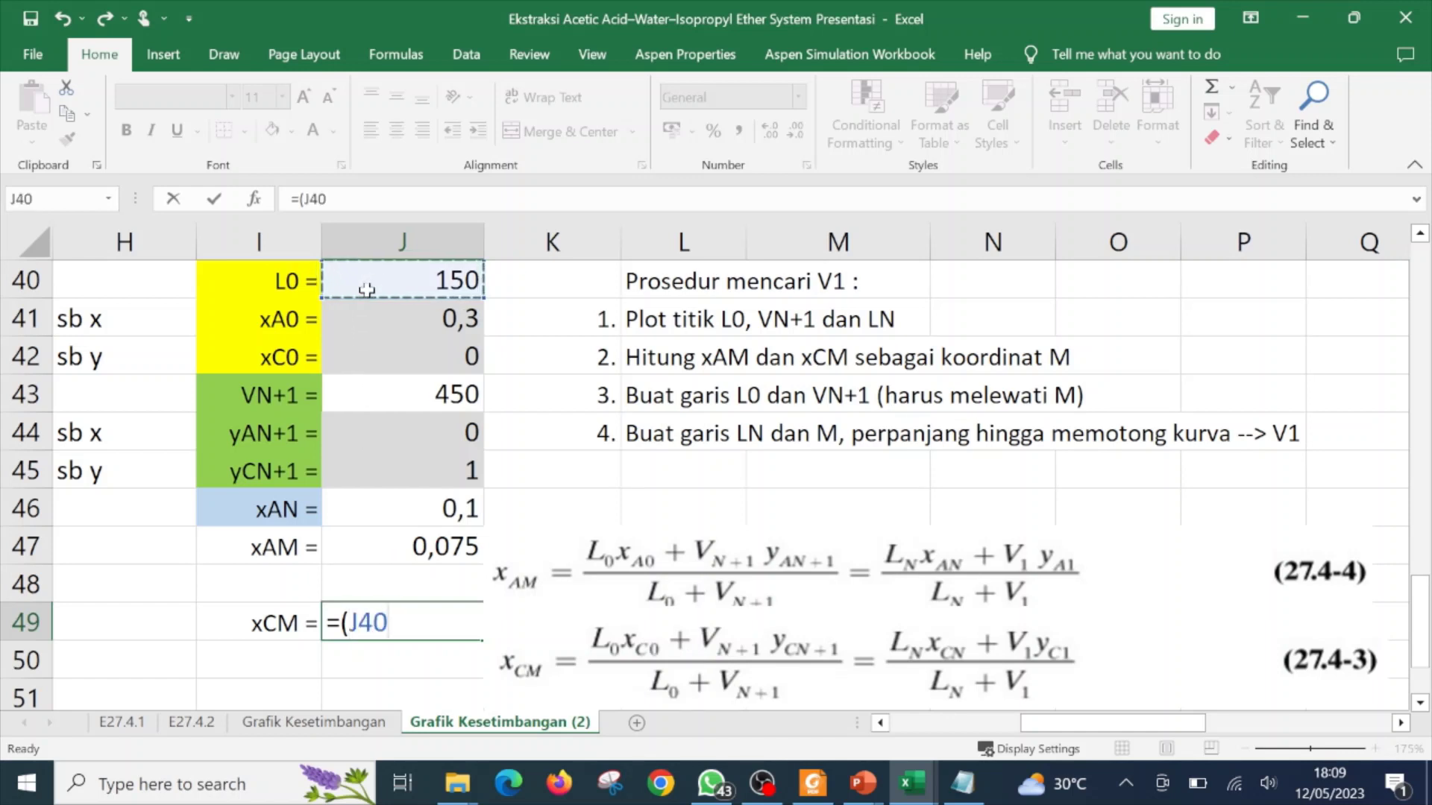
pyautogui.write('*')
pyautogui.click(379, 361)
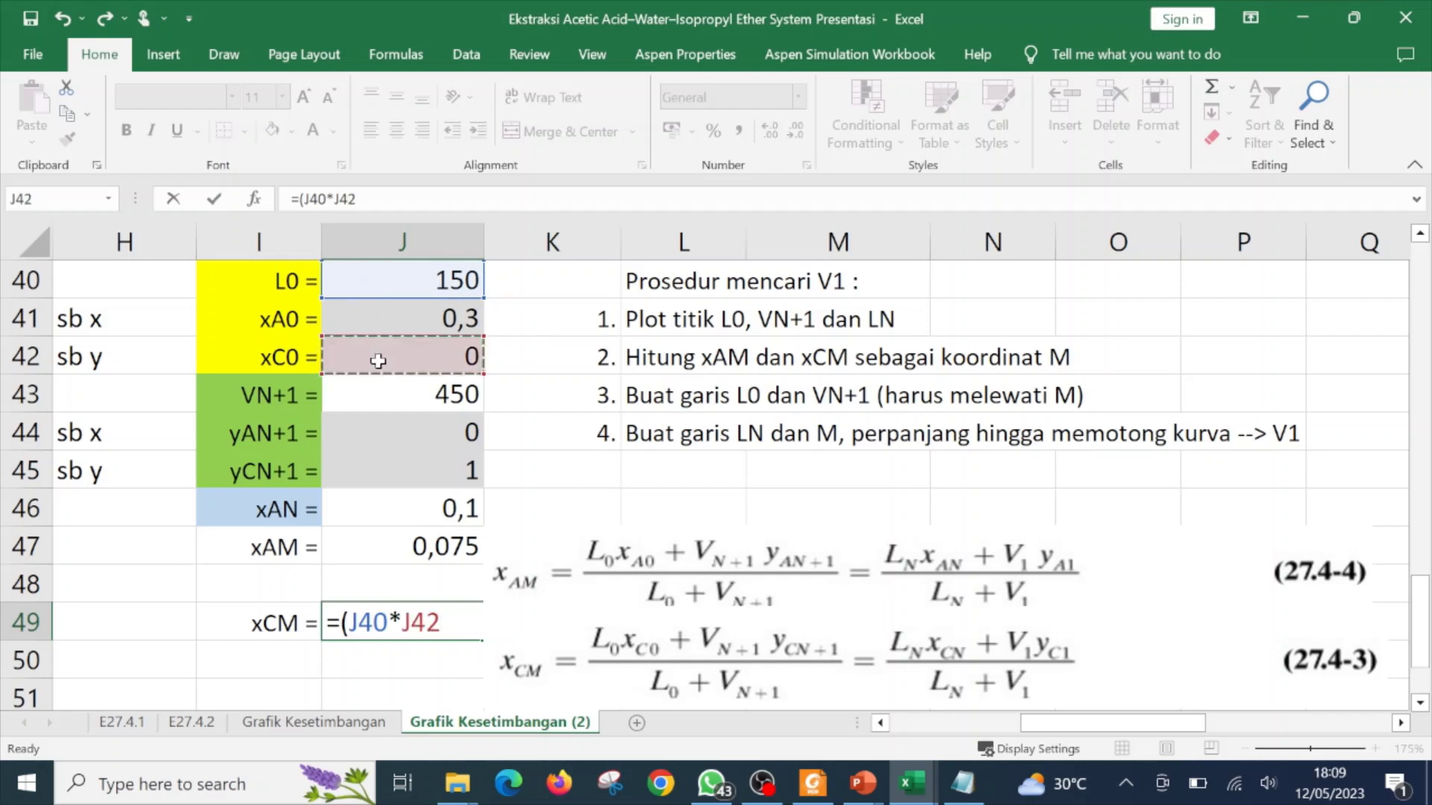
pyautogui.write('+')
pyautogui.click(384, 398)
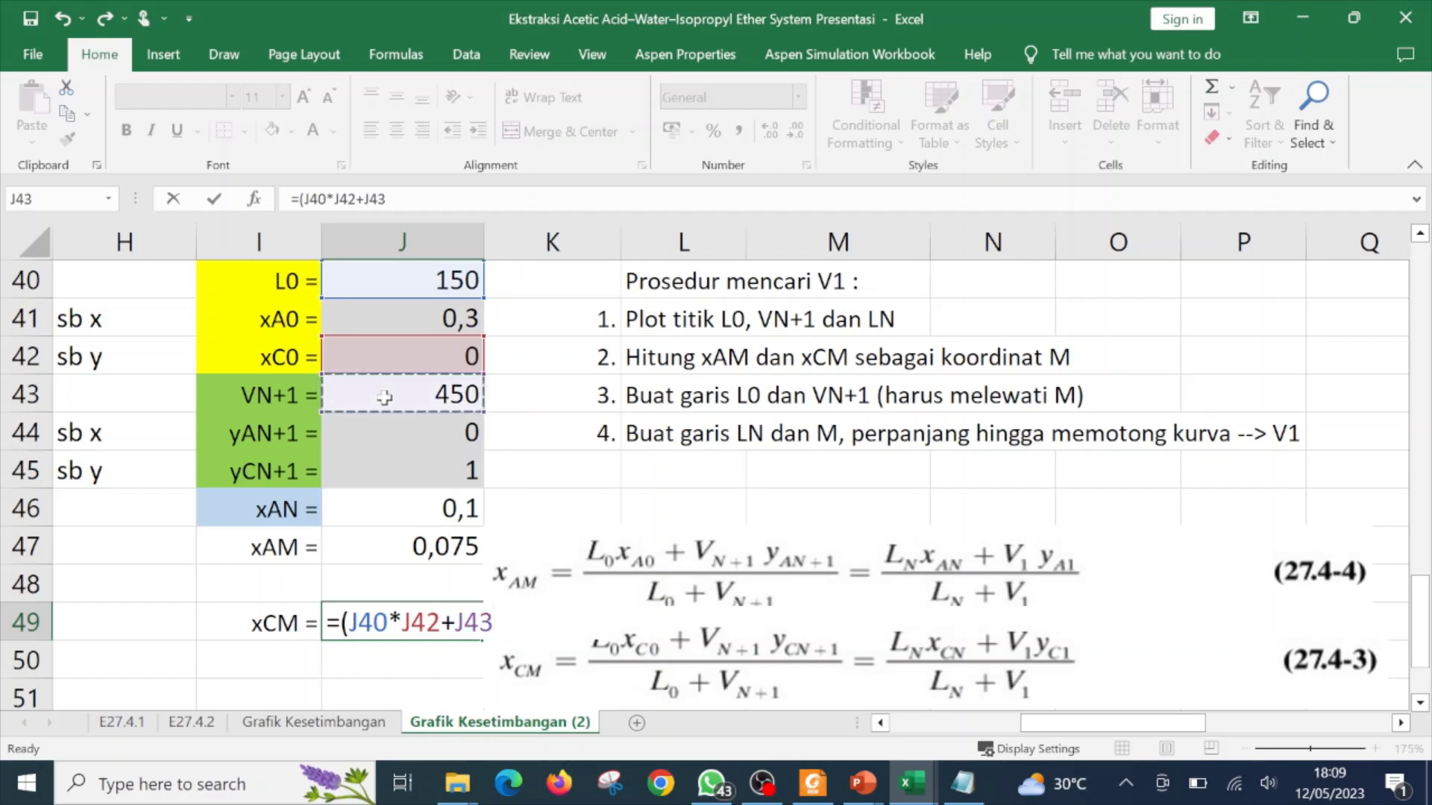
pyautogui.write('*')
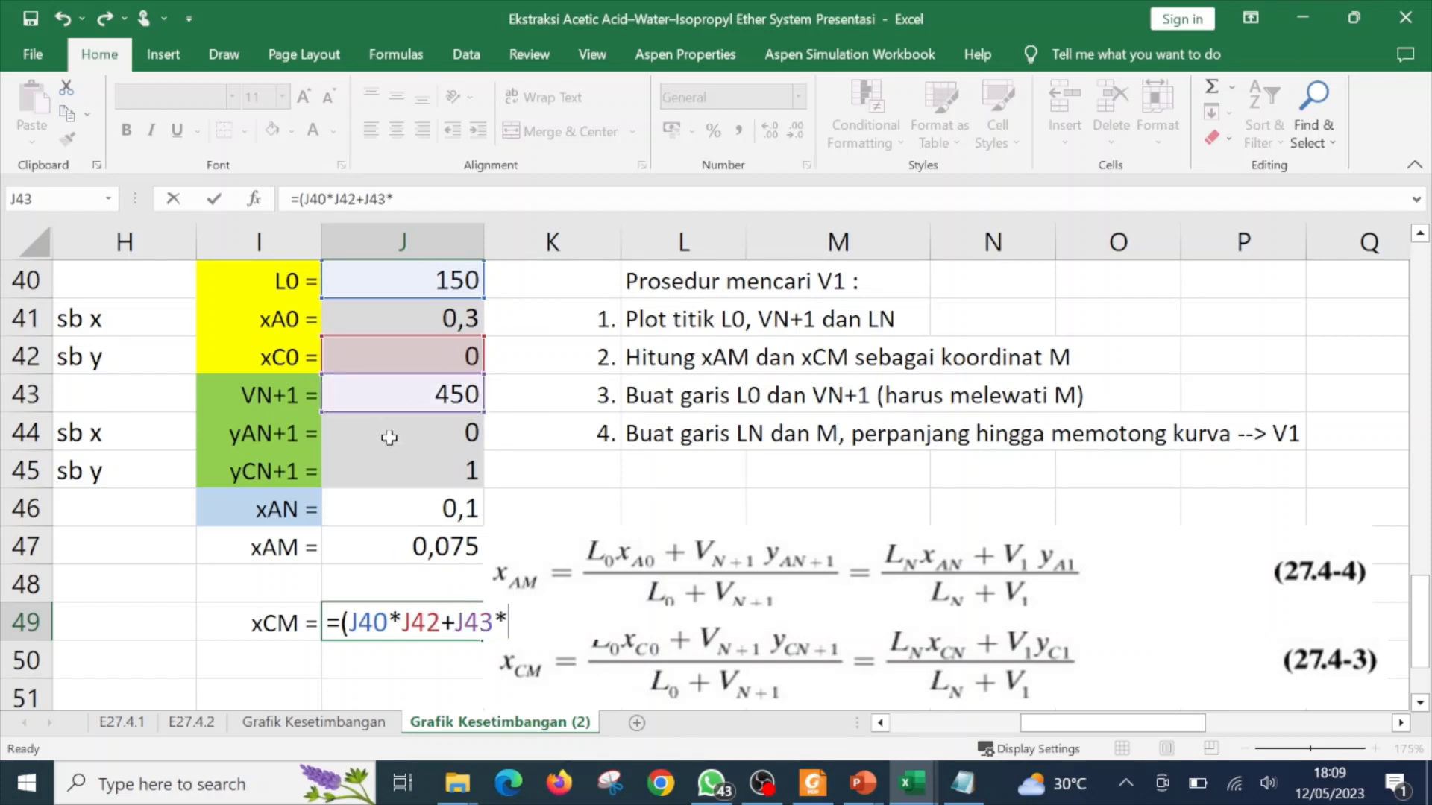
pyautogui.click(391, 471)
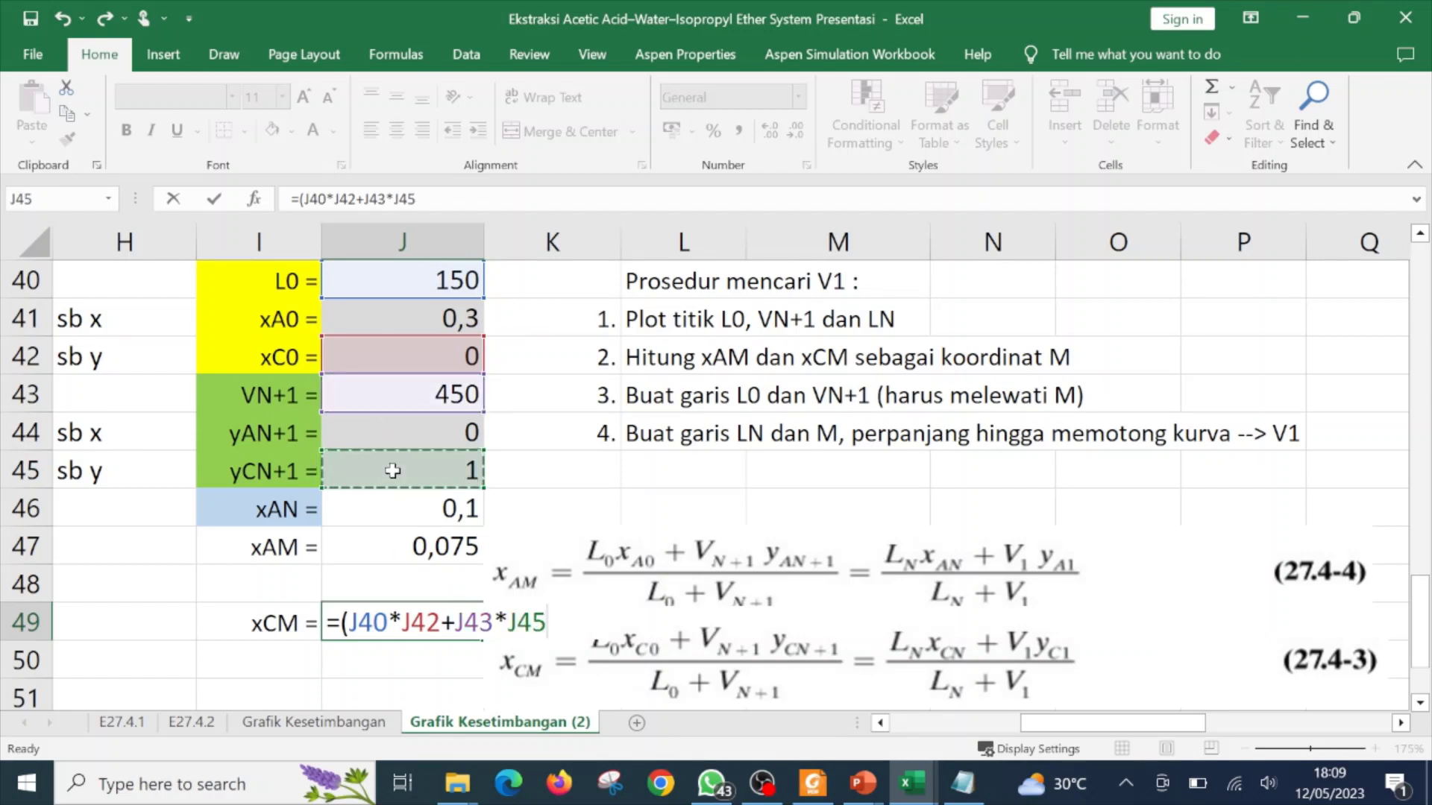
pyautogui.write(')/(')
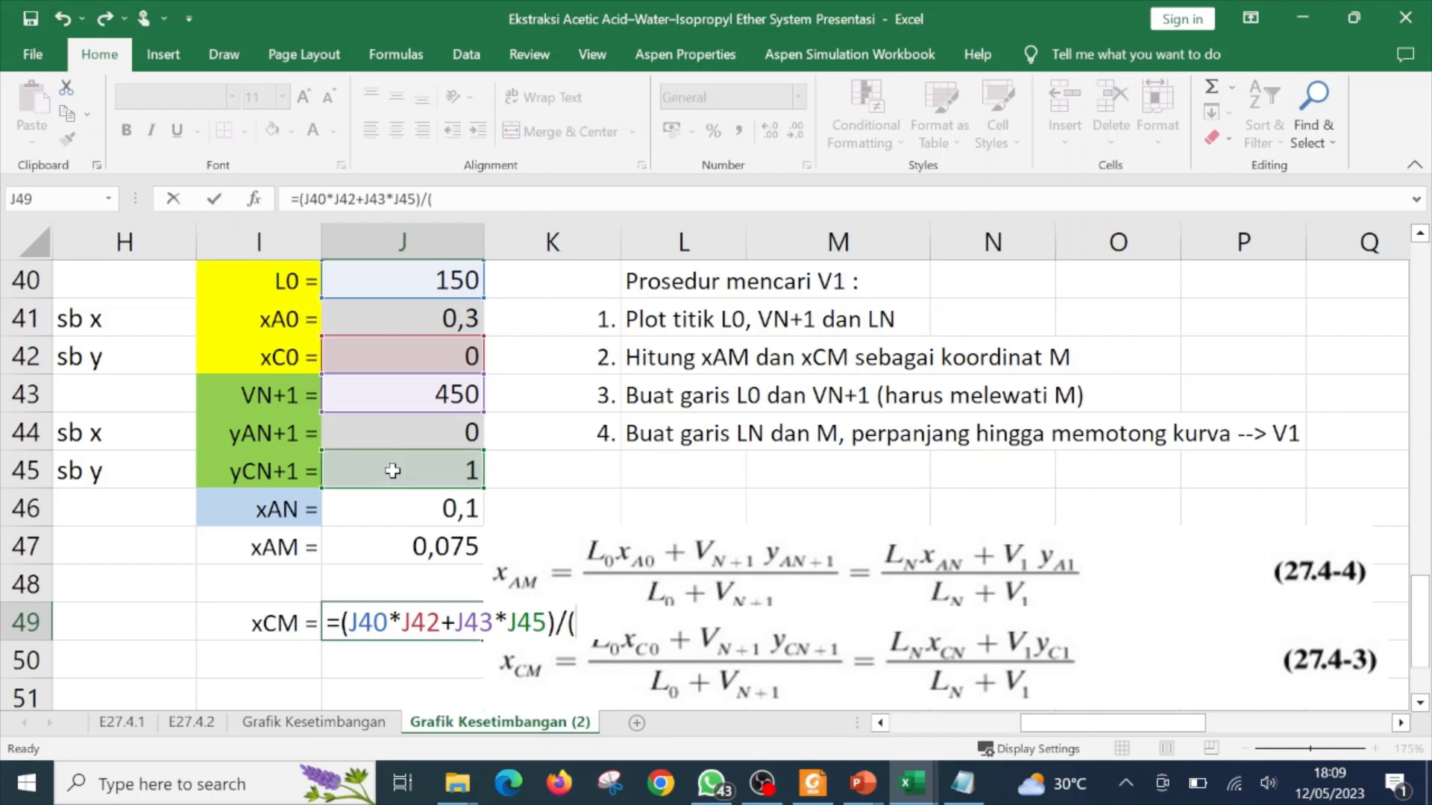
pyautogui.click(378, 280)
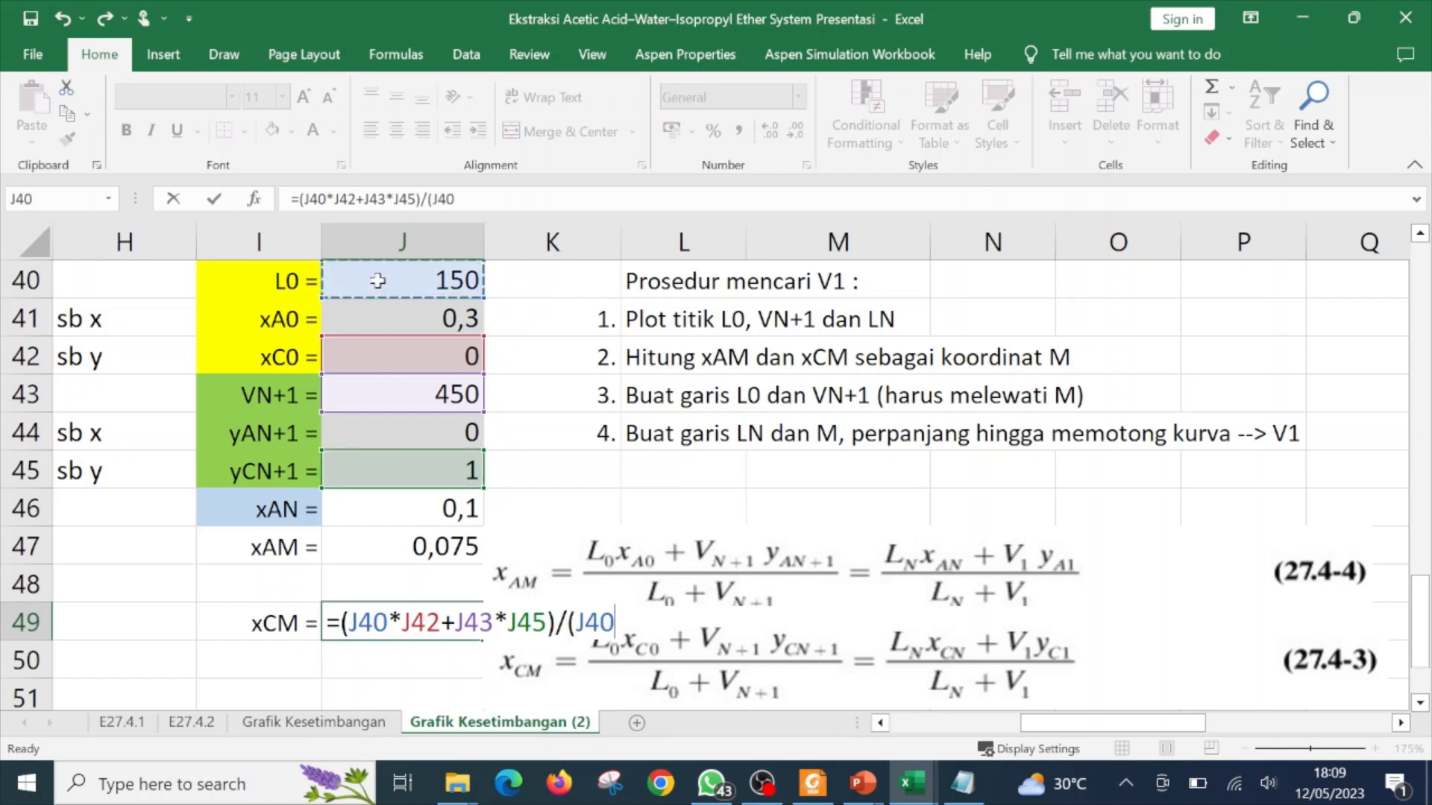
pyautogui.write('+')
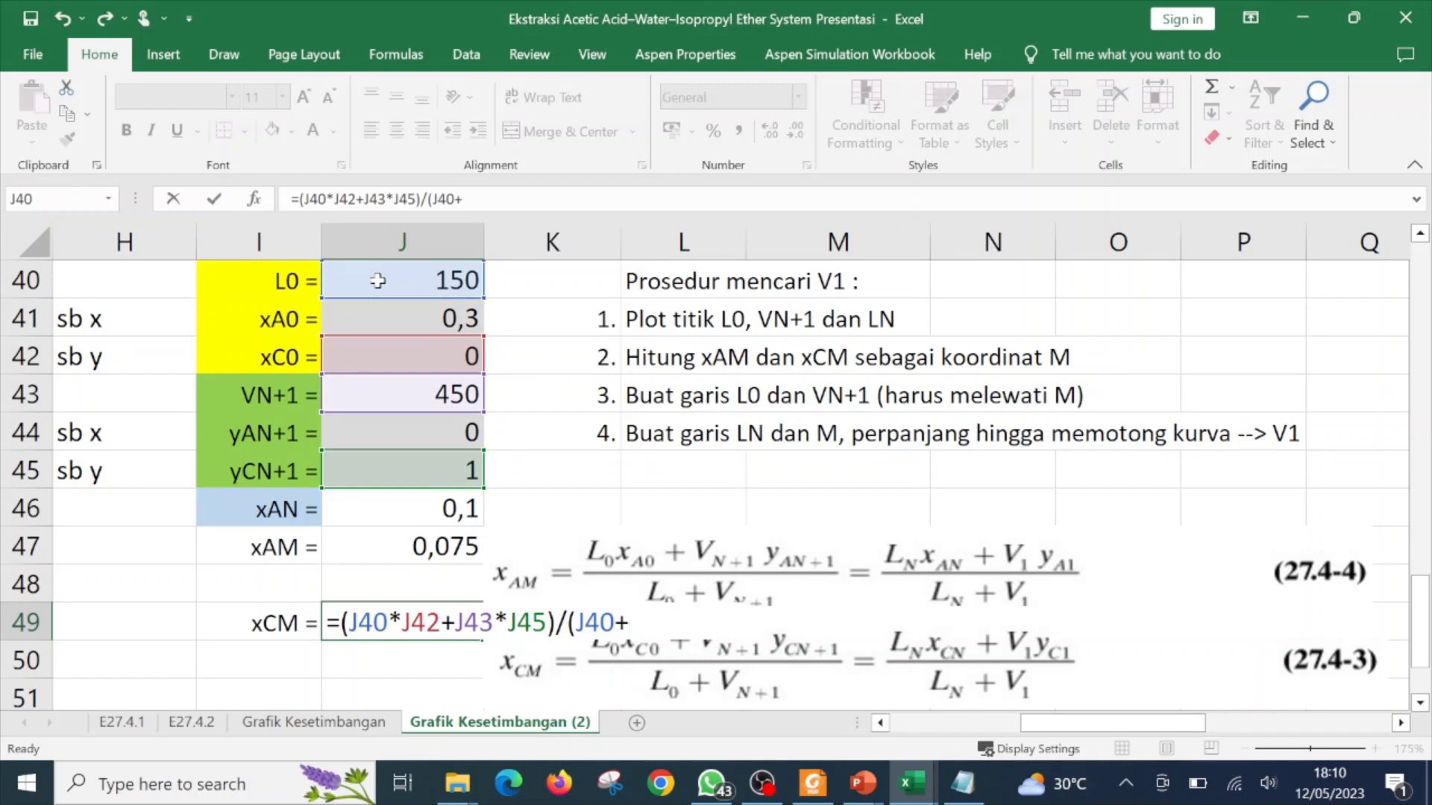
pyautogui.click(383, 397)
pyautogui.write(')')
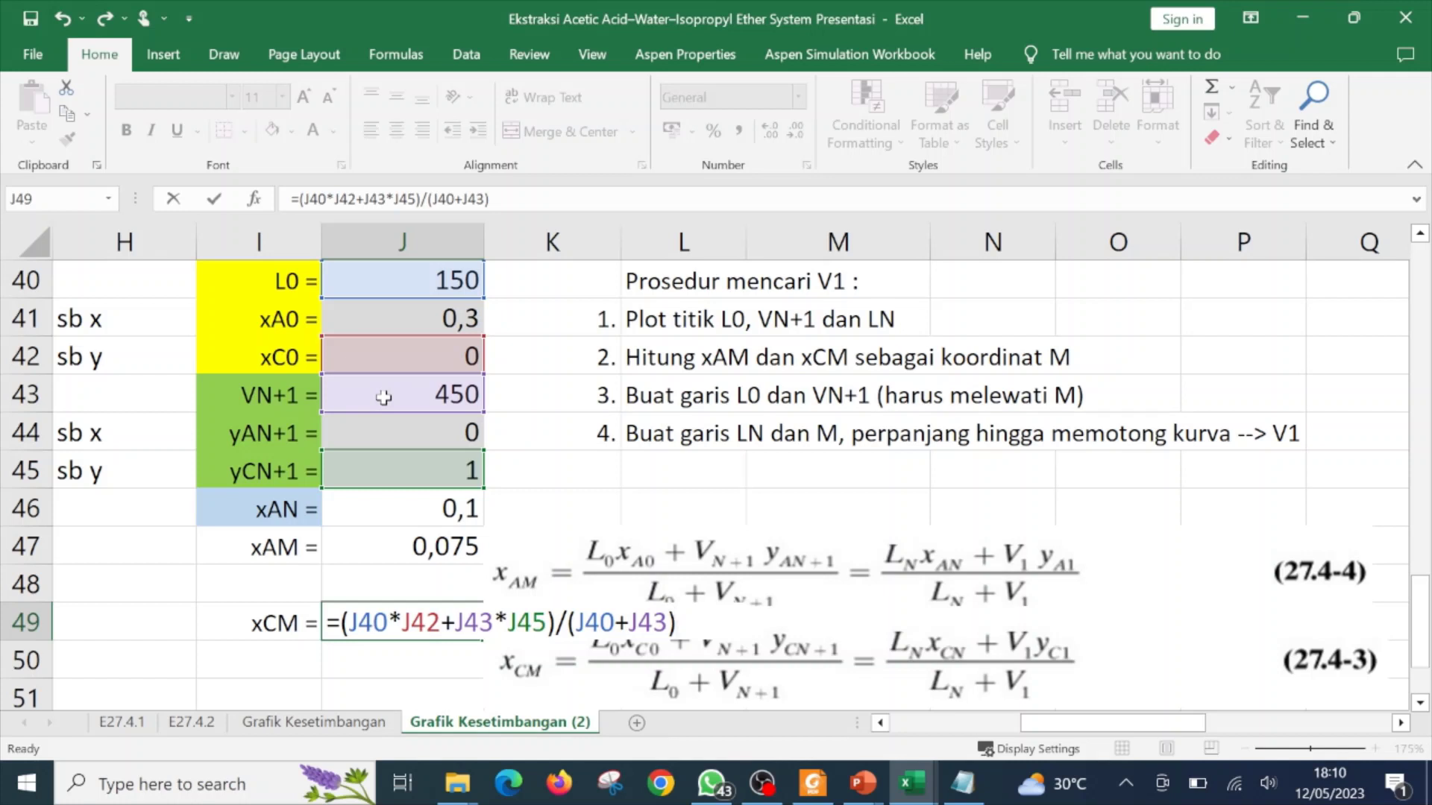
pyautogui.press('Return')
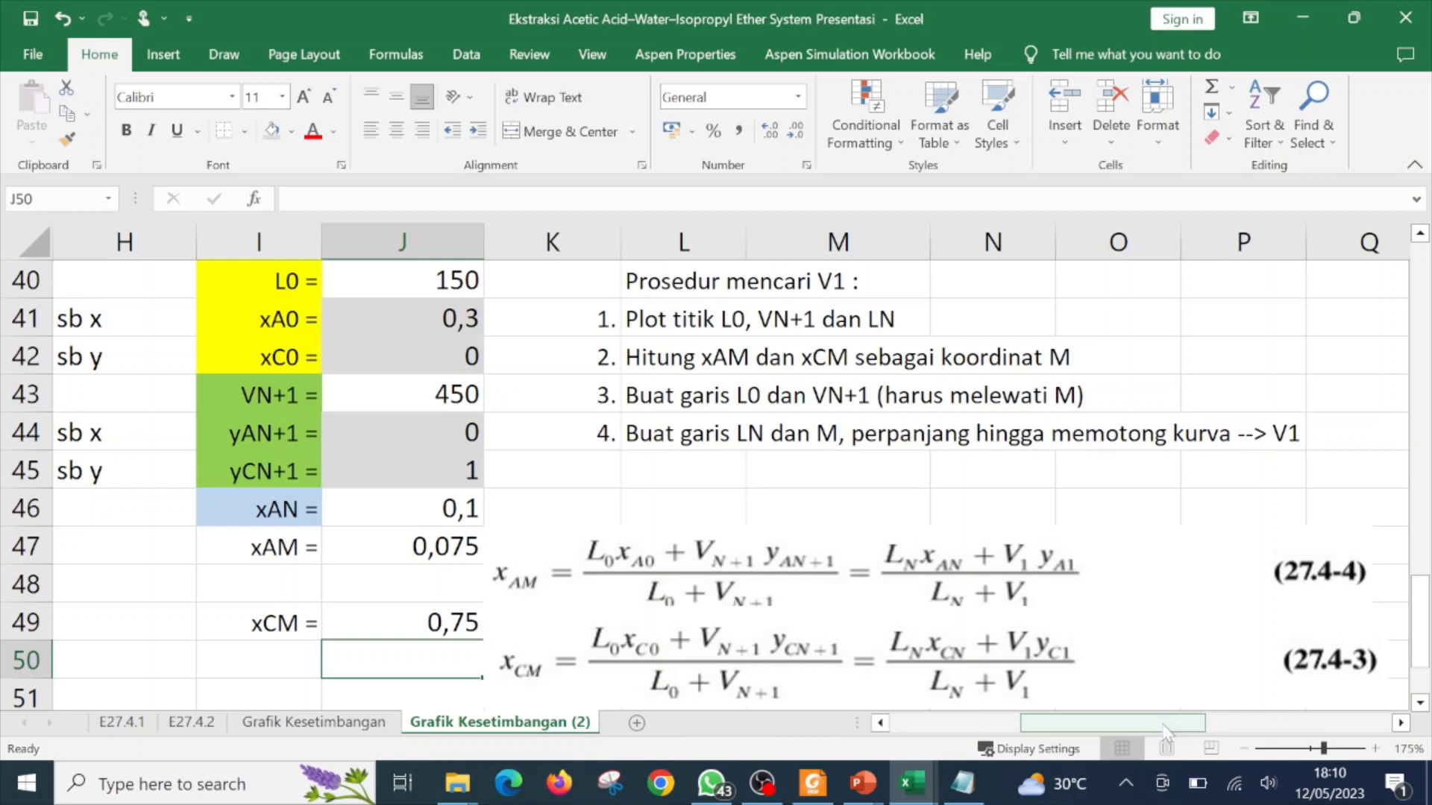
# - Move a spare red dot from beside the equilibrium chart's vertical axis to point M at x 0.075, y 0.75
pyautogui.moveTo(1162, 723); pyautogui.dragTo(1303, 730)
pyautogui.scroll(7, 1278, 601)
pyautogui.scroll(3, 716, 473)
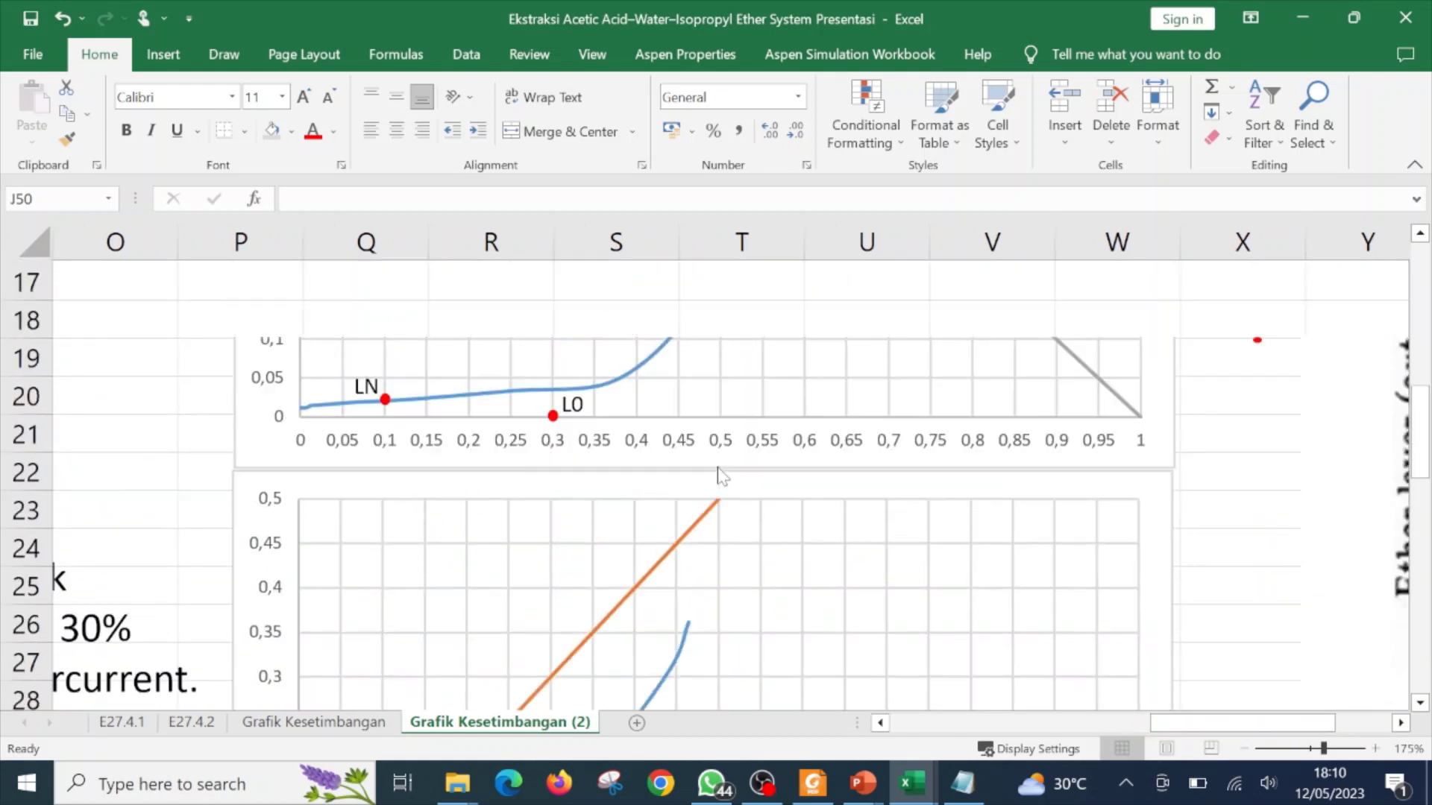
pyautogui.scroll(-1, 713, 474)
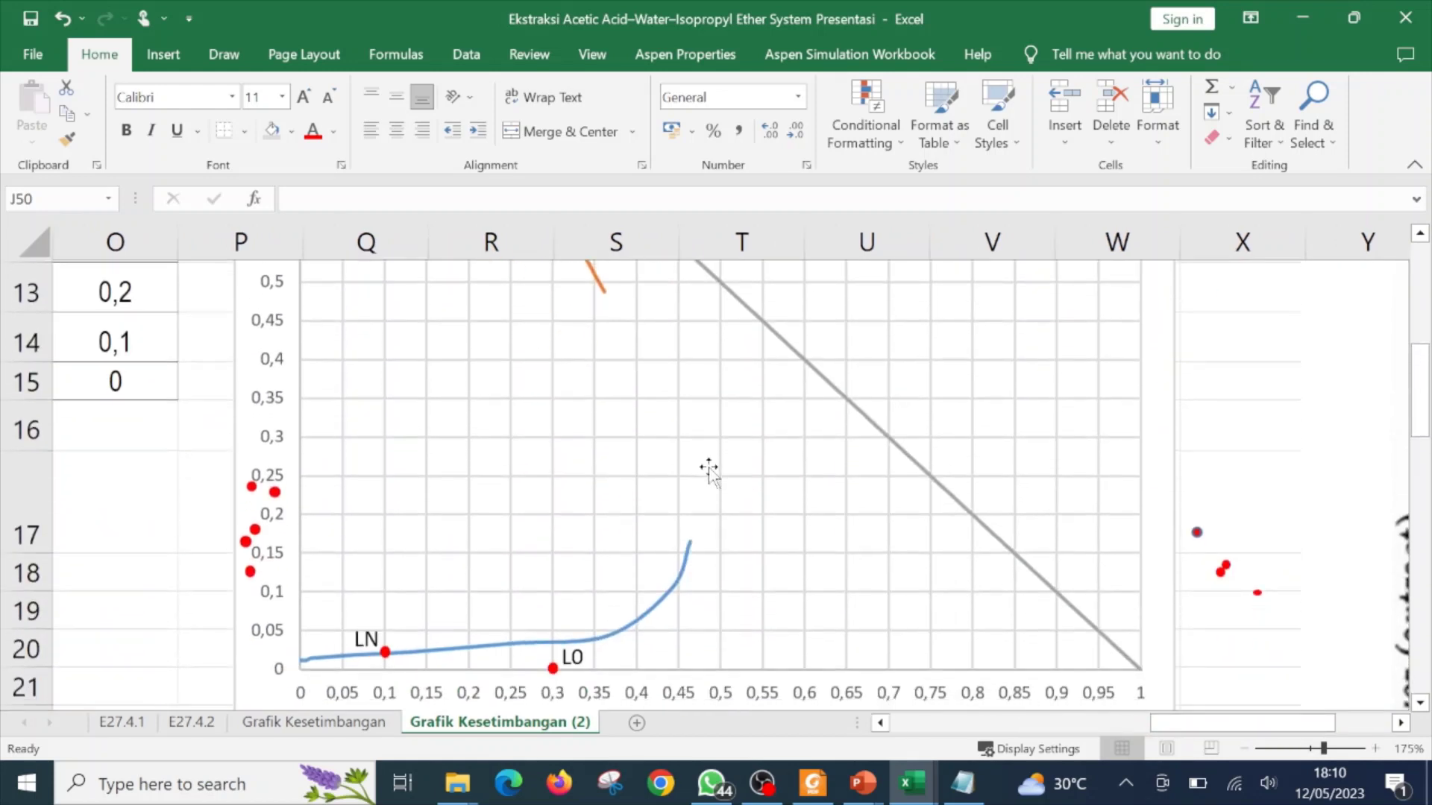
pyautogui.click(275, 490)
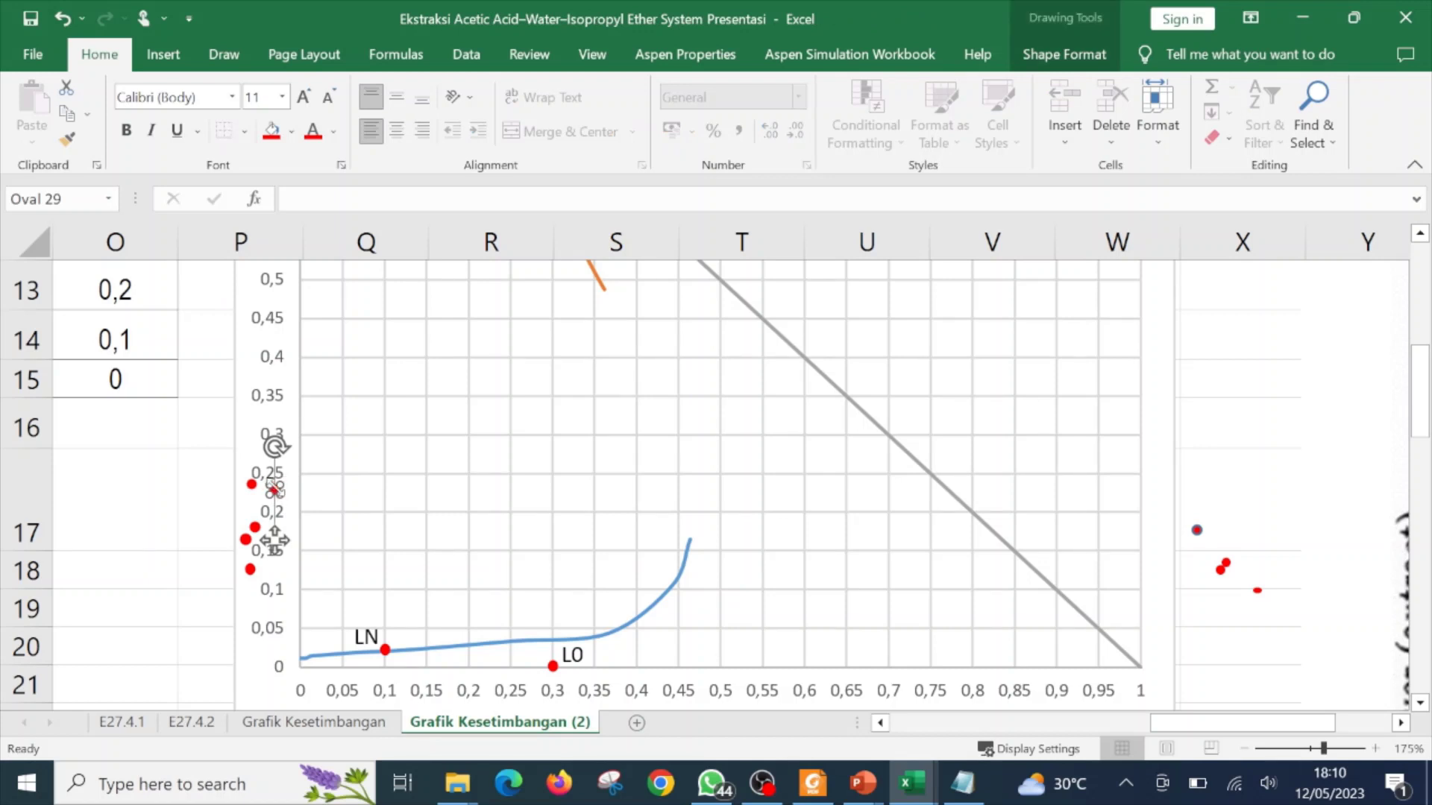
pyautogui.click(182, 476)
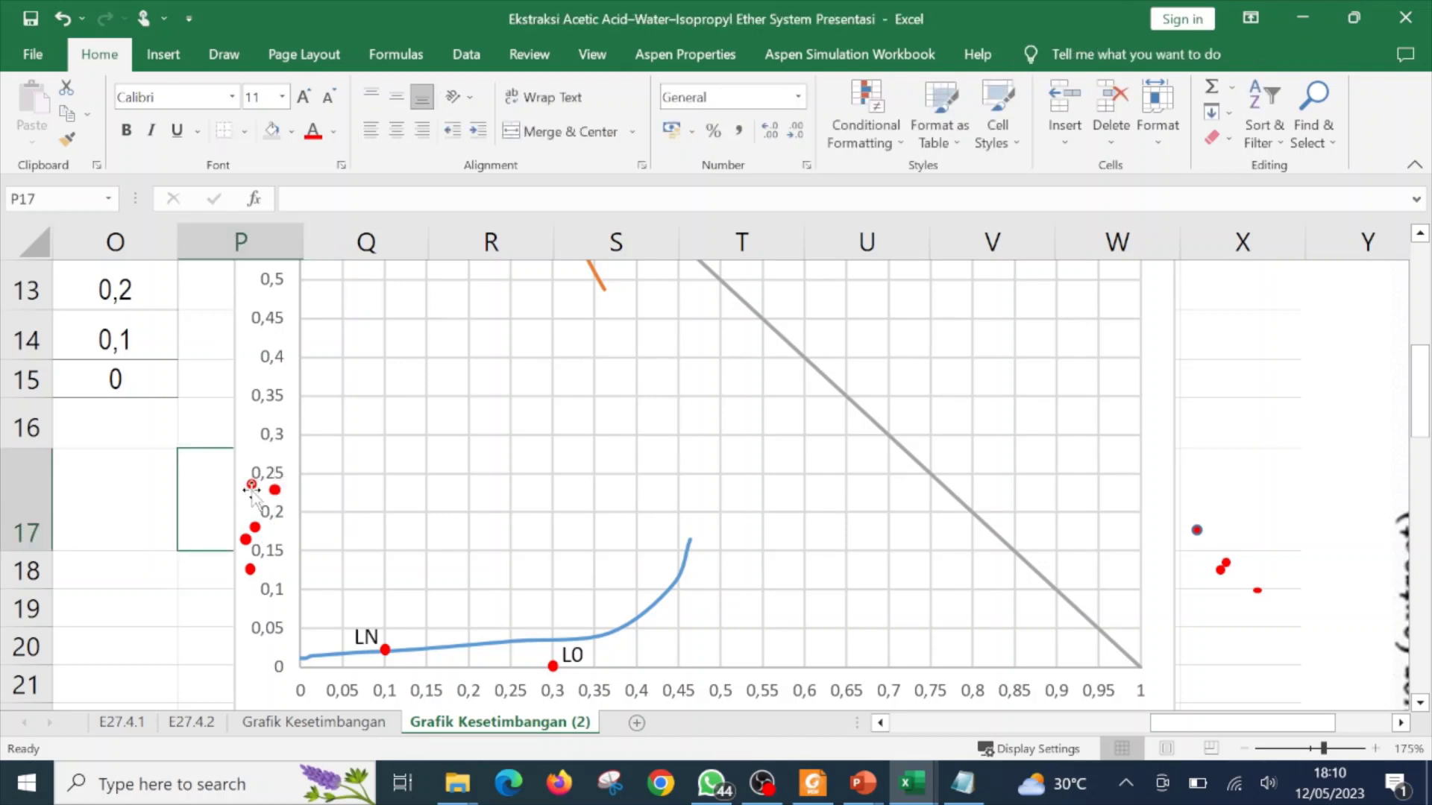
pyautogui.moveTo(274, 490); pyautogui.dragTo(435, 438)
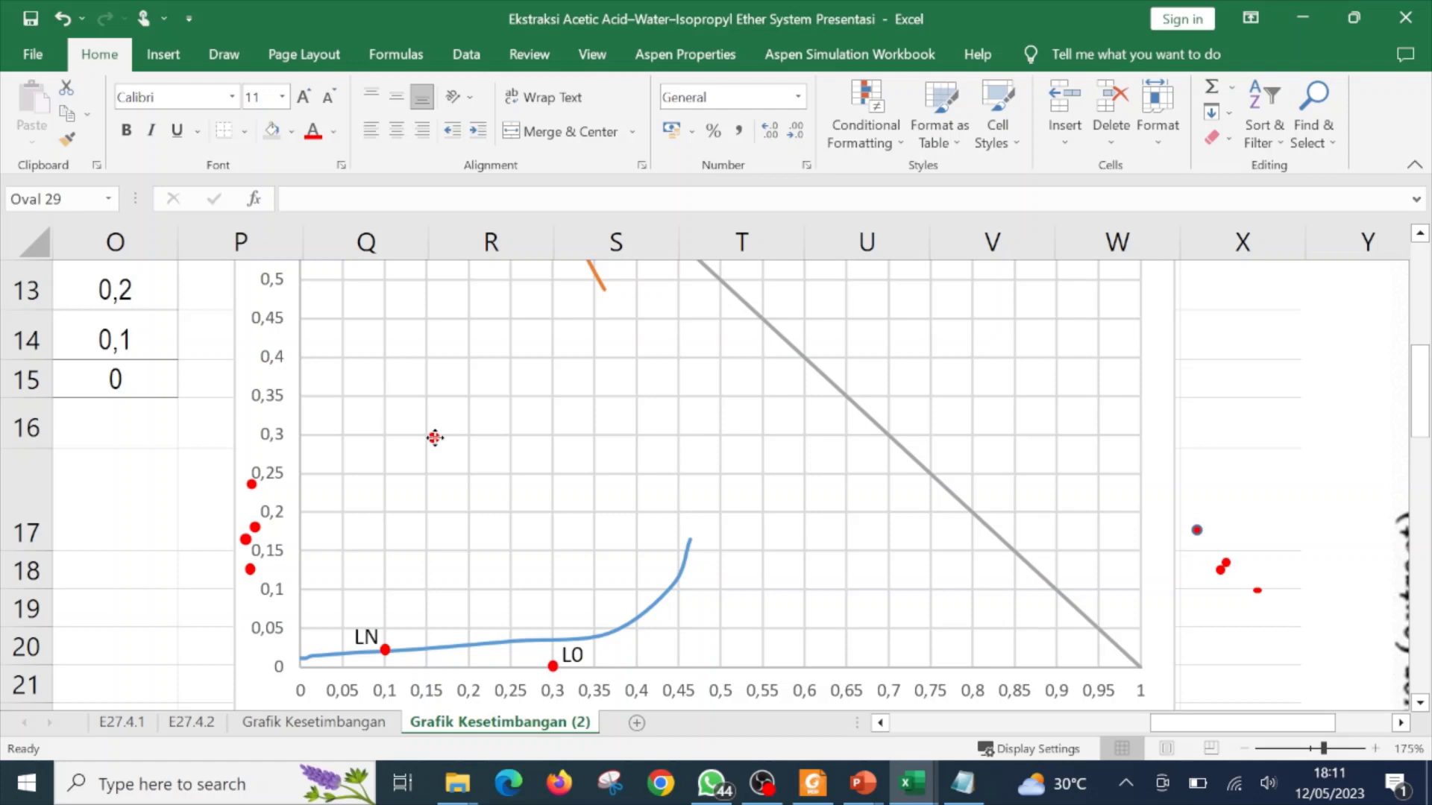
pyautogui.moveTo(435, 438); pyautogui.dragTo(368, 396)
pyautogui.moveTo(368, 395); pyautogui.dragTo(365, 335)
pyautogui.click(411, 362)
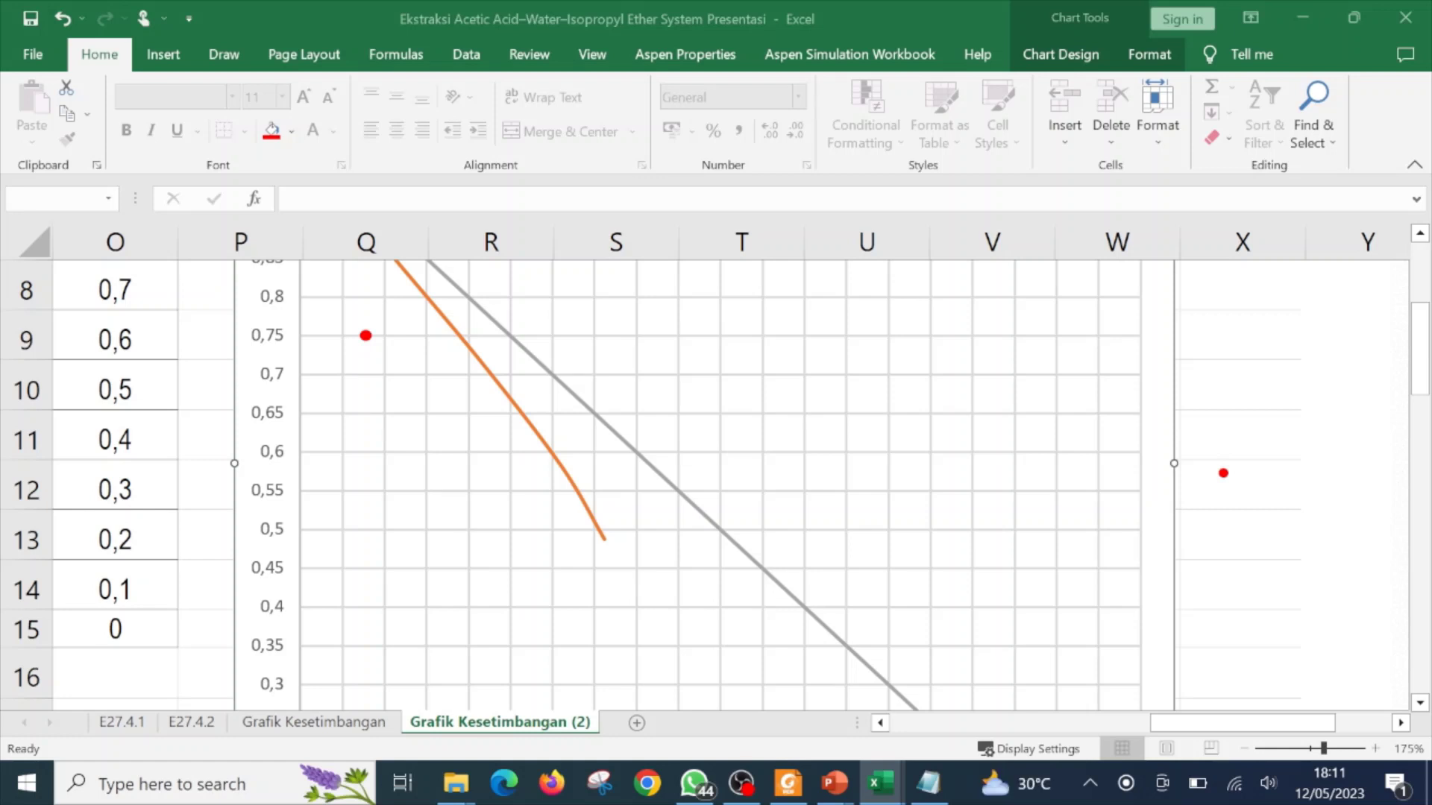
# - Paste the red label "M (0.075, 0.75)" into the equilibrium chart and place it beside the dot at M
pyautogui.click(609, 322)
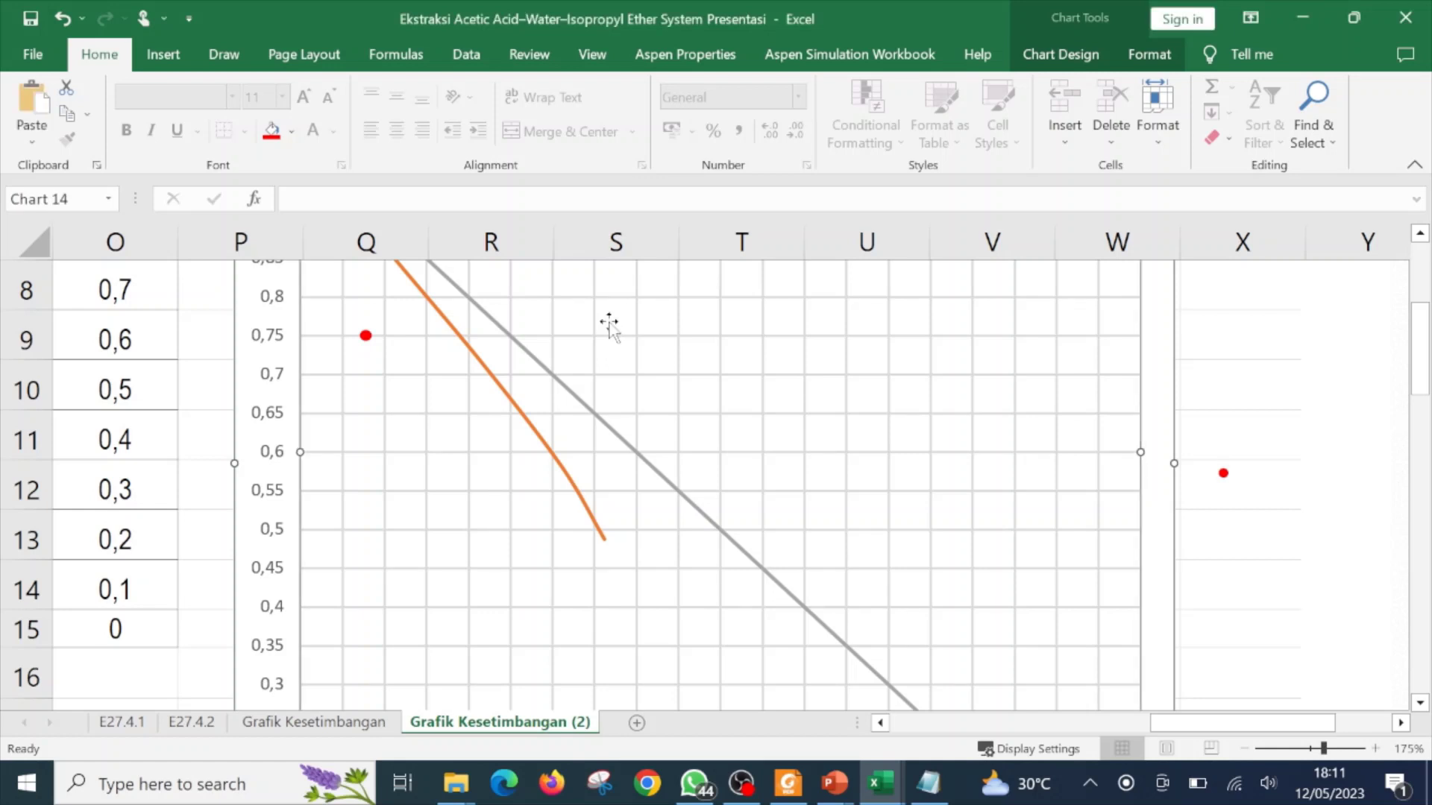
pyautogui.click(609, 322)
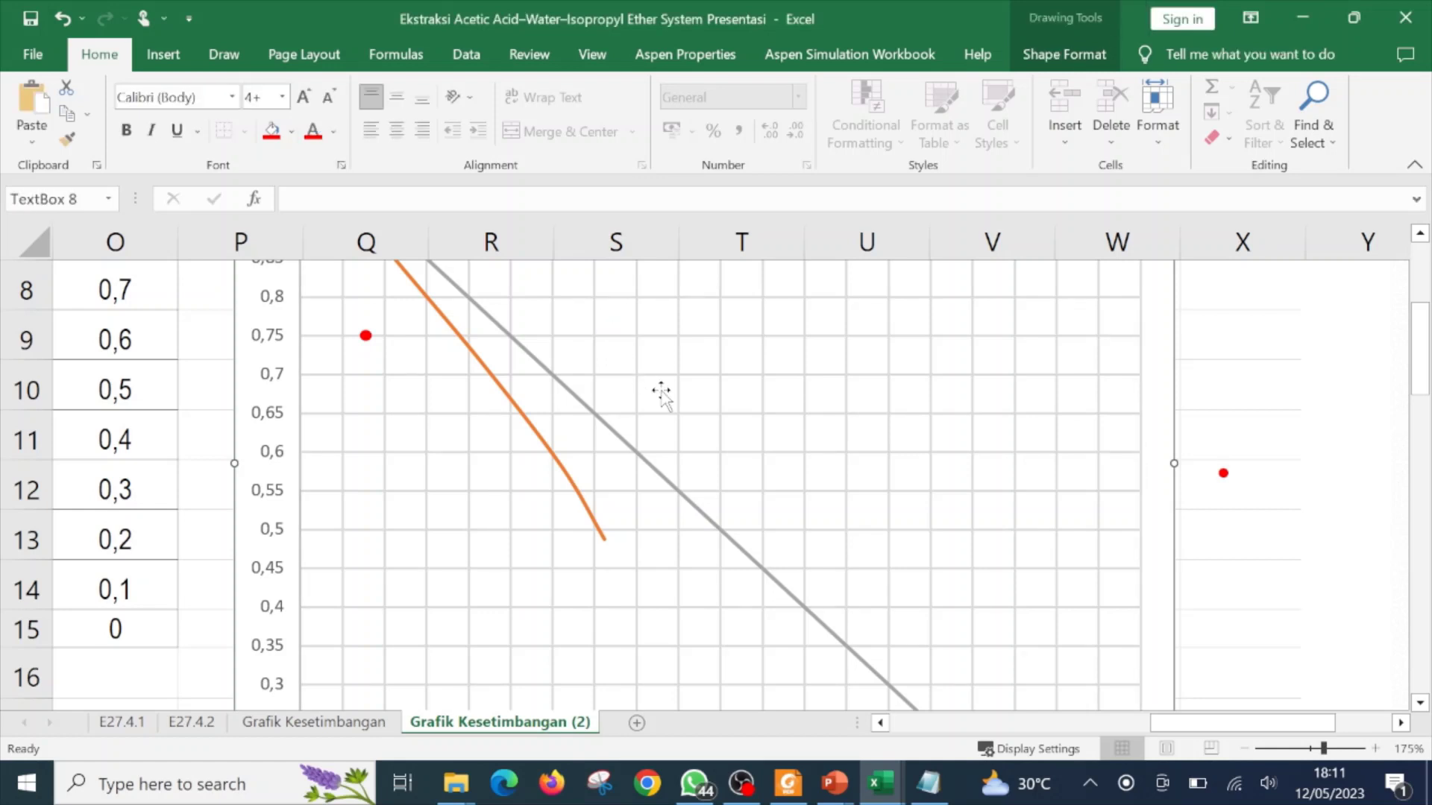
pyautogui.scroll(2, 661, 393)
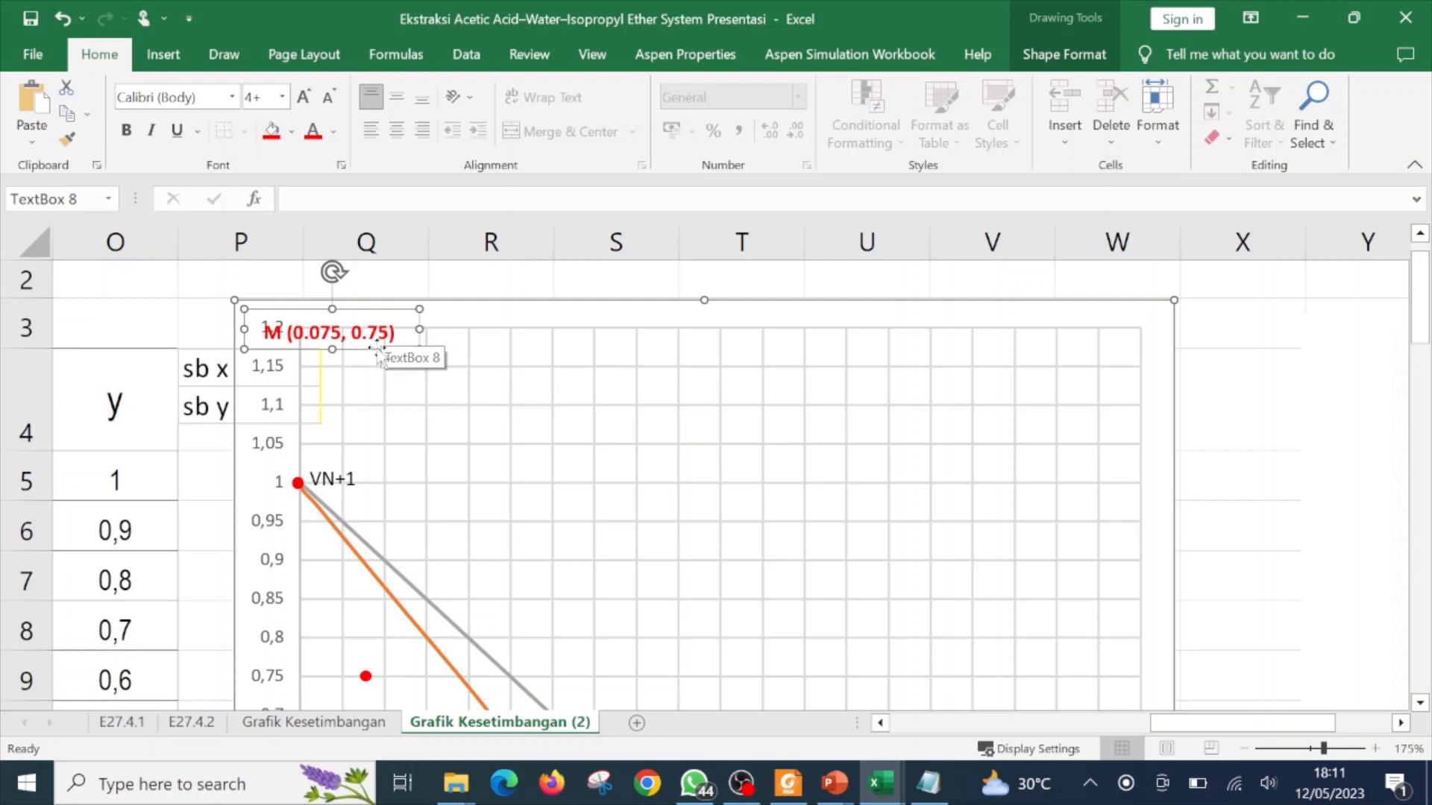
pyautogui.moveTo(375, 346); pyautogui.dragTo(490, 680)
pyautogui.click(451, 601)
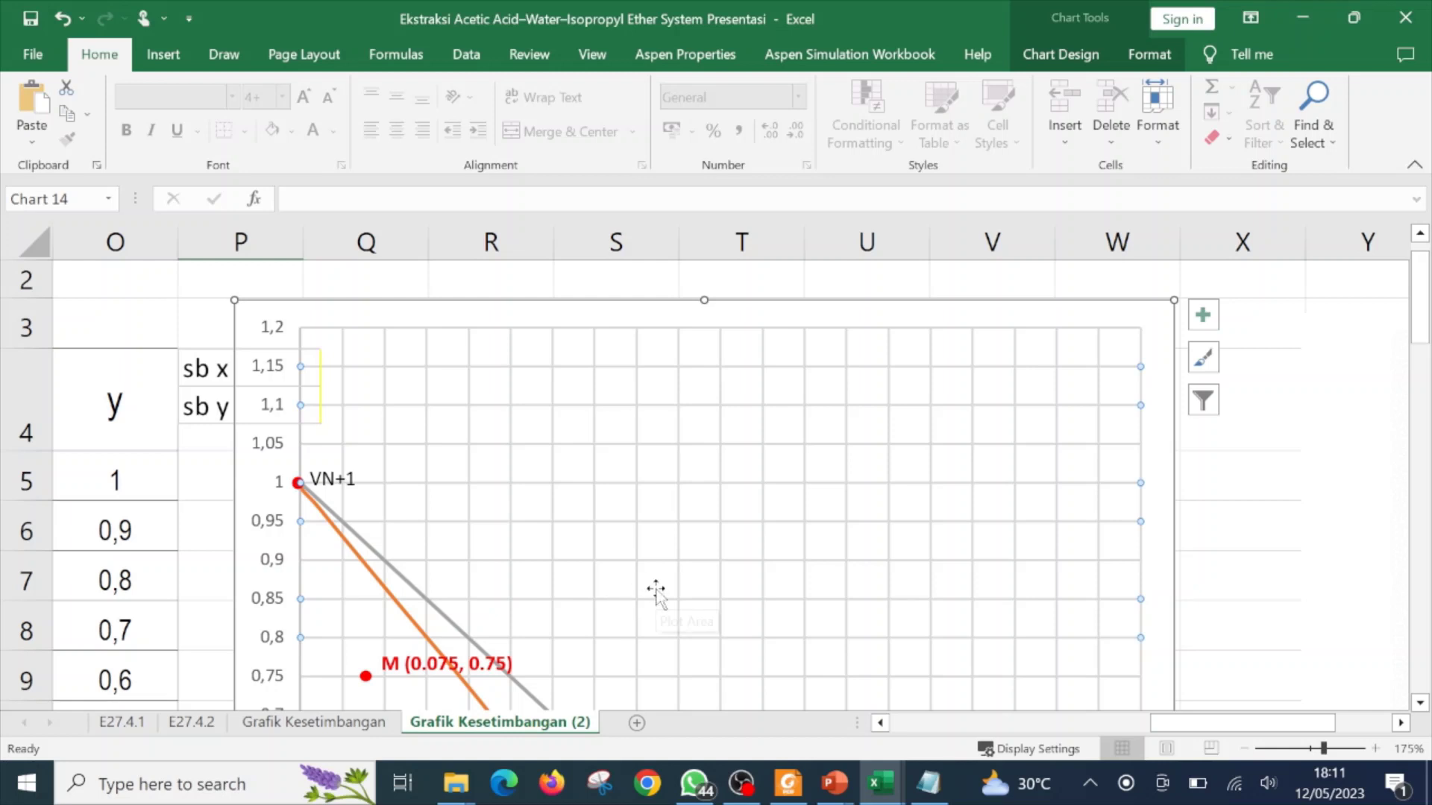
# - Review steps 3 and 4 of the V1 procedure, covering the L0 to VN+1 line and the LN to M line
pyautogui.scroll(-1, 647, 589)
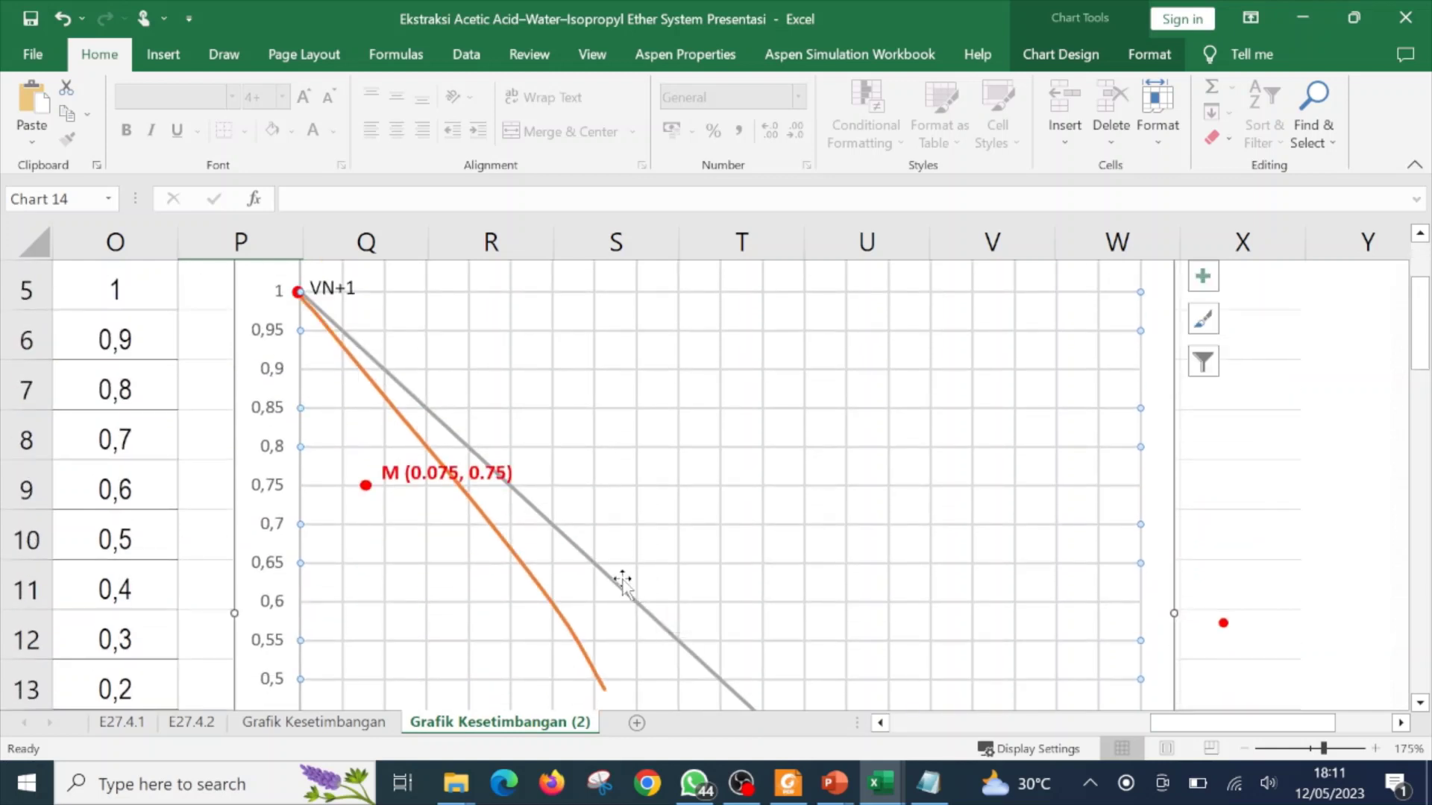
pyautogui.click(910, 722)
pyautogui.scroll(-6, 871, 634)
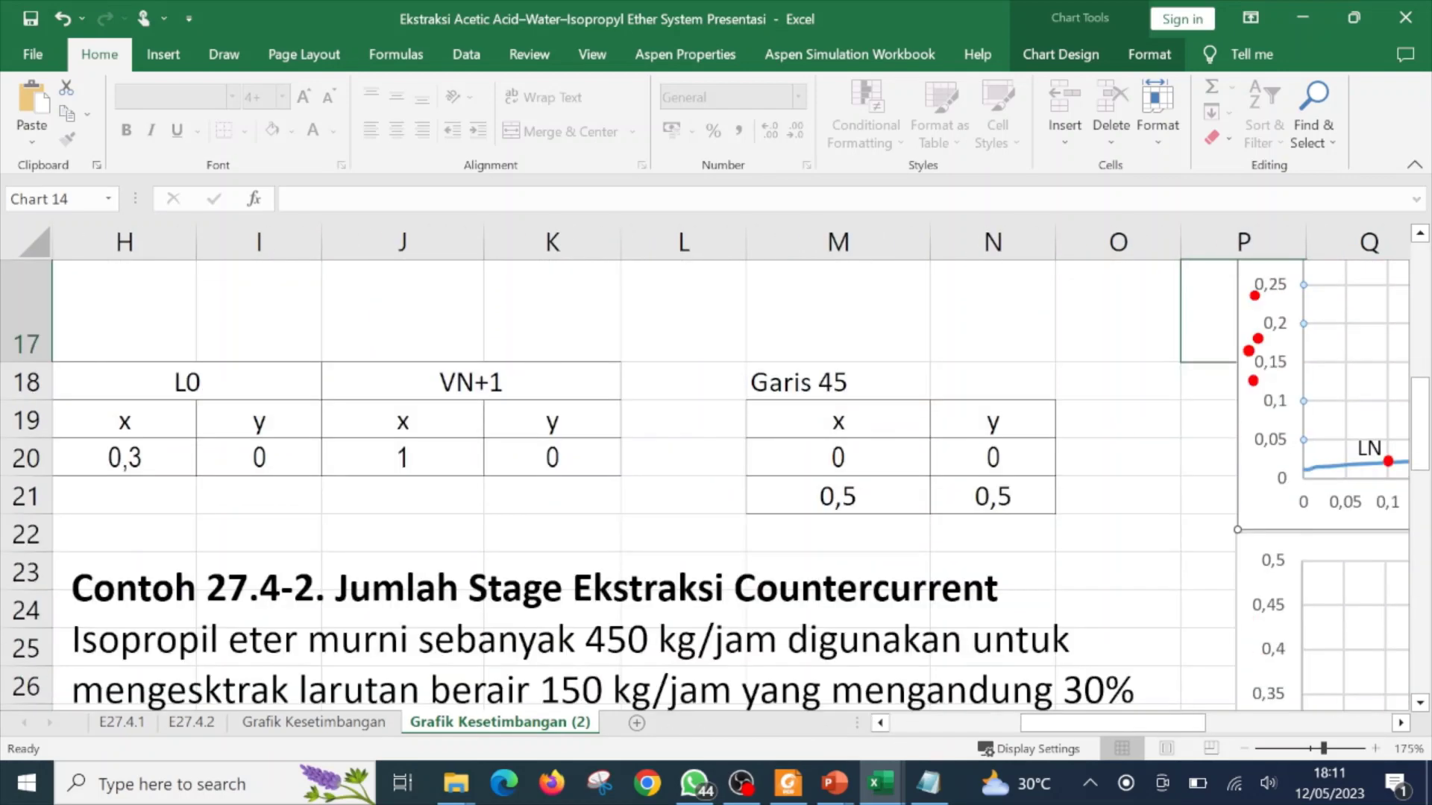
pyautogui.scroll(-4, 871, 634)
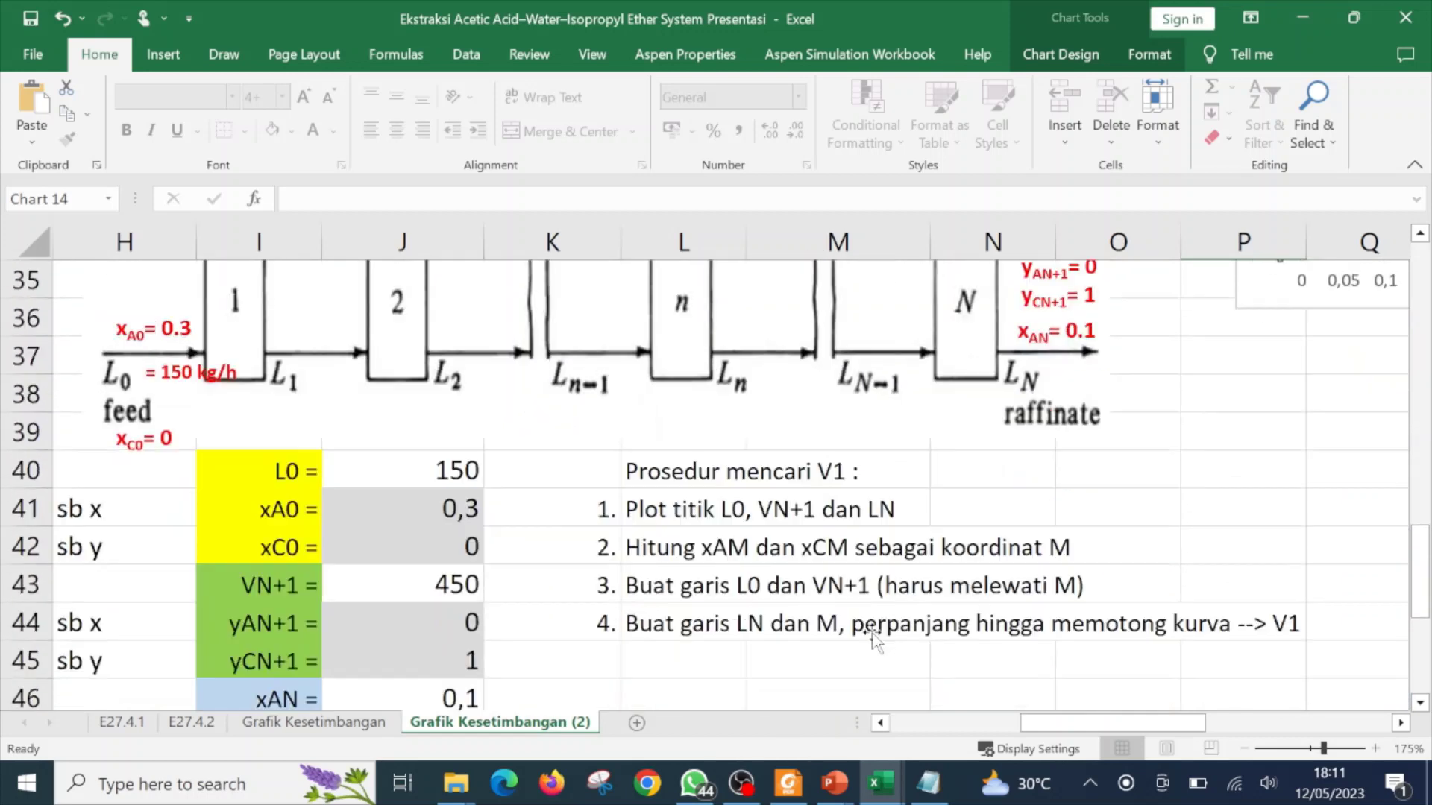
pyautogui.scroll(-1, 871, 634)
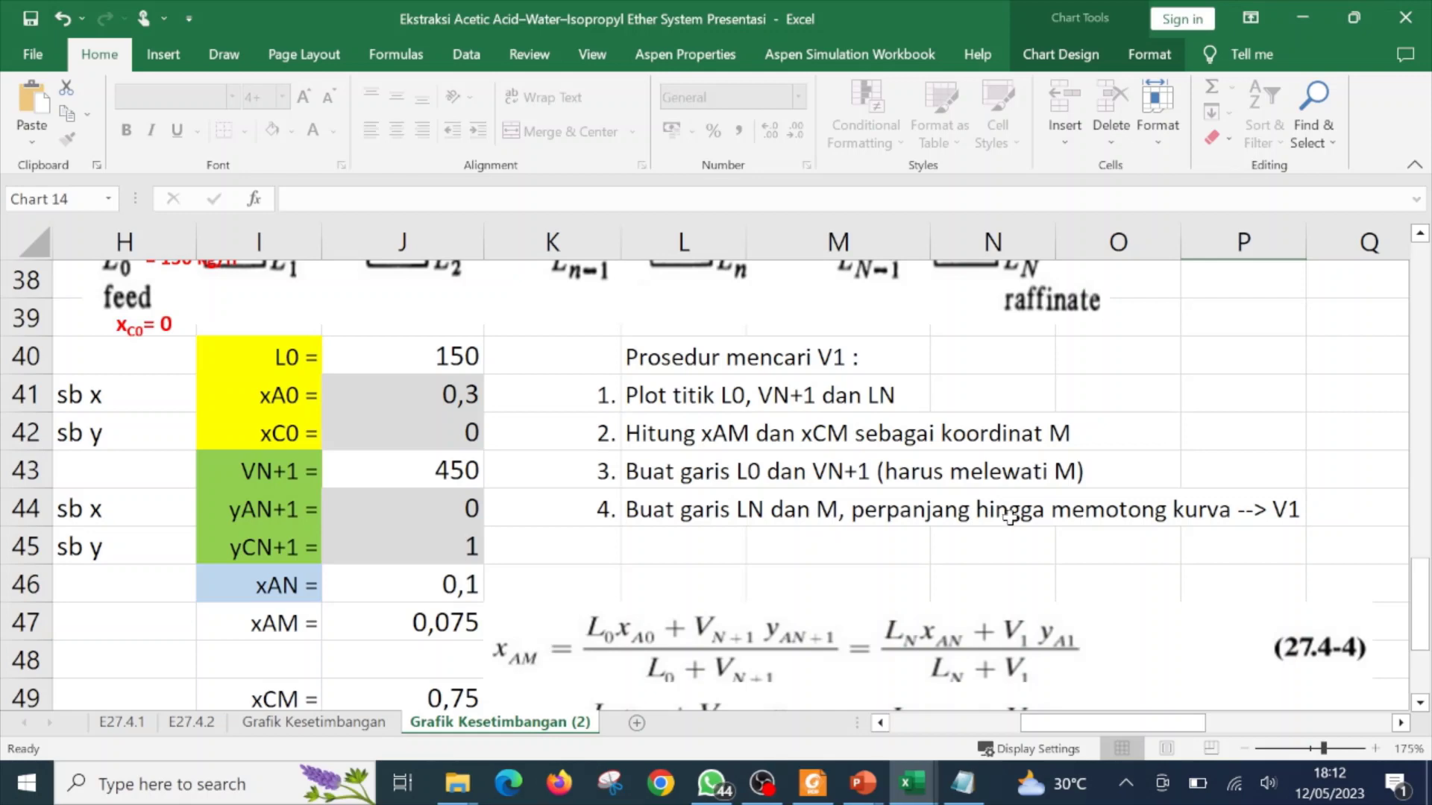
pyautogui.scroll(-4, 1009, 517)
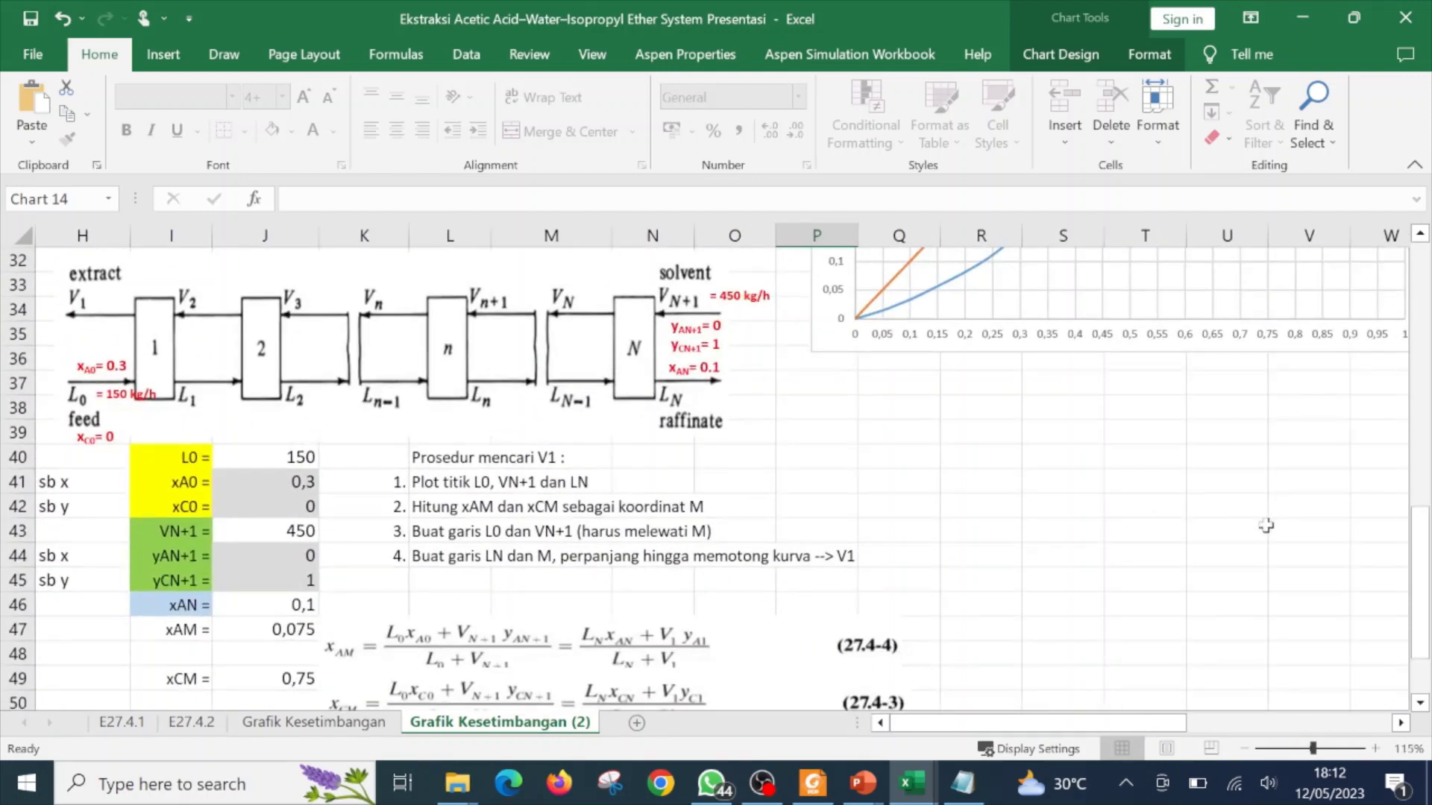
# - Draw a straight line about 8.64 cm high and 5.45 cm wide in the equilibrium chart with the Line shape
pyautogui.scroll(7, 1309, 511)
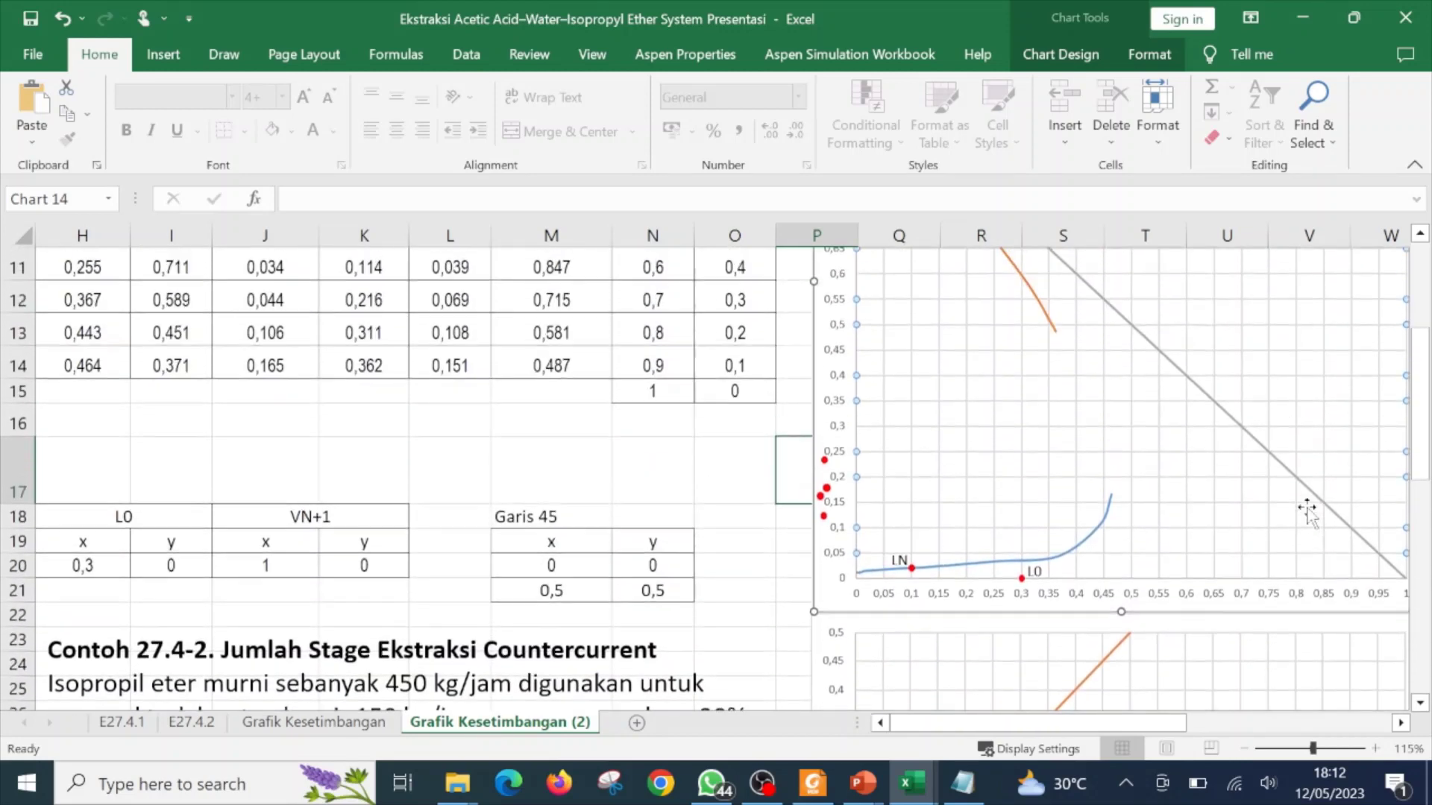
pyautogui.scroll(3, 1307, 515)
pyautogui.scroll(-1, 1307, 515)
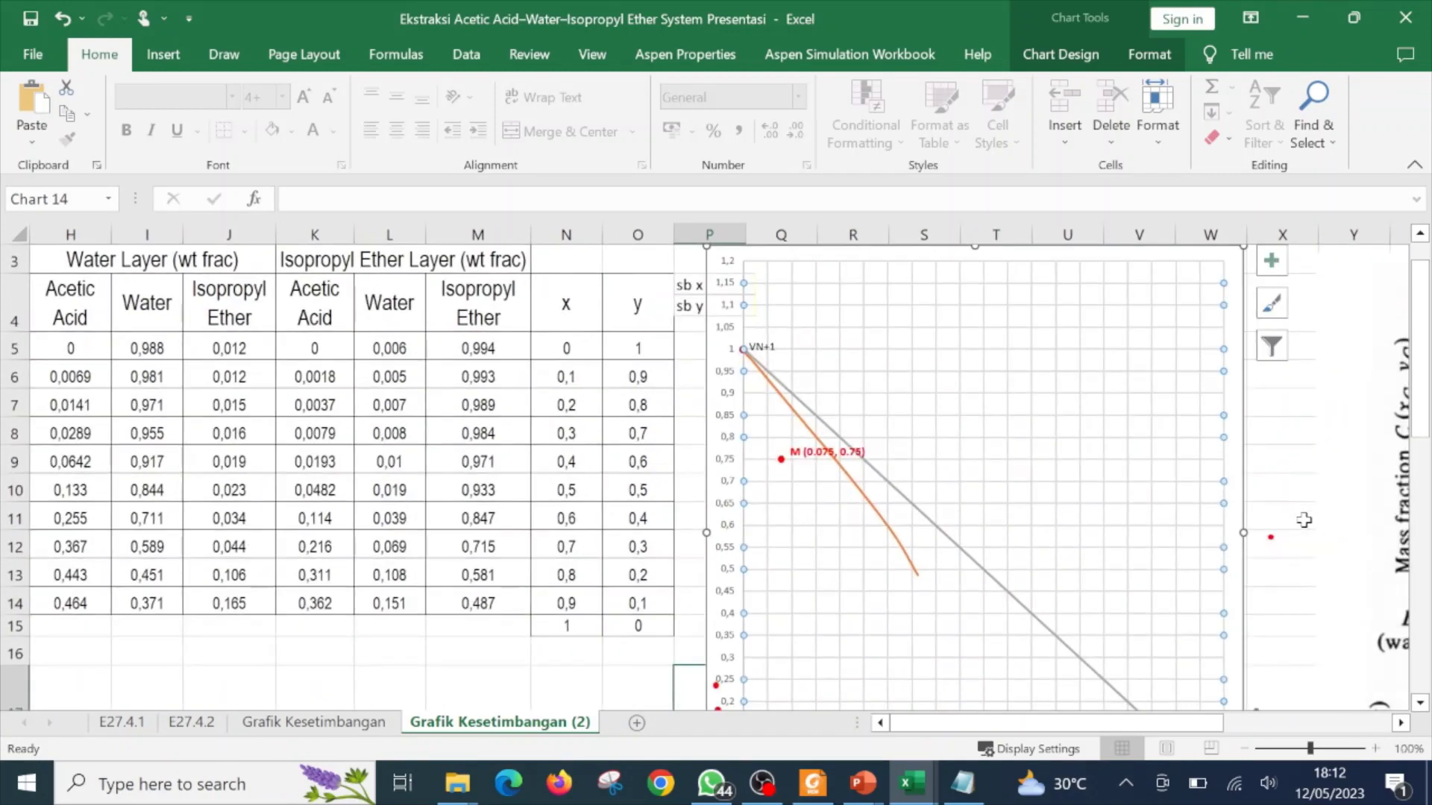
pyautogui.scroll(-1, 1303, 520)
pyautogui.scroll(2, 1301, 520)
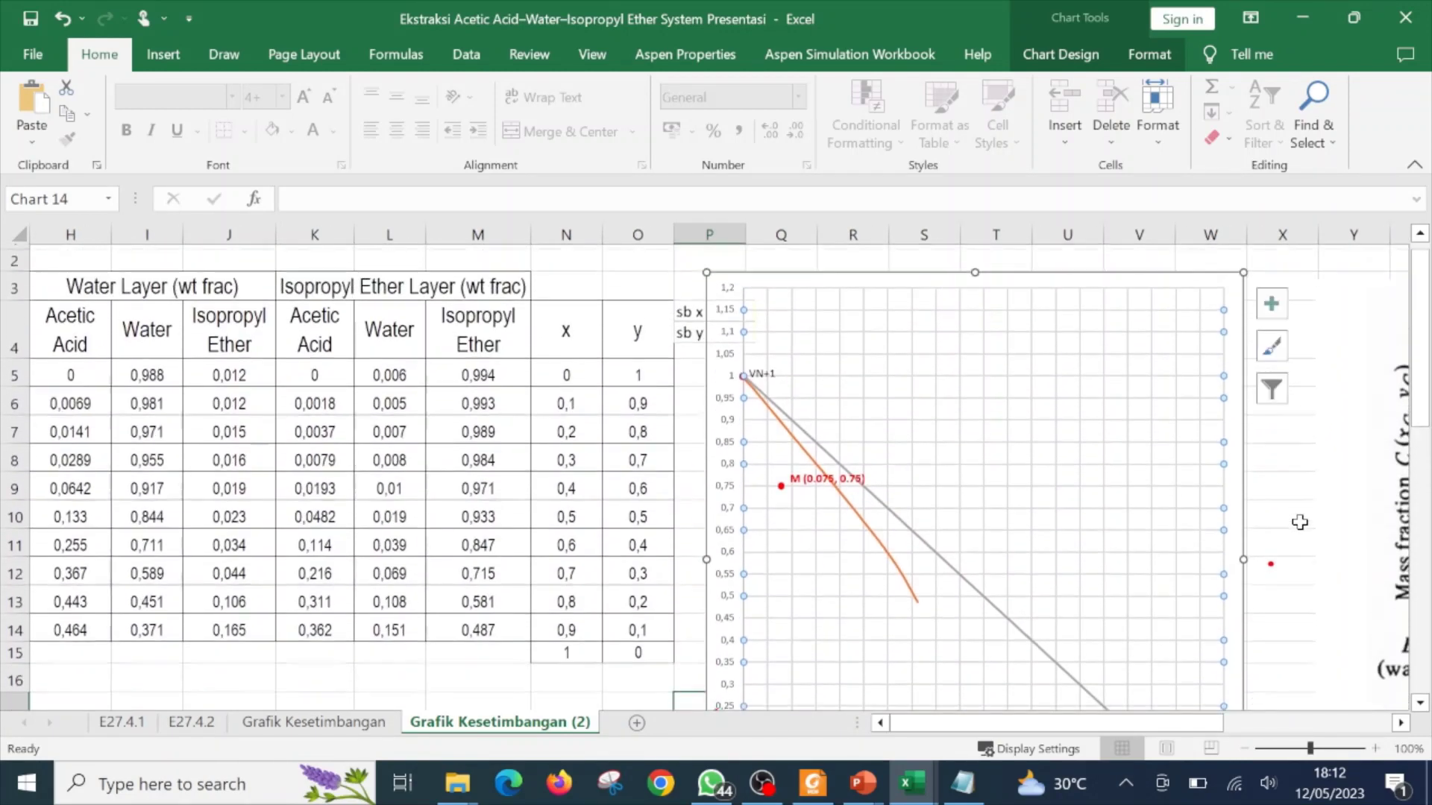
pyautogui.scroll(1, 1300, 522)
pyautogui.scroll(-1, 1300, 522)
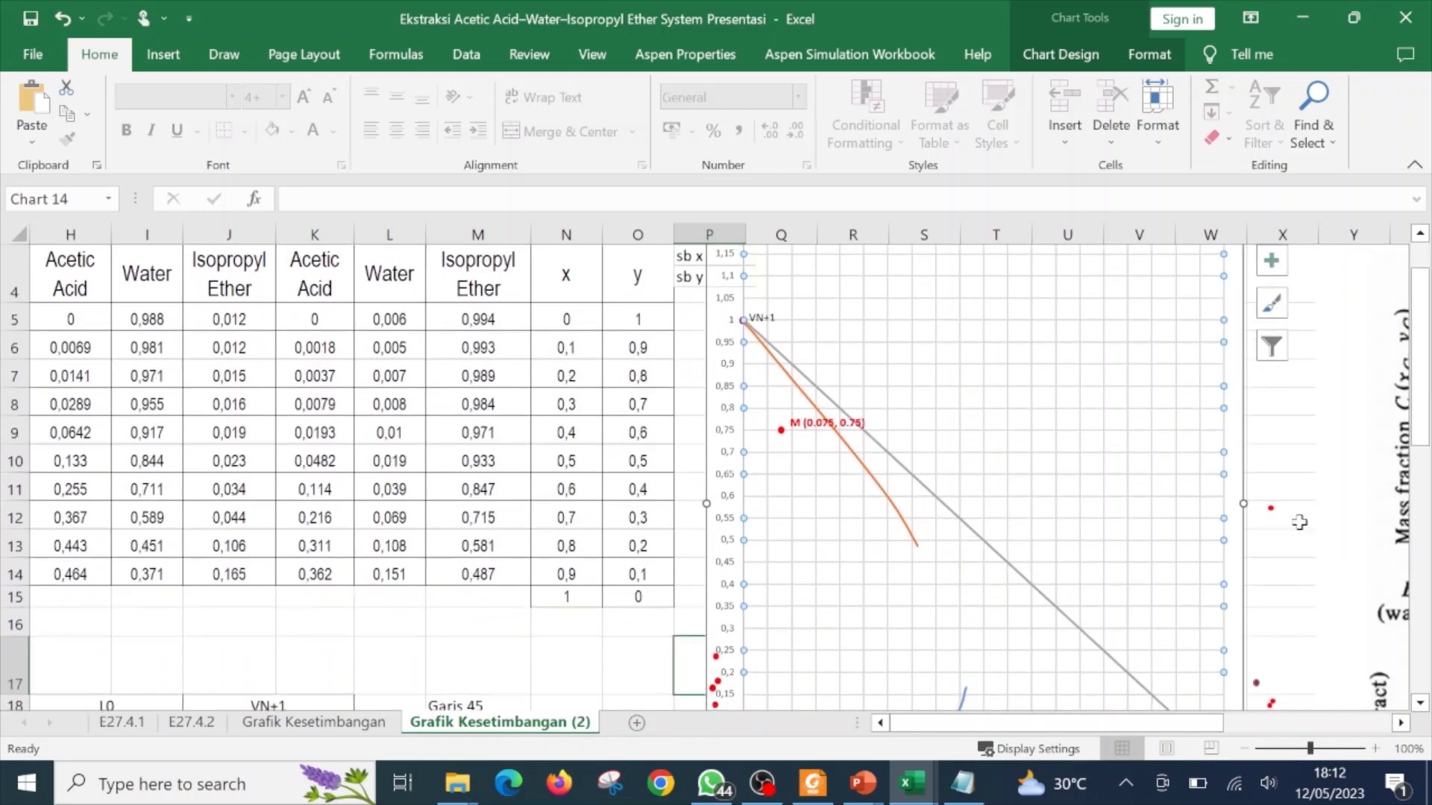
pyautogui.scroll(-1, 1300, 522)
pyautogui.click(1420, 235)
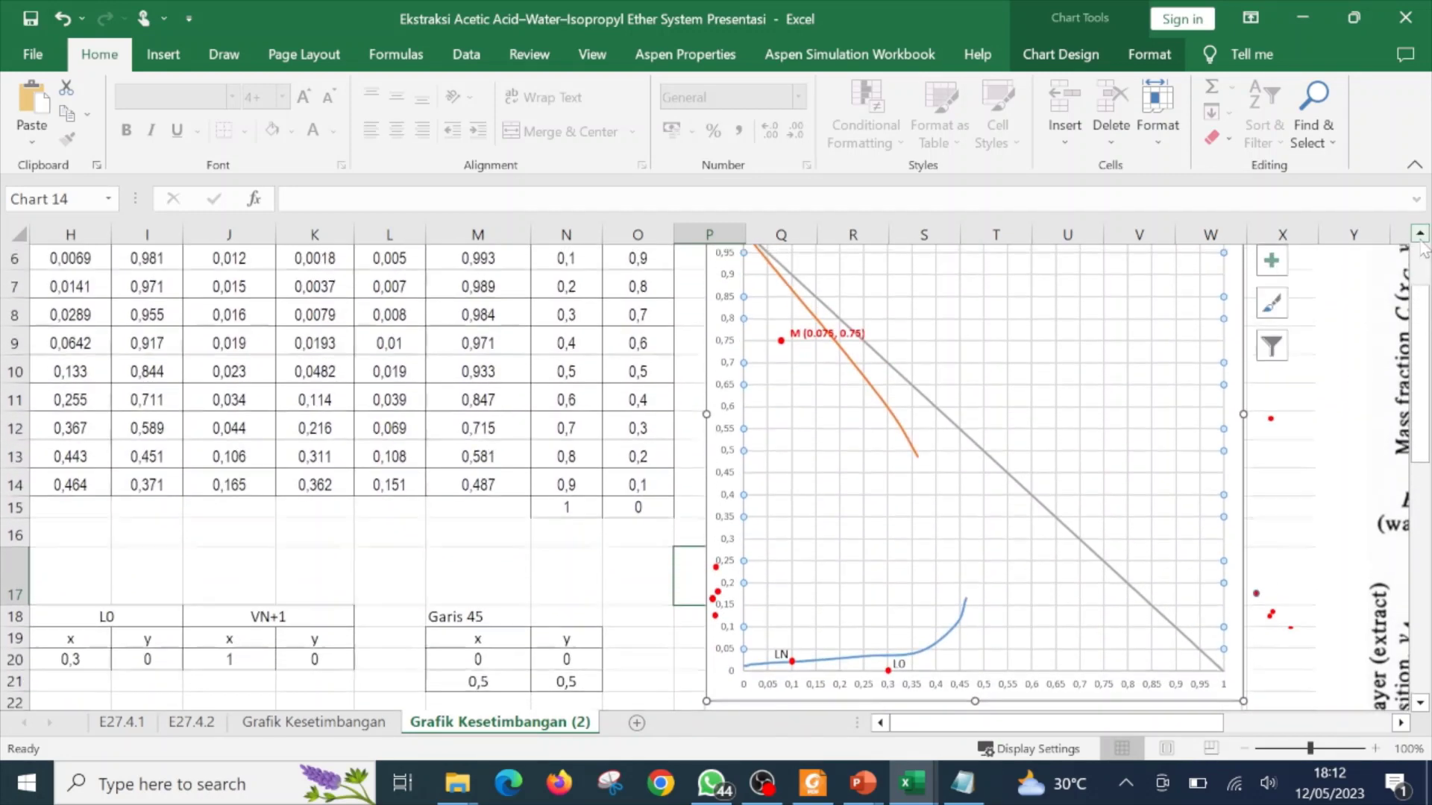
pyautogui.click(1420, 235)
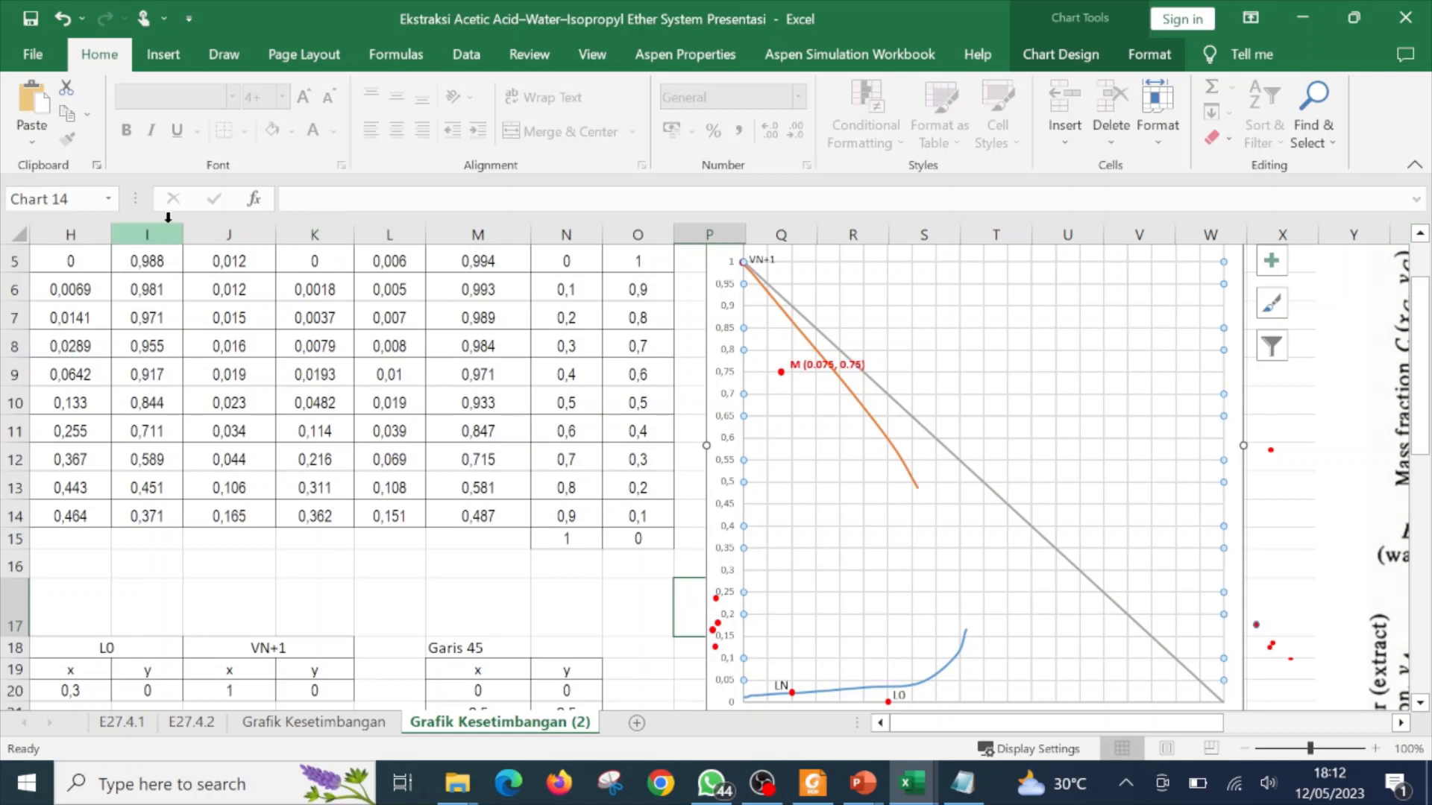
pyautogui.click(163, 57)
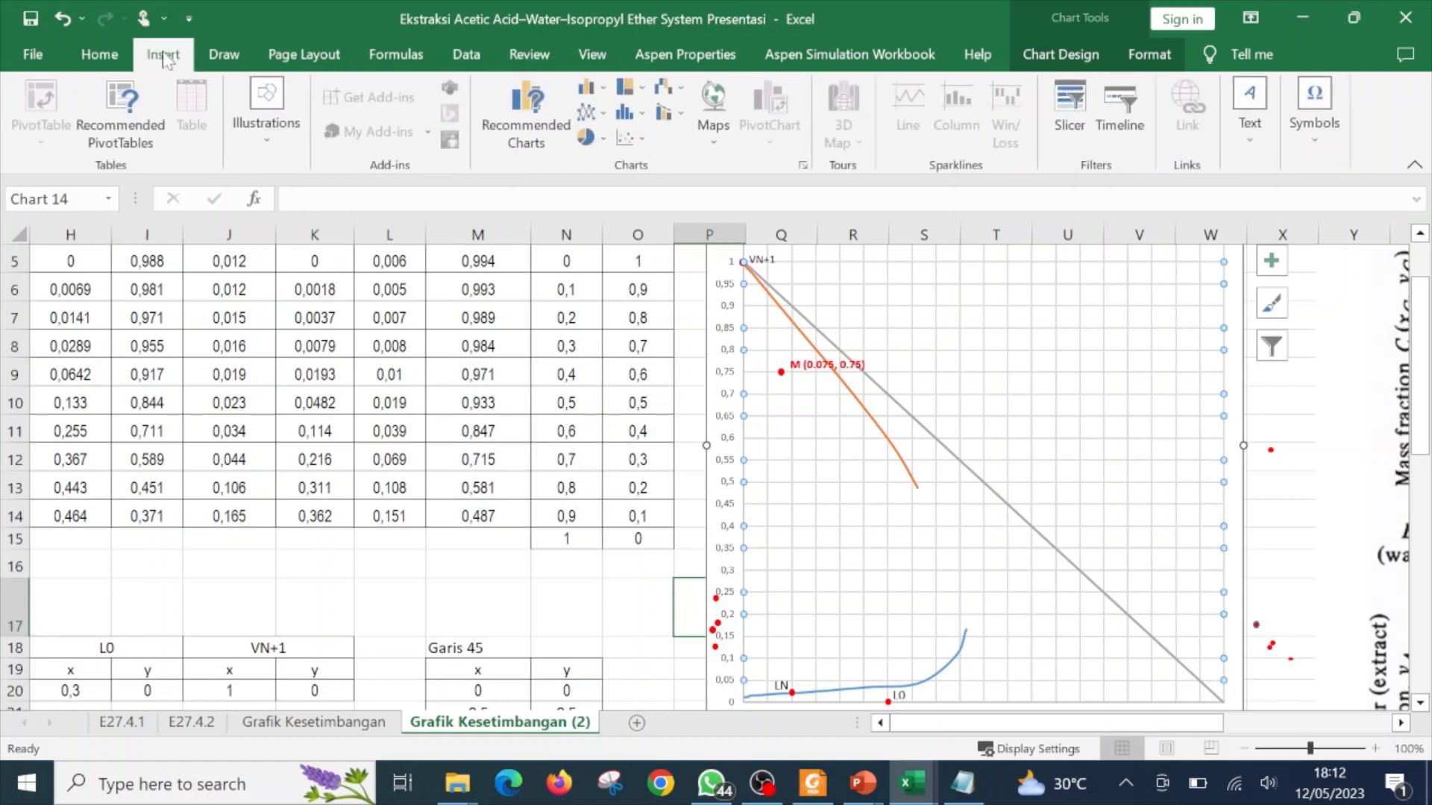
pyautogui.click(269, 141)
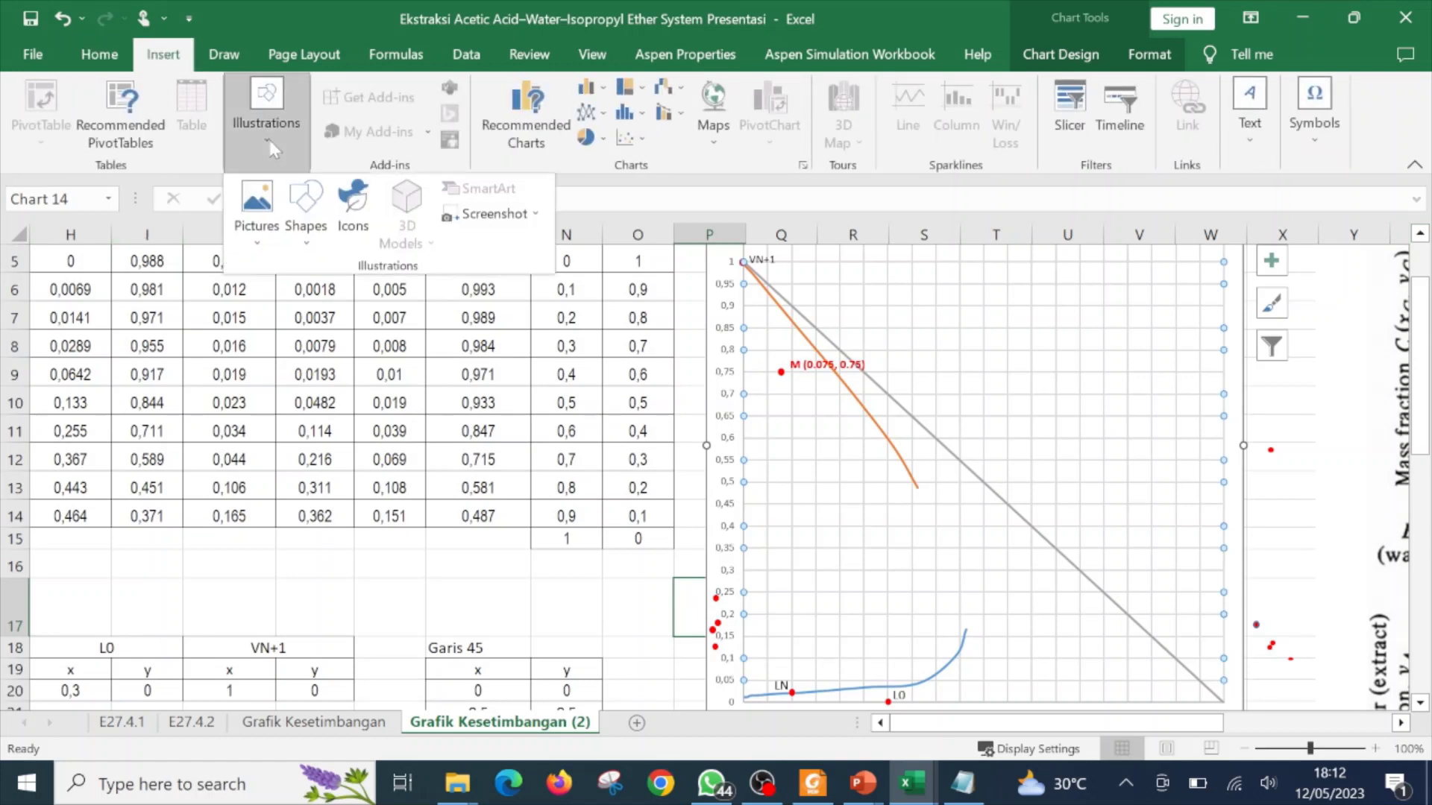
pyautogui.click(307, 232)
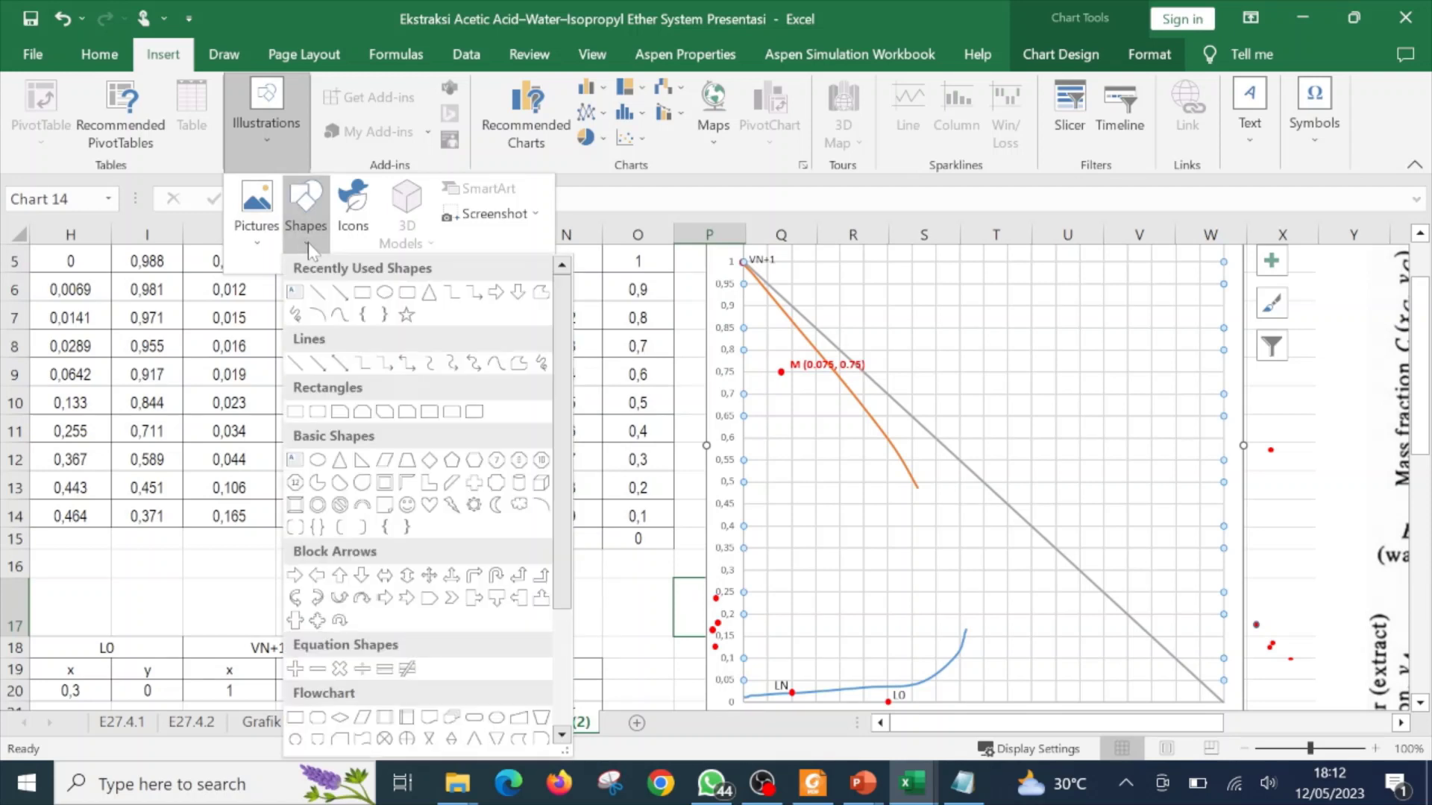
pyautogui.click(321, 294)
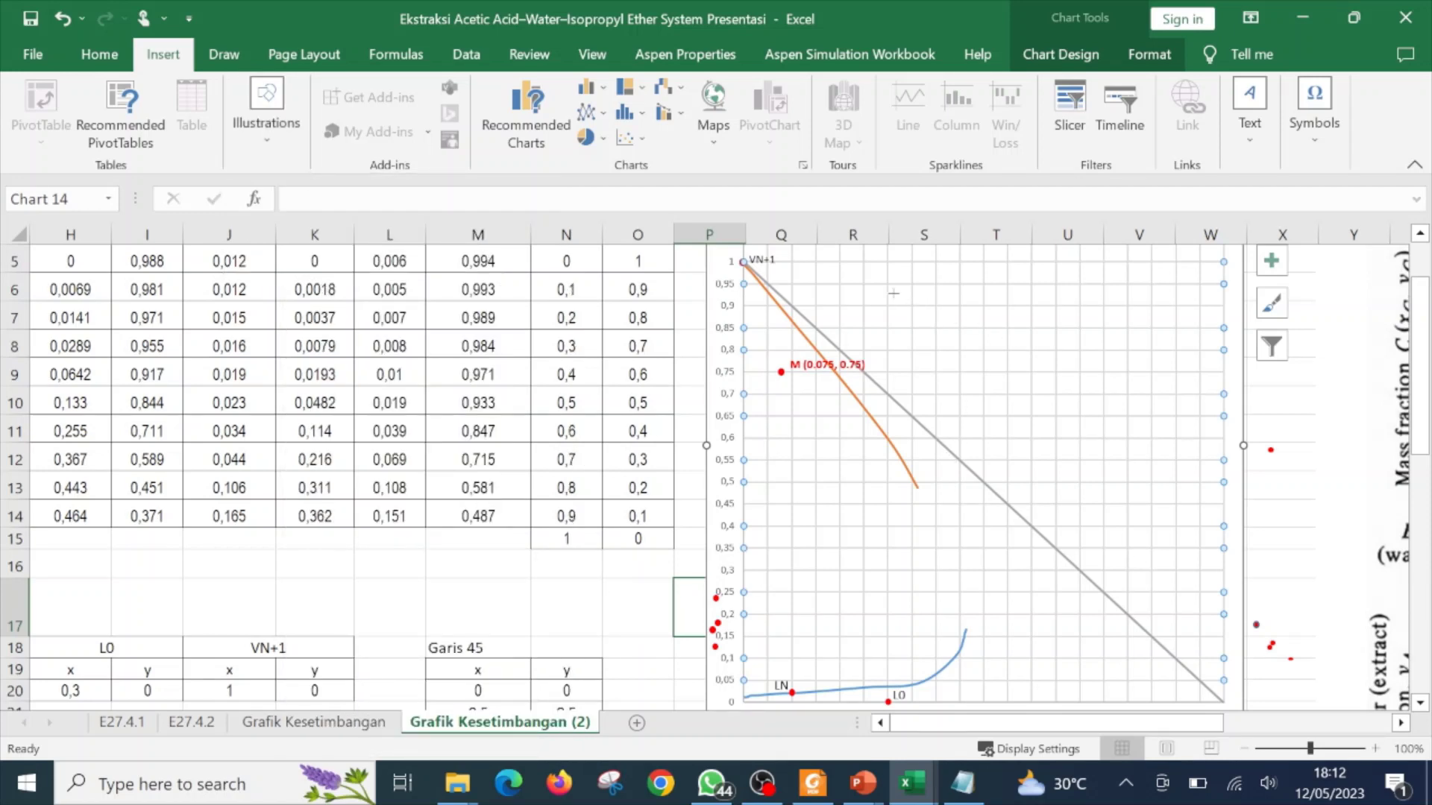
pyautogui.moveTo(894, 293); pyautogui.dragTo(1124, 659)
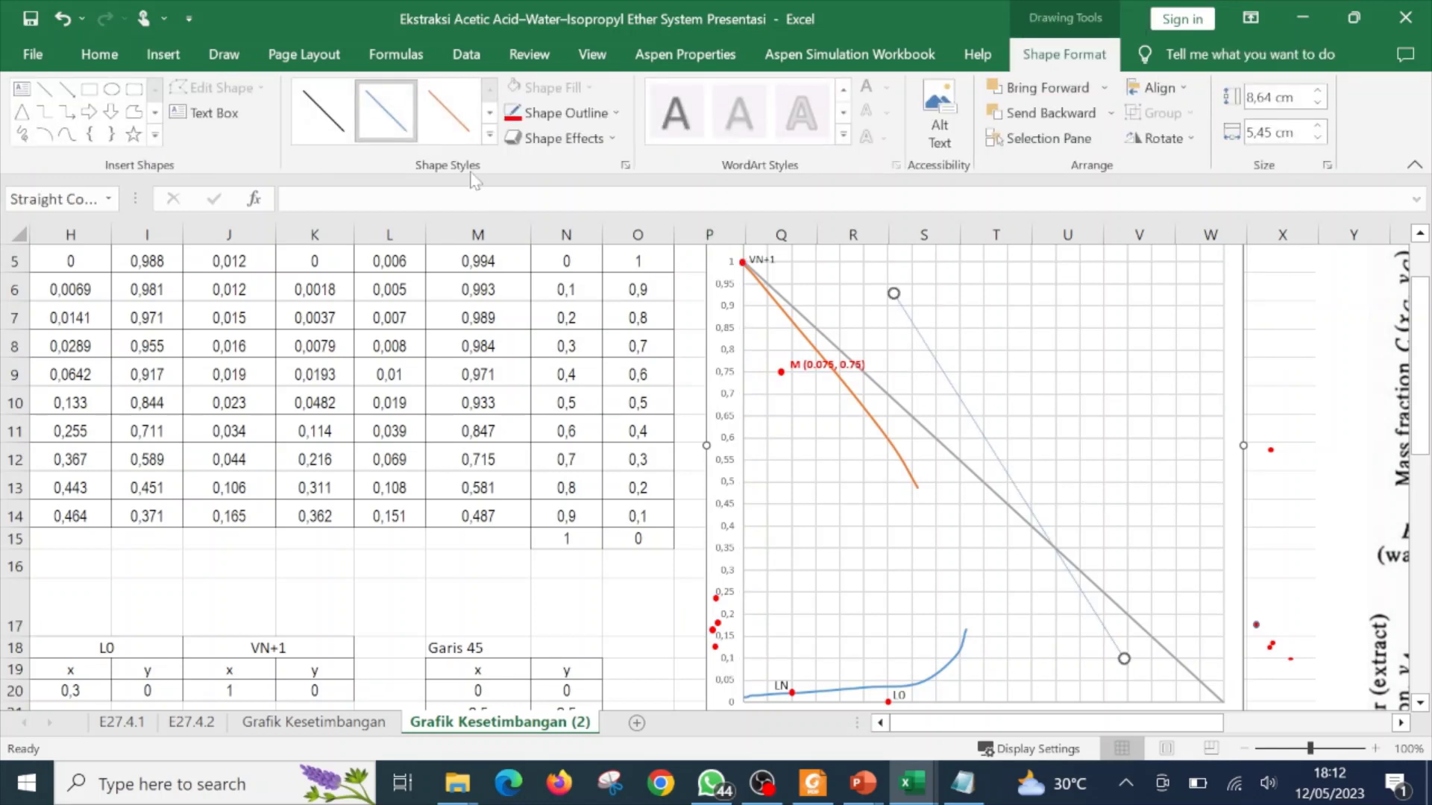
# - Set the new line's outline weight to 2¼ pt
pyautogui.click(617, 114)
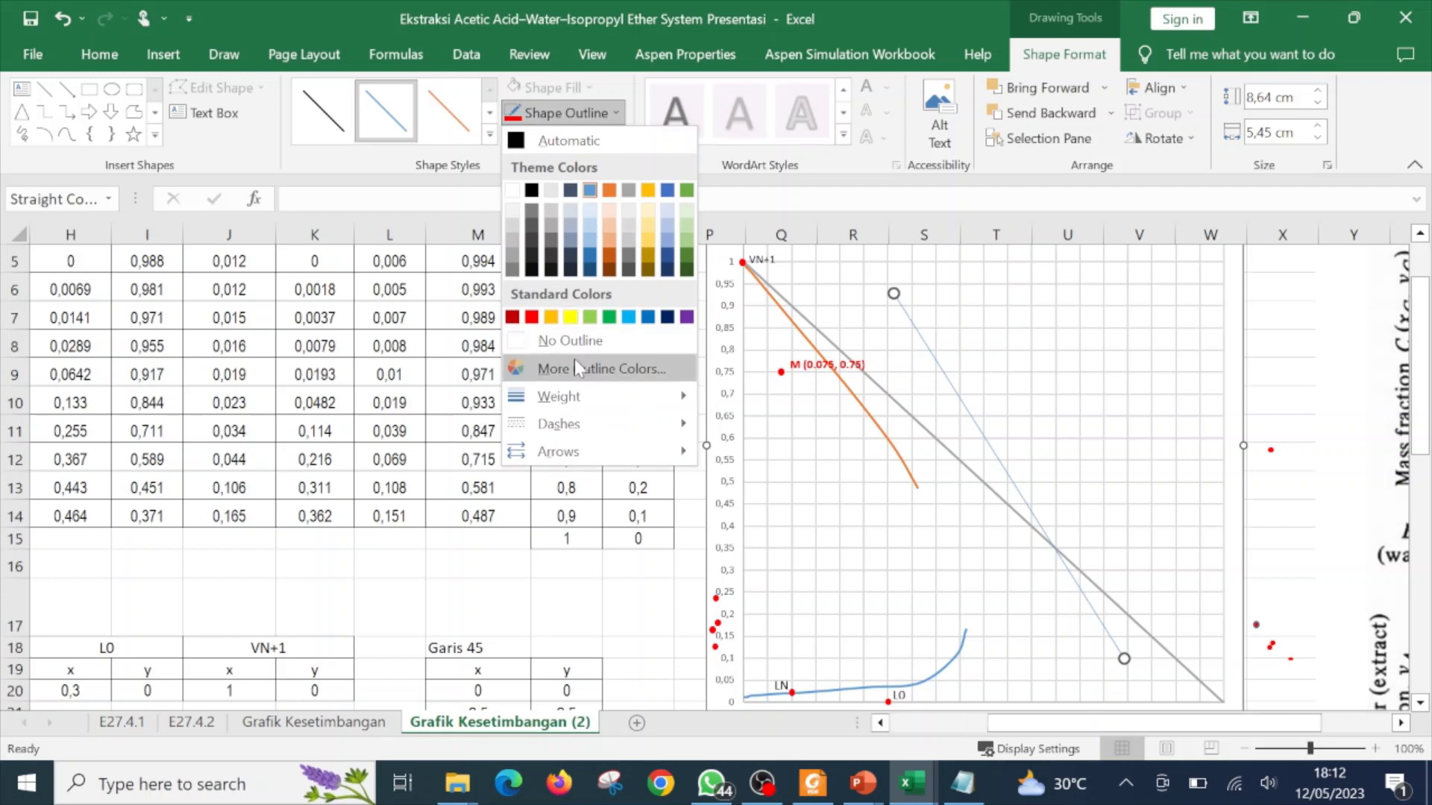
pyautogui.moveTo(579, 403)
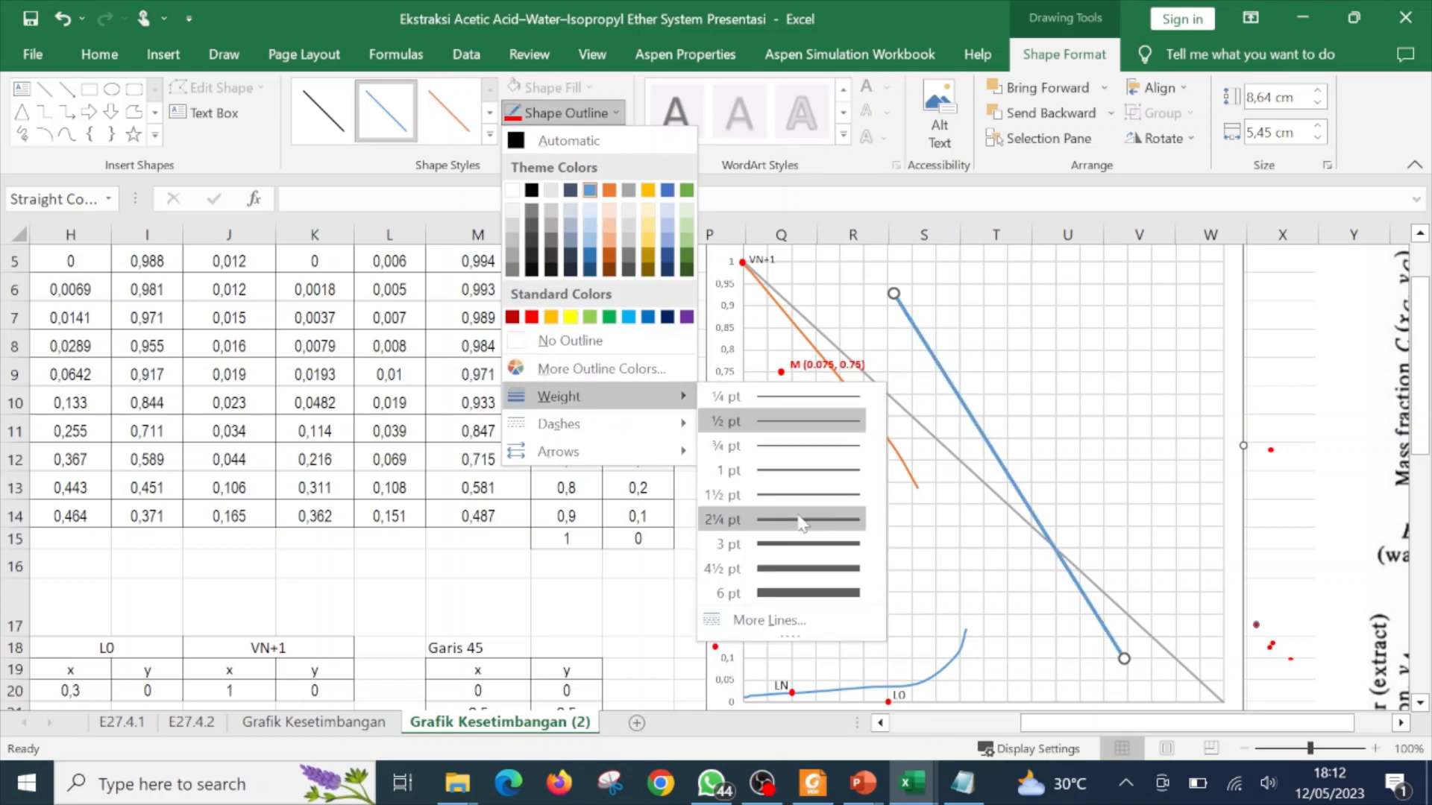
pyautogui.click(800, 519)
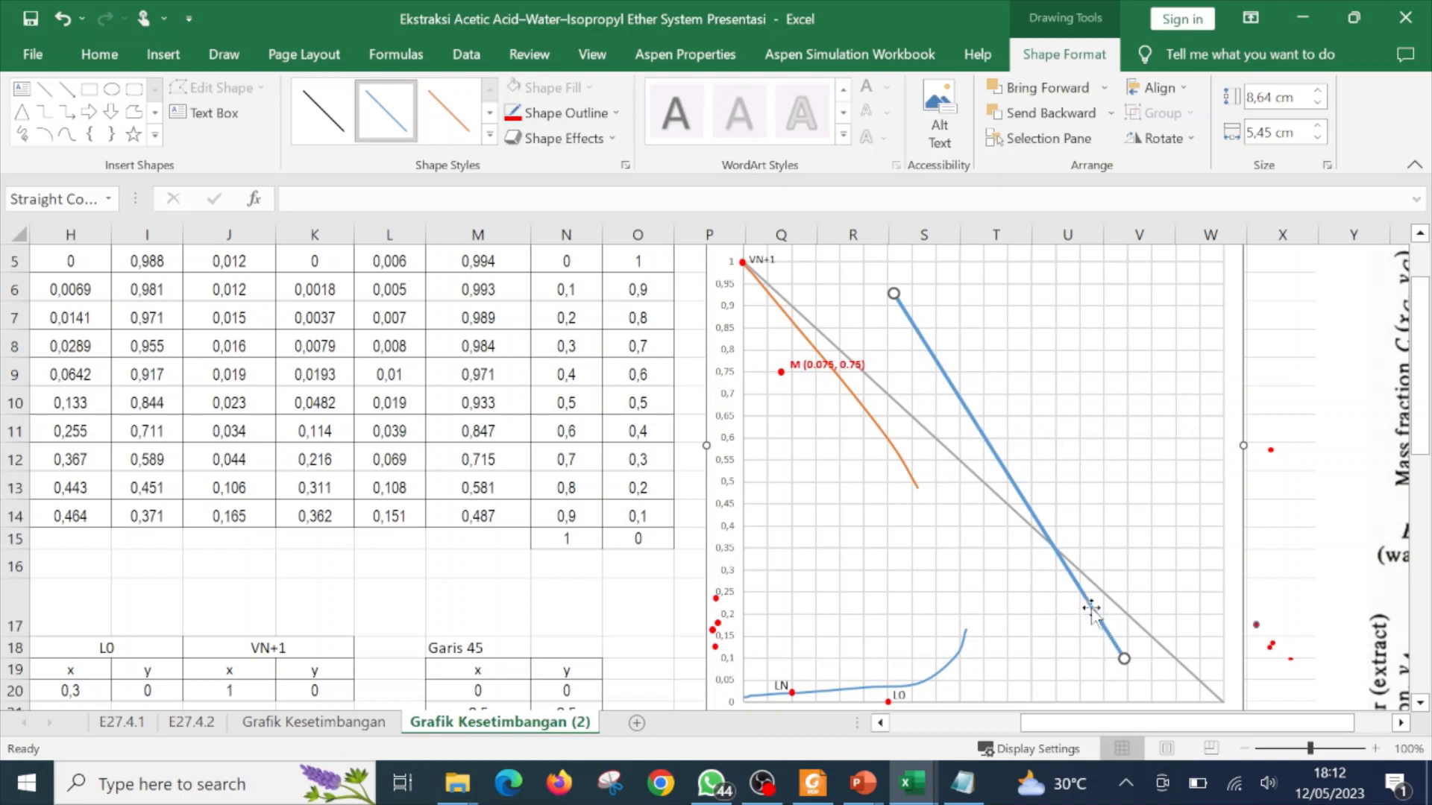
# - Attach the thick line's lower end to point L0 and its upper end to VN+1 so it passes through M
pyautogui.moveTo(1123, 659); pyautogui.dragTo(888, 702)
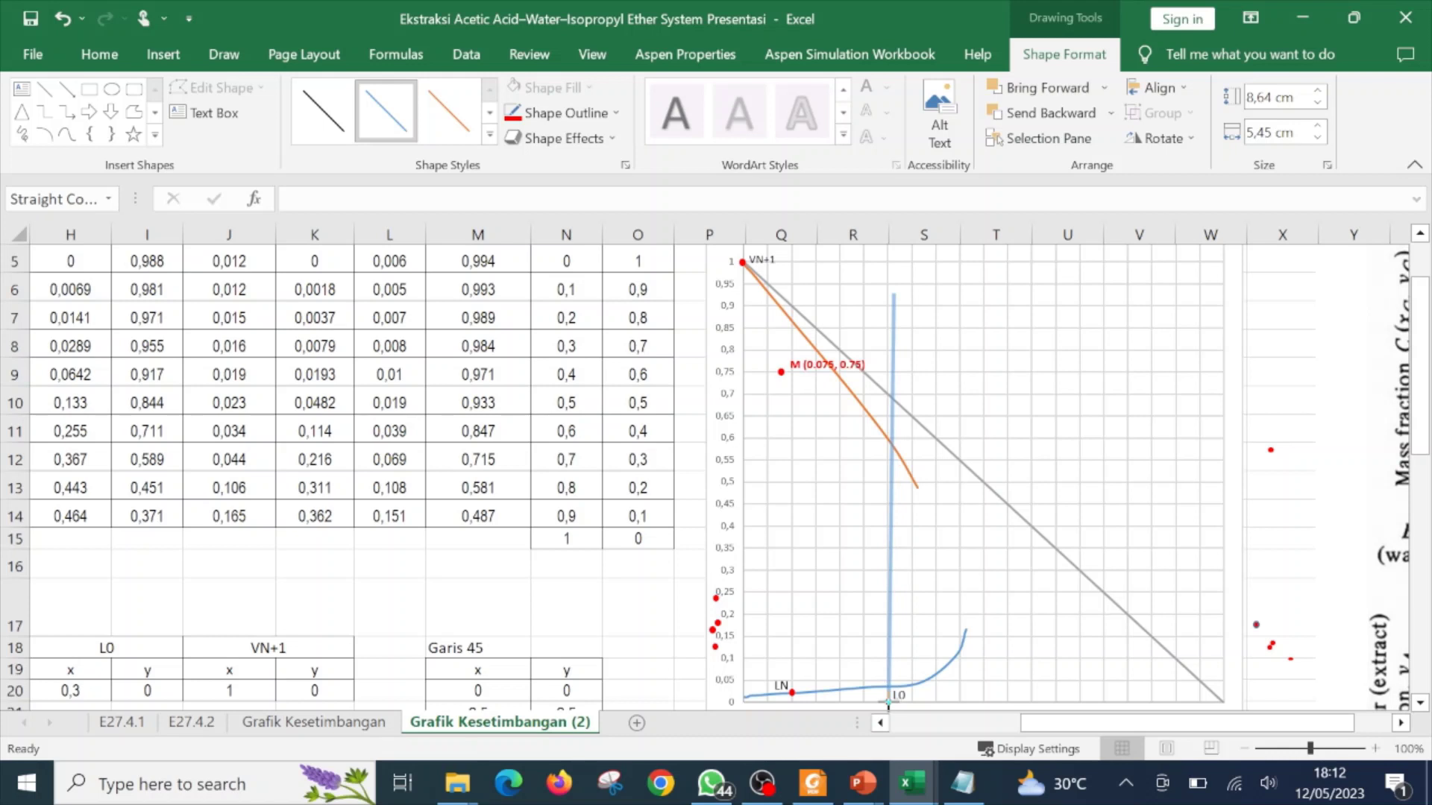
pyautogui.click(889, 701)
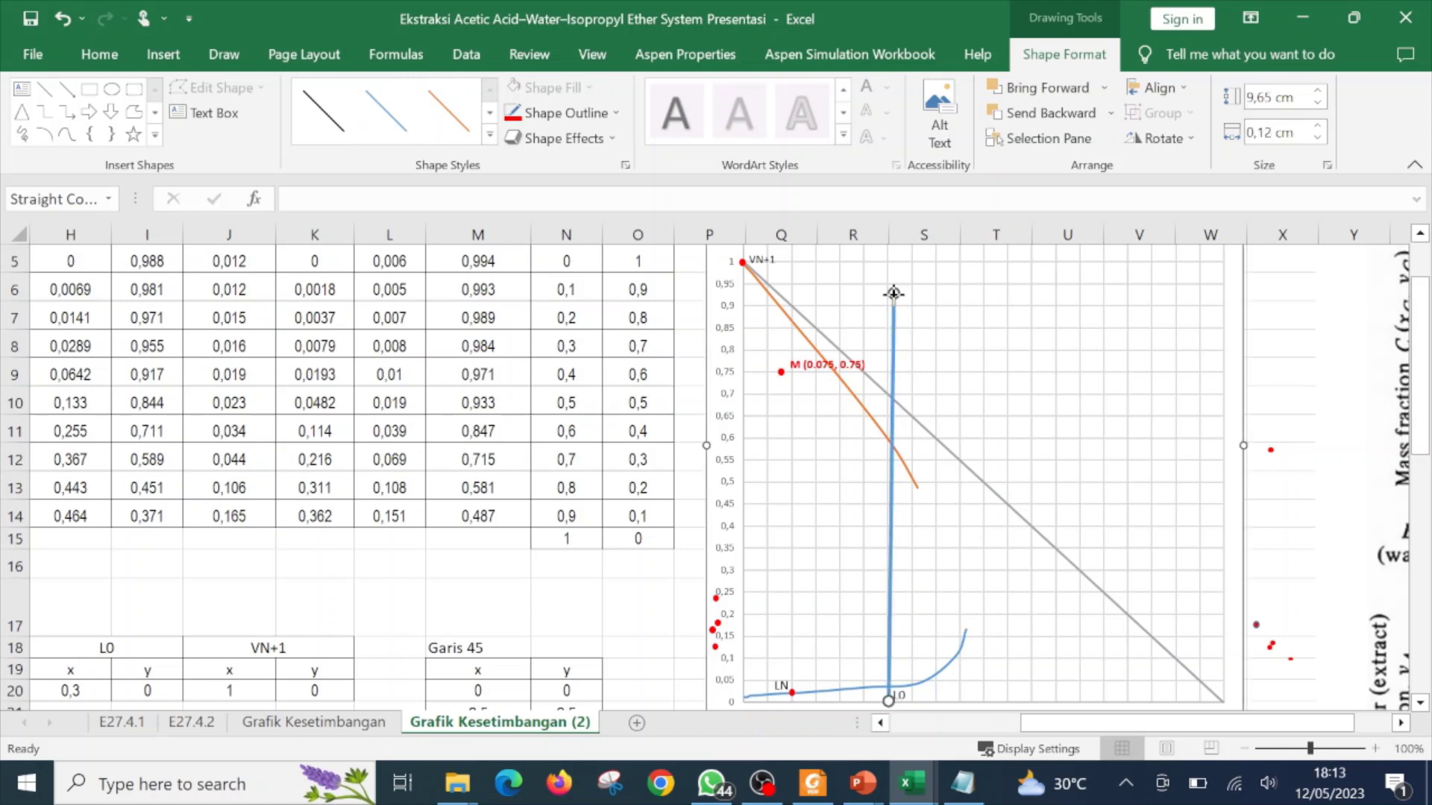
pyautogui.moveTo(893, 293); pyautogui.dragTo(744, 261)
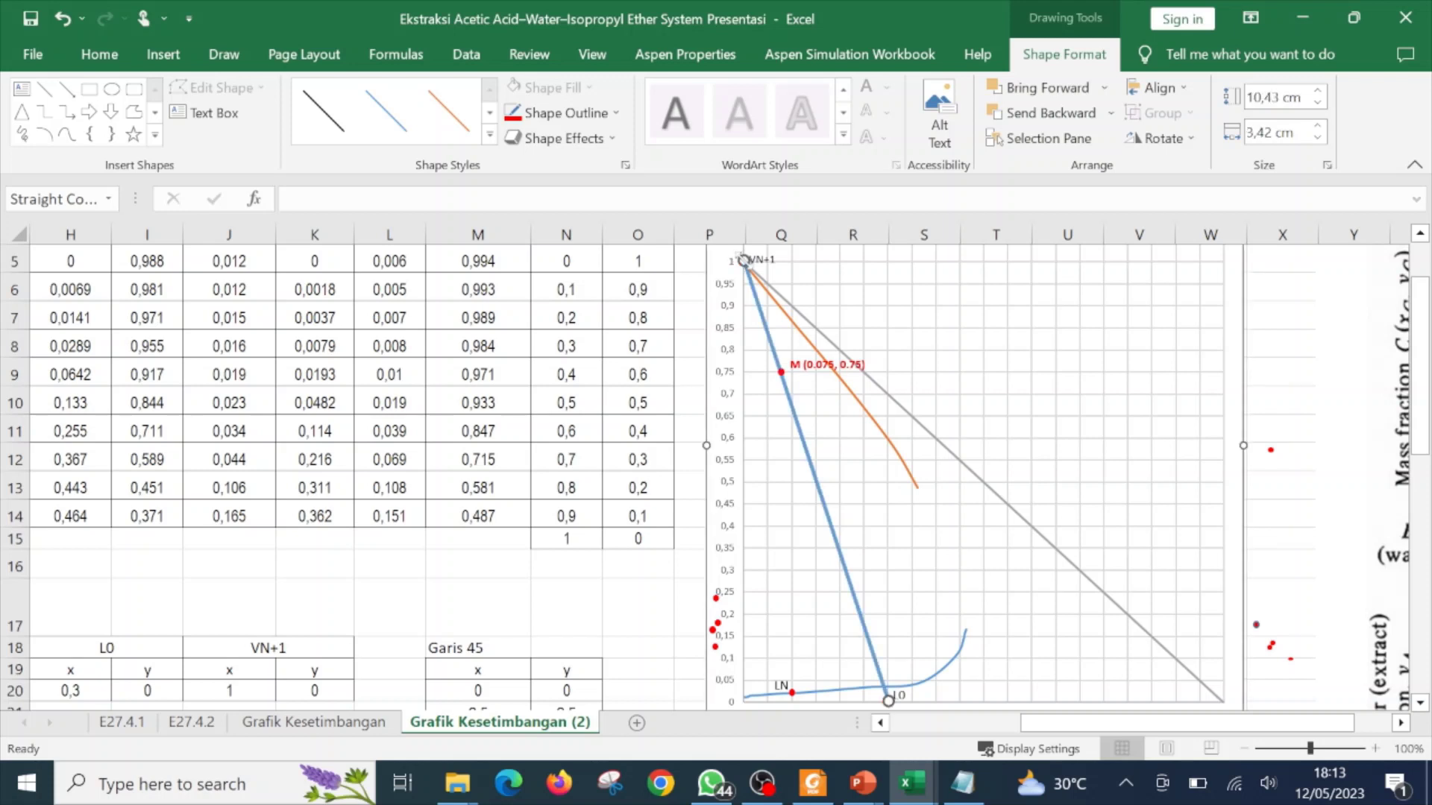
pyautogui.click(1137, 343)
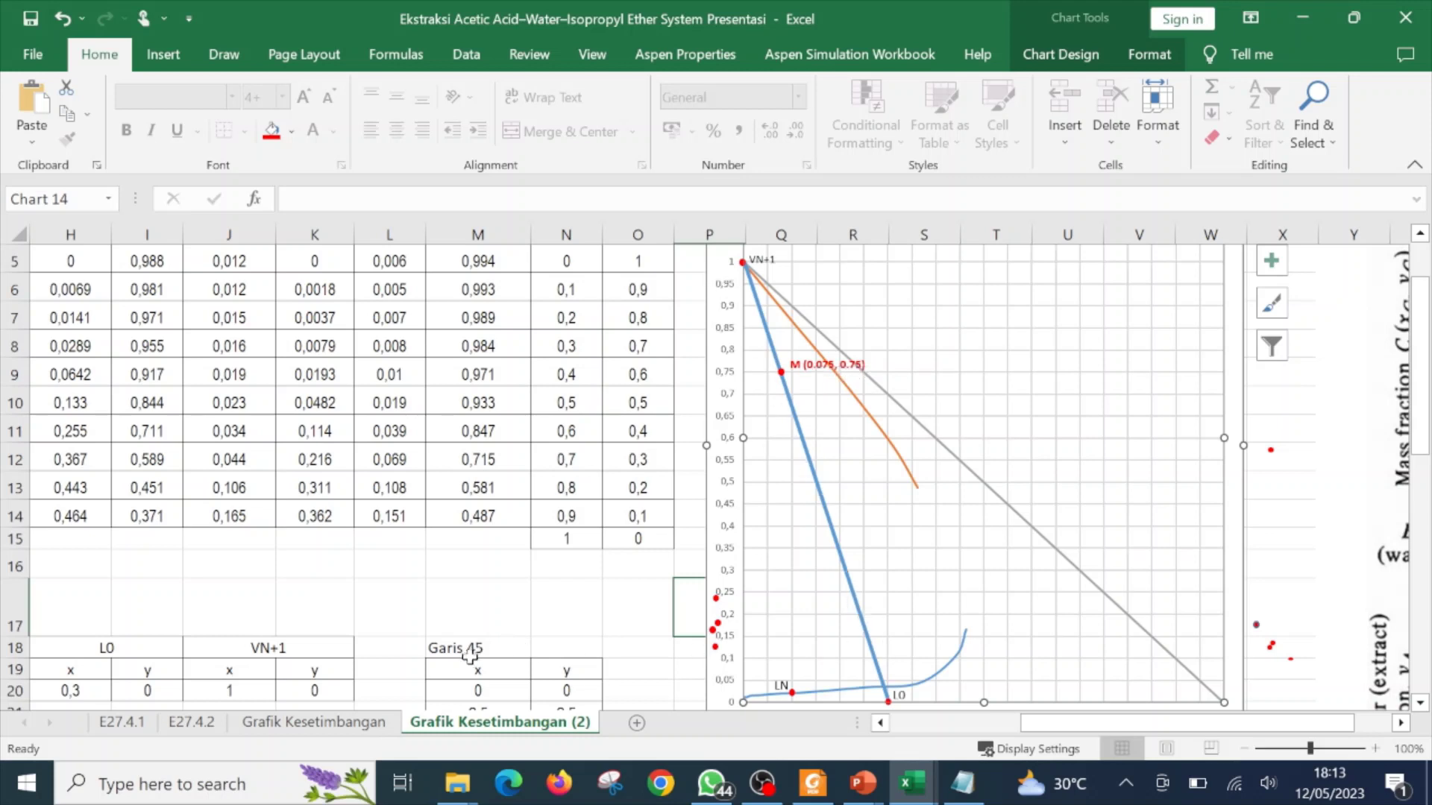
# - Duplicate the L0–VN+1 line and attach the copy's lower end to point LN
pyautogui.click(381, 588)
pyautogui.scroll(-6, 382, 589)
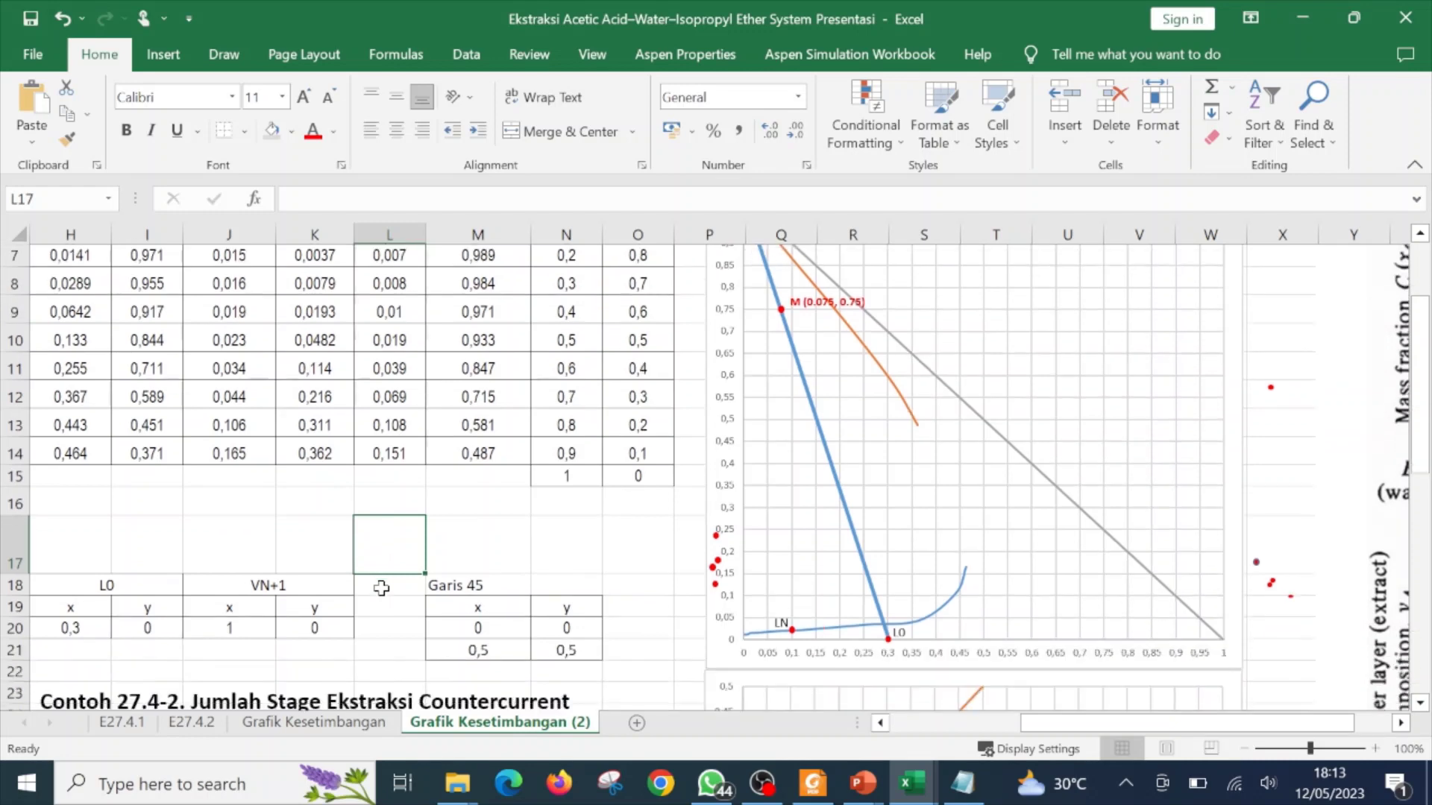
pyautogui.scroll(-1, 382, 595)
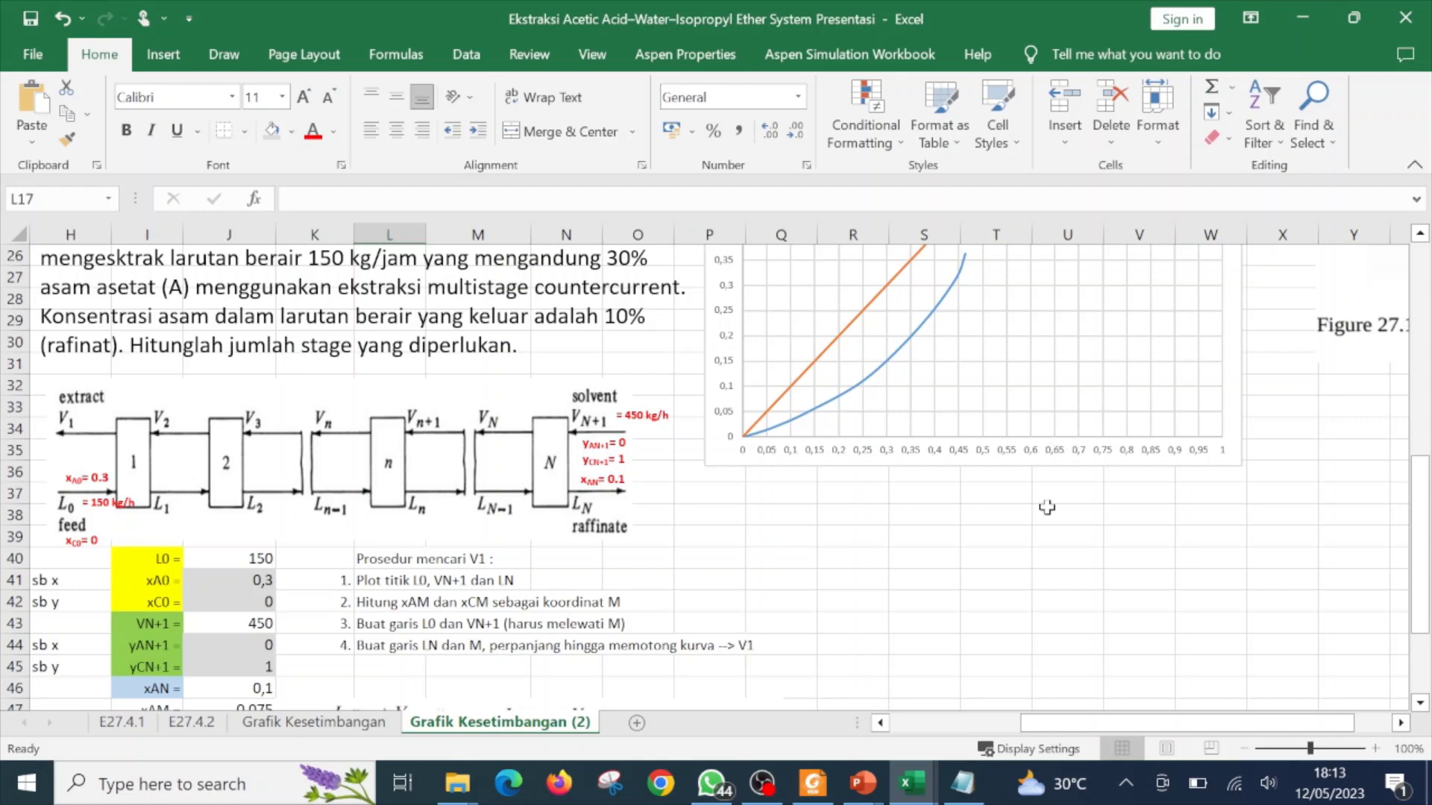
pyautogui.scroll(1, 1044, 511)
pyautogui.scroll(5, 1042, 520)
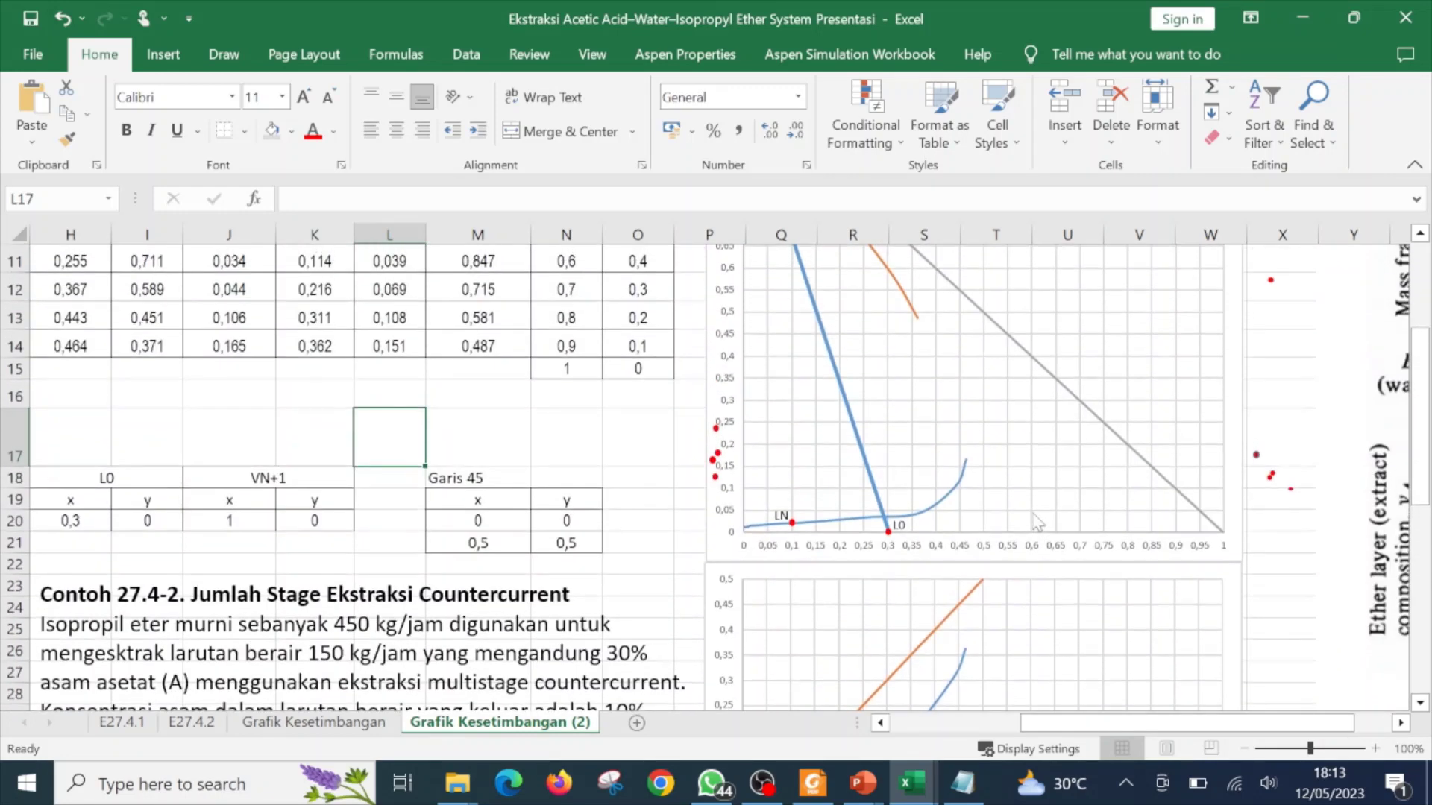
pyautogui.scroll(1, 862, 489)
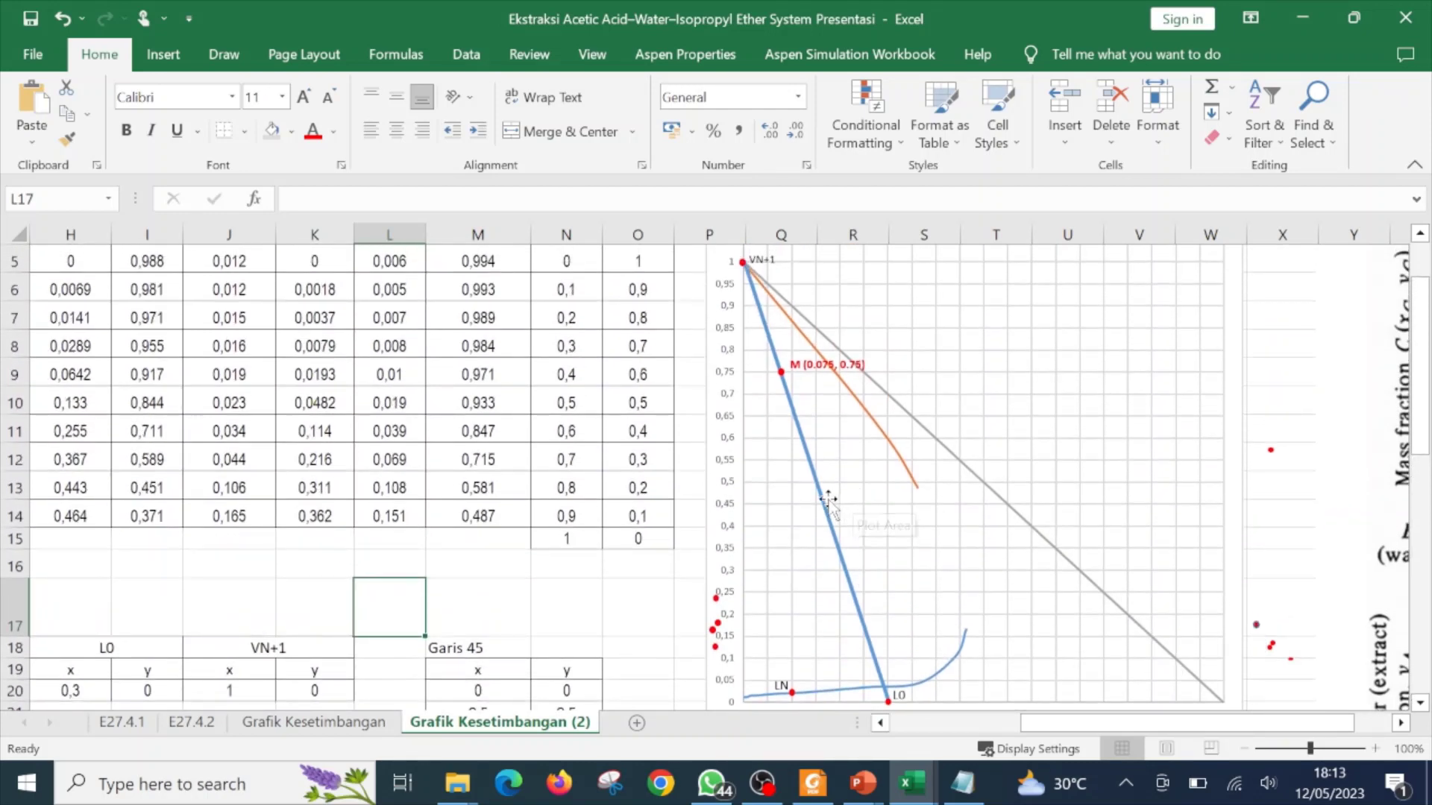
pyautogui.click(822, 499)
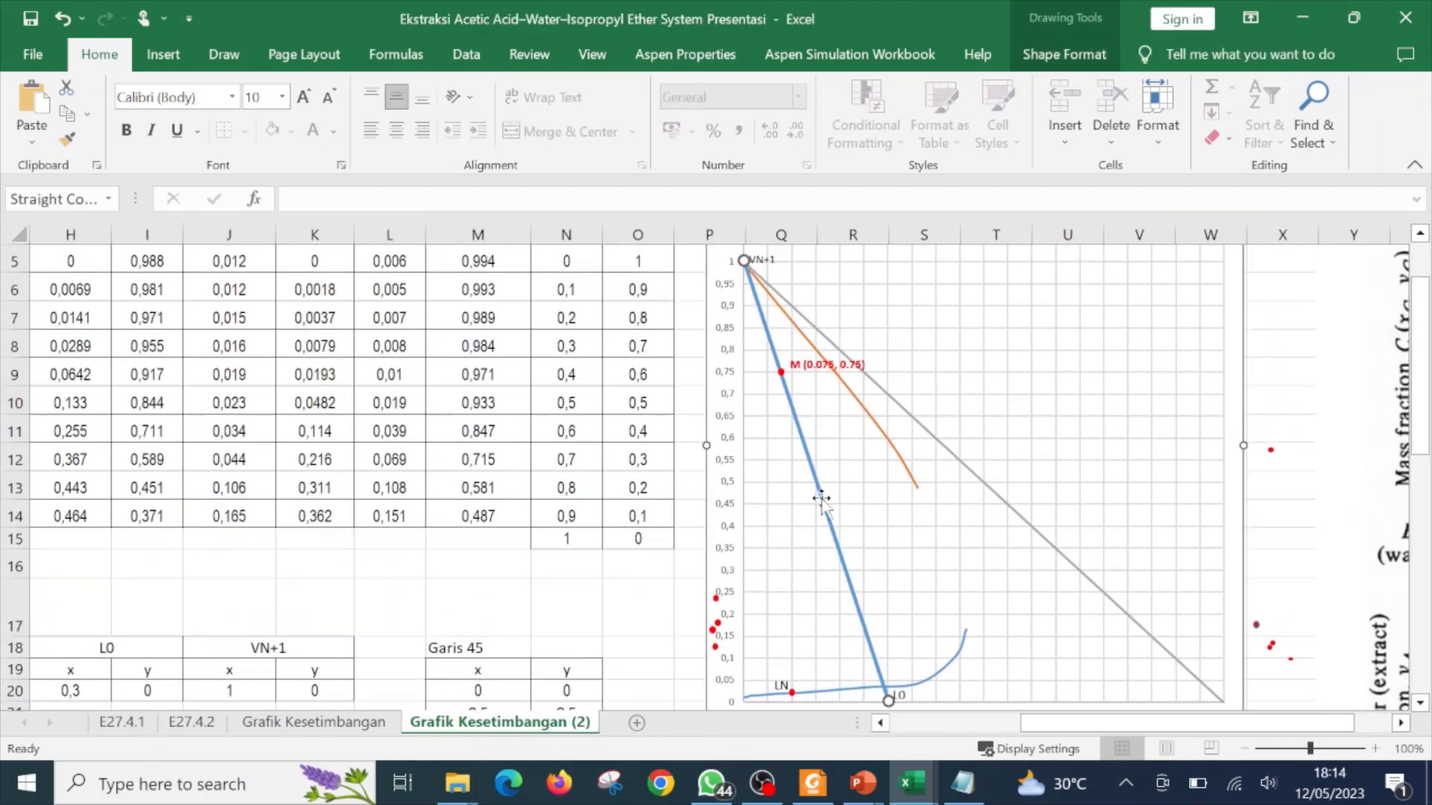
pyautogui.moveTo(821, 499); pyautogui.dragTo(966, 483)
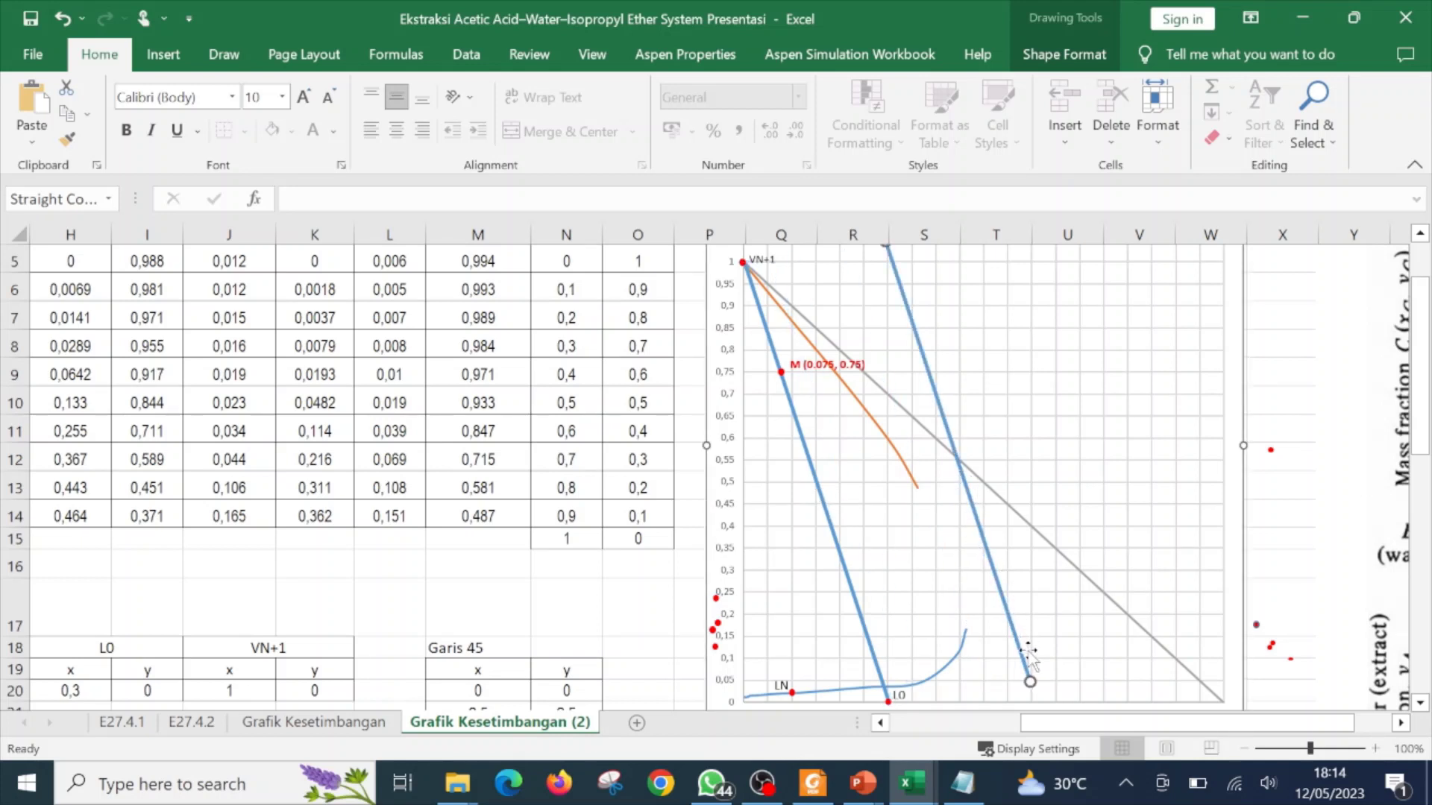
pyautogui.moveTo(1030, 682); pyautogui.dragTo(794, 693)
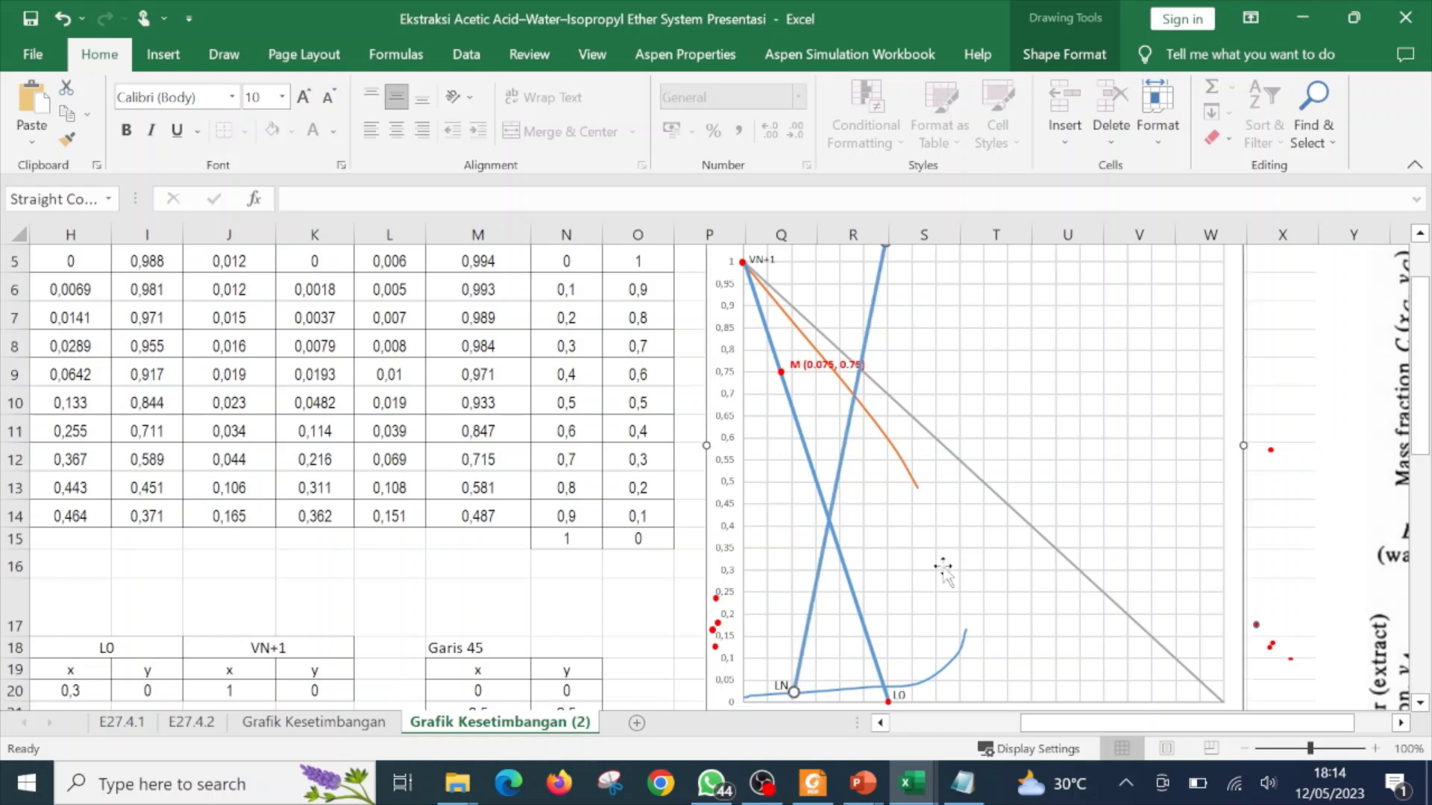
# - Align the copied line's upper end with M and extend it to the ether-layer curve at about y 0.89
pyautogui.click(1420, 235)
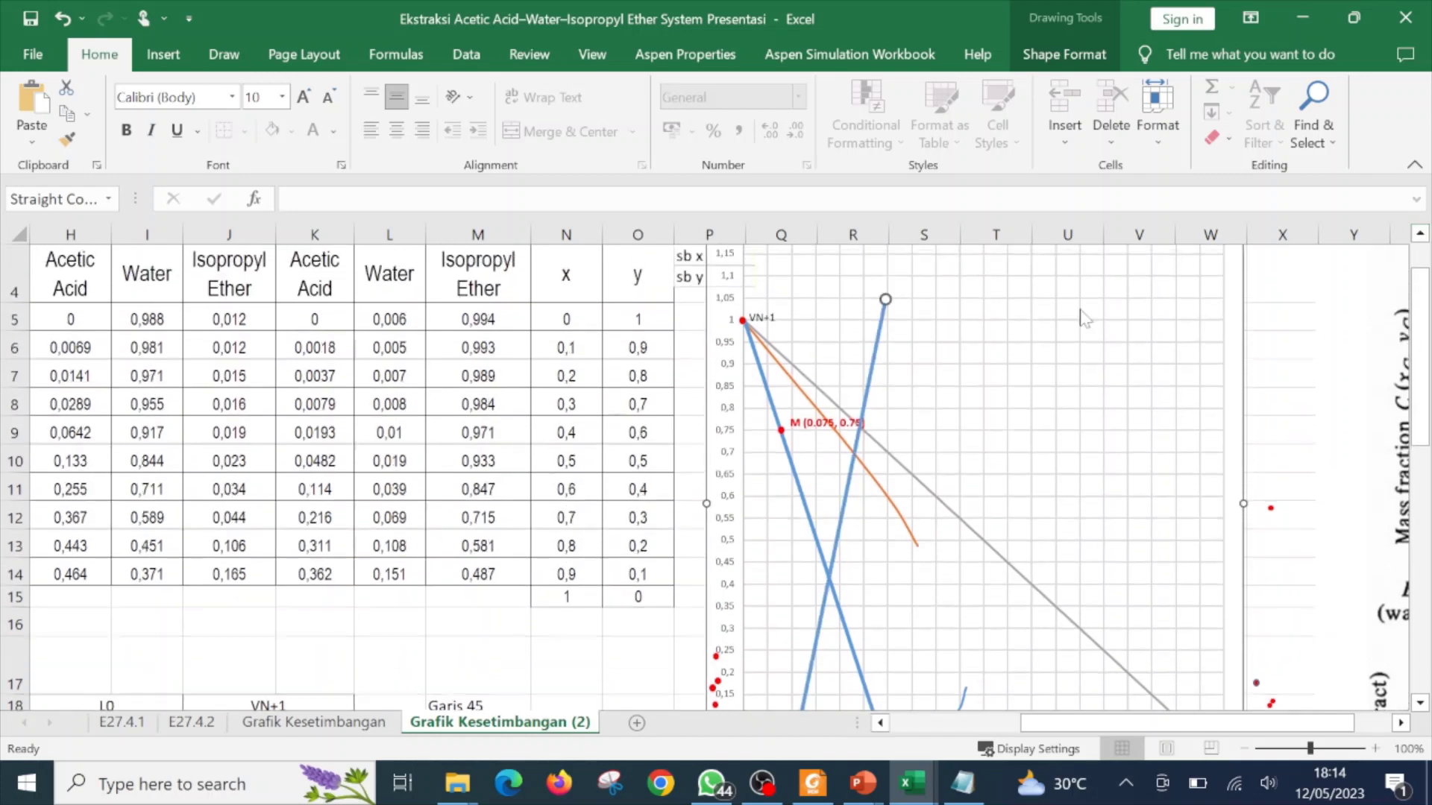
pyautogui.moveTo(884, 297); pyautogui.dragTo(781, 431)
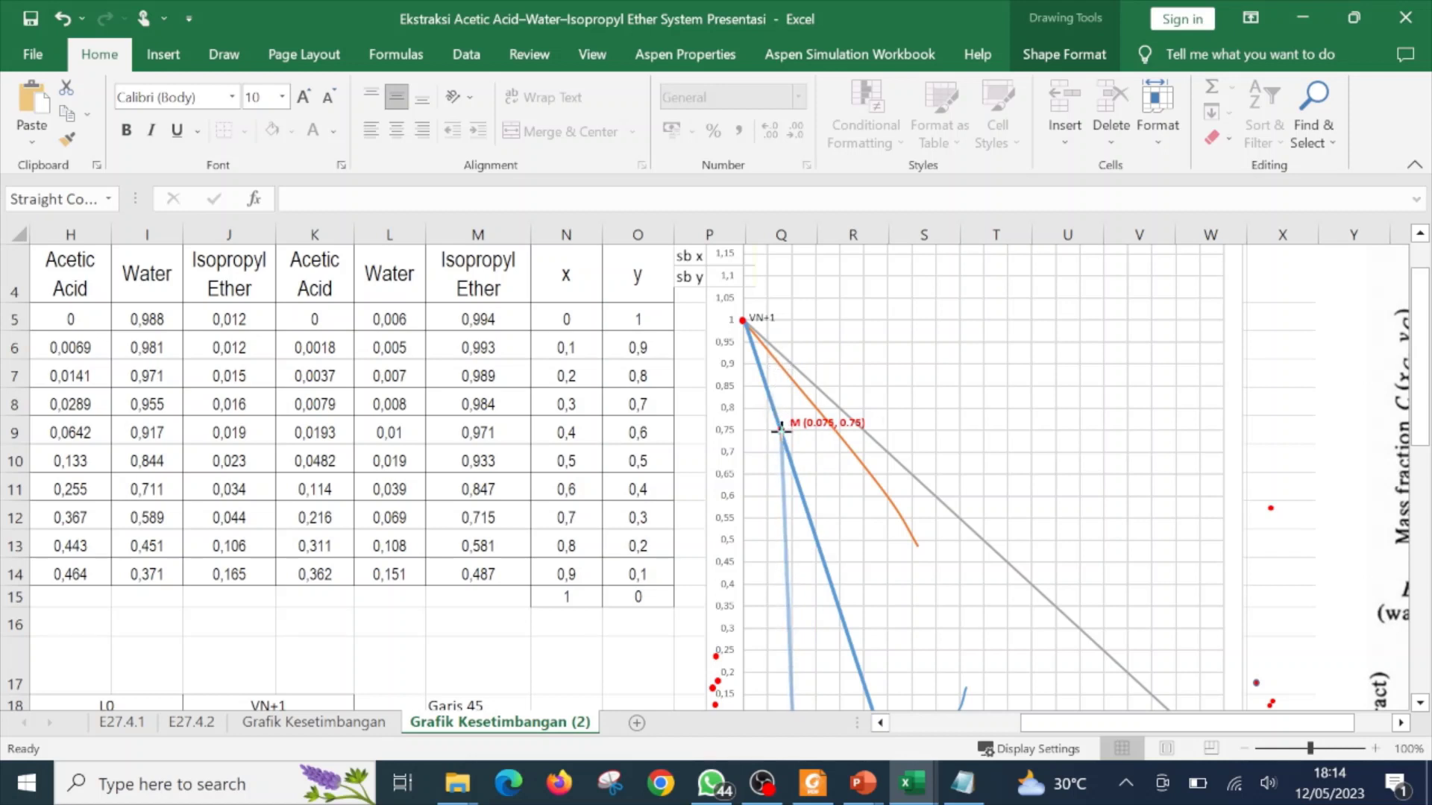
pyautogui.moveTo(780, 431); pyautogui.dragTo(779, 366)
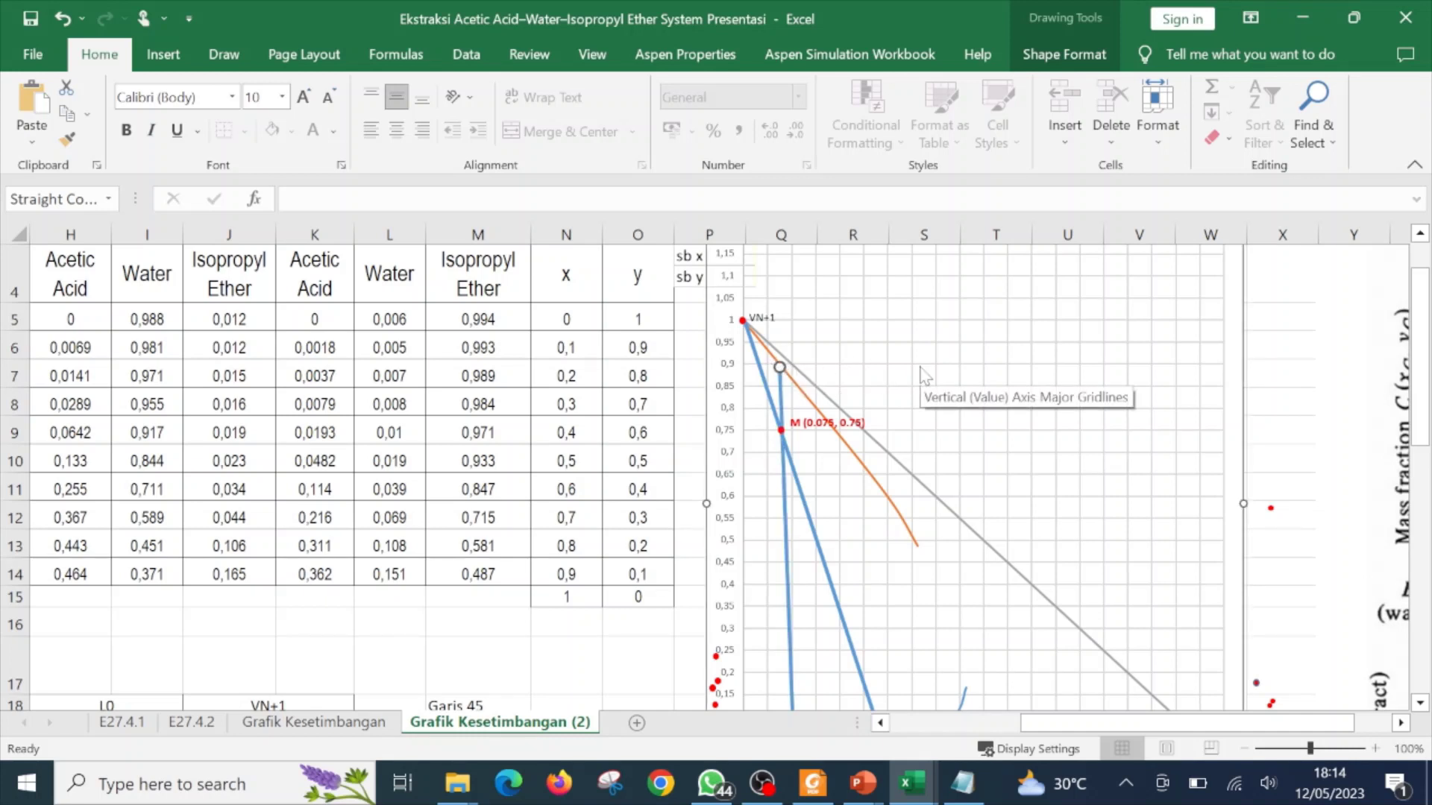
pyautogui.click(1420, 703)
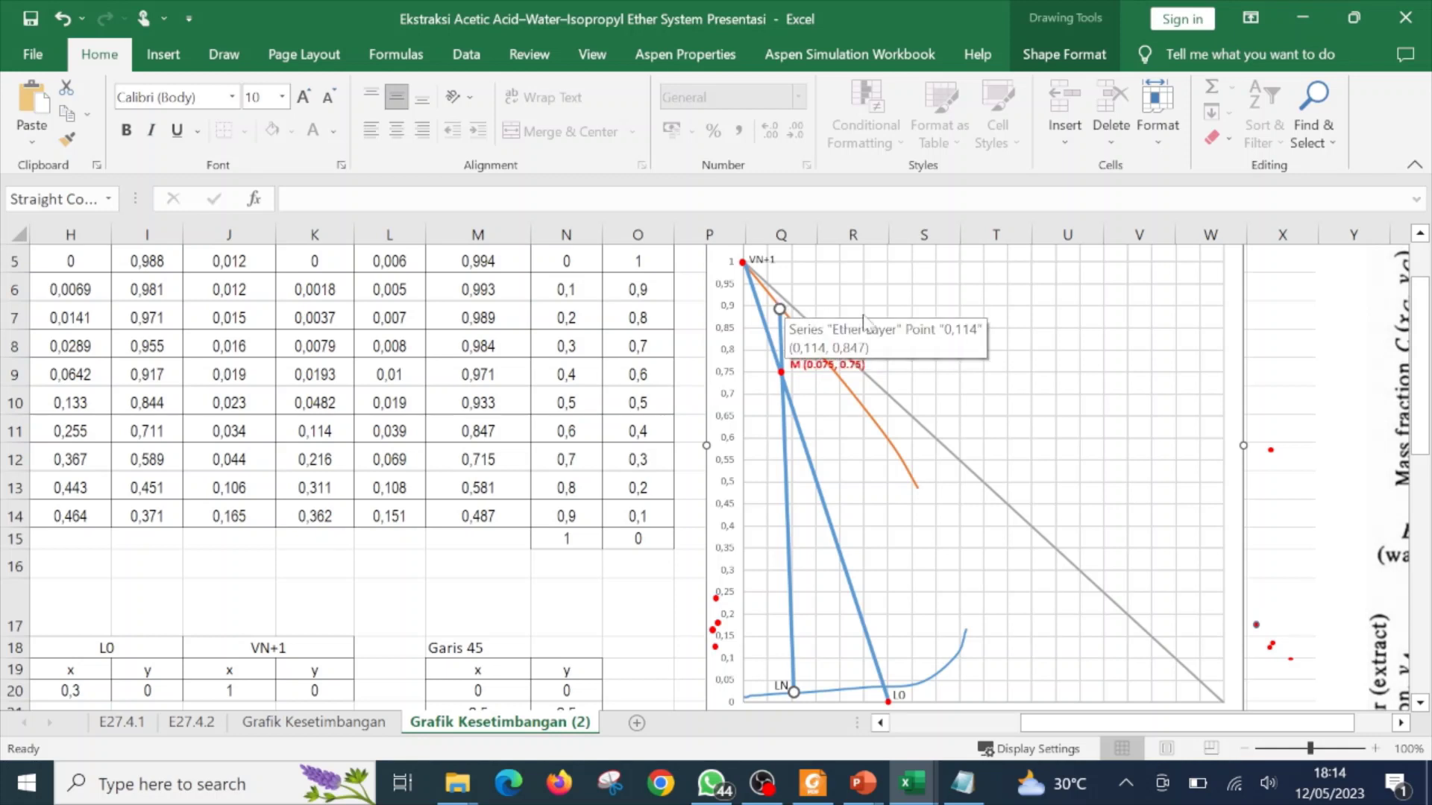
# - Move a spare red dot from beside the vertical axis to the intersection of the LN–M line and the ether-layer curve
pyautogui.click(920, 293)
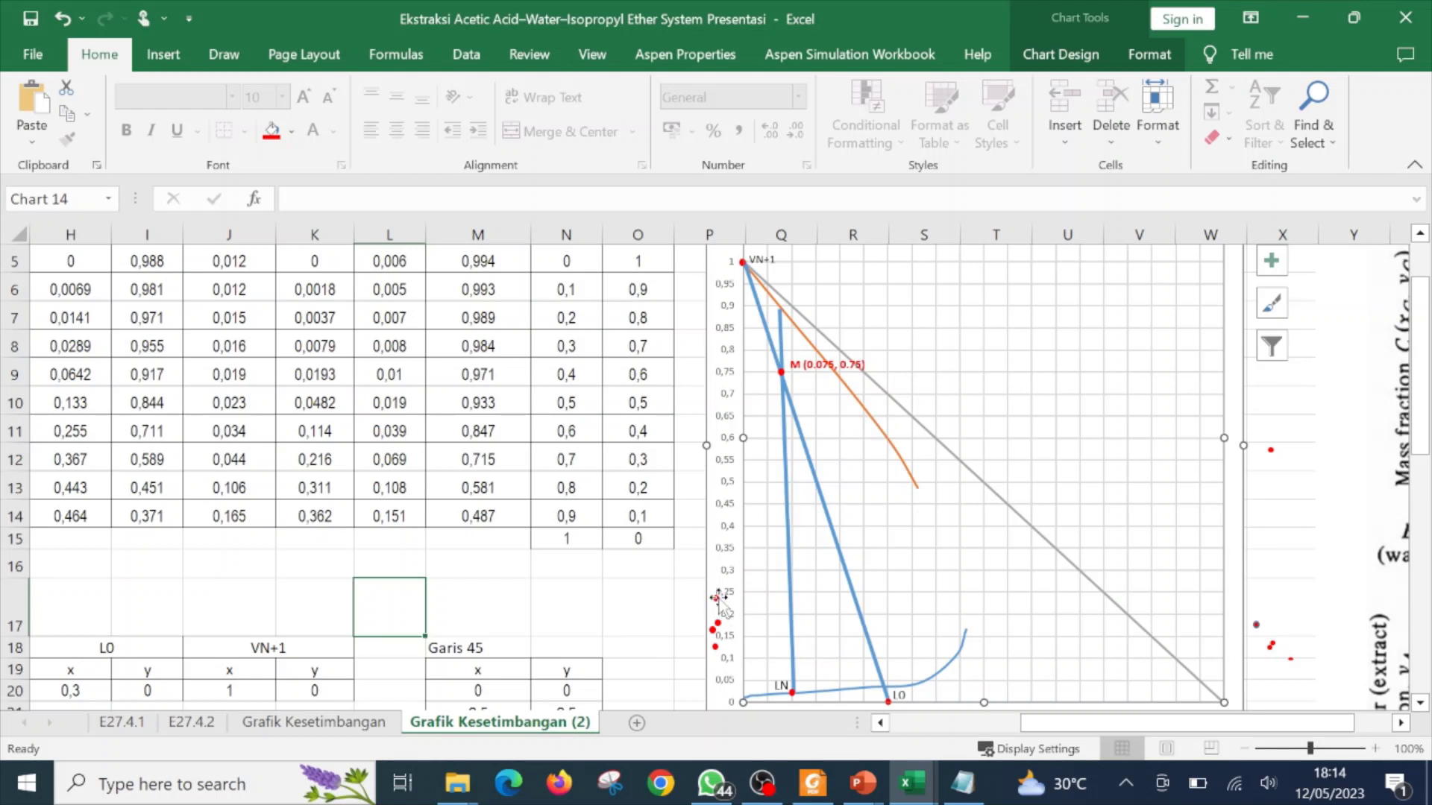
pyautogui.moveTo(718, 598)
pyautogui.mouseDown()
pyautogui.moveTo(789, 382)
pyautogui.moveTo(780, 309)
pyautogui.mouseUp()
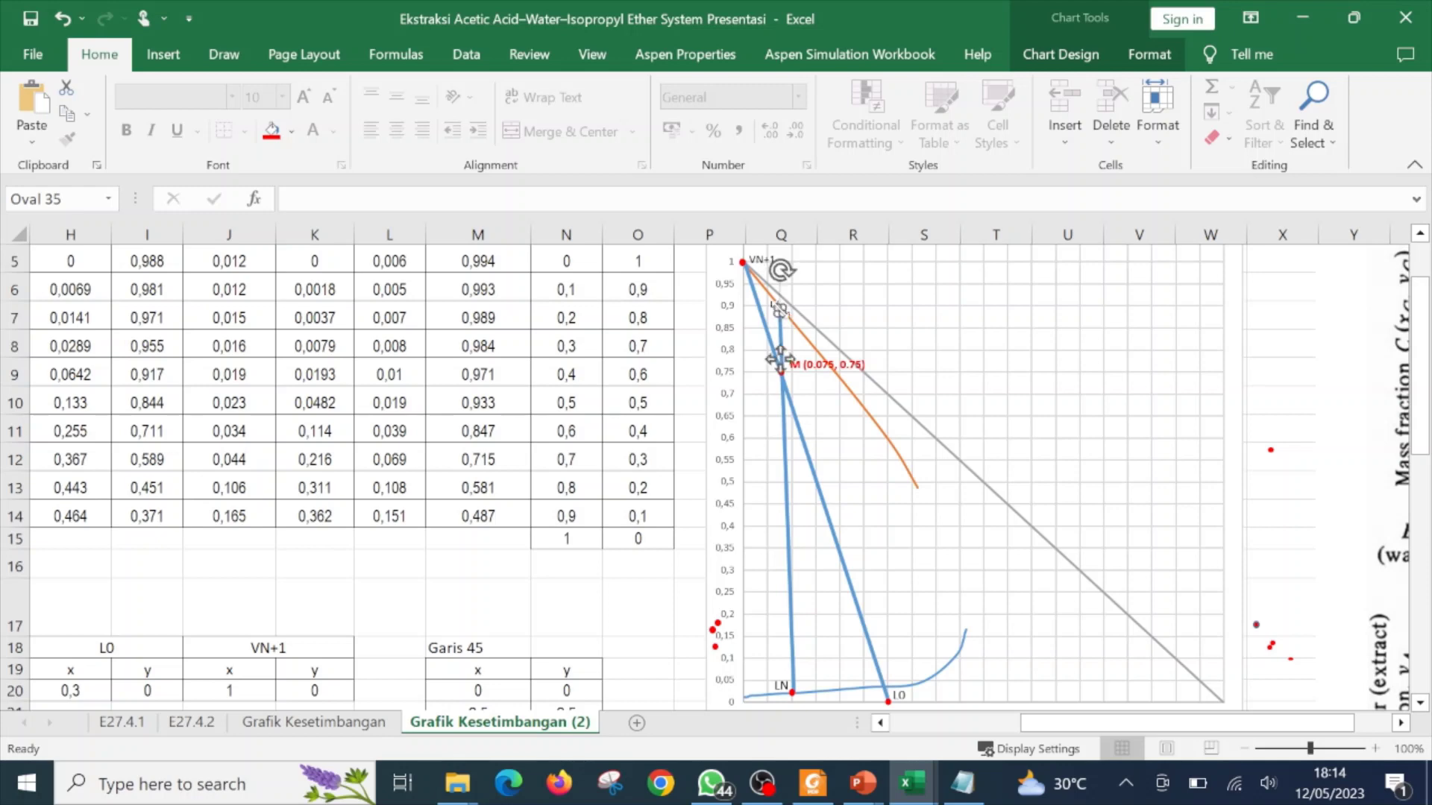
pyautogui.click(776, 351)
# - Nudge the upper red dot of the LN–M line onto the ether-layer curve at about y 0.9
pyautogui.scroll(1, 772, 344)
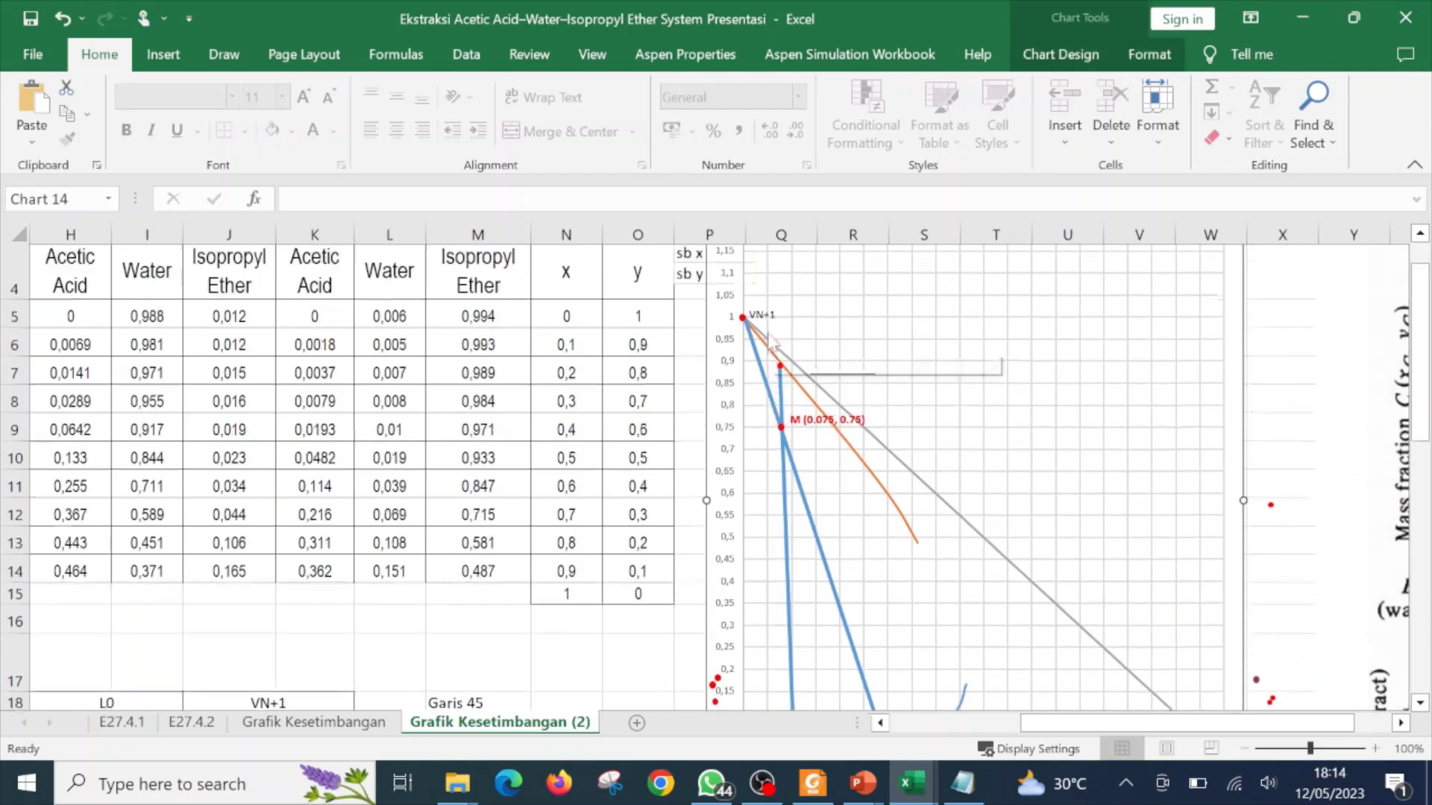
pyautogui.scroll(1, 772, 344)
pyautogui.keyDown('ctrl'); pyautogui.scroll(2, 772, 523); pyautogui.keyUp('ctrl')
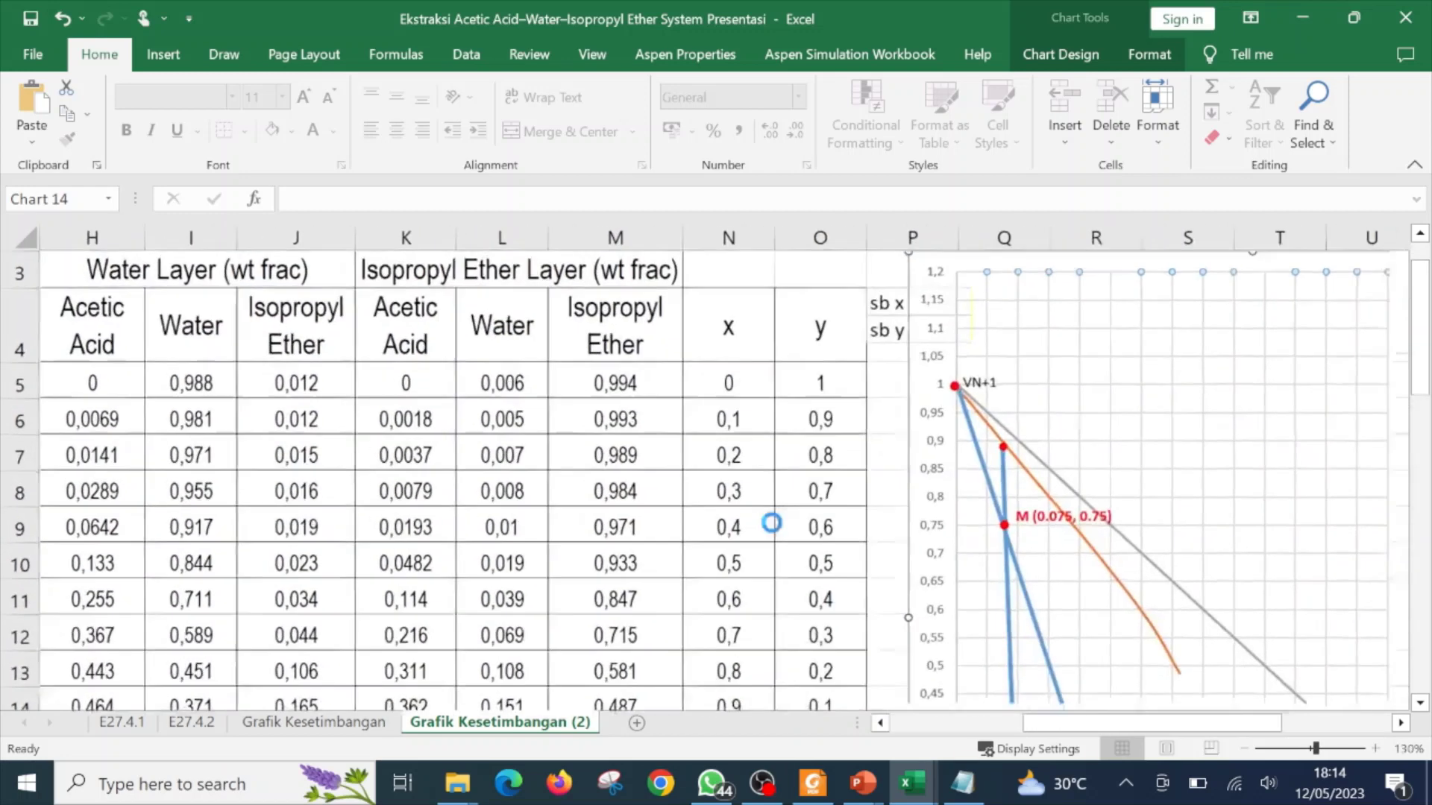
pyautogui.keyDown('ctrl'); pyautogui.scroll(3, 772, 522); pyautogui.keyUp('ctrl')
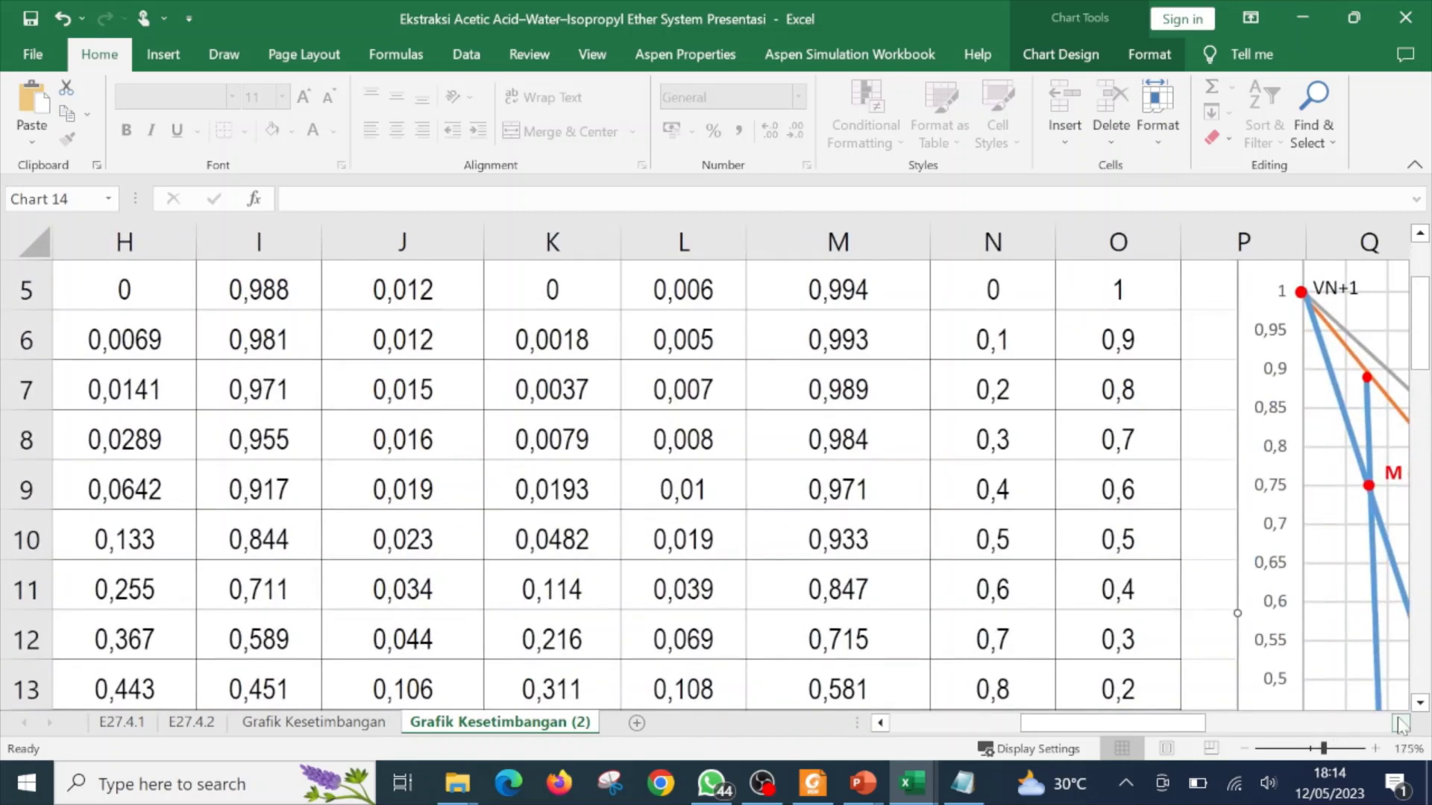
pyautogui.click(1400, 723)
pyautogui.click(1401, 724)
pyautogui.click(1401, 723)
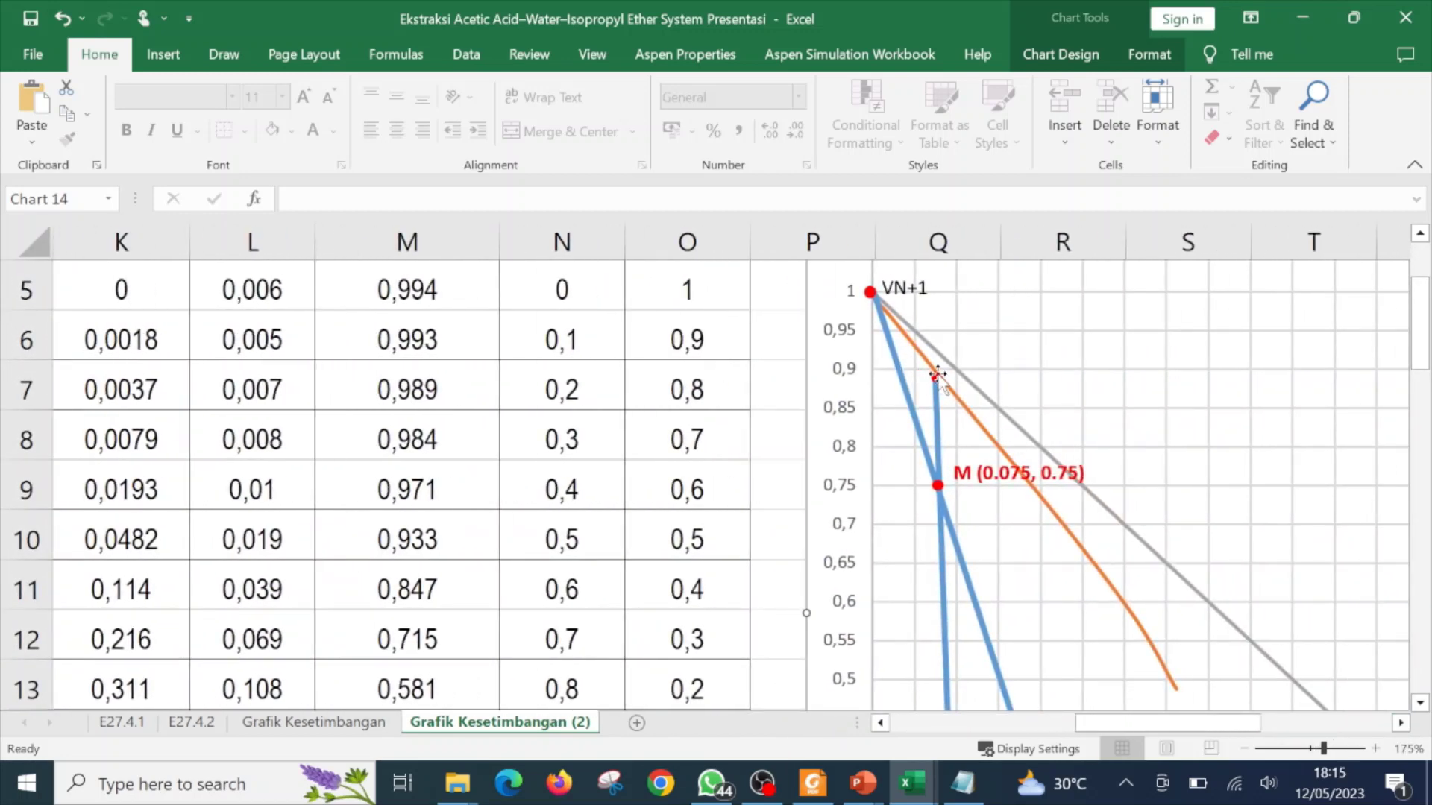
pyautogui.moveTo(939, 375); pyautogui.dragTo(935, 368)
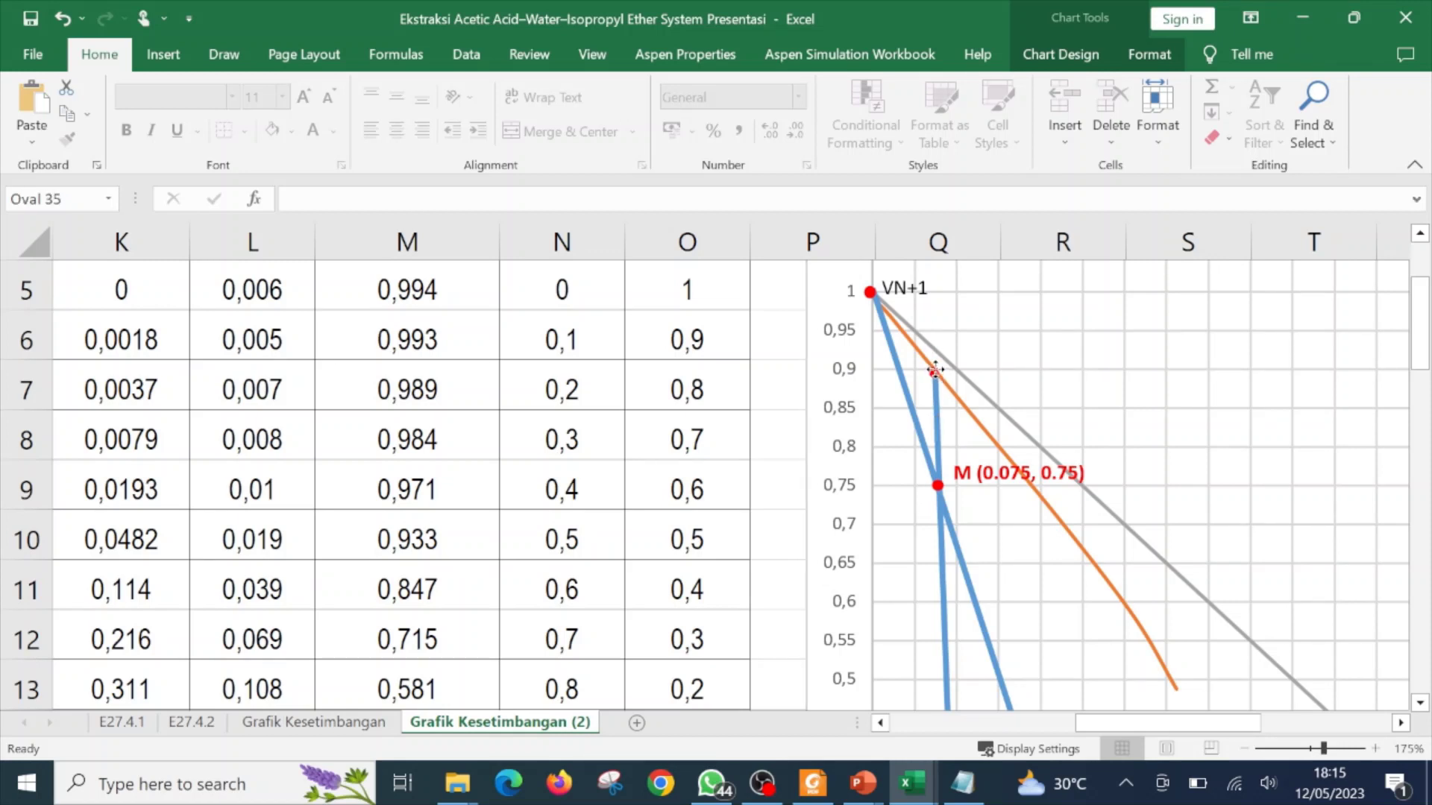
pyautogui.click(1044, 365)
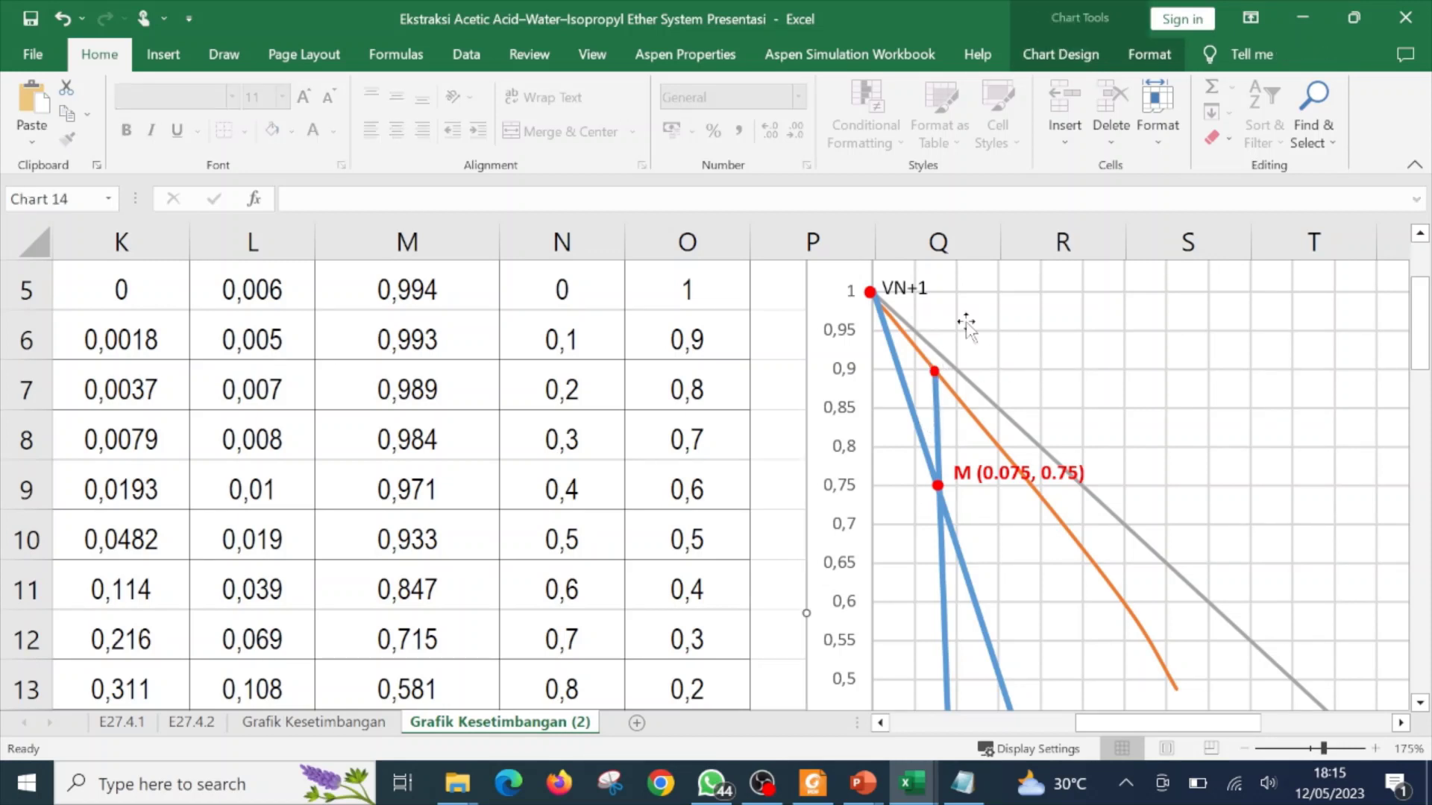
# - Duplicate the VN+1 label near the upper red dot on the ether-layer curve and change the copy's text to V1
pyautogui.click(881, 282)
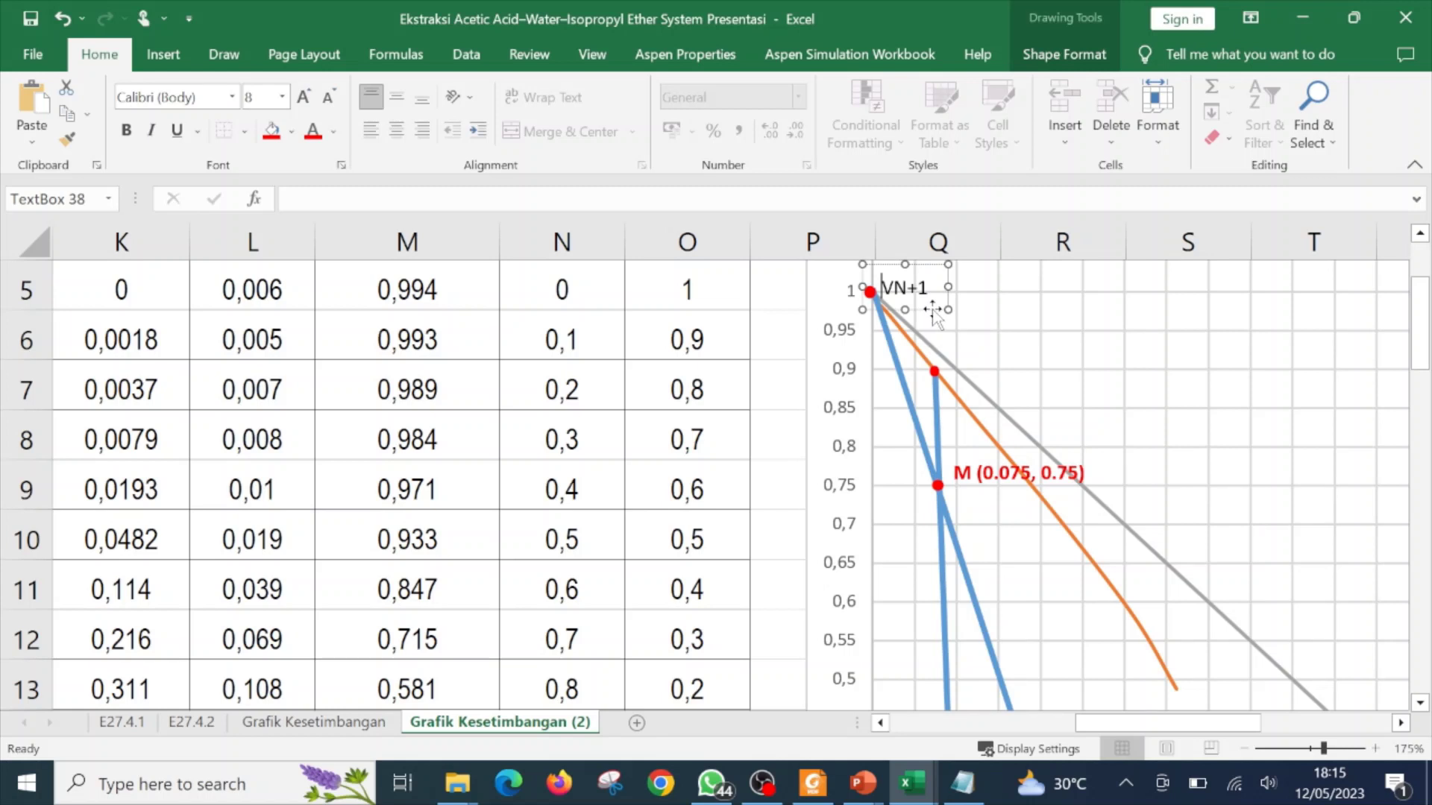
pyautogui.moveTo(932, 312); pyautogui.dragTo(1024, 360)
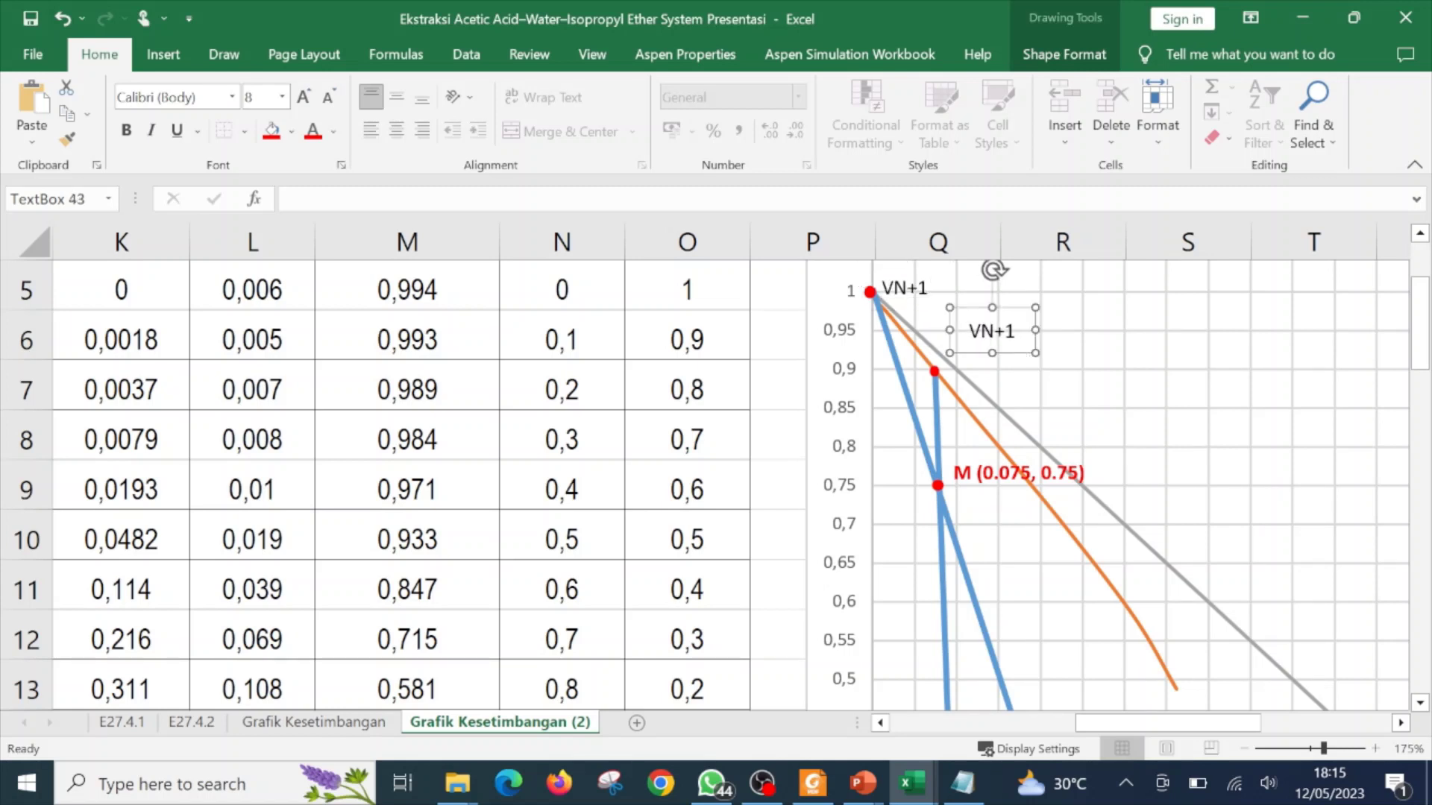
pyautogui.press('Delete')
pyautogui.press('Delete')
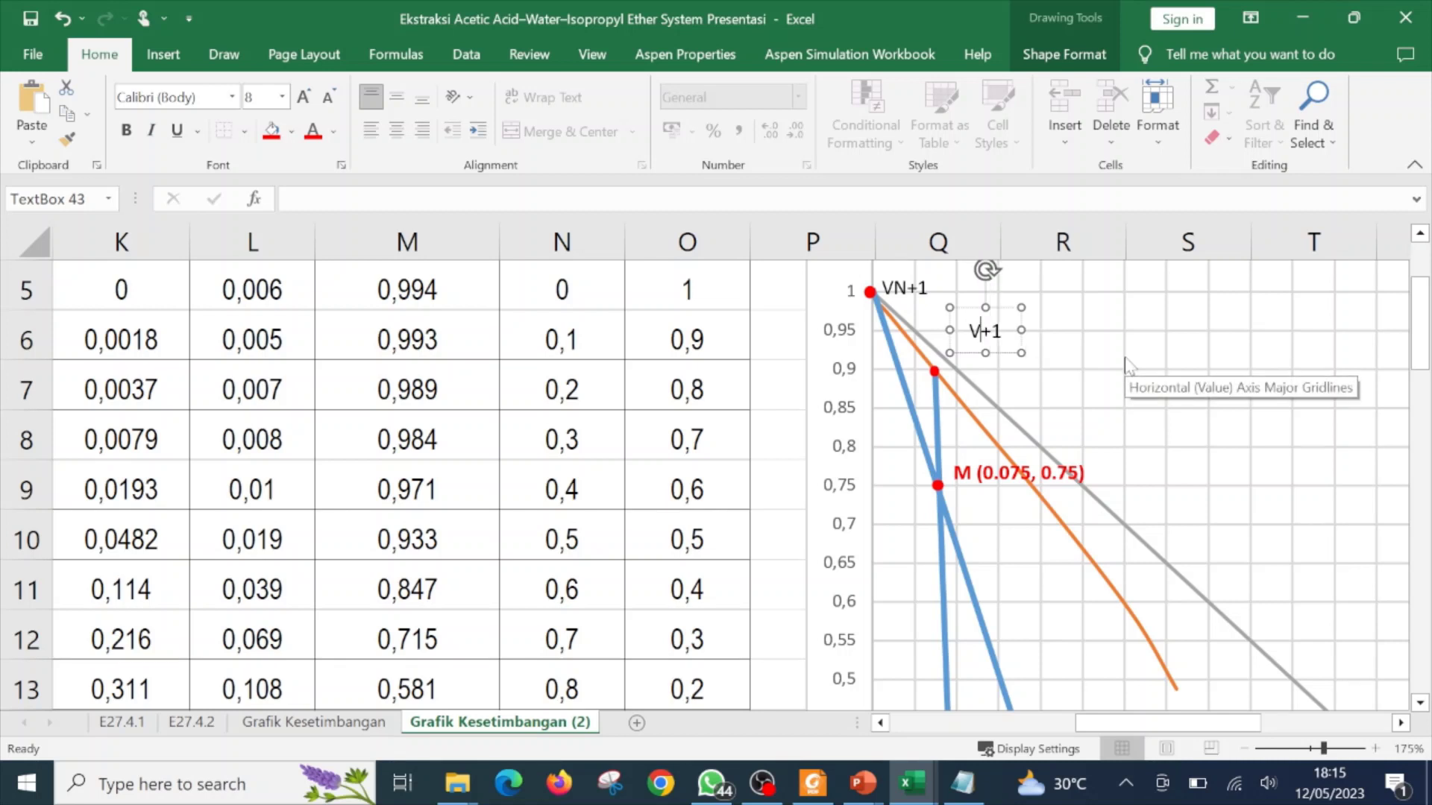
pyautogui.click(1102, 329)
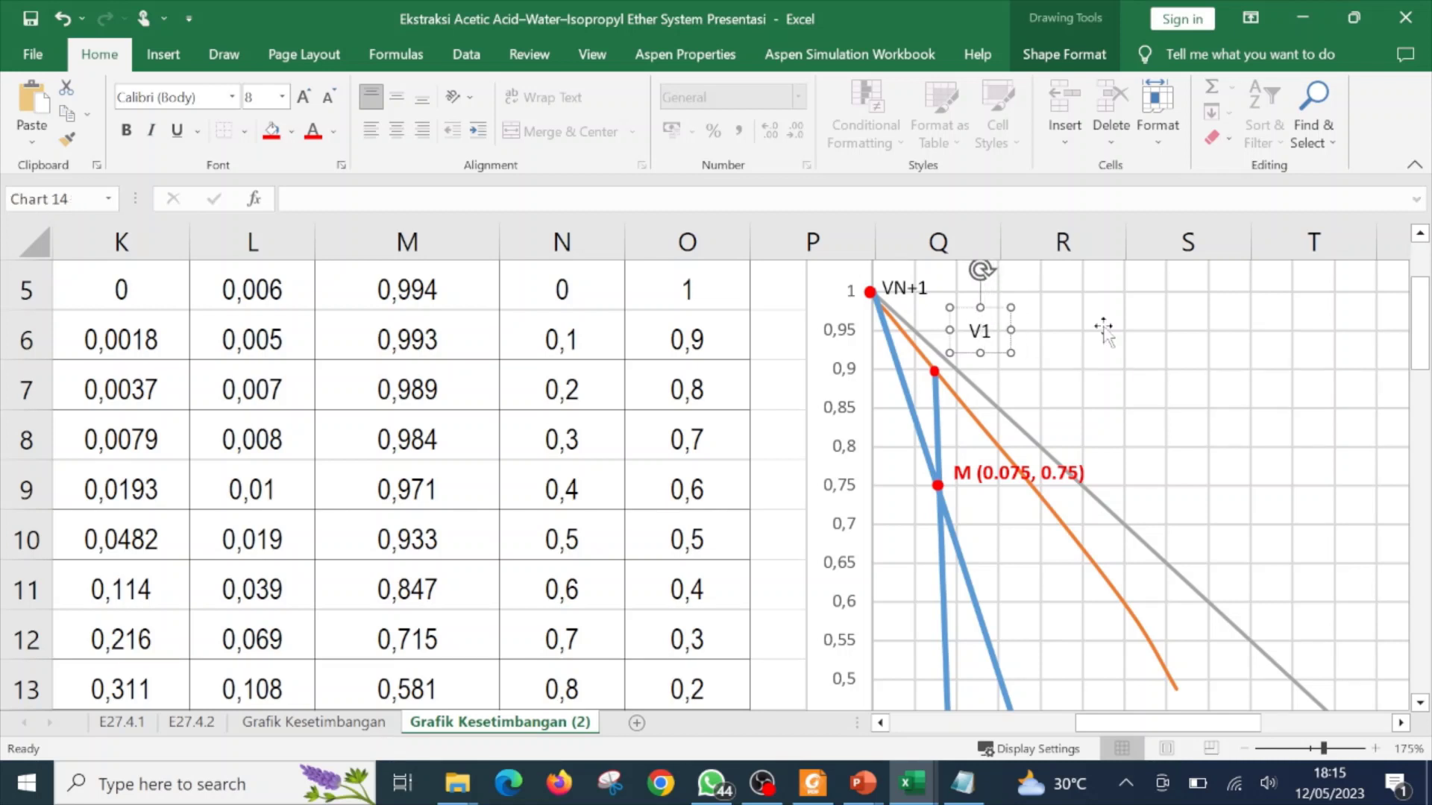
pyautogui.click(979, 331)
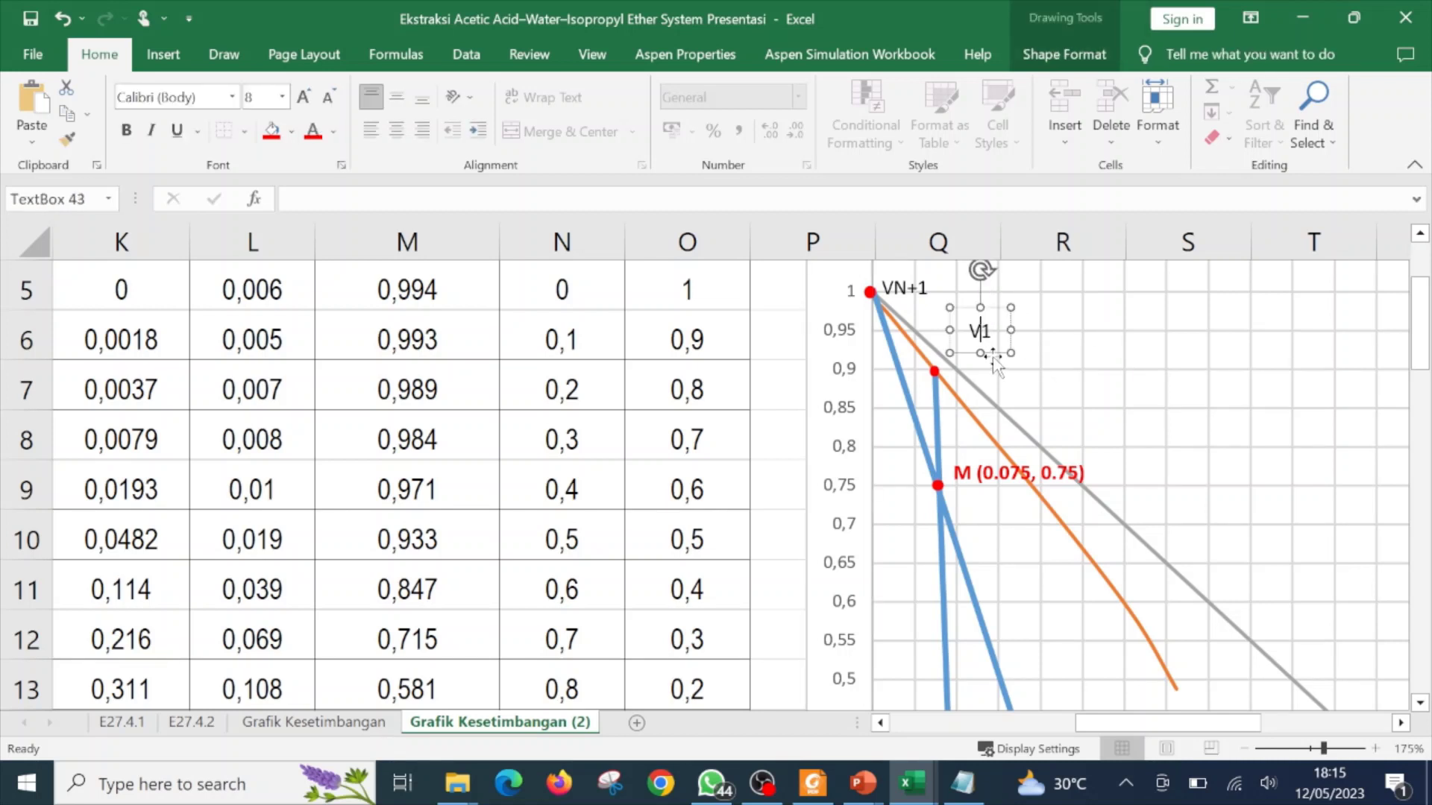
pyautogui.click(981, 361)
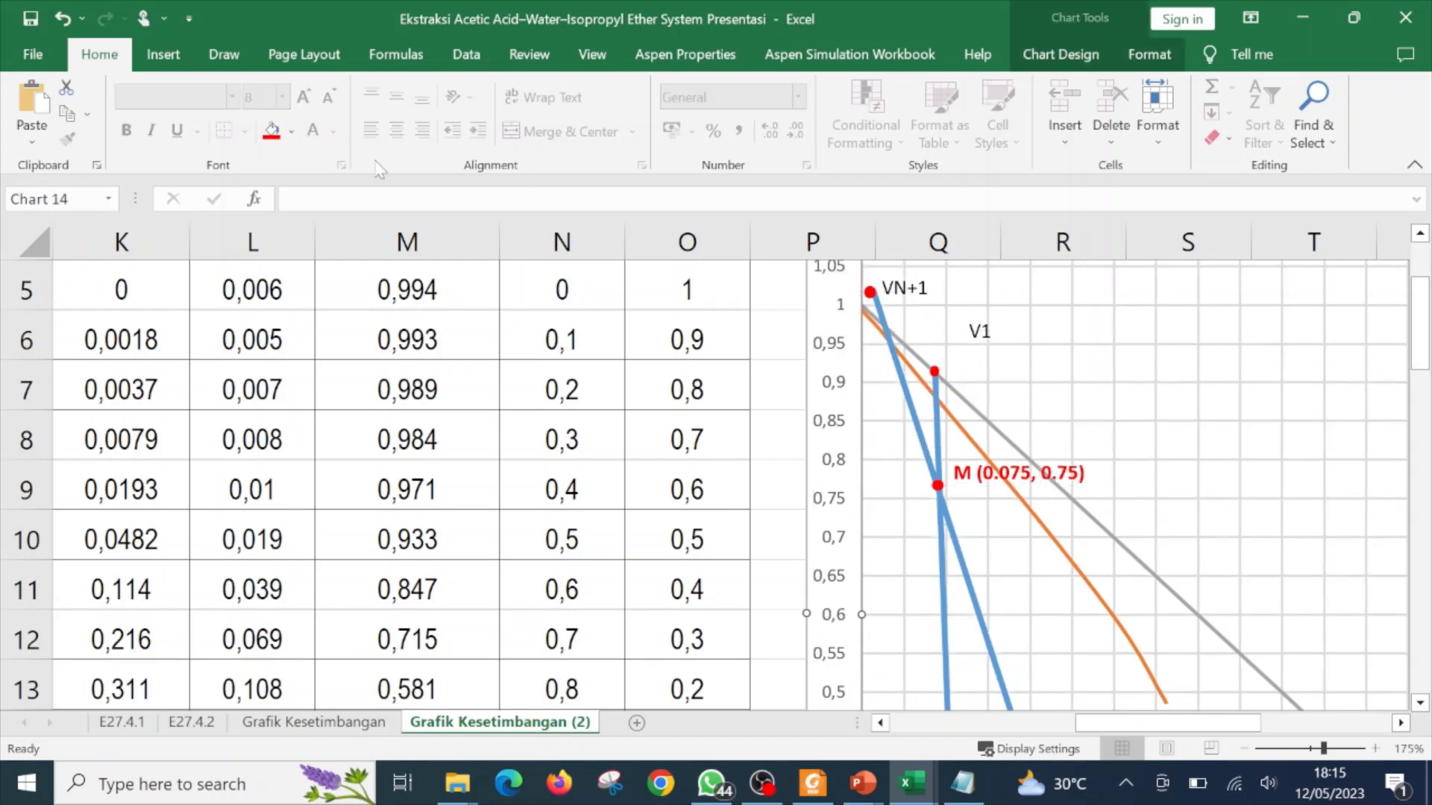
pyautogui.click(63, 17)
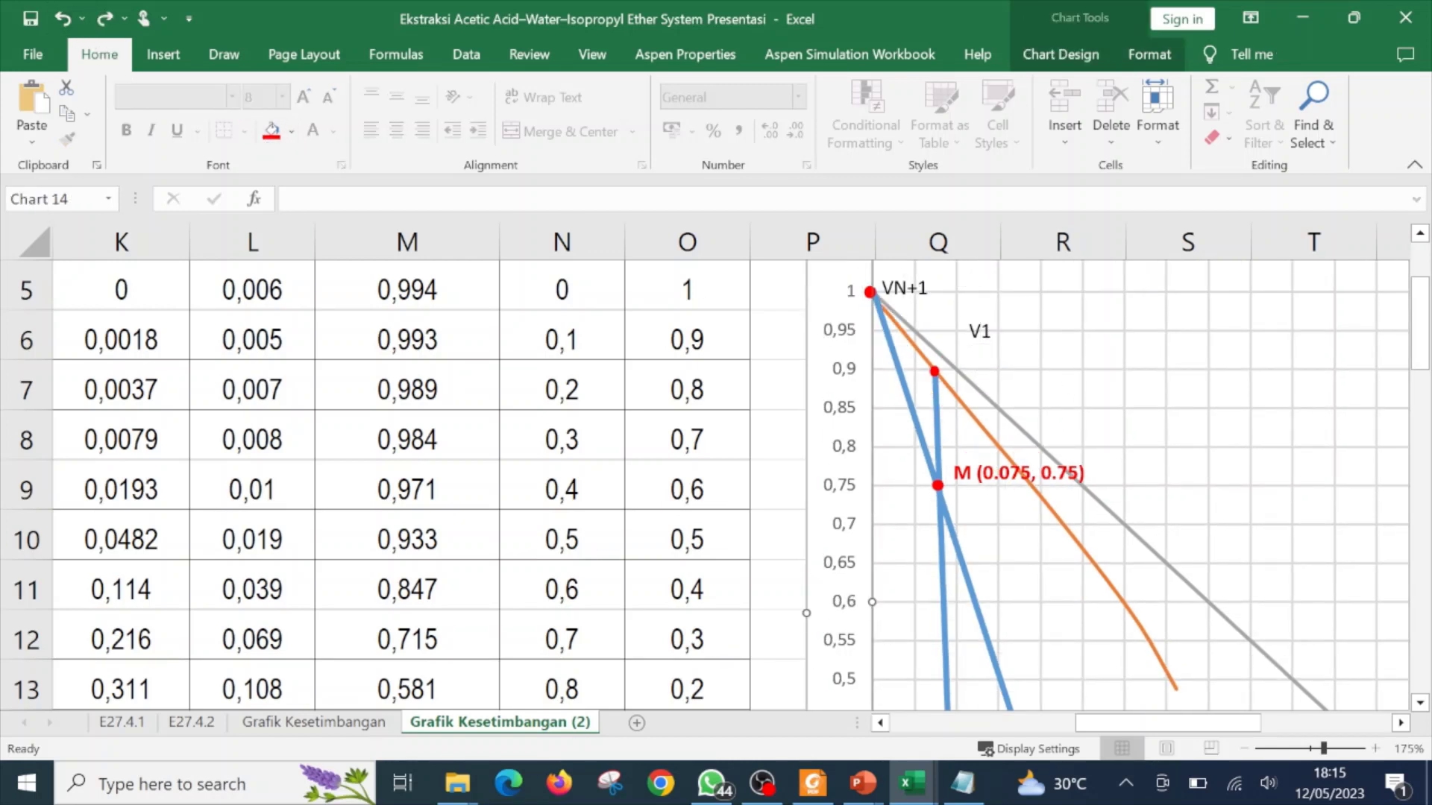
pyautogui.click(63, 18)
# - Move the V1 label just above the red dot on the ether-layer curve and format its text bold and red
pyautogui.moveTo(986, 310); pyautogui.dragTo(963, 330)
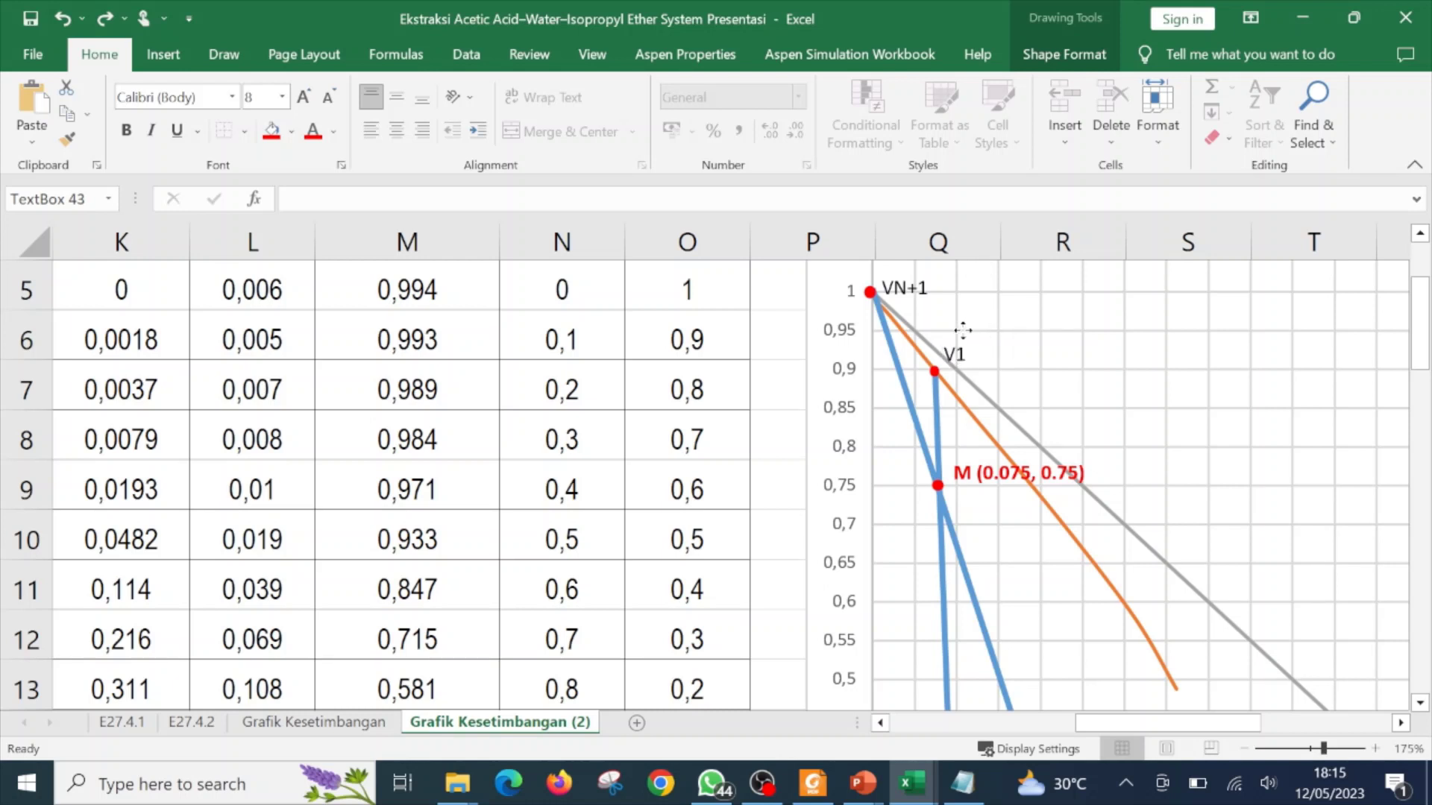
pyautogui.click(1114, 377)
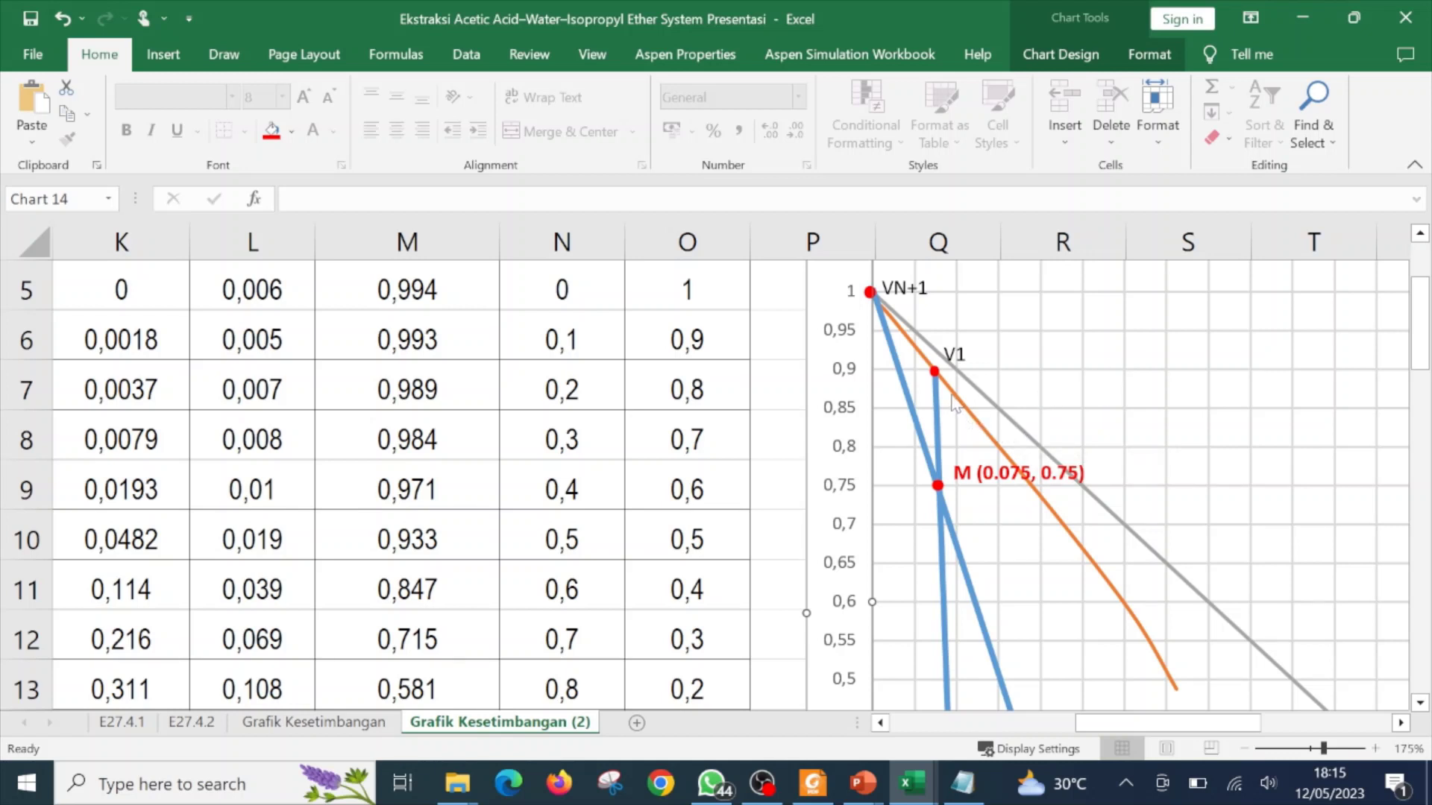
pyautogui.moveTo(948, 399)
pyautogui.click(954, 354)
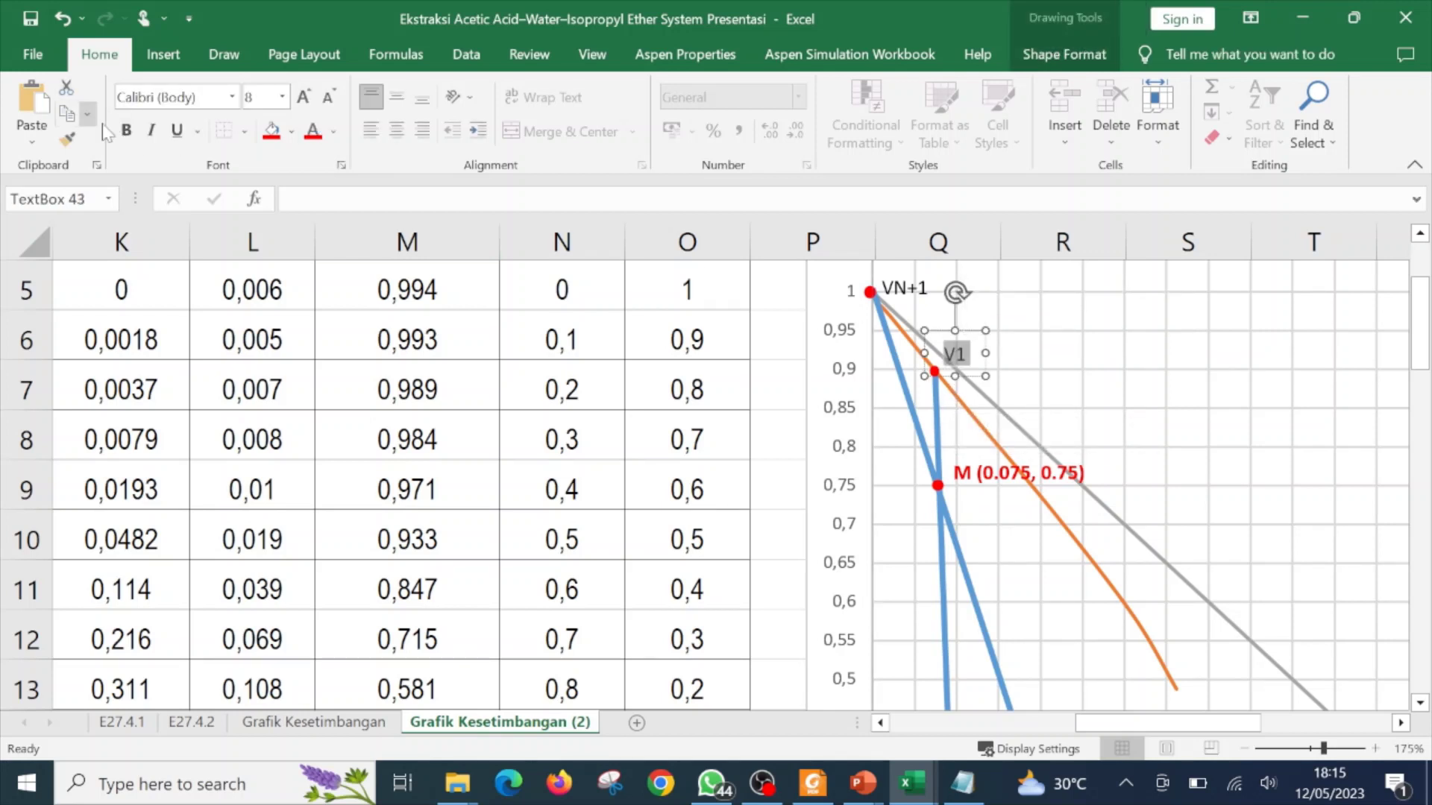
pyautogui.click(127, 132)
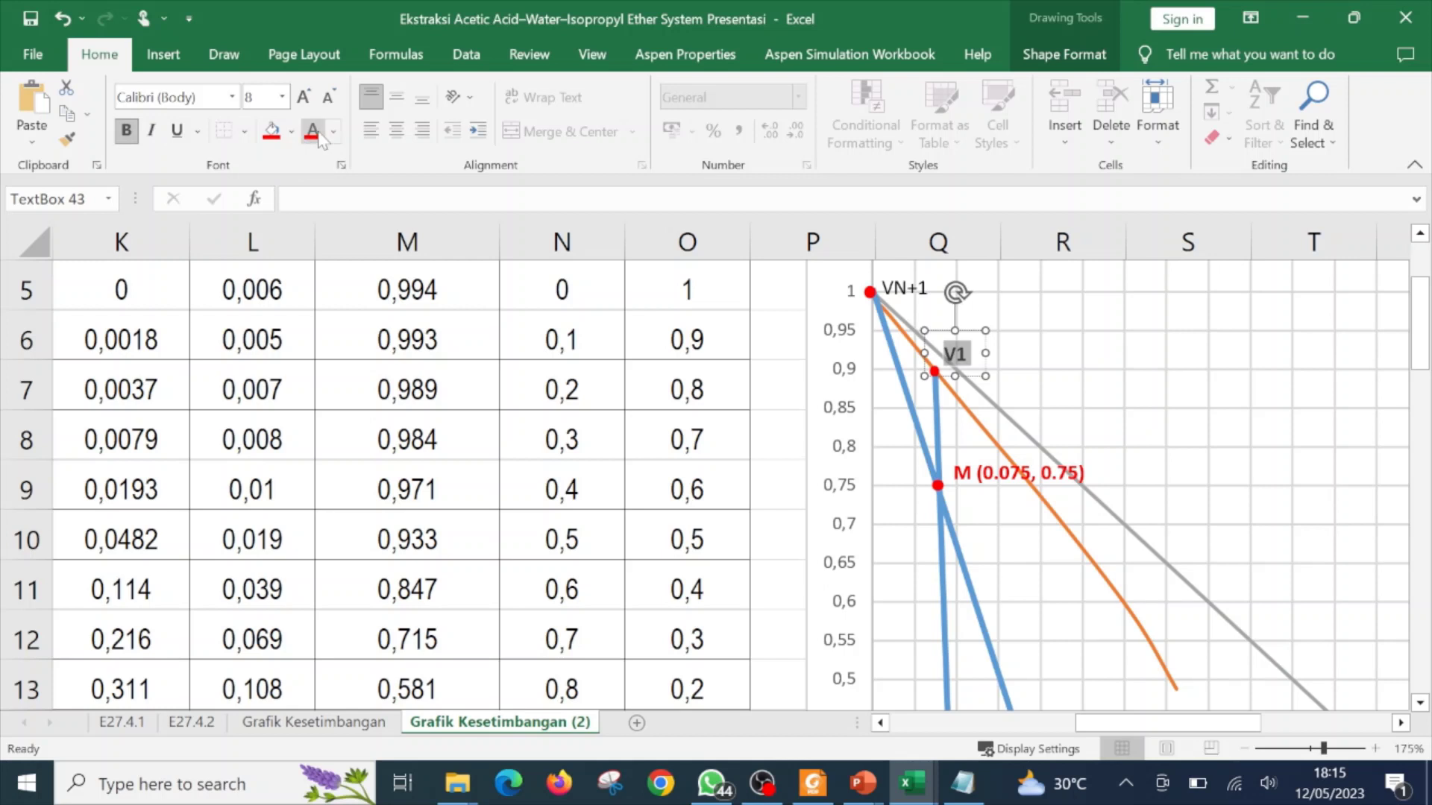
pyautogui.click(312, 131)
pyautogui.click(1131, 349)
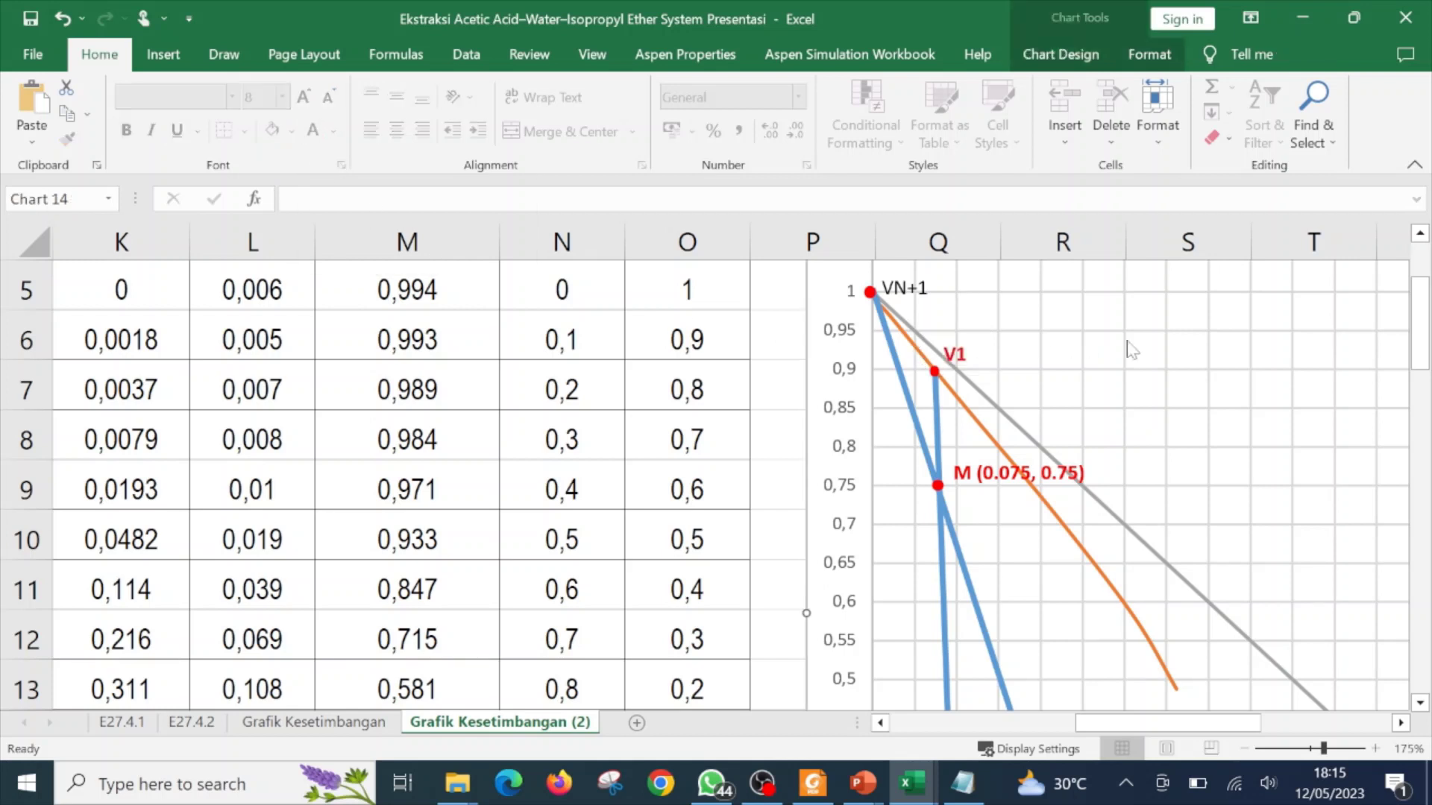